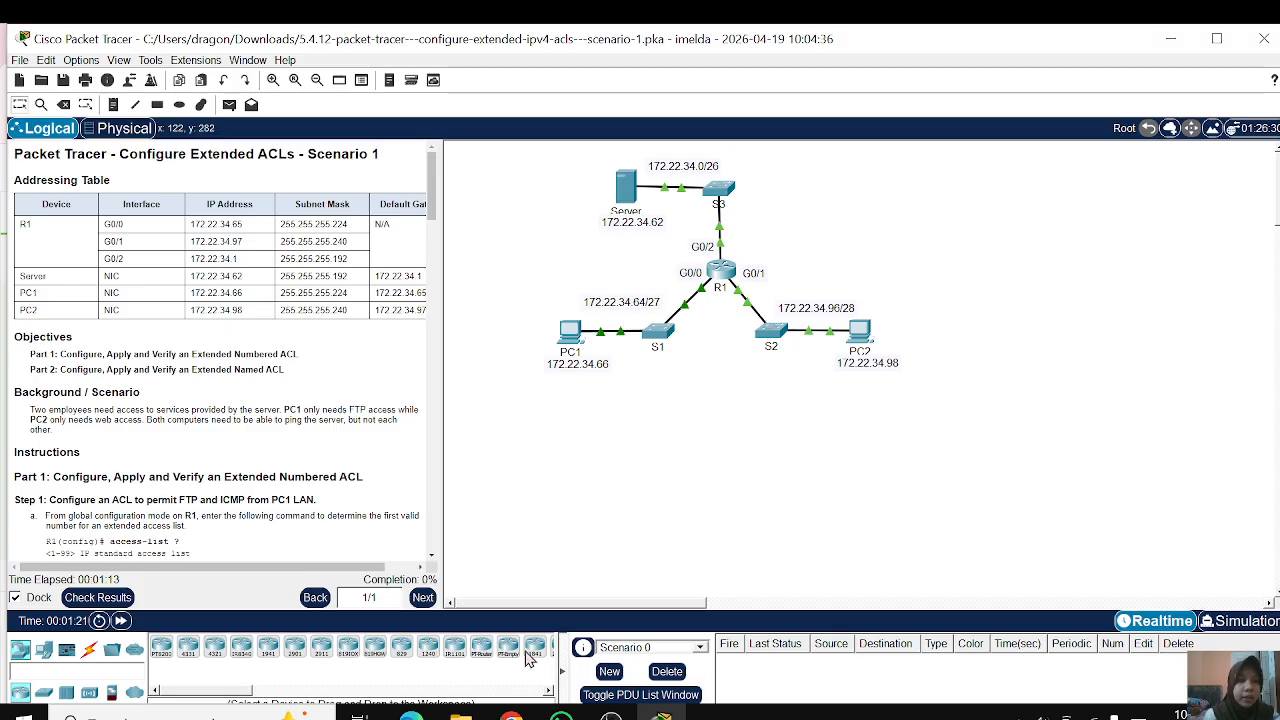
Step: Open router R1's command-line interface, bring up its prompt and place the window so the activity instructions stay readable
scroll(313, 259, down, 2)
scroll(313, 259, down, 1)
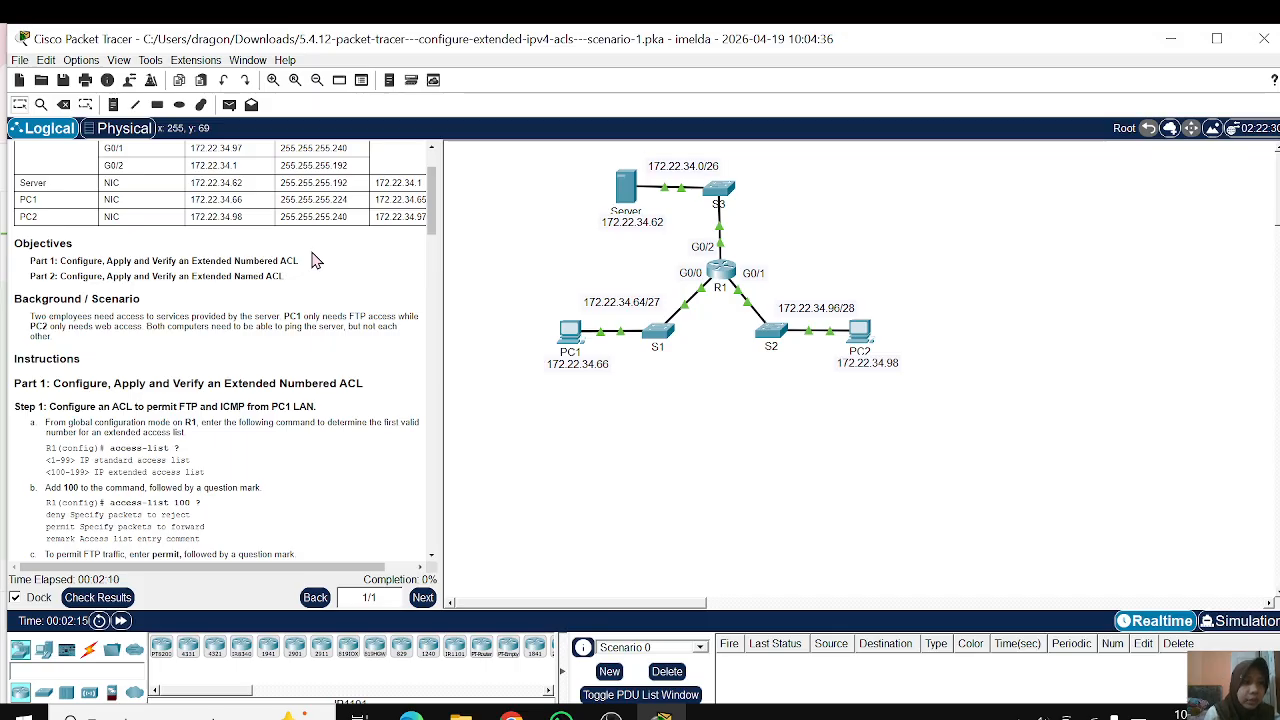
scroll(313, 260, down, 3)
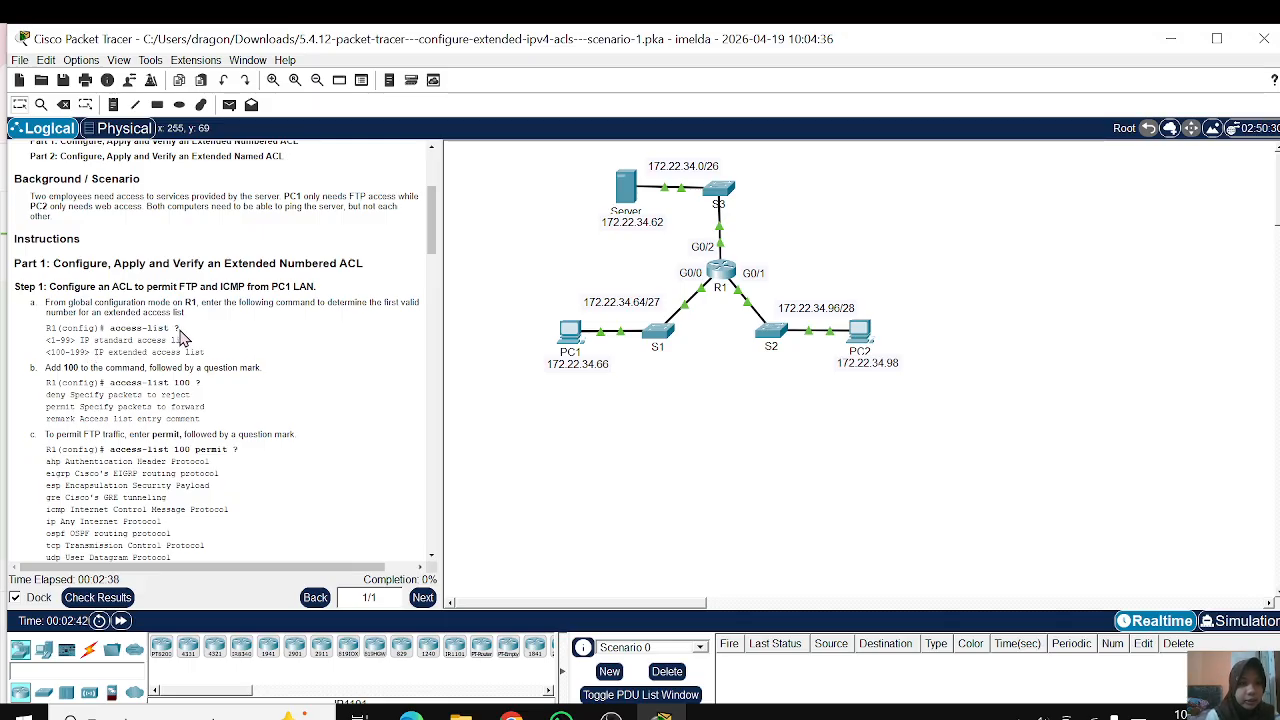
click(718, 280)
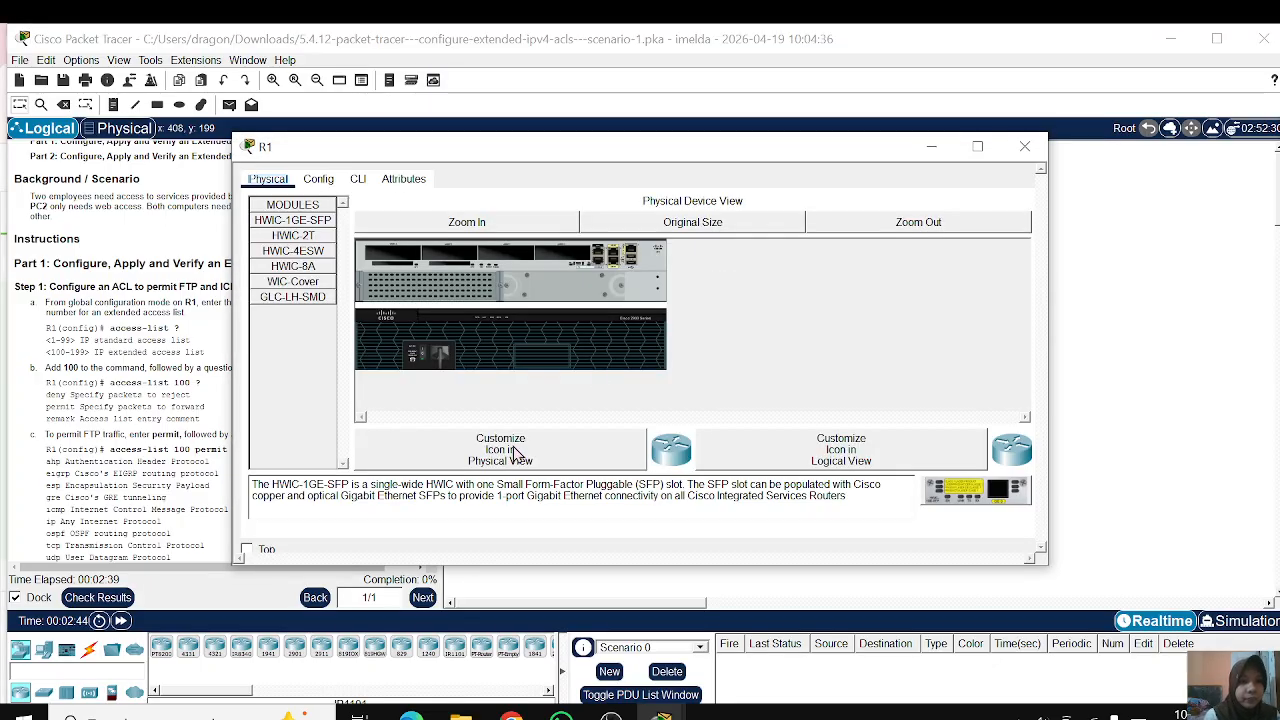
click(358, 179)
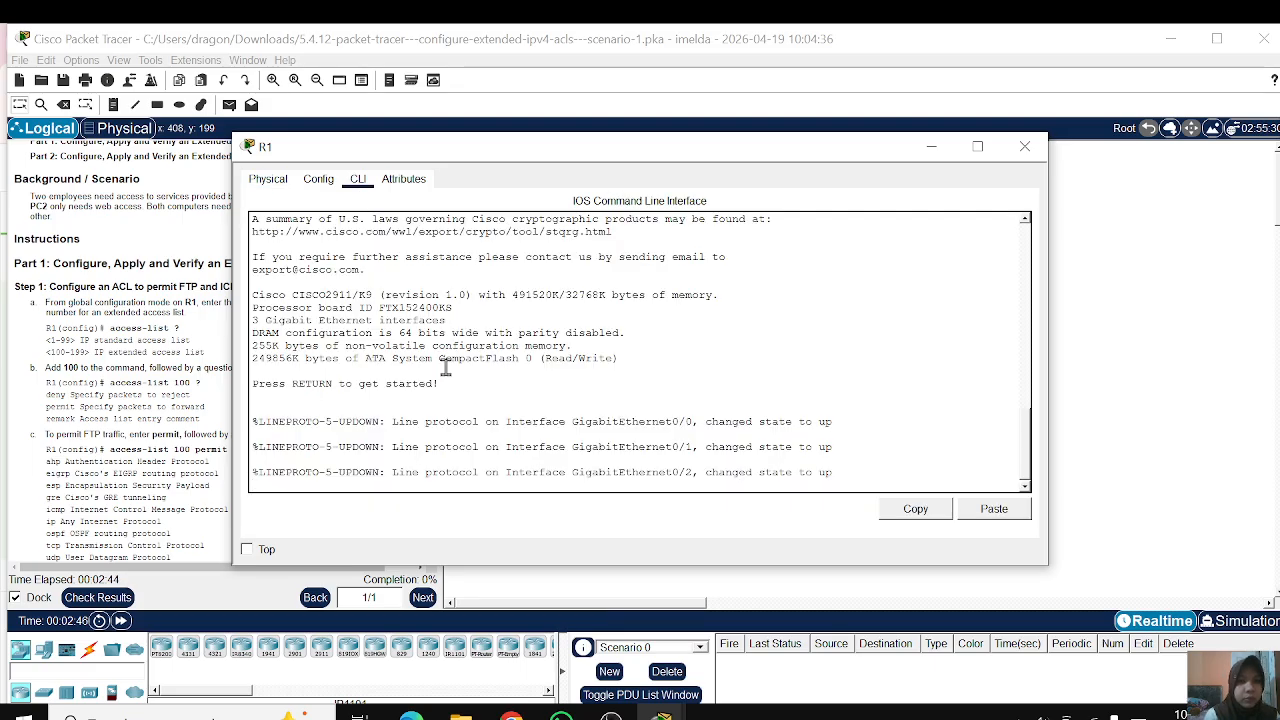
key(Return)
key(Return)
key(Return)
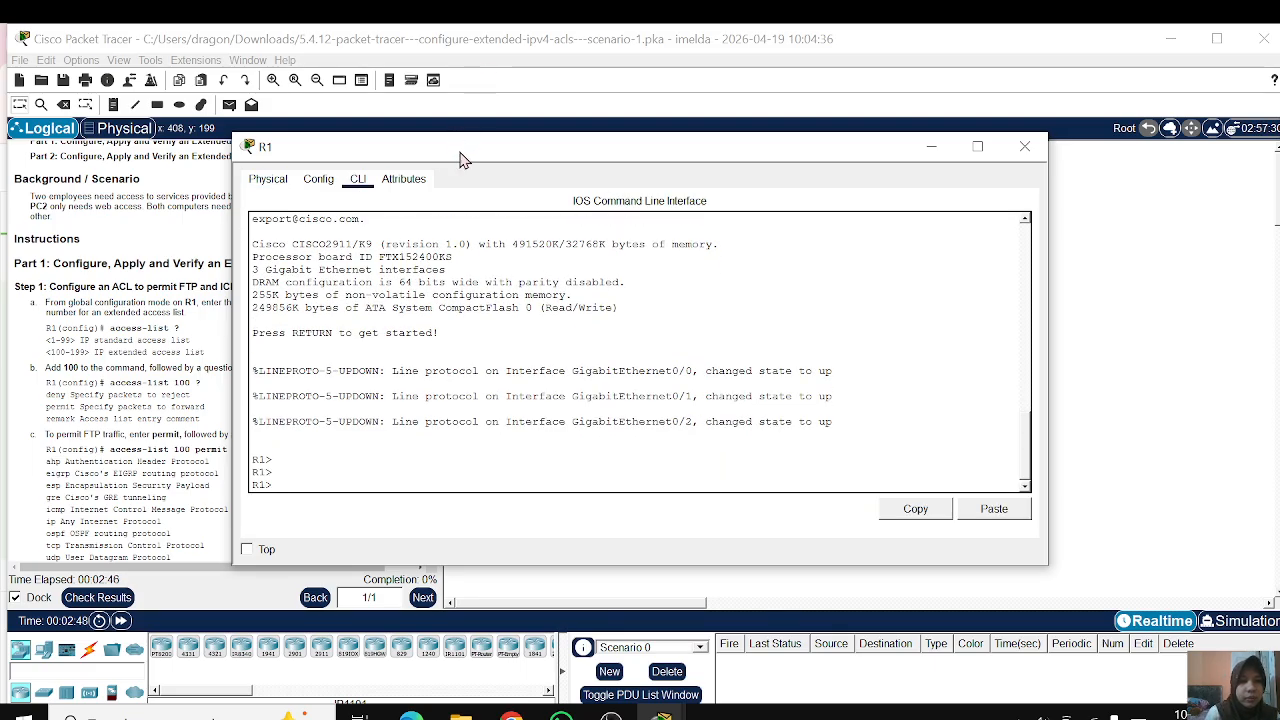
drag(463, 160, 600, 173)
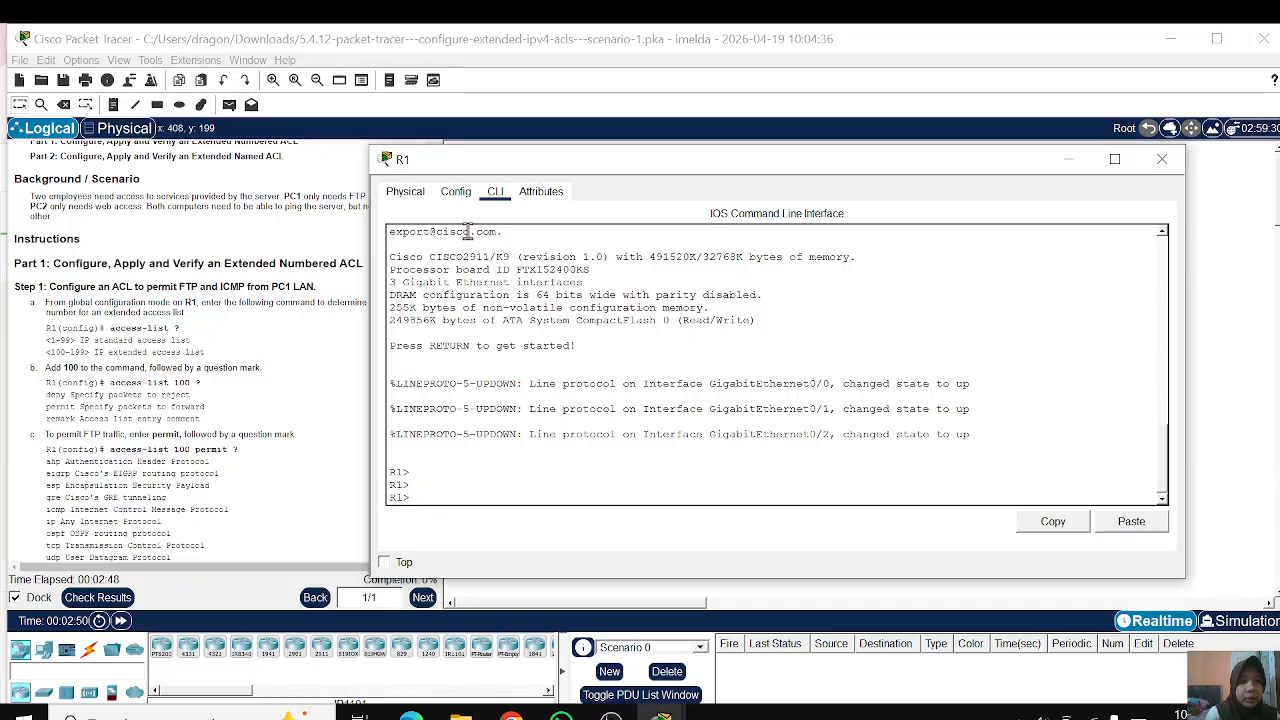
Step: Enter privileged EXEC mode on R1 with ena, and enter global configuration mode with conf t
key(Return)
key(Return)
text(e)
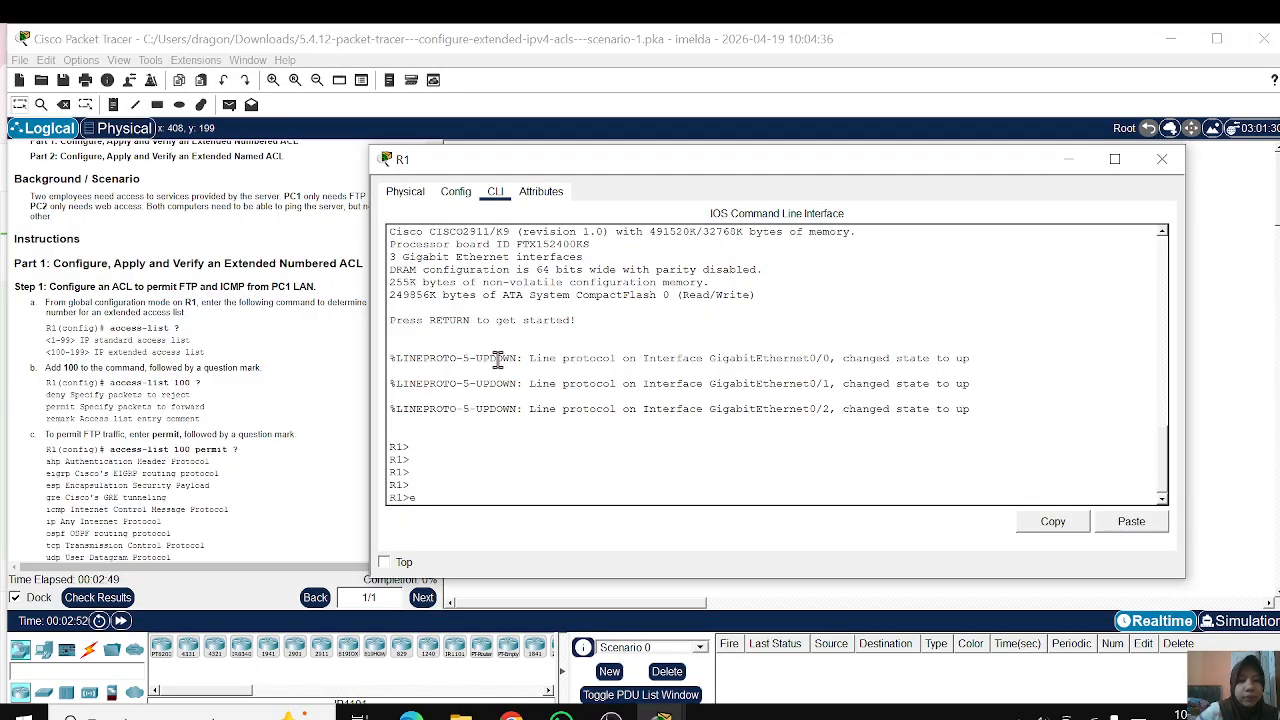
text(na)
key(Return)
text(co)
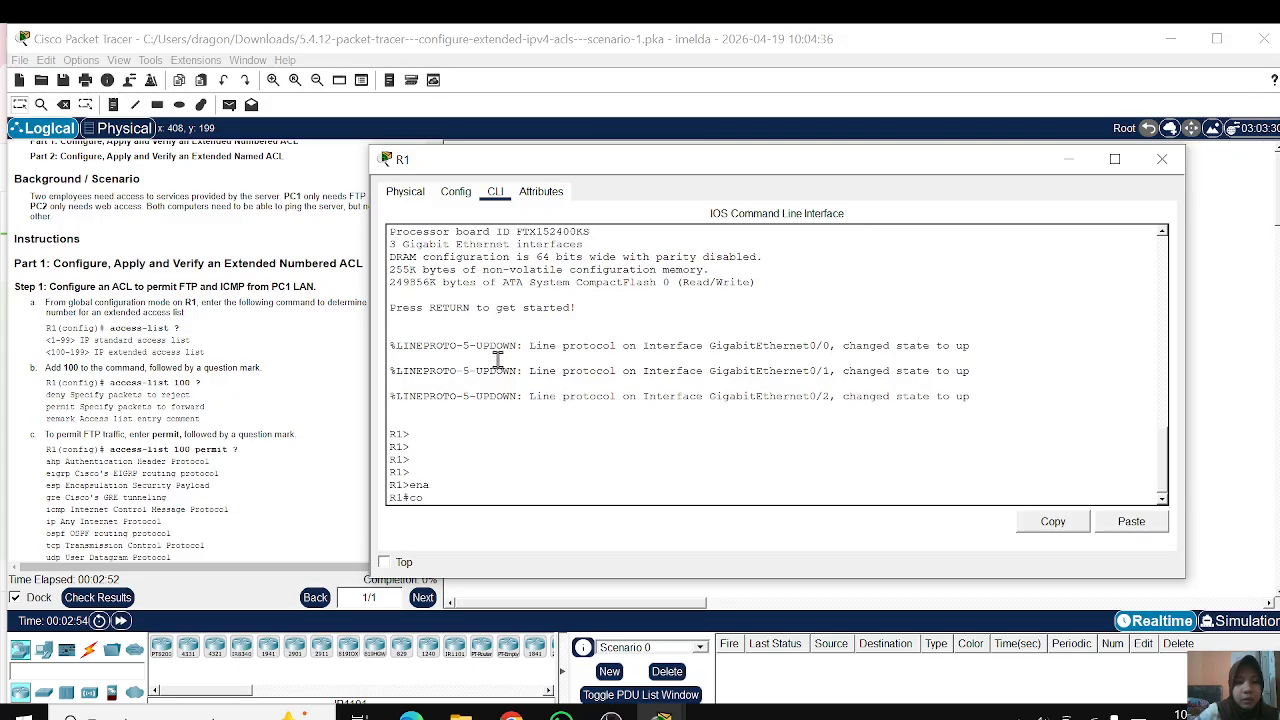
text(nf t)
key(Return)
key(Return)
key(Return)
key(Return)
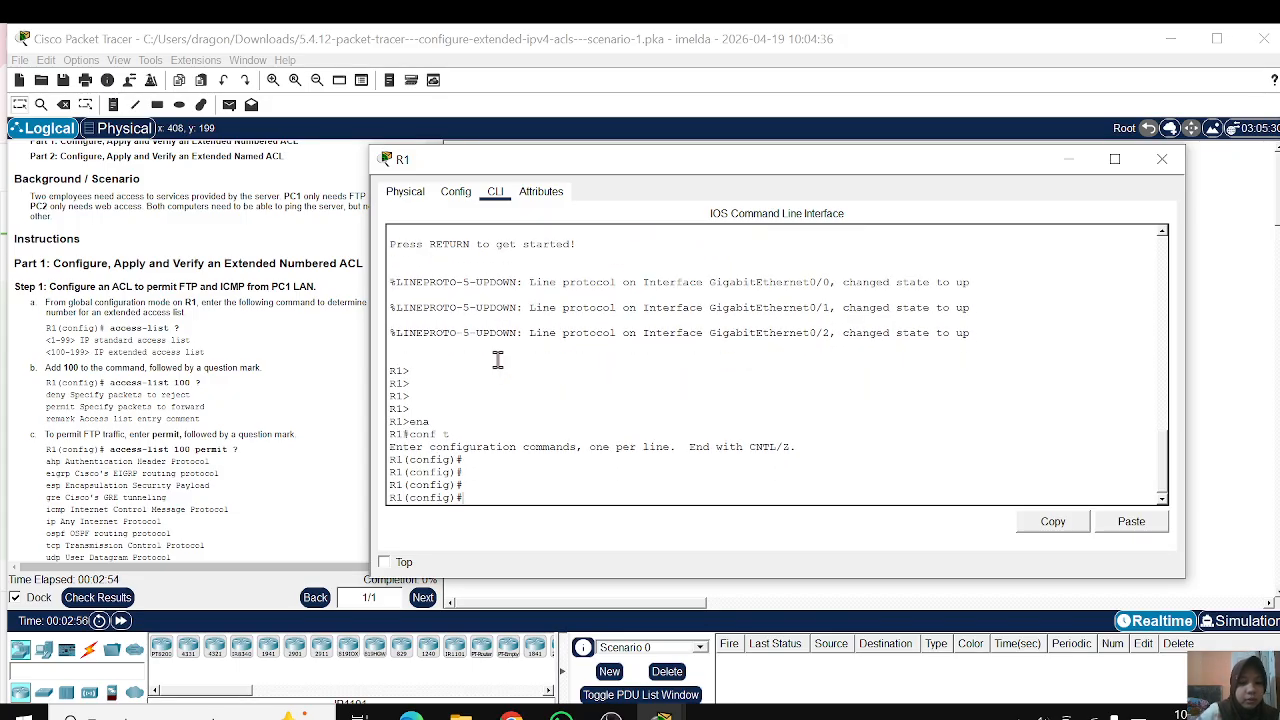
Step: Display the help for the access-list command on R1 and review the number ranges for standard and extended lists
text(acc)
key(Tab)
text(?)
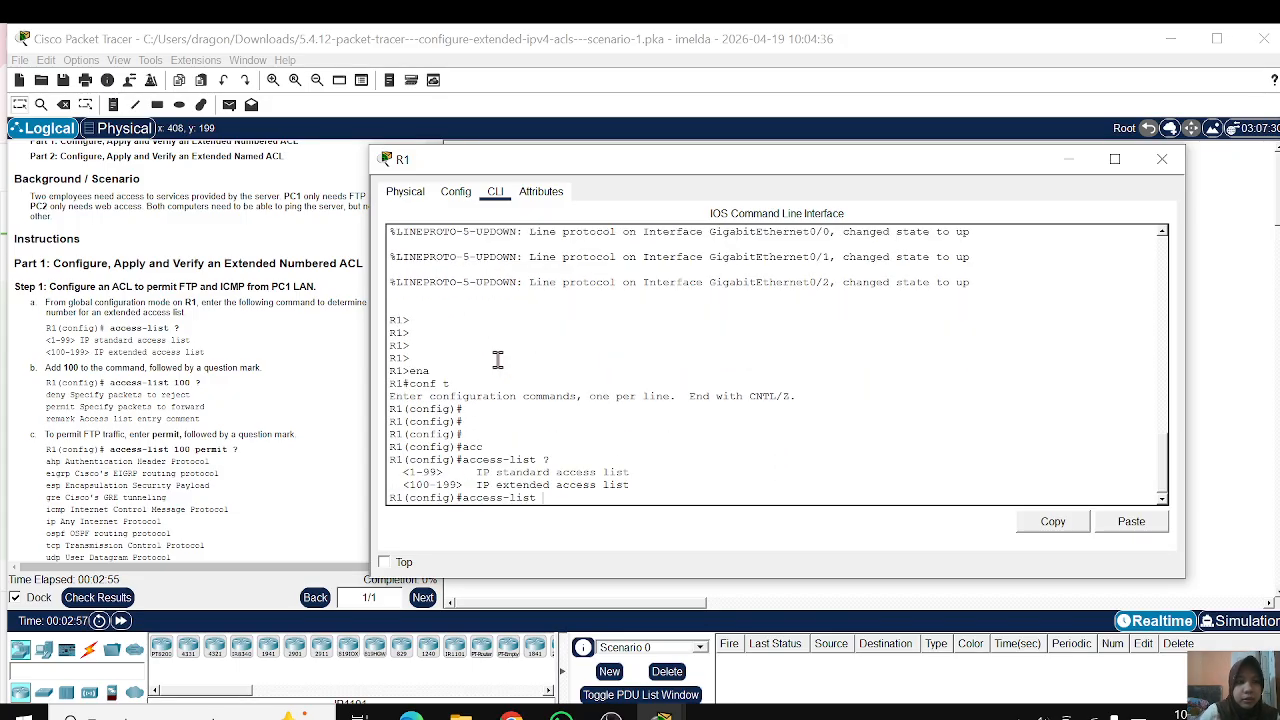
key(Return)
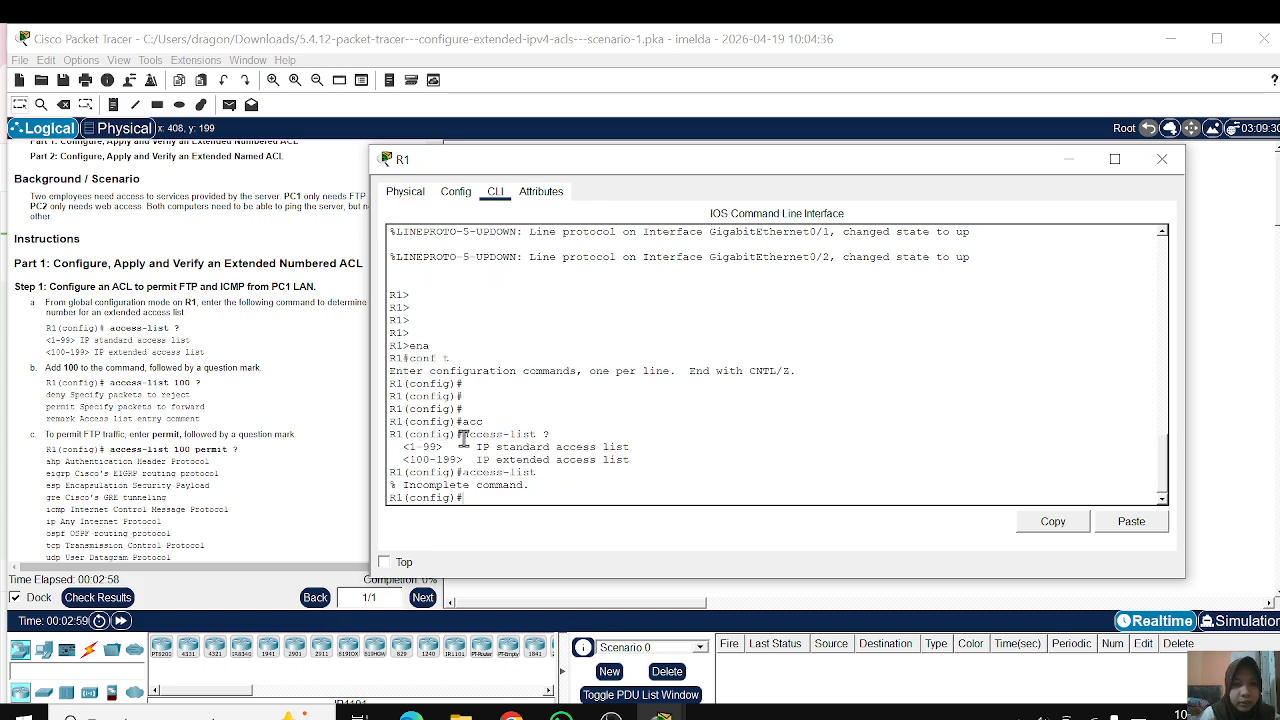
drag(456, 435, 661, 467)
click(705, 466)
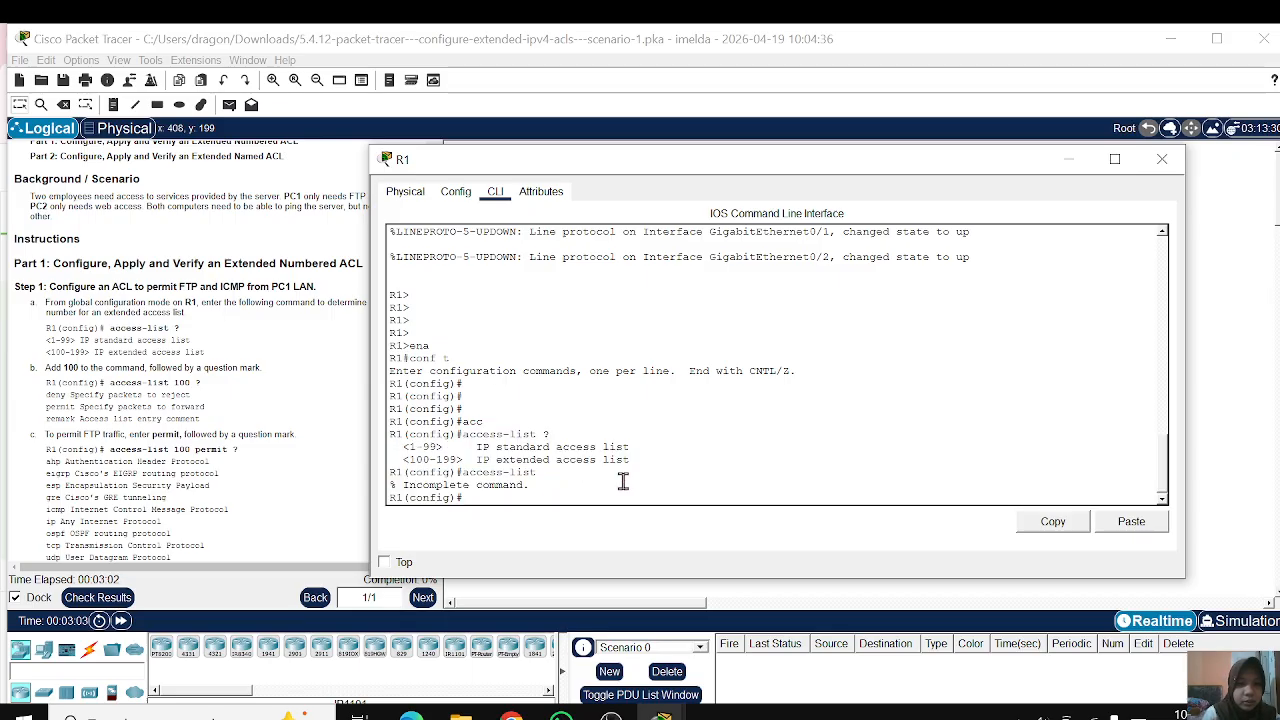
drag(438, 447, 612, 460)
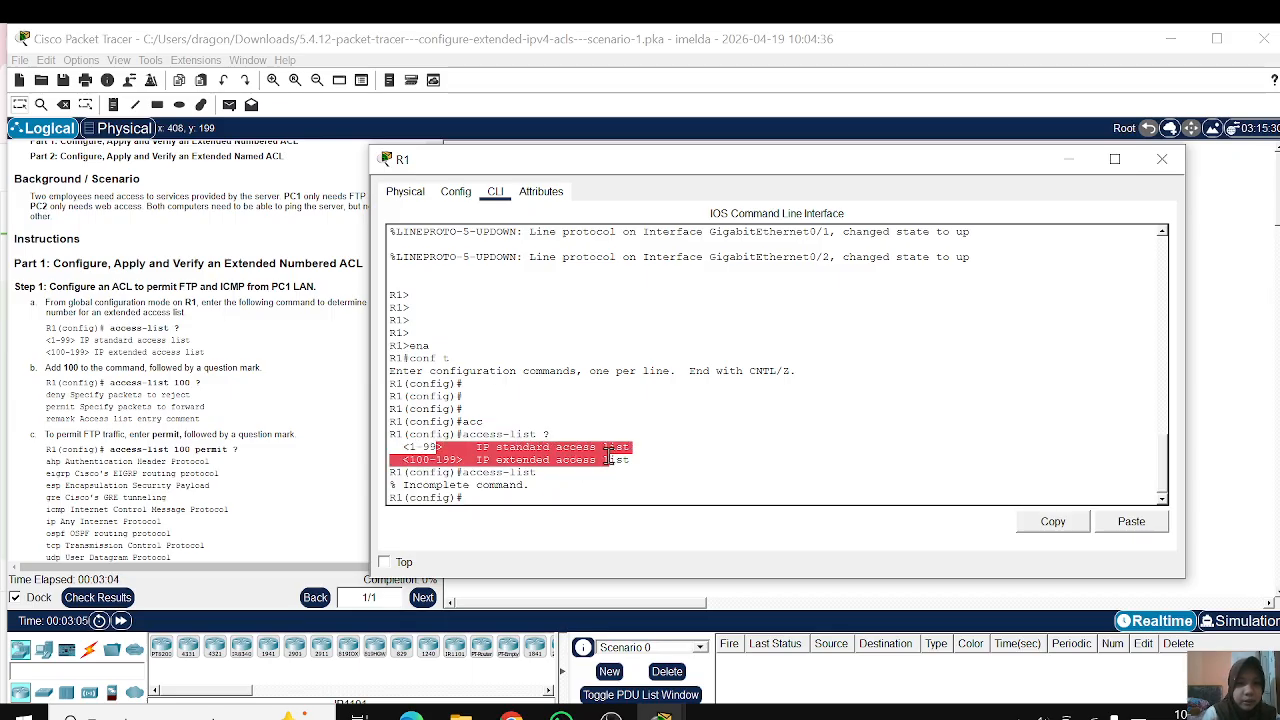
click(612, 461)
drag(403, 447, 594, 471)
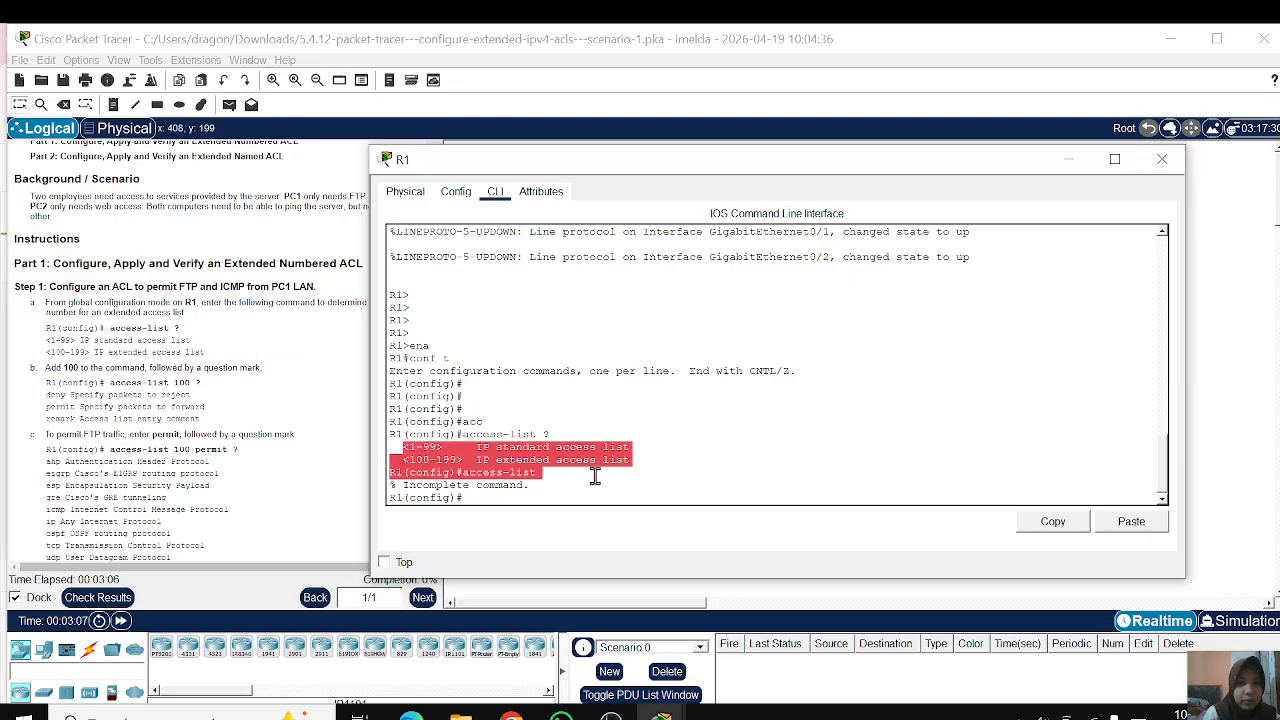
click(598, 471)
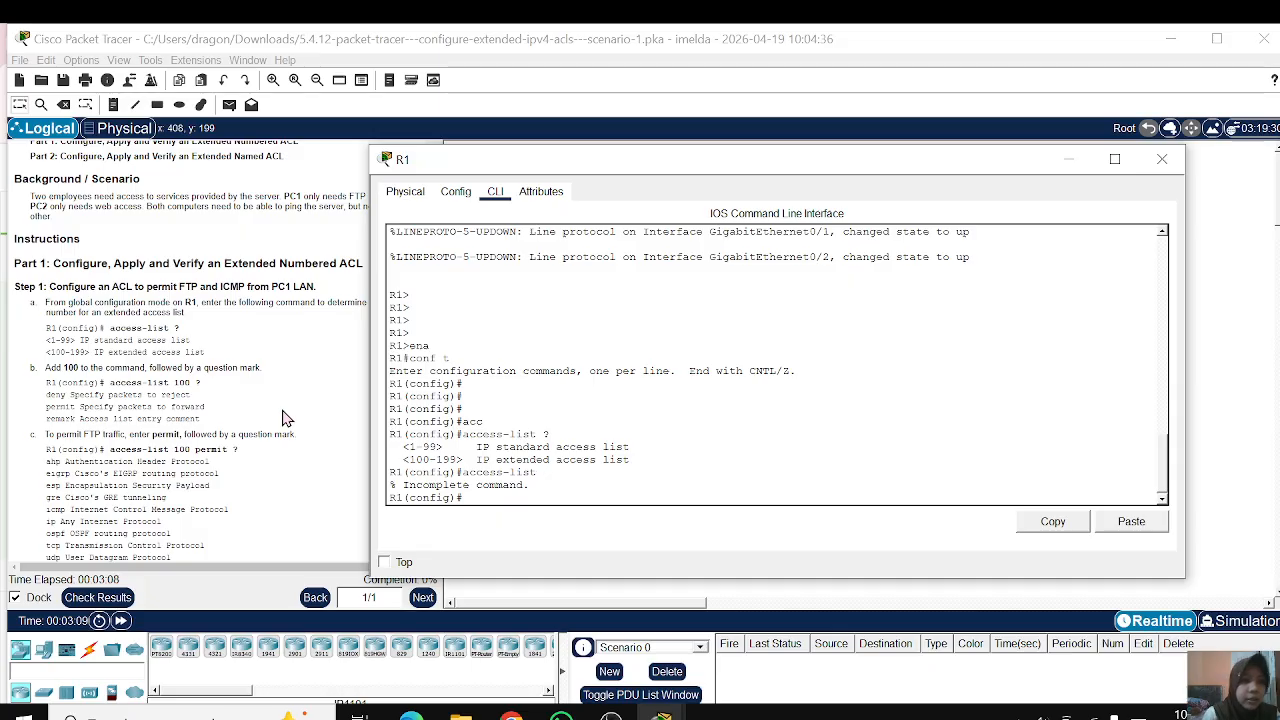
Step: Read further in the Part 1 instructions and query the access-list options again from a fresh configuration prompt
scroll(283, 418, down, 1)
scroll(283, 418, down, 1)
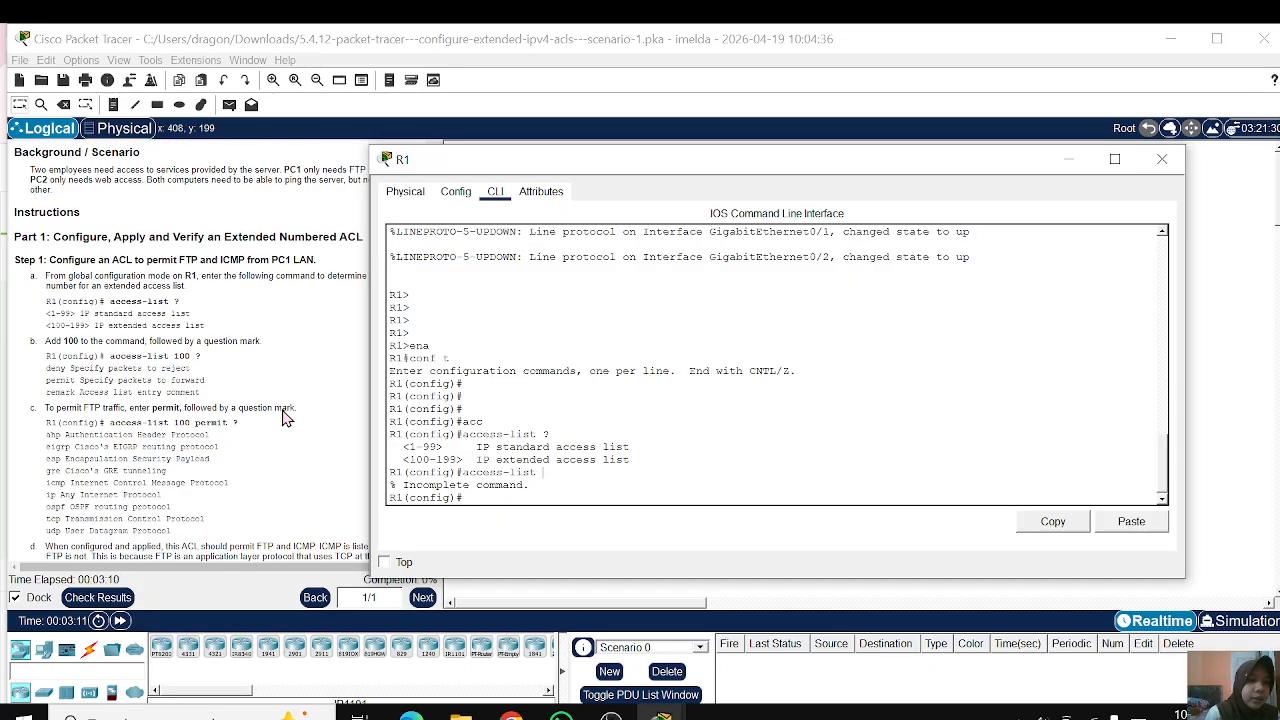
scroll(283, 418, down, 3)
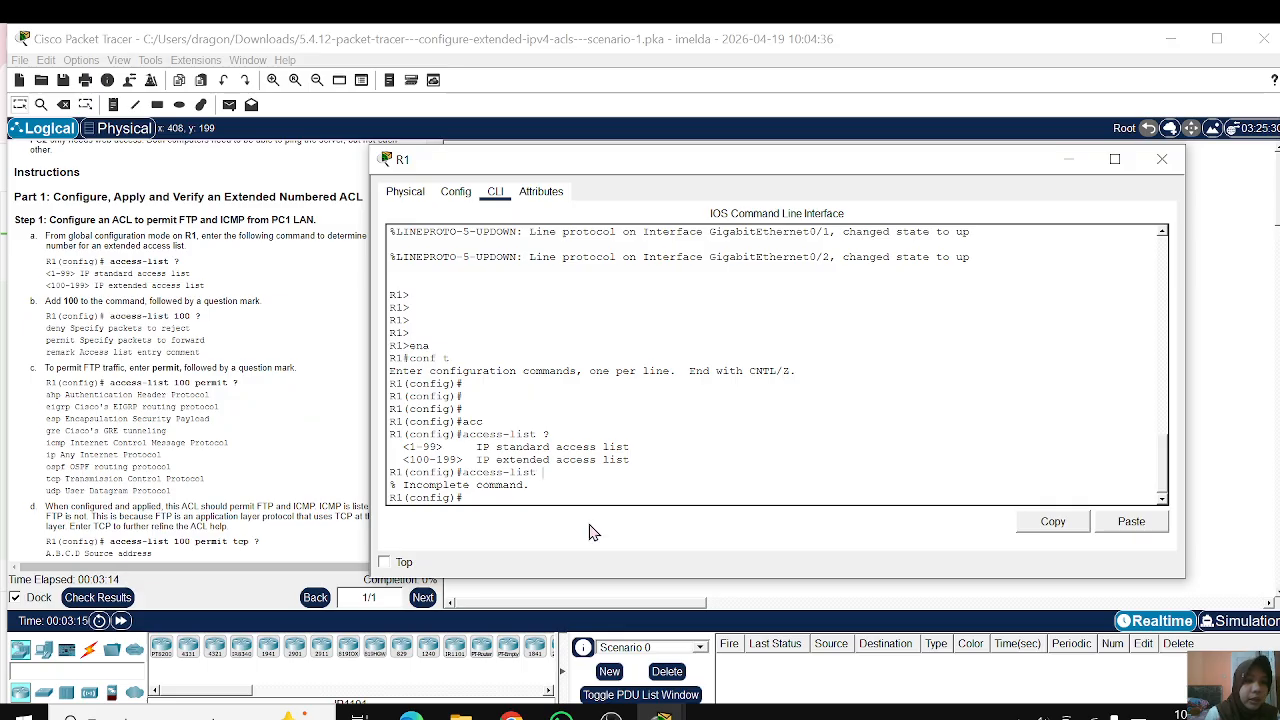
click(607, 488)
key(Return)
key(Return)
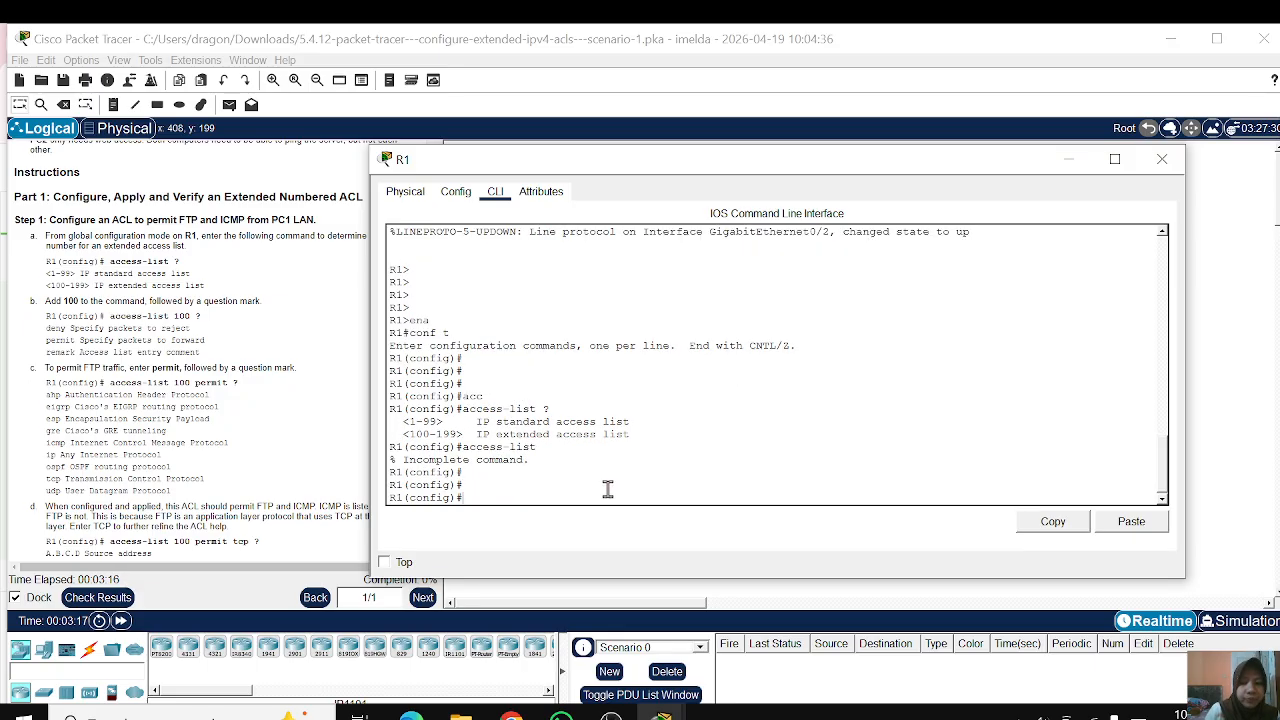
text(access-list )
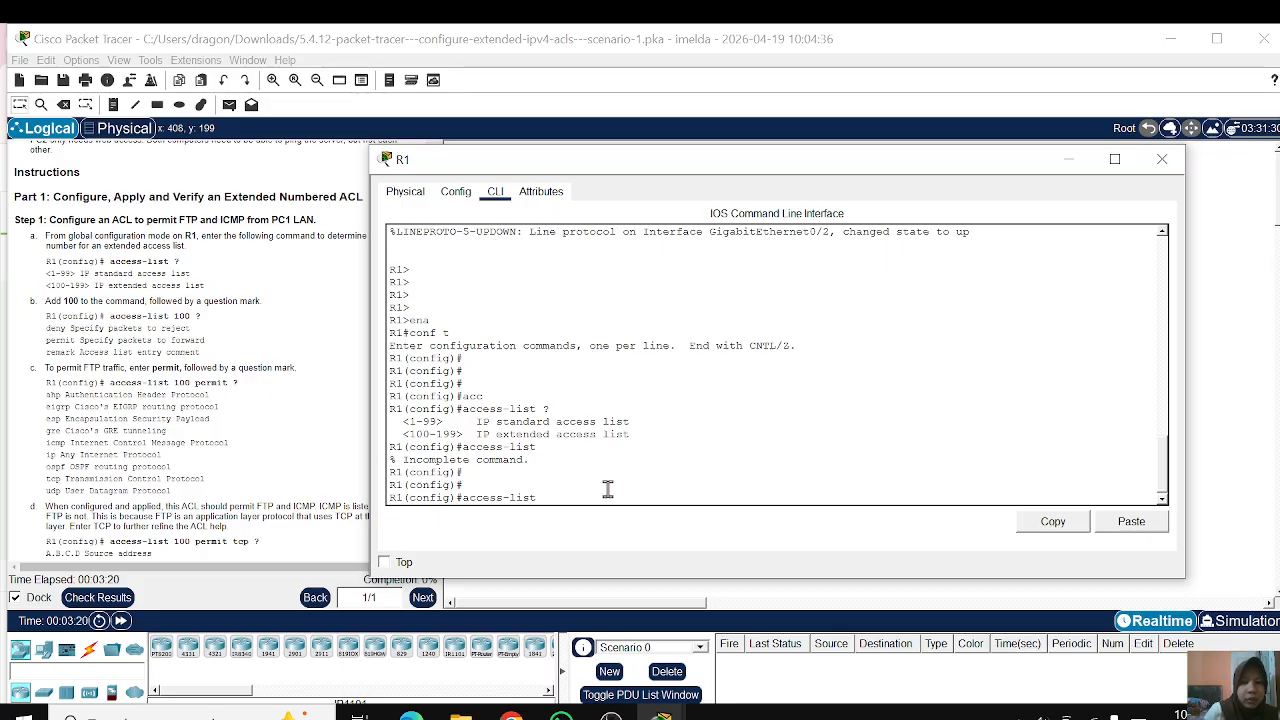
text(?)
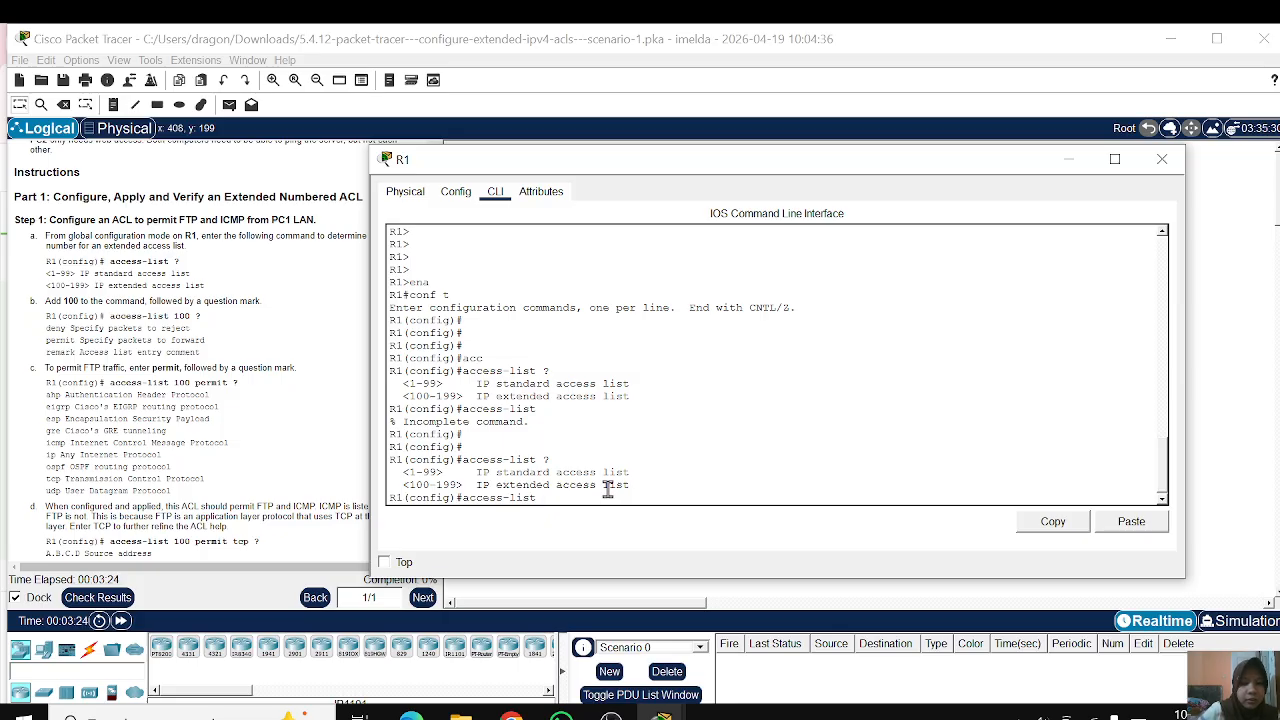
text( 100 ?)
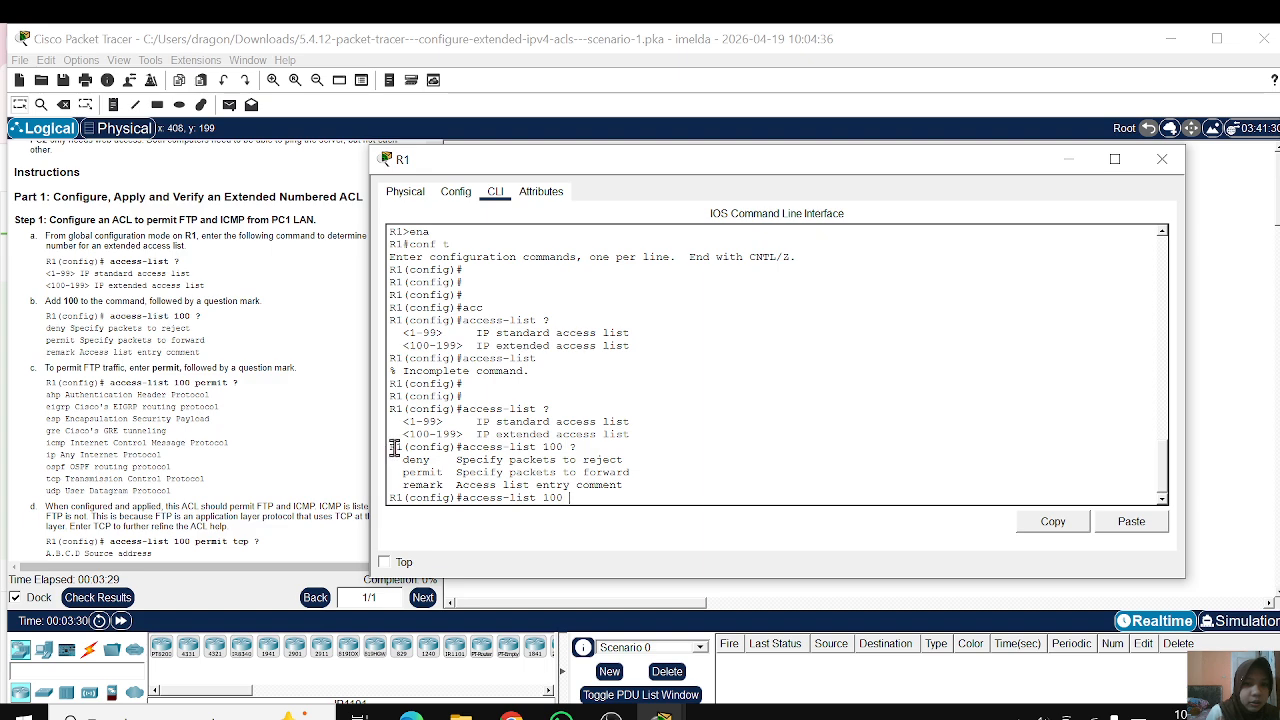
Step: Extend the command to access-list 100, list its available actions with ? and review the permit and remark entries
drag(390, 447, 551, 490)
click(551, 490)
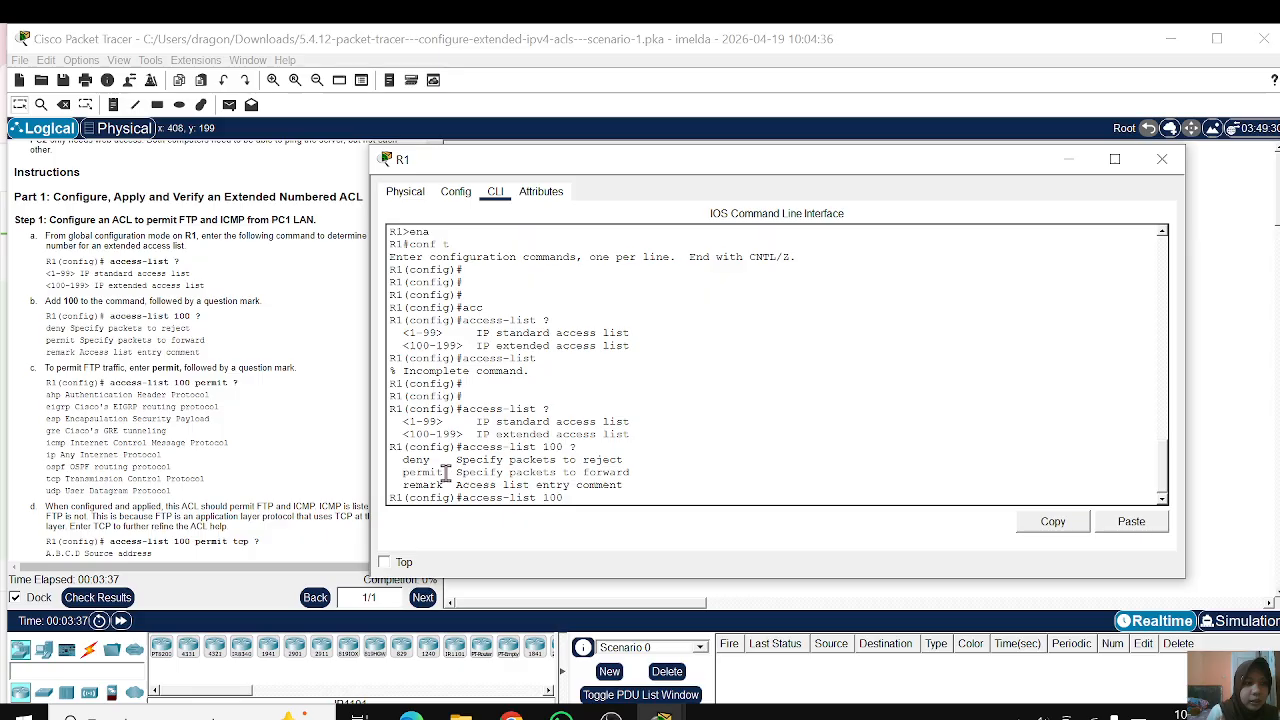
drag(446, 471, 543, 478)
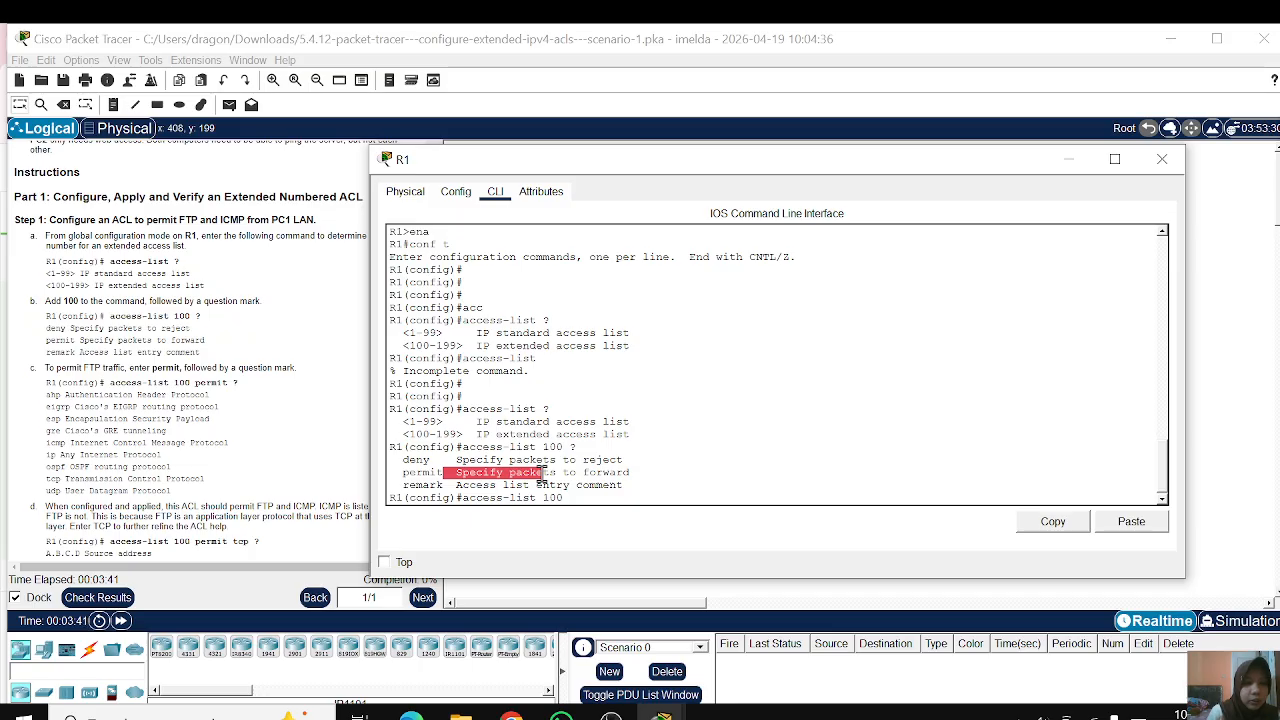
click(543, 478)
drag(401, 485, 634, 486)
click(634, 486)
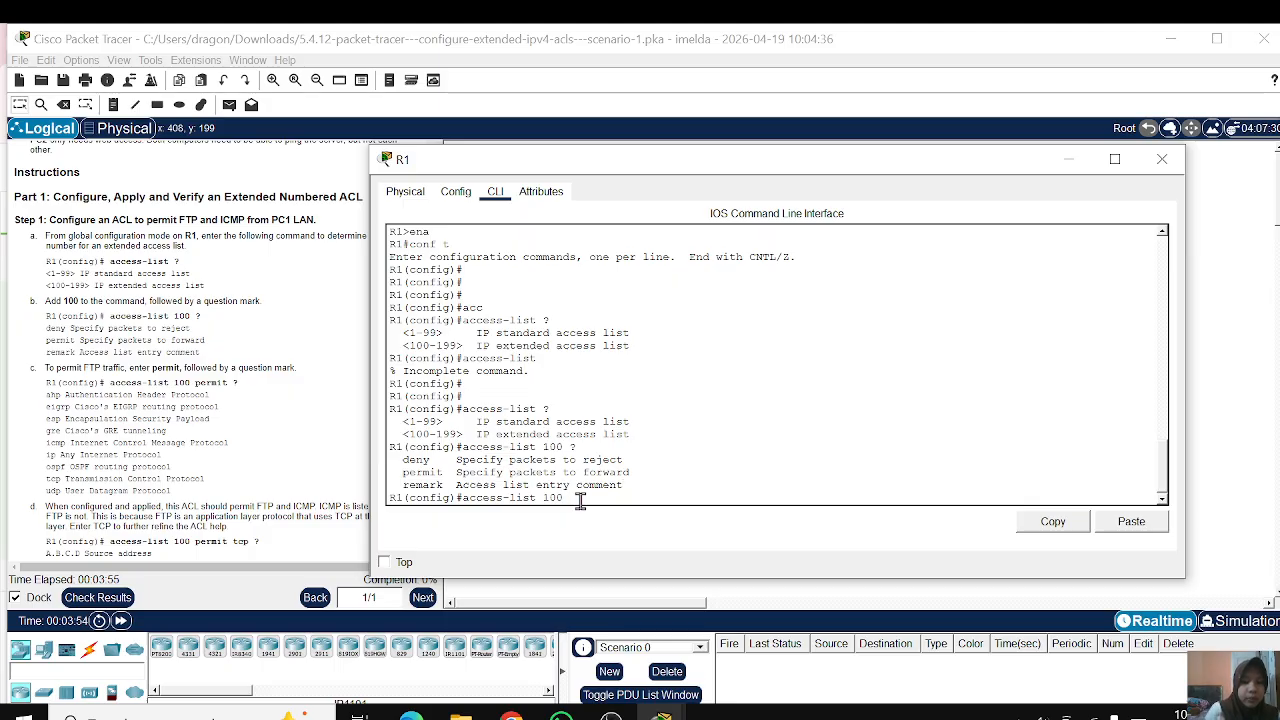
Step: Extend the command to access-list 100 permit, list the available protocols with ? and review them
text(permit)
key(Tab)
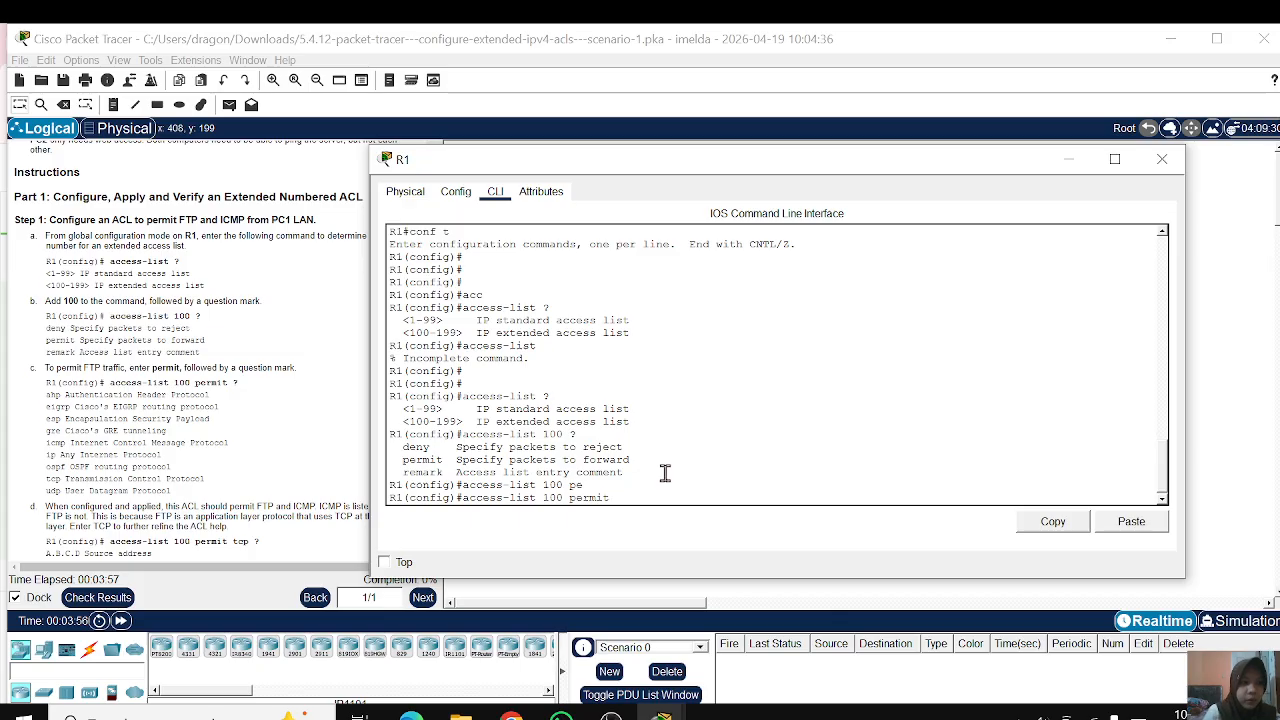
text(?)
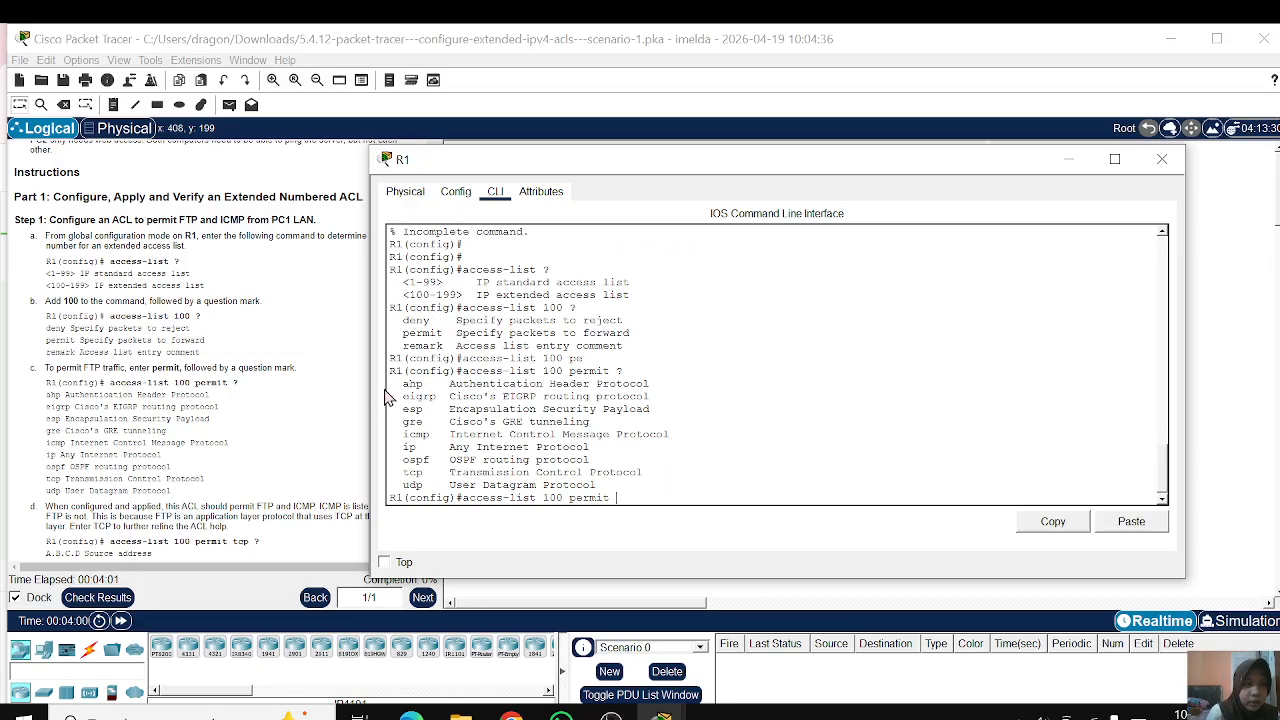
drag(397, 385, 590, 460)
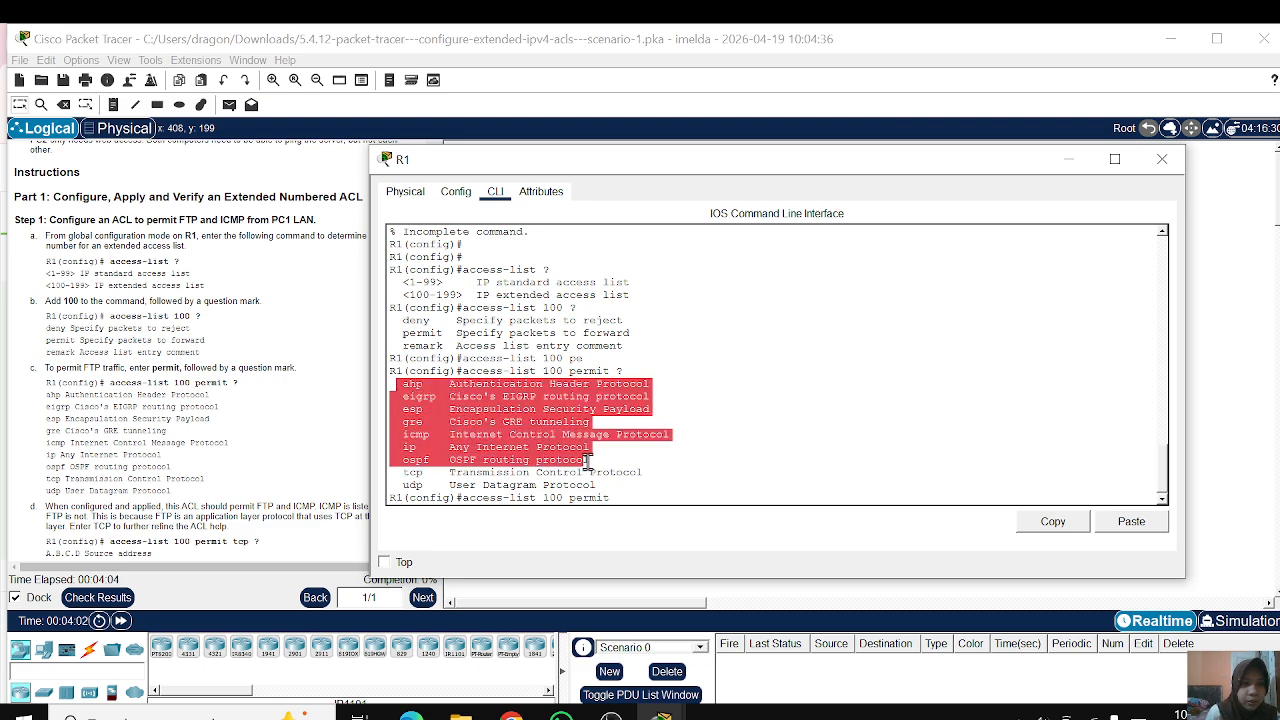
click(662, 460)
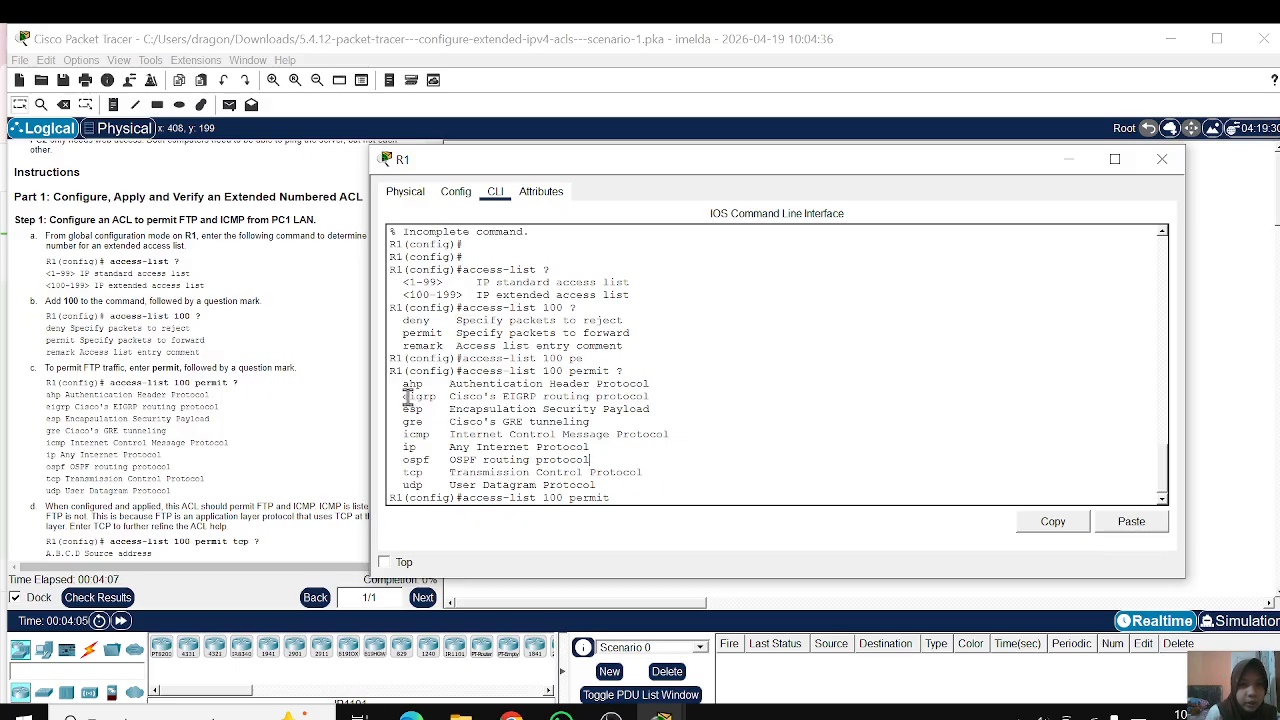
drag(403, 398, 640, 422)
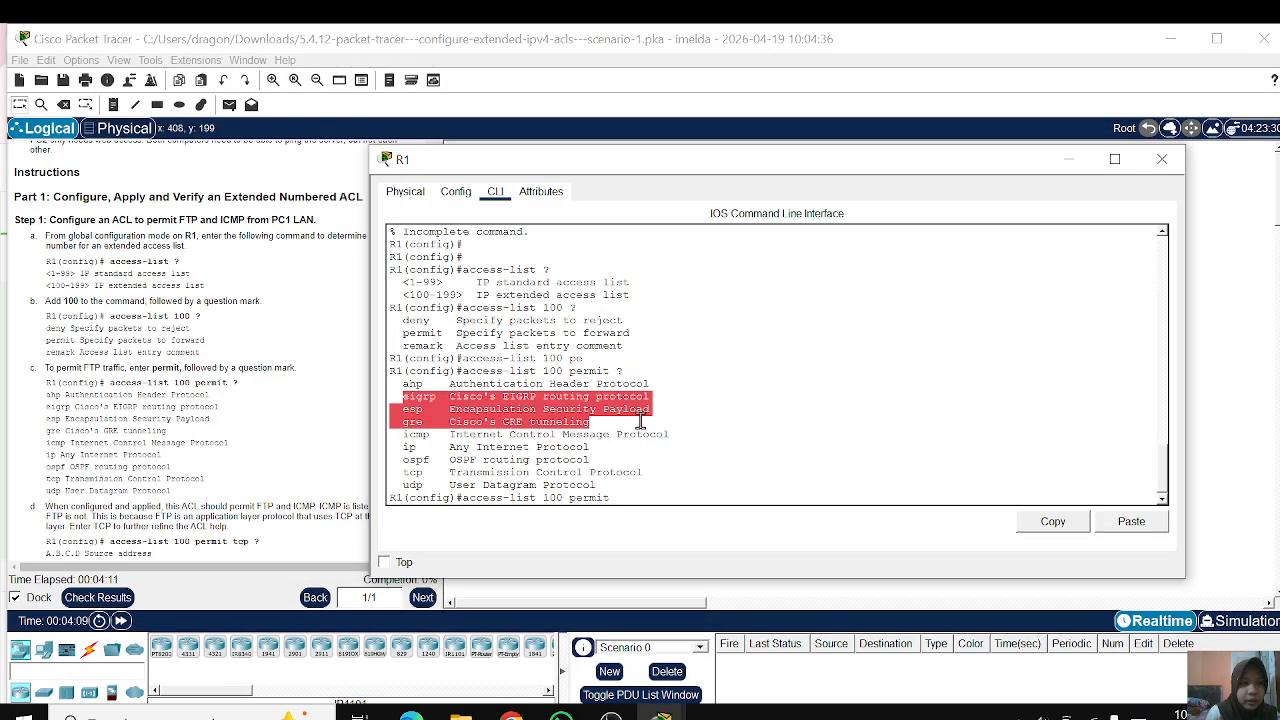
click(752, 422)
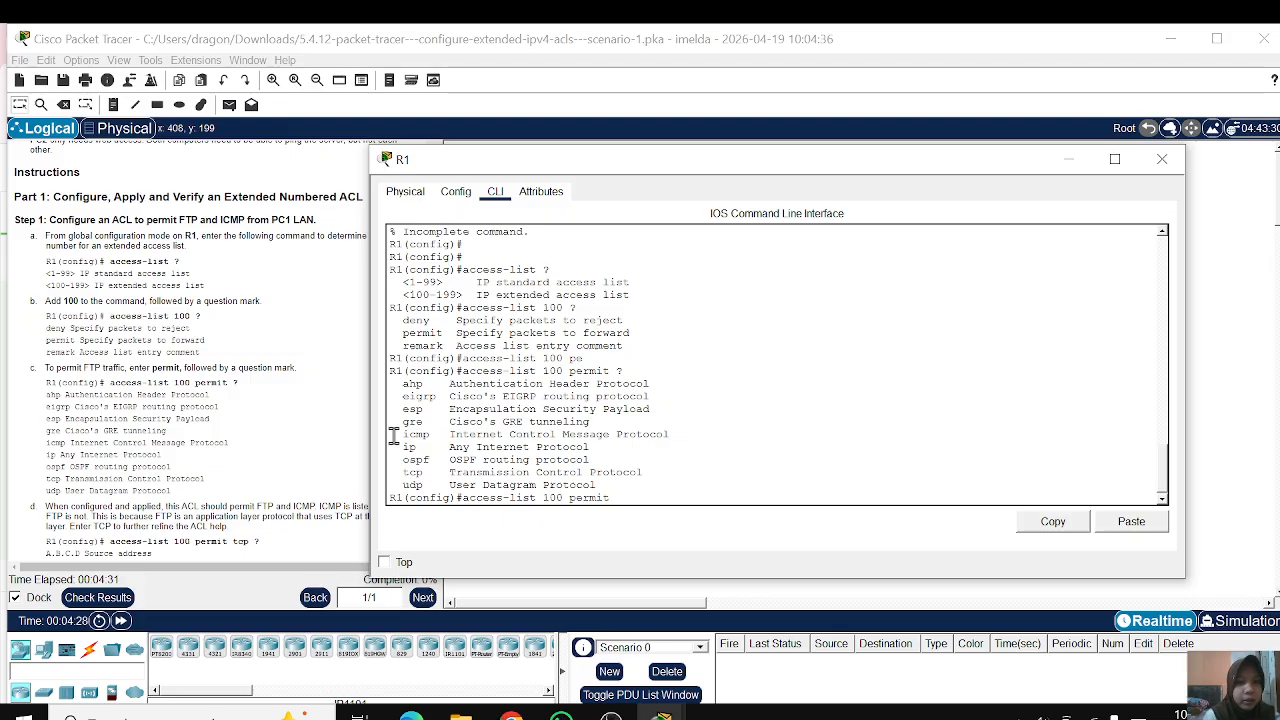
drag(408, 446, 442, 447)
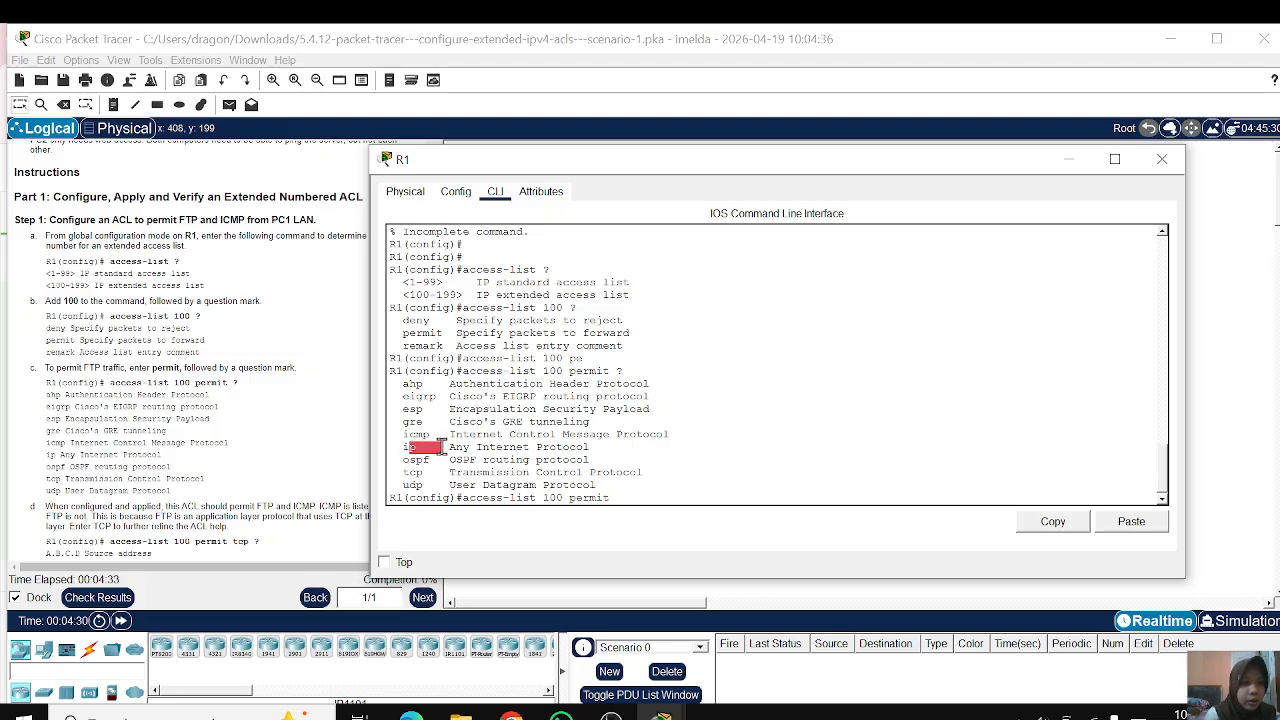
click(440, 447)
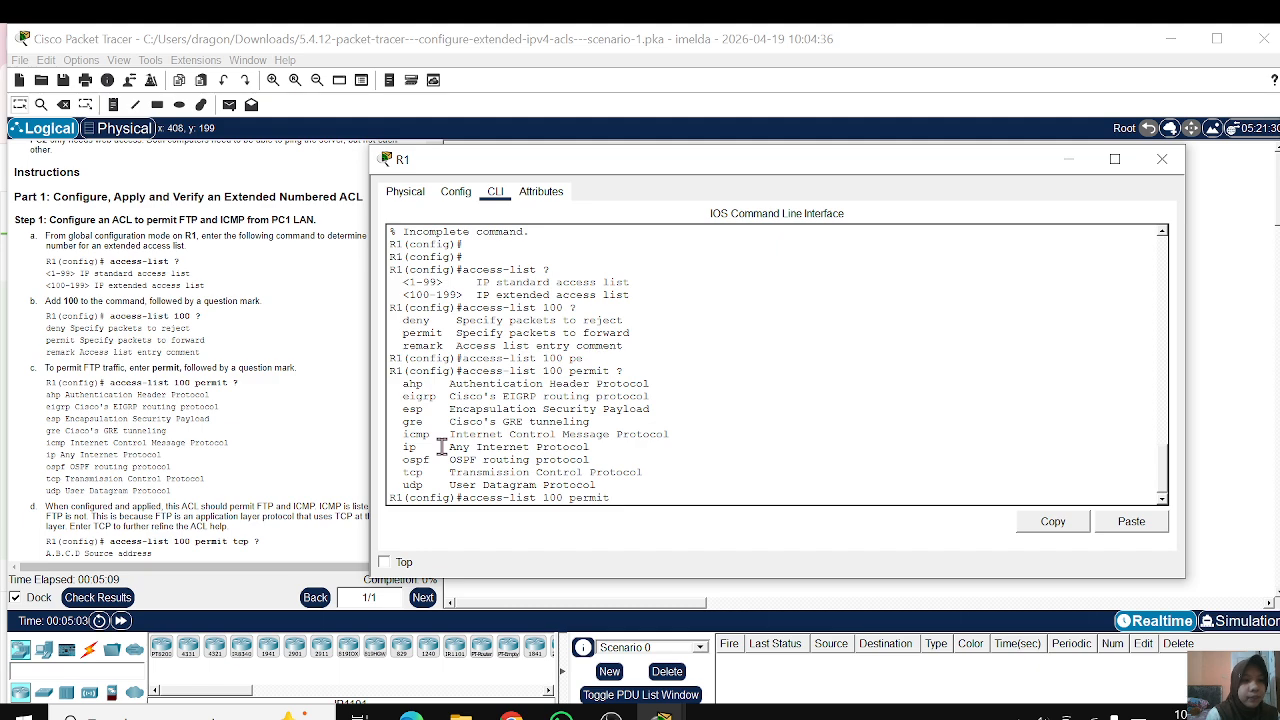
Step: Rebuild the command as access-list 100 permit tcp on R1 and list its available source options with ?
key(BackSpace)
key(BackSpace)
key(BackSpace)
key(BackSpace)
key(BackSpace)
key(BackSpace)
key(BackSpace)
key(BackSpace)
key(BackSpace)
key(BackSpace)
key(BackSpace)
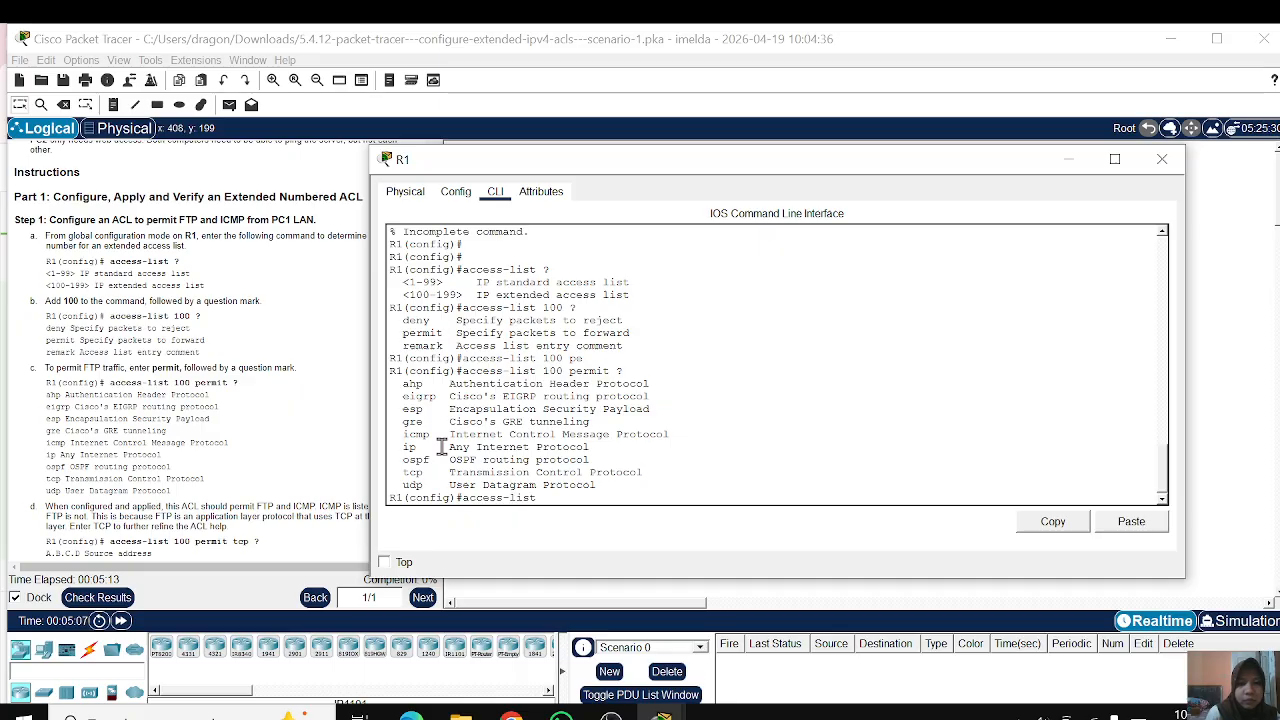
key(BackSpace)
key(BackSpace)
key(BackSpace)
key(BackSpace)
key(BackSpace)
key(BackSpace)
key(BackSpace)
key(BackSpace)
key(BackSpace)
key(BackSpace)
key(BackSpace)
key(Up)
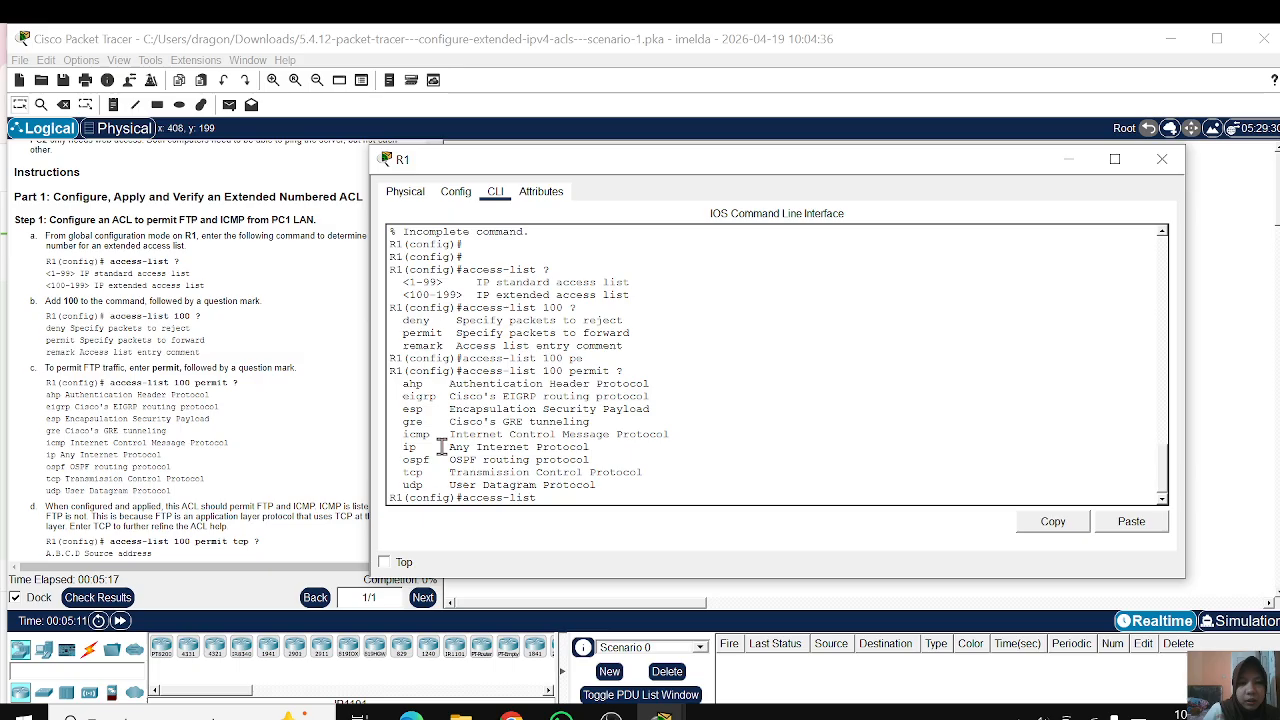
text(100)
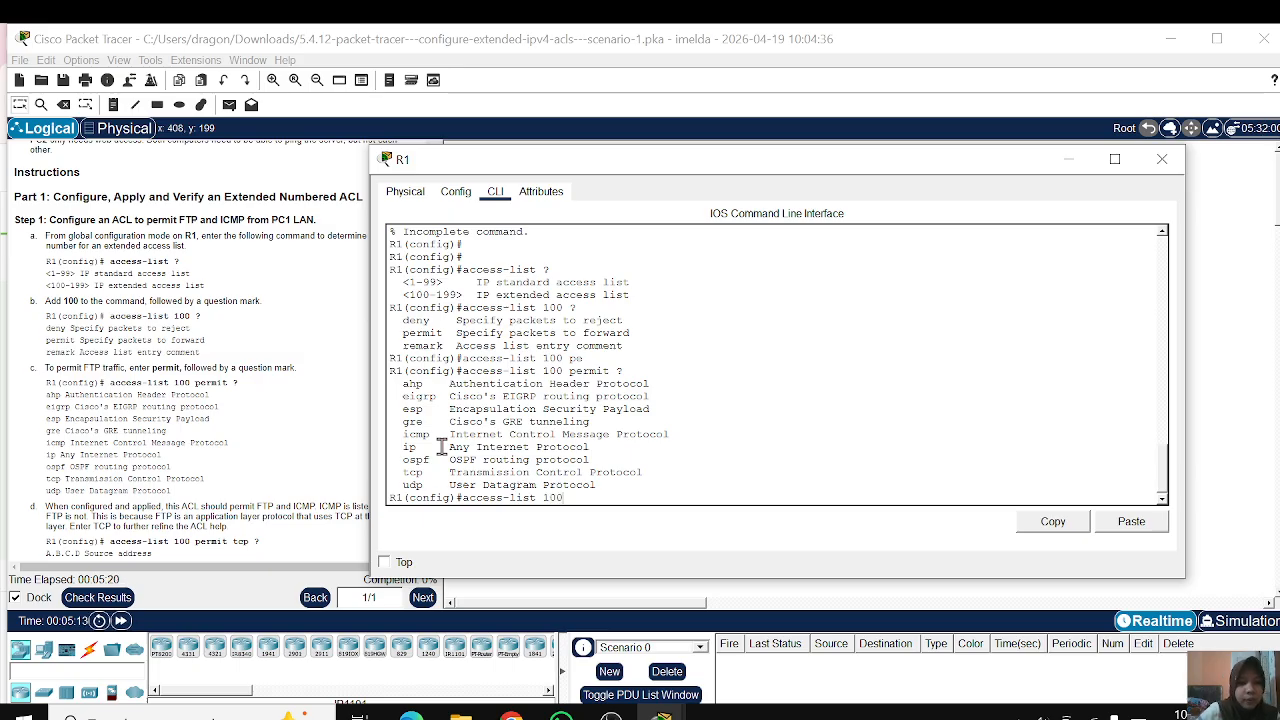
key(Tab)
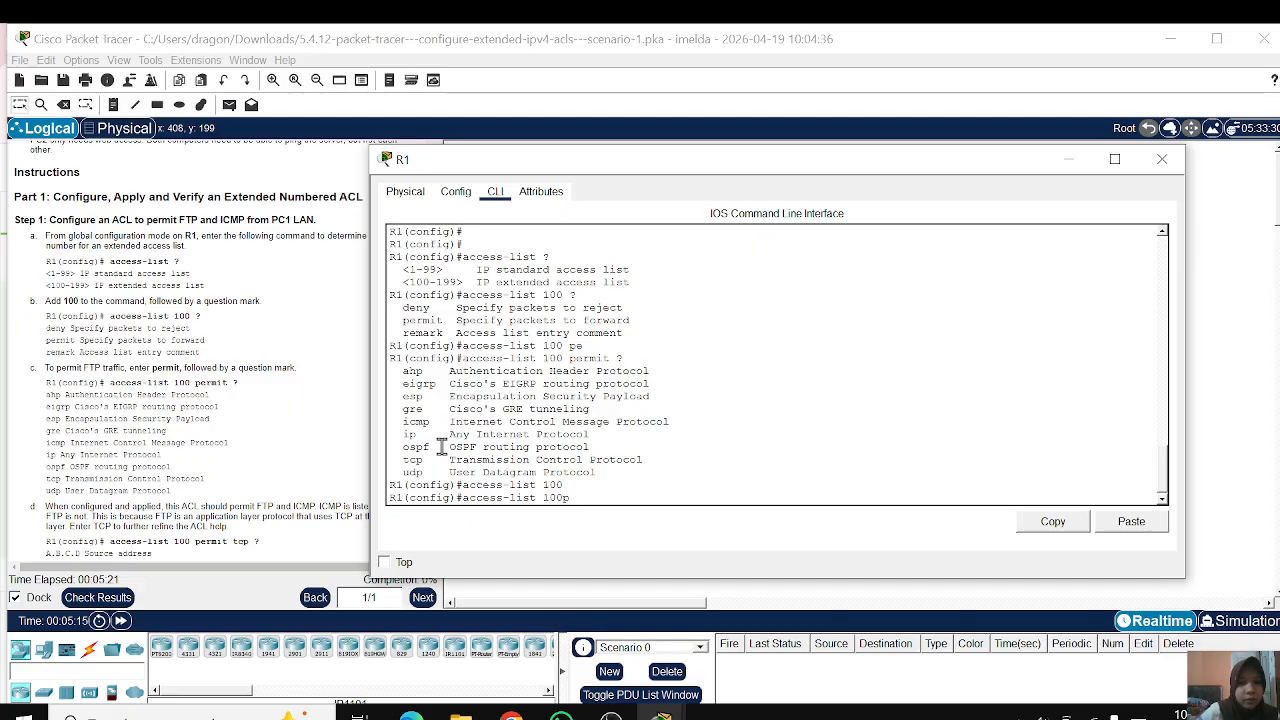
text(p)
key(Tab)
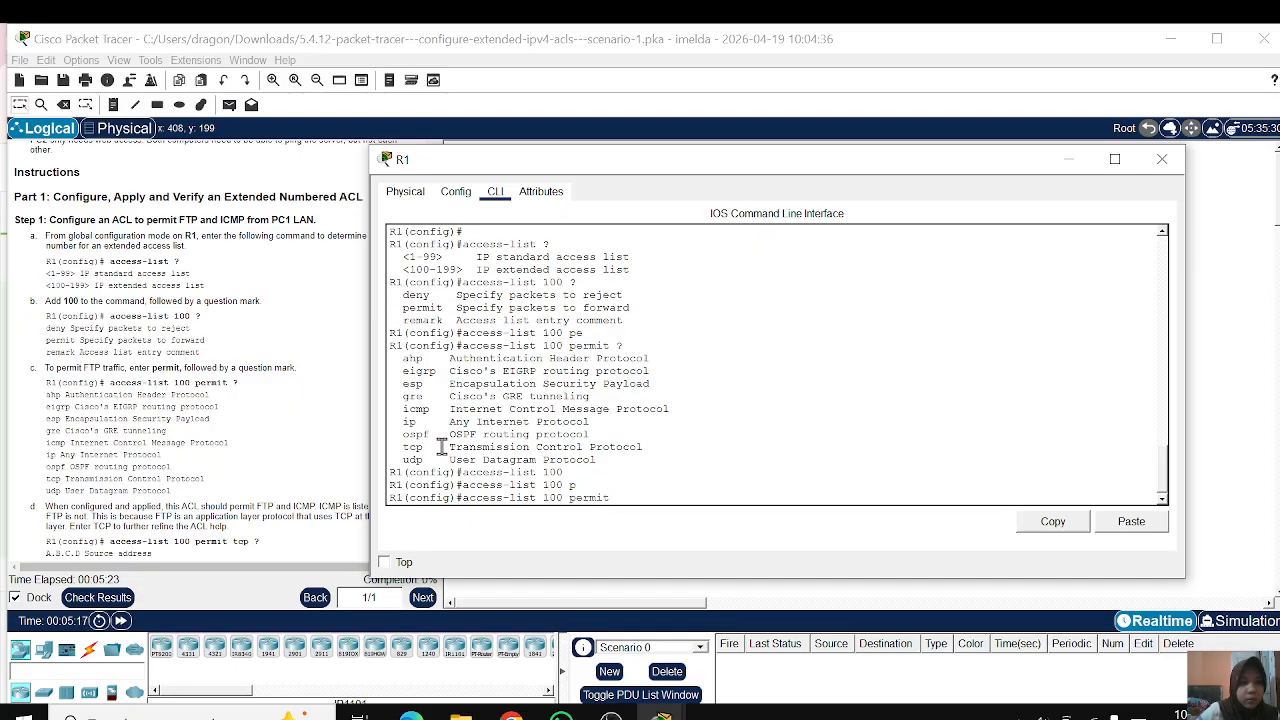
key(Tab)
text(t)
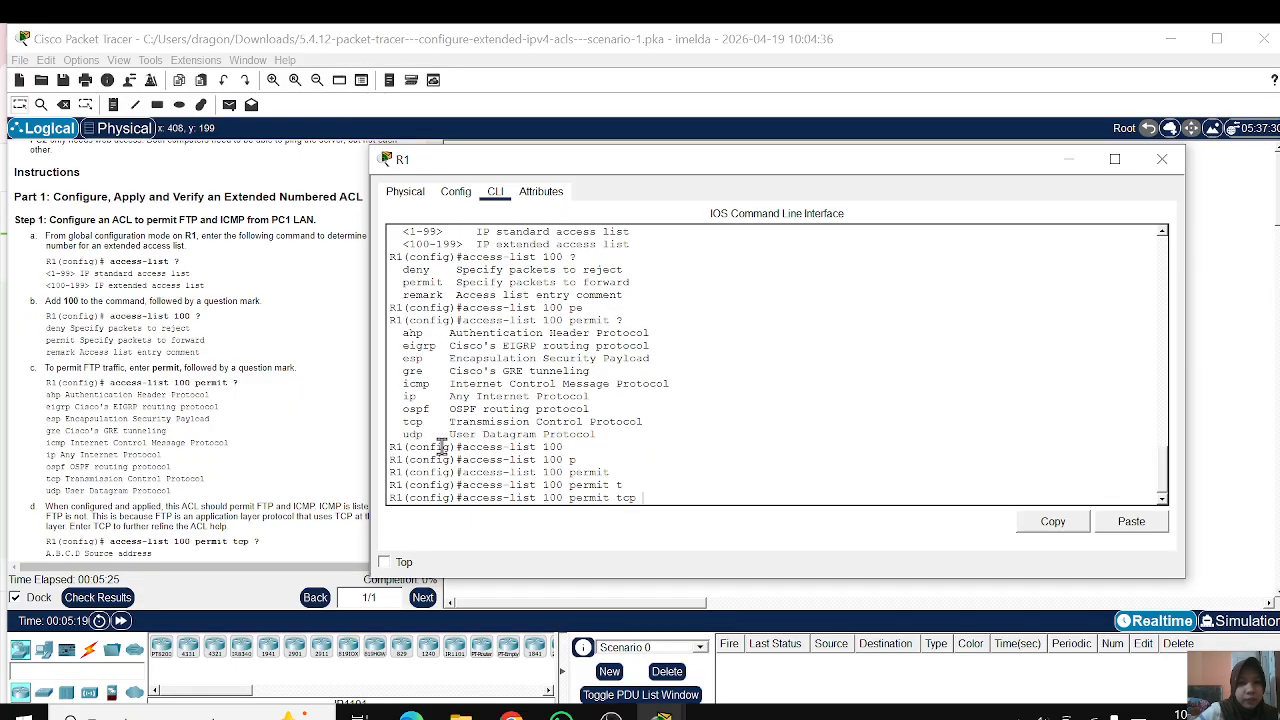
key(Tab)
text(?)
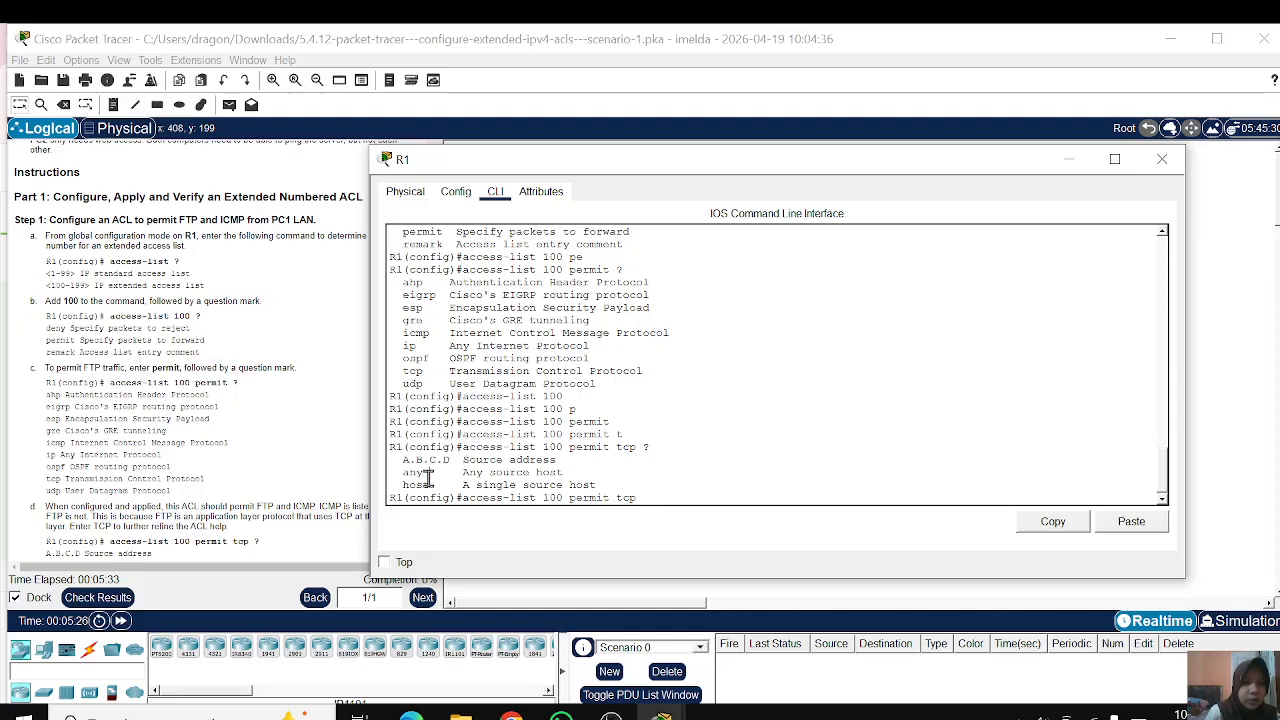
Step: Review the any and host source entries in the help output for access-list 100 permit tcp
drag(428, 477, 442, 478)
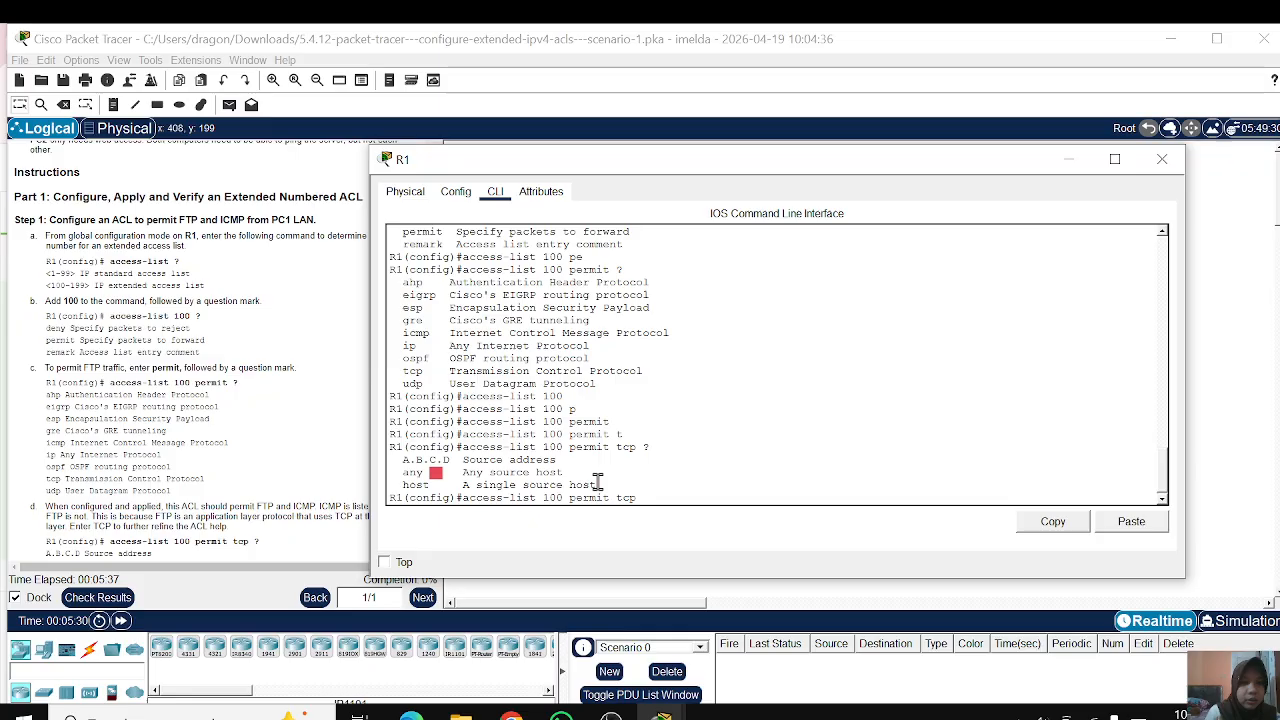
drag(596, 485, 418, 490)
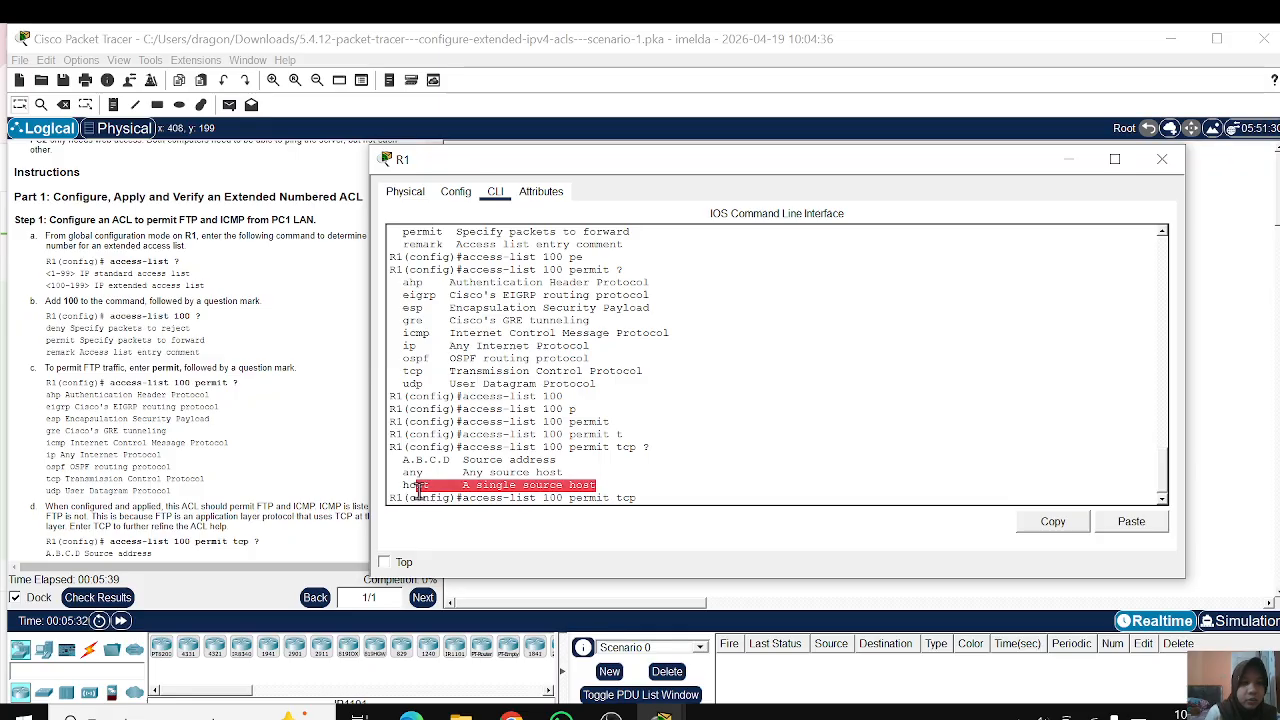
click(418, 490)
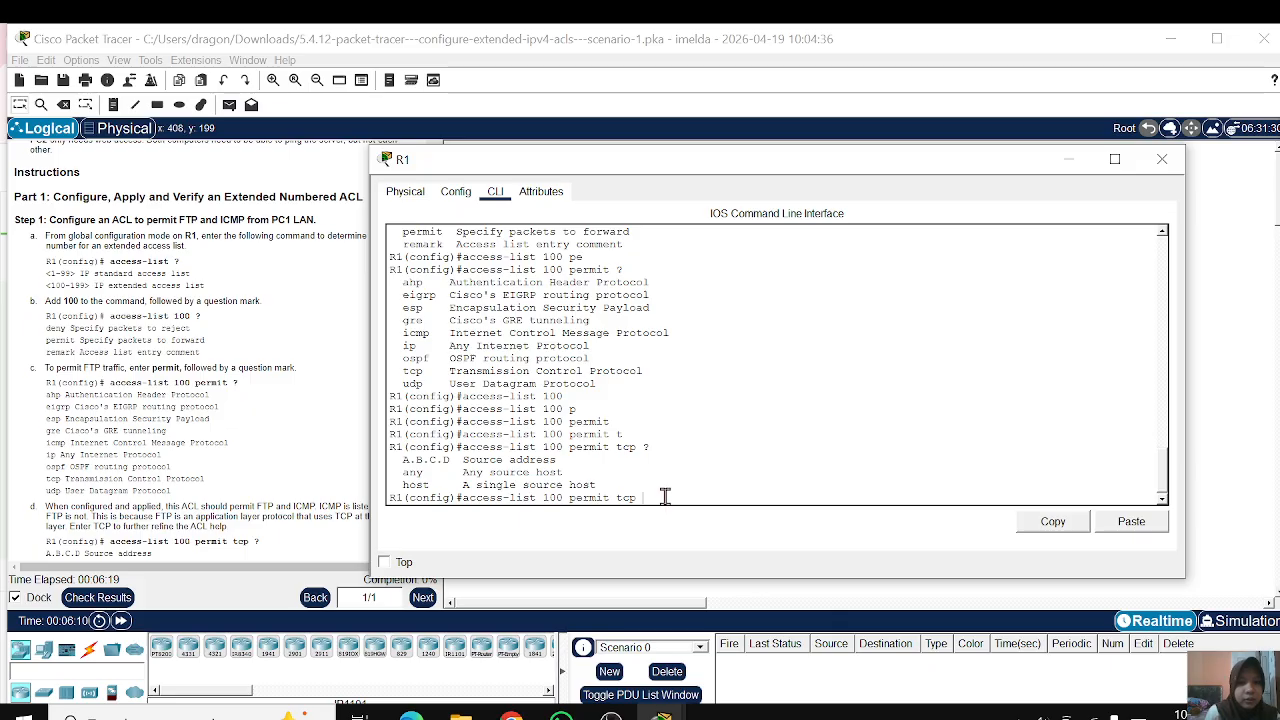
Step: Add the source network address 172.22.34.64 from instruction e to the command and query the following parameter with ?
text(172)
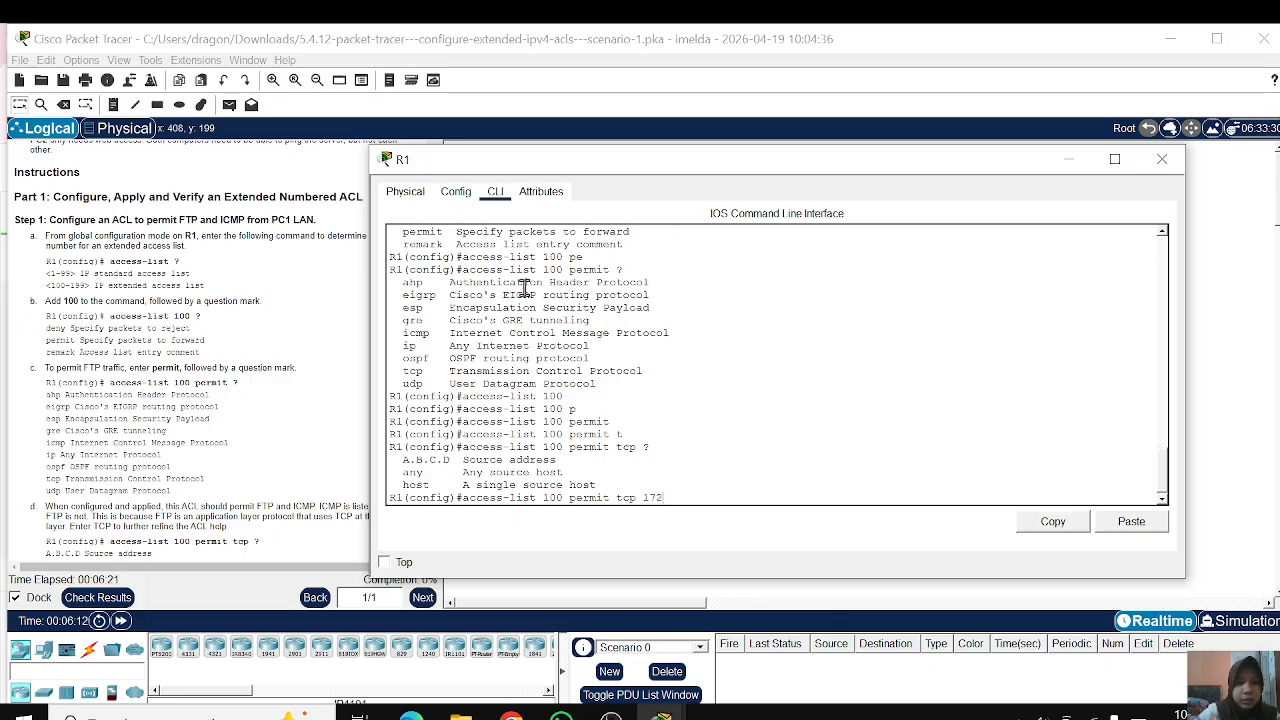
scroll(257, 337, down, 4)
click(278, 314)
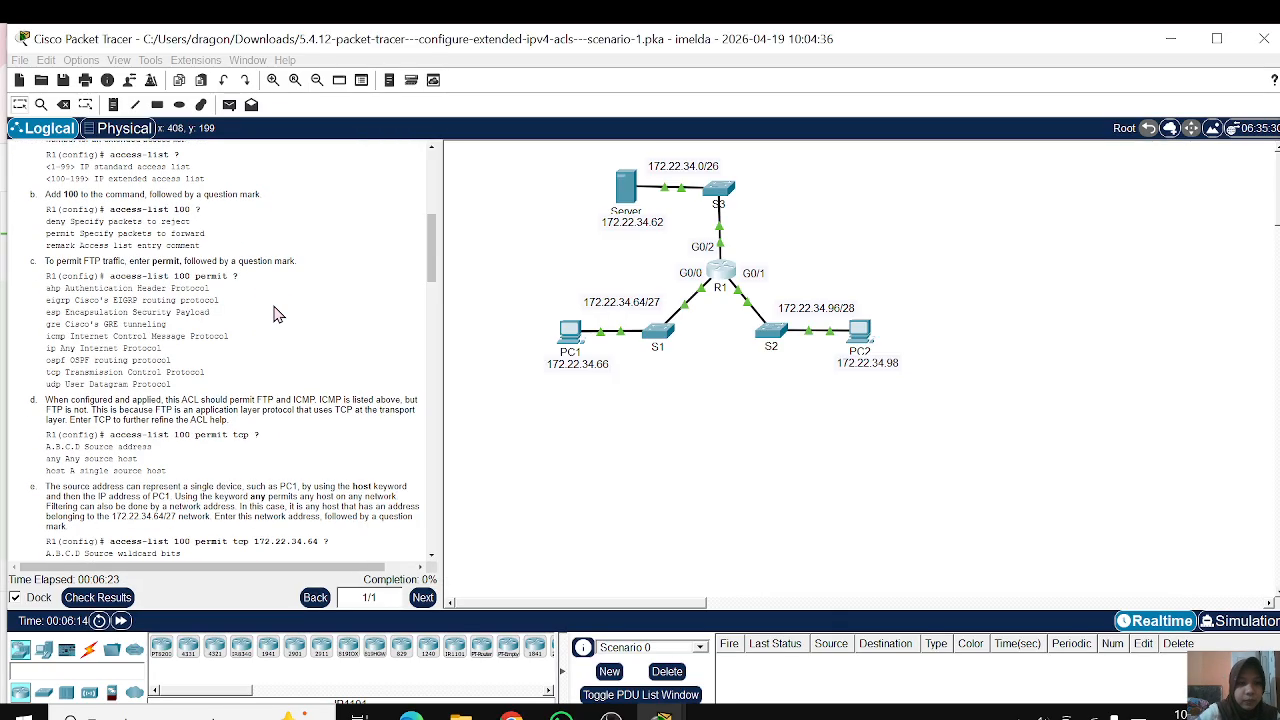
triple_click(275, 308)
click(274, 364)
scroll(274, 364, down, 1)
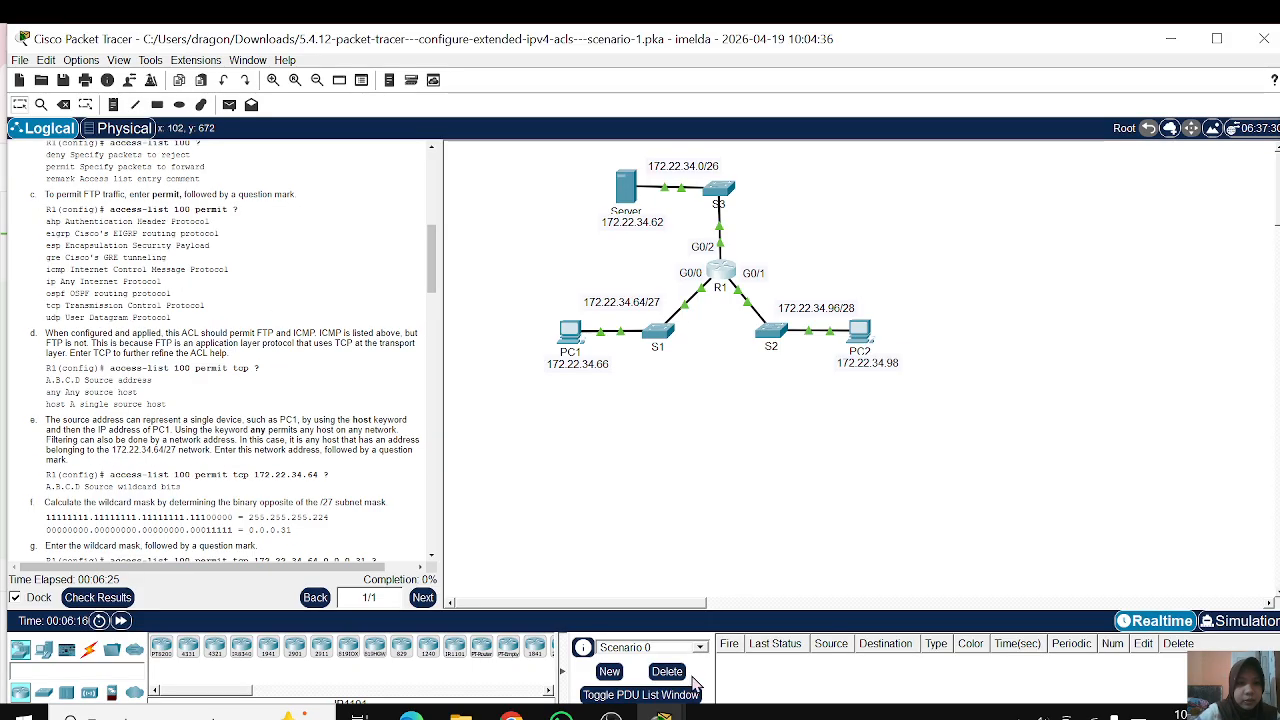
mouse_move(662, 716)
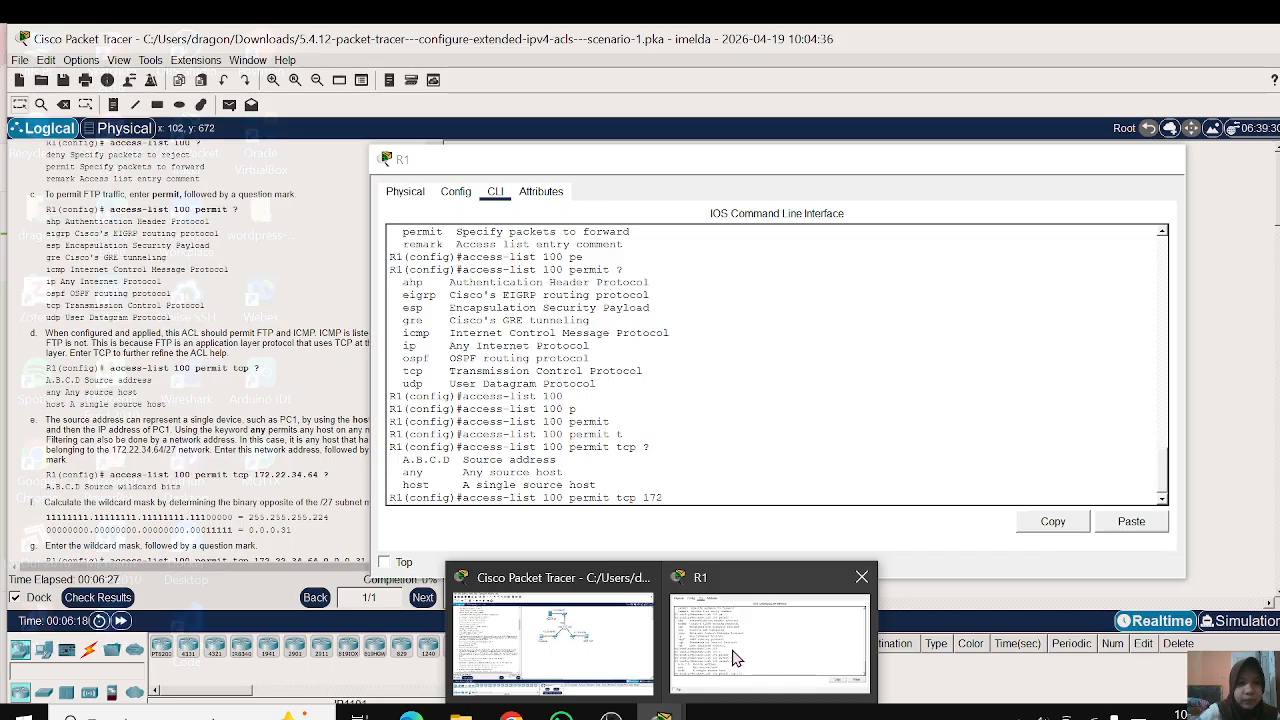
click(735, 657)
text(.)
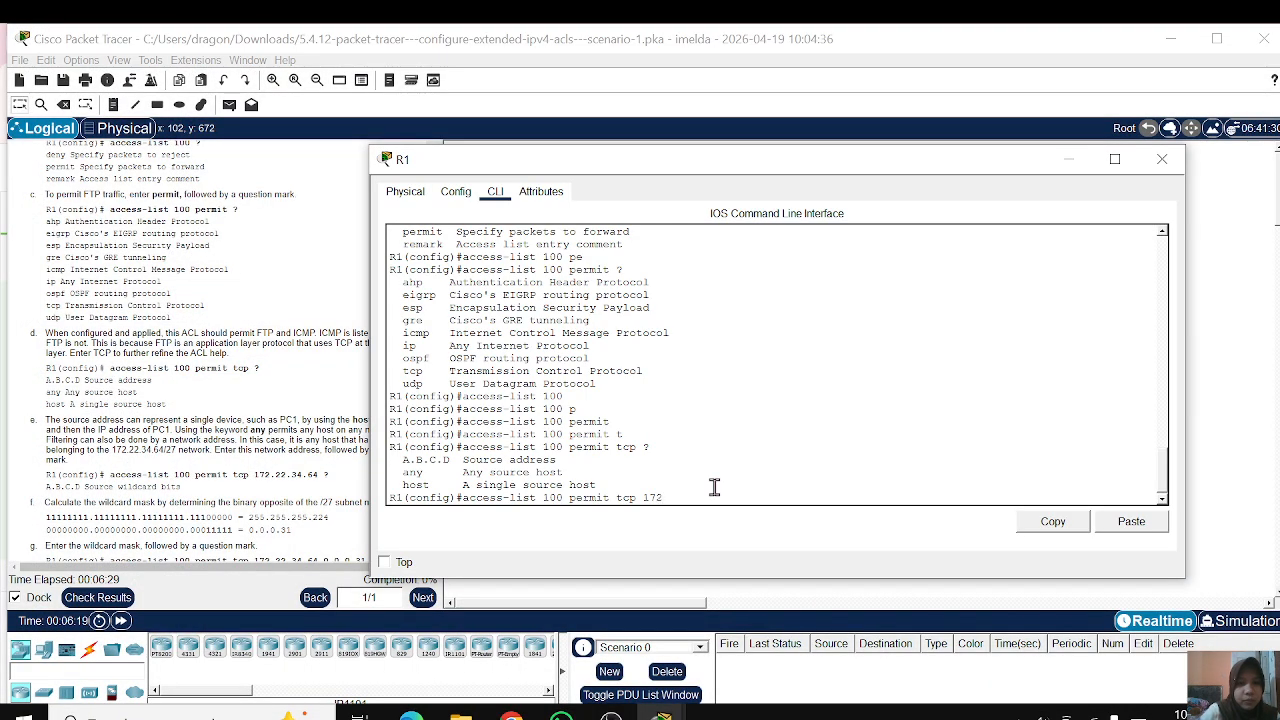
text(22.34)
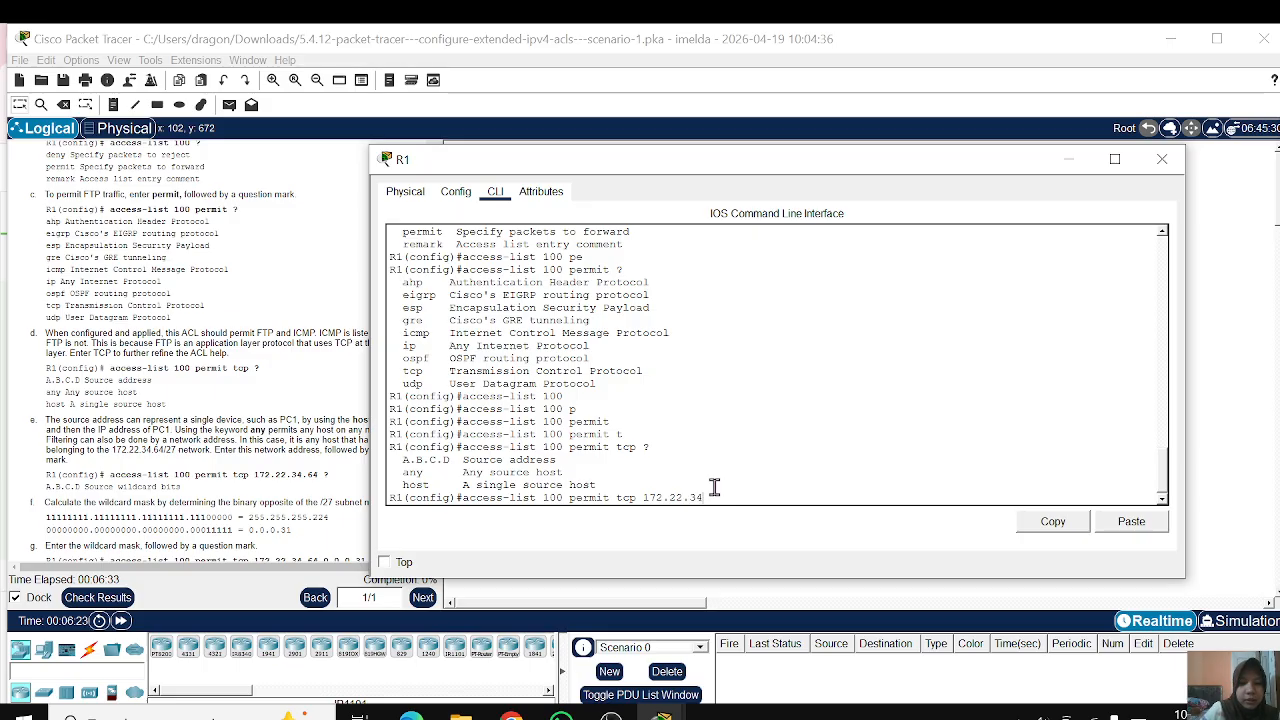
text(.64)
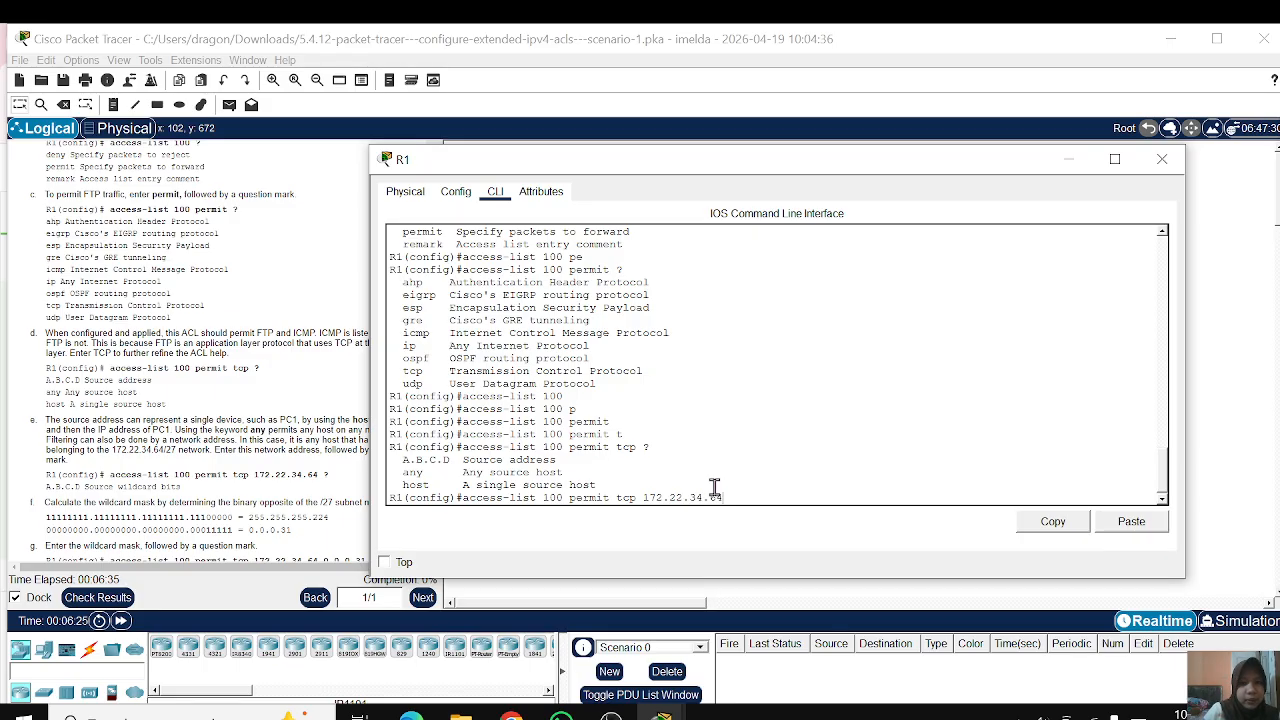
text( ?)
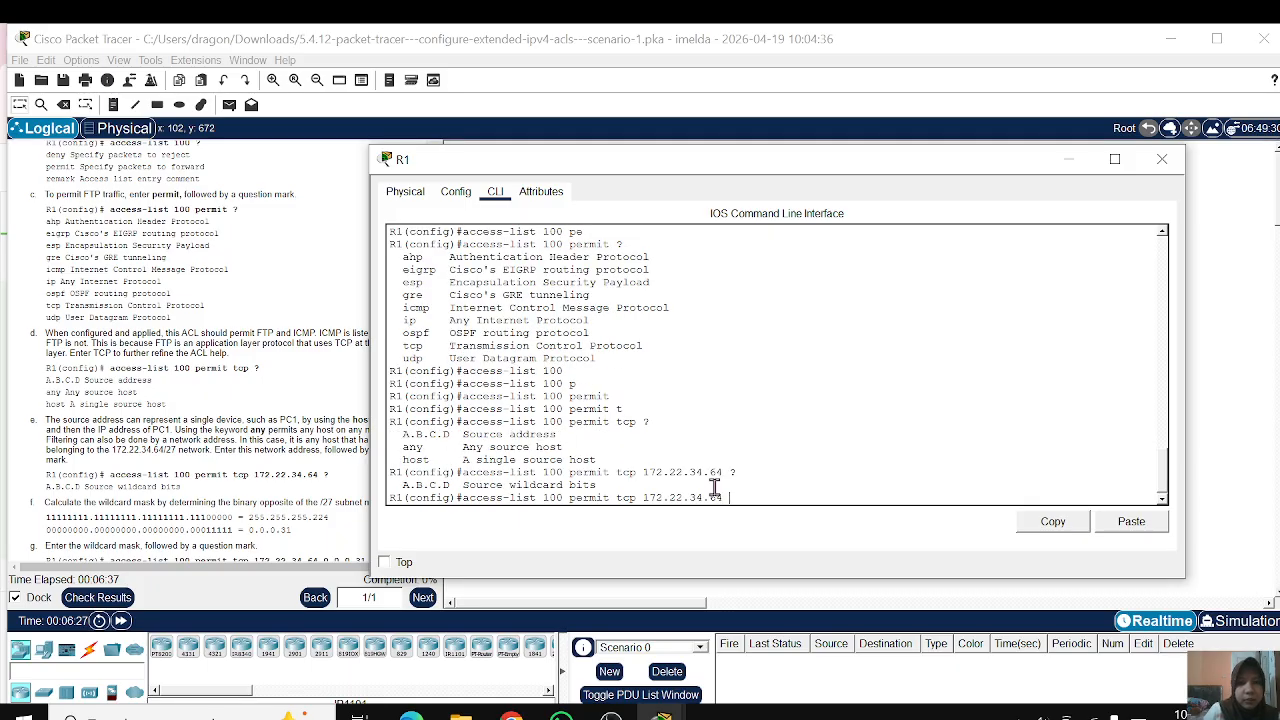
Step: Review the source wildcard entry in the help output and read instructions f and g on calculating and entering the wildcard mask
drag(612, 482, 399, 494)
click(399, 494)
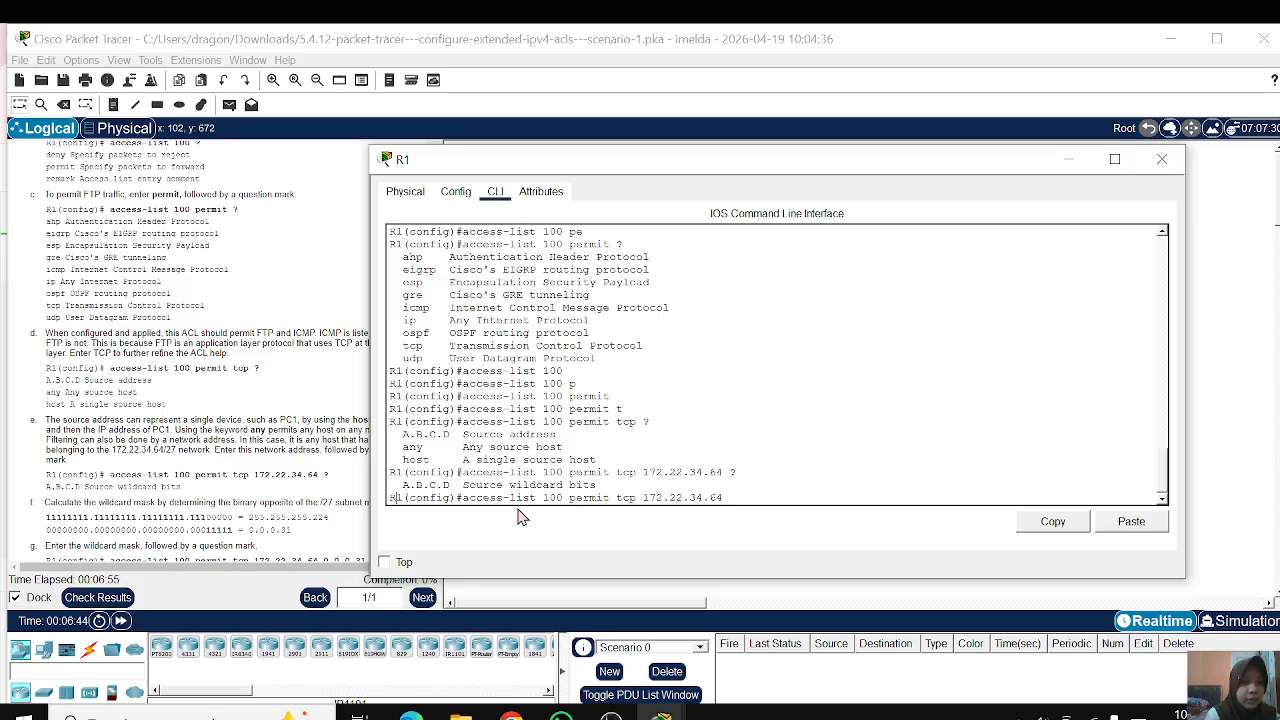
click(300, 540)
scroll(300, 540, down, 3)
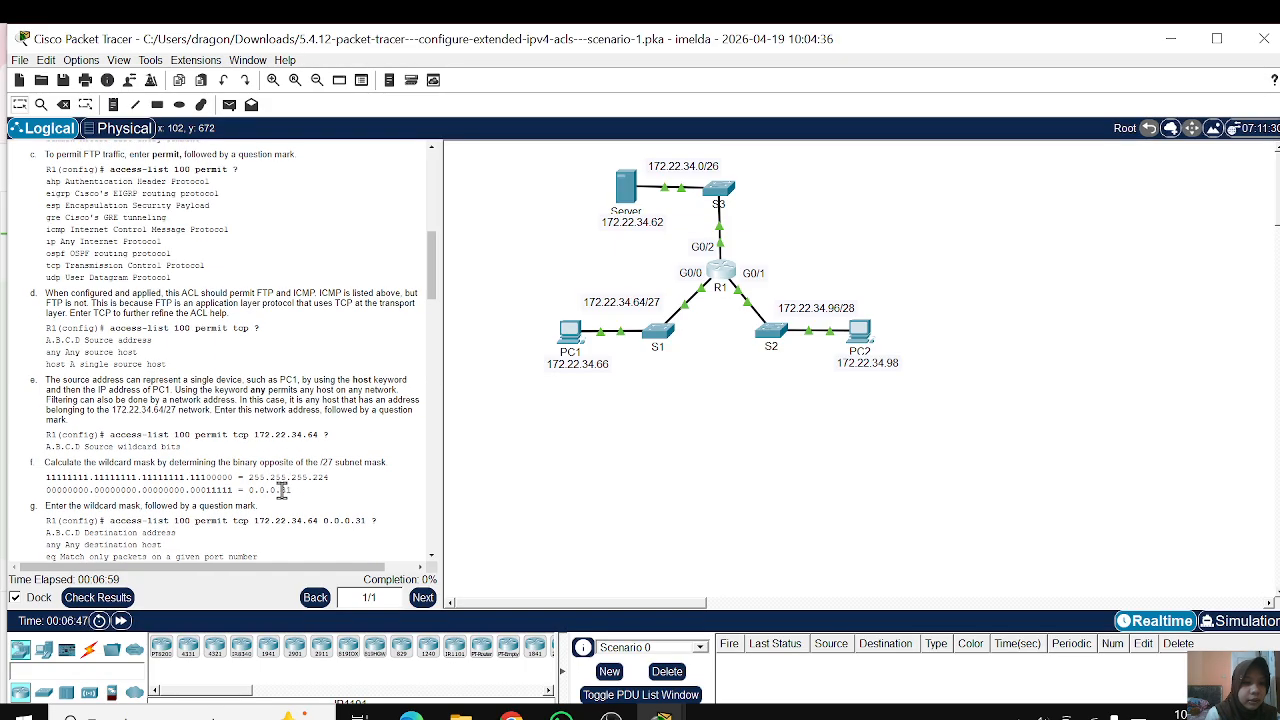
drag(291, 490, 246, 497)
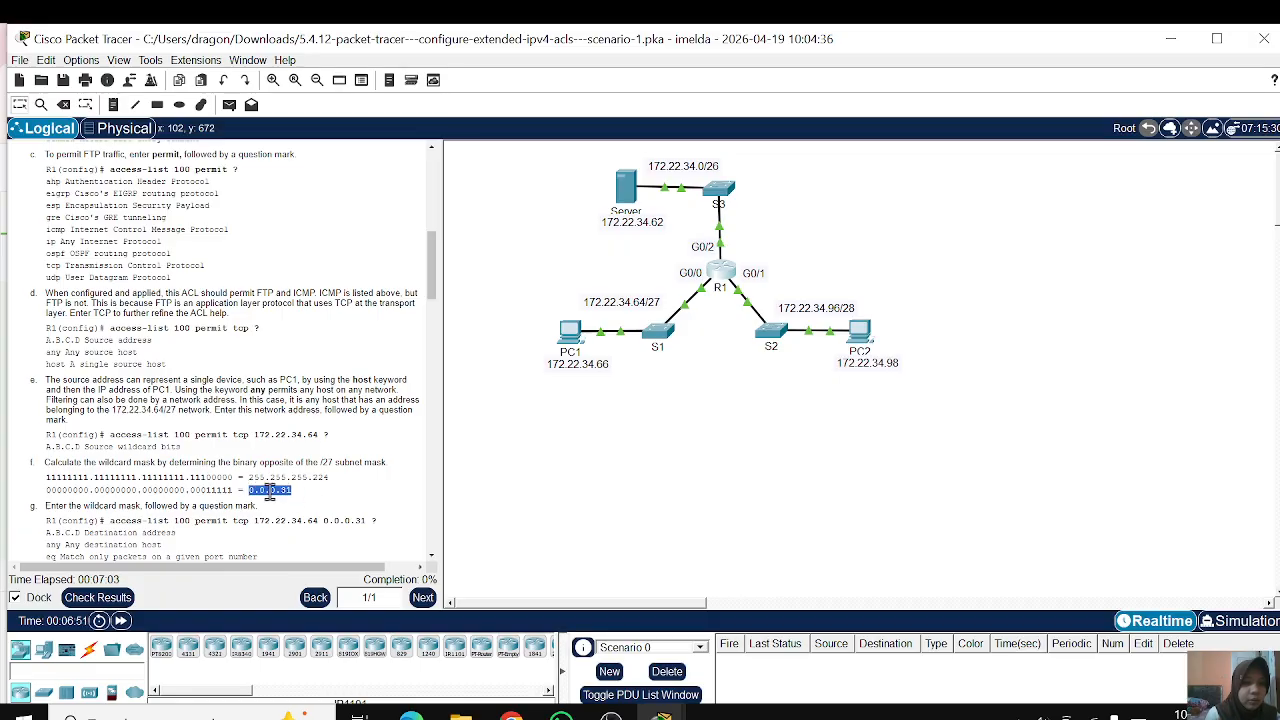
click(305, 504)
scroll(305, 504, down, 2)
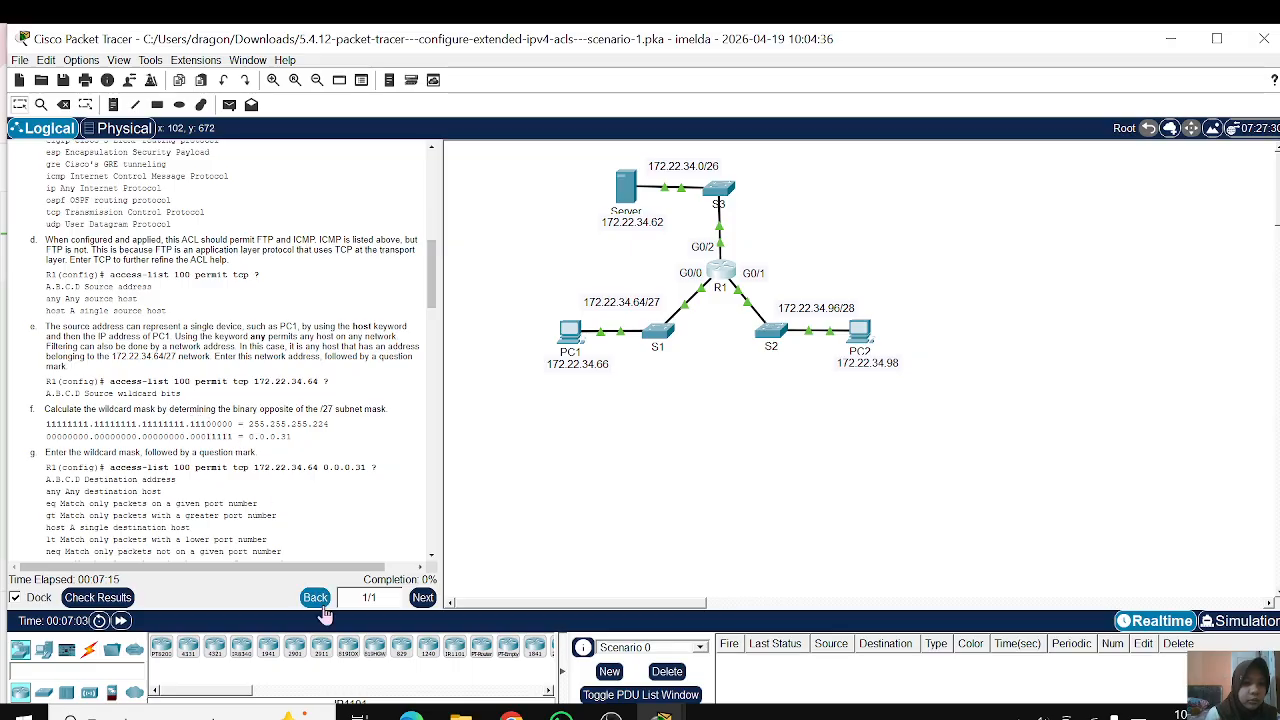
scroll(257, 406, down, 1)
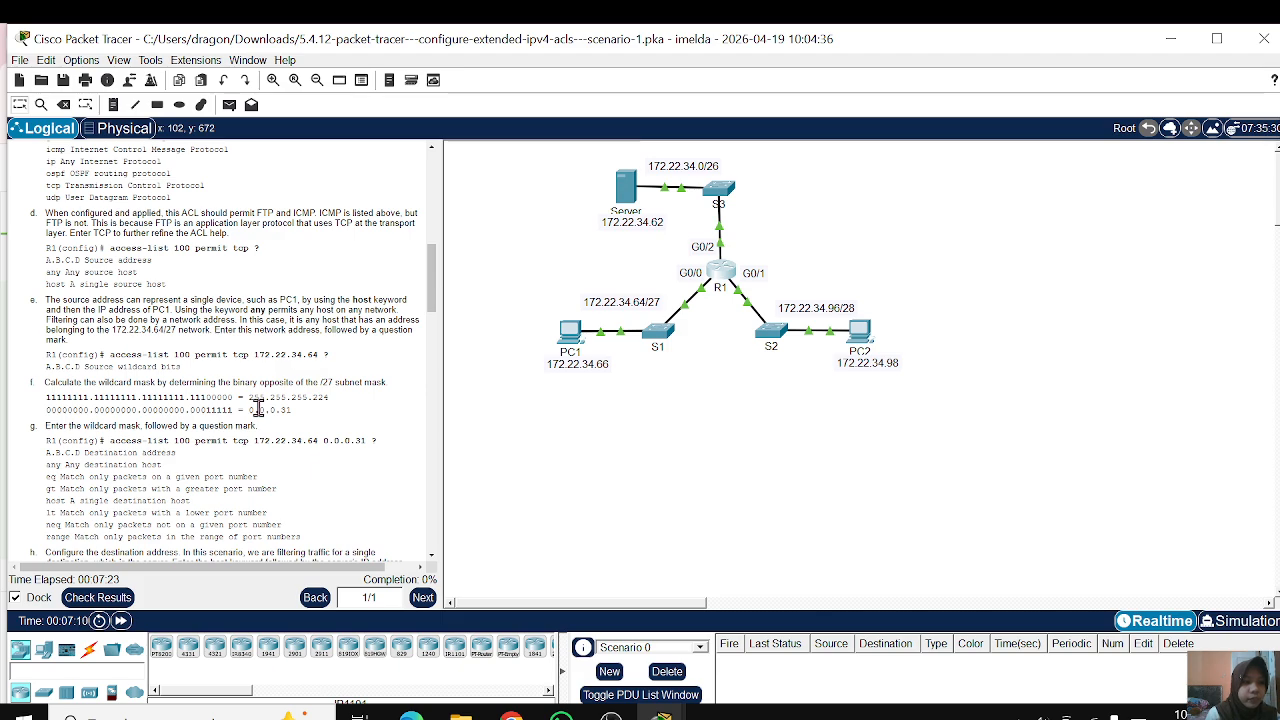
Step: Append the wildcard mask 0.0.0.31 to the R1 command and list the destination and port-matching options with ?
mouse_move(661, 714)
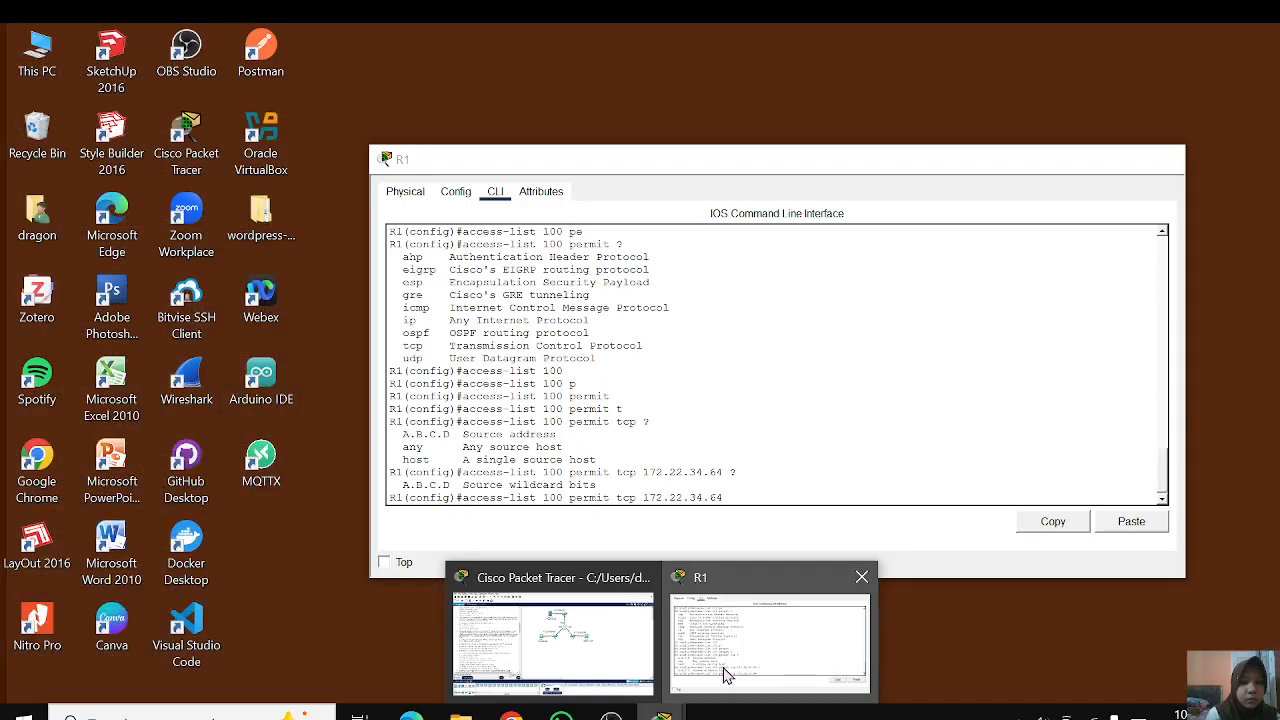
click(727, 676)
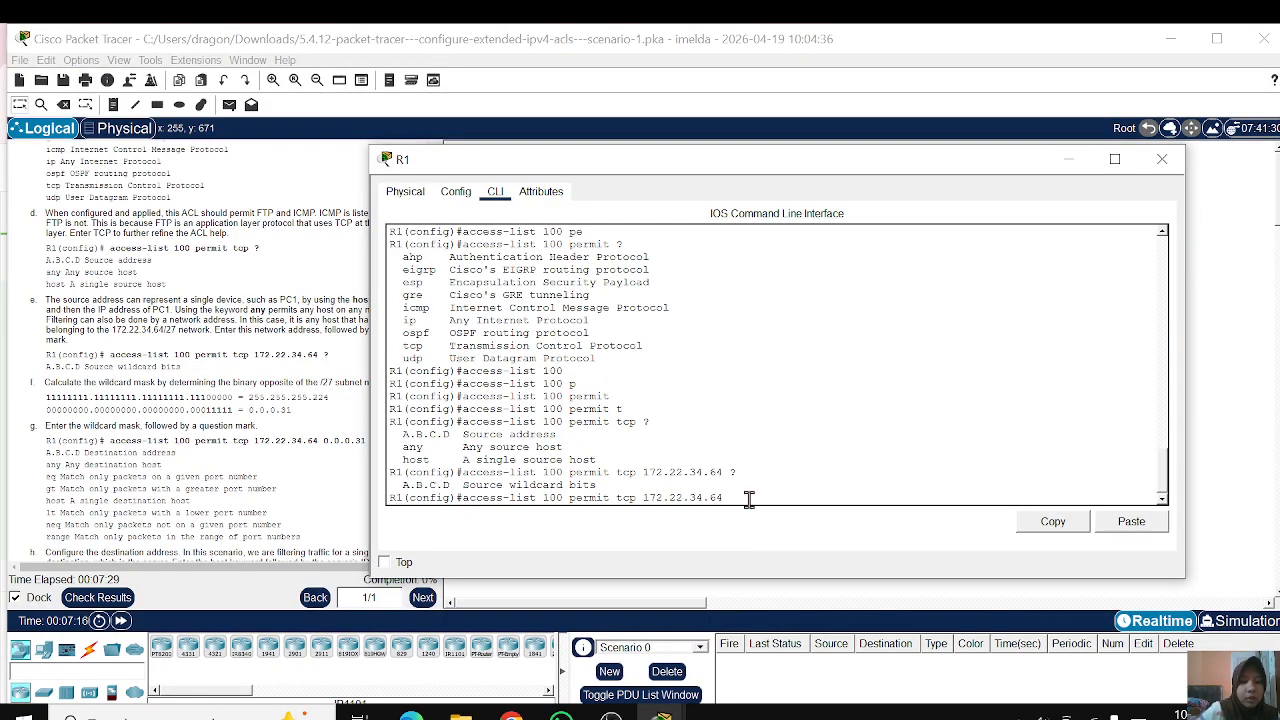
text(0.0.0.31)
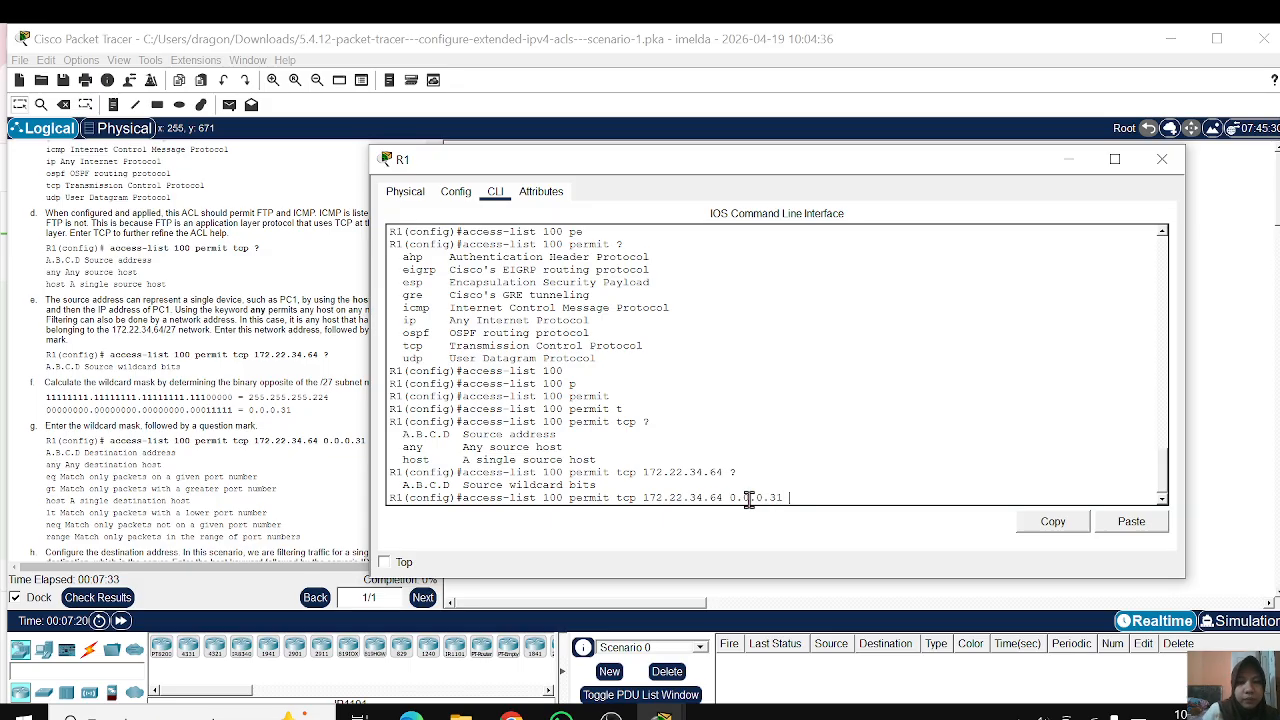
text( ?)
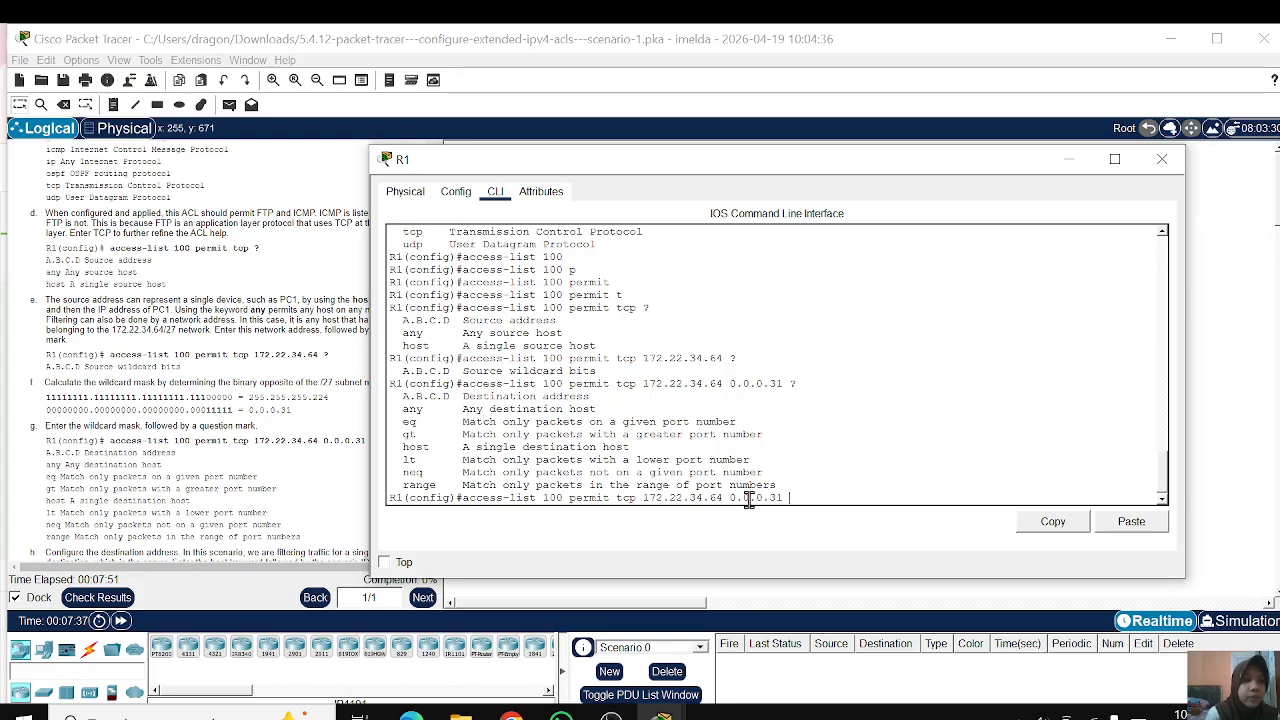
Step: Cut the pending command back to access-list, then close and reopen R1's command line window
key(BackSpace)
key(BackSpace)
key(BackSpace)
key(BackSpace)
key(BackSpace)
key(BackSpace)
key(BackSpace)
key(BackSpace)
key(BackSpace)
key(BackSpace)
key(BackSpace)
key(BackSpace)
key(BackSpace)
key(BackSpace)
key(BackSpace)
key(BackSpace)
key(BackSpace)
key(BackSpace)
key(BackSpace)
key(BackSpace)
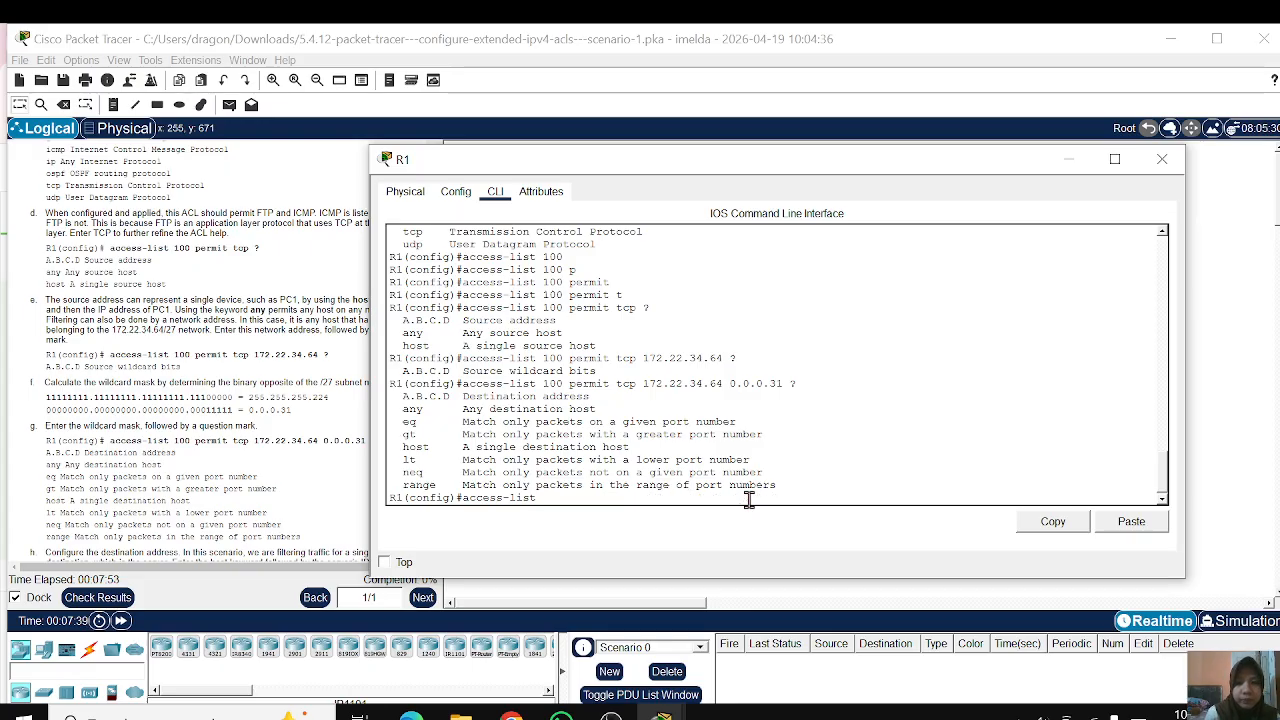
text(access-list)
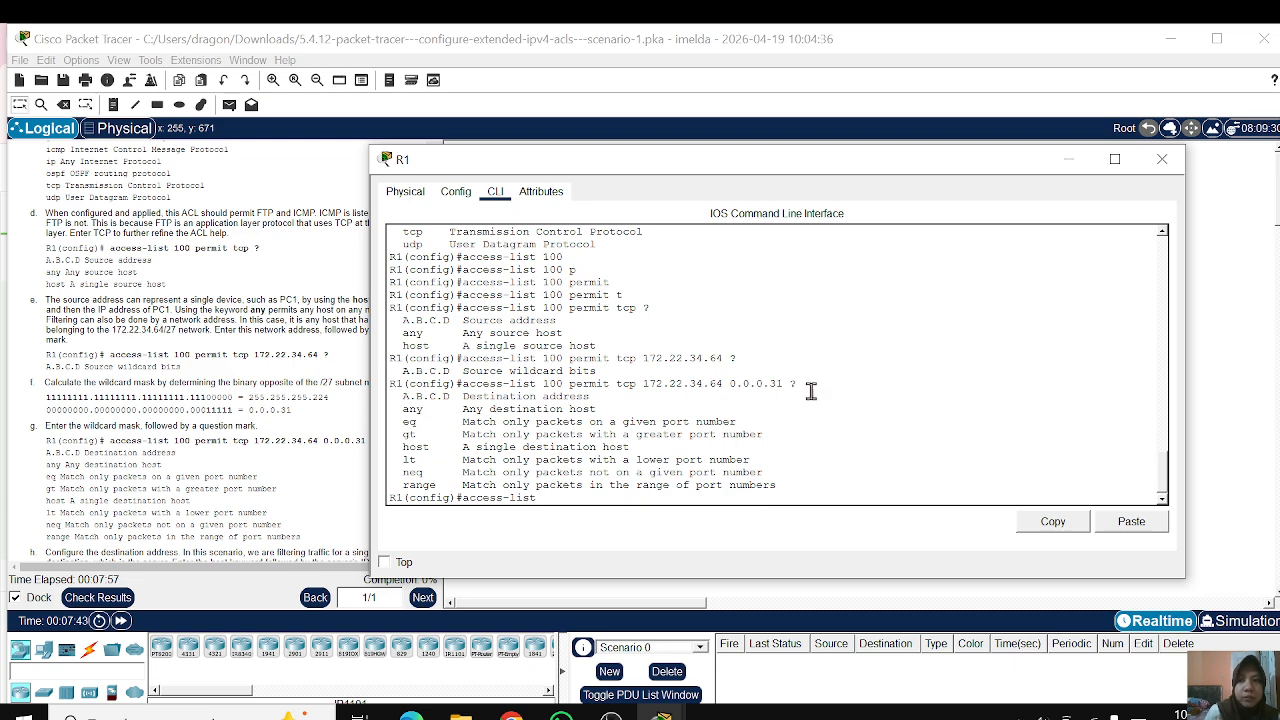
click(1162, 159)
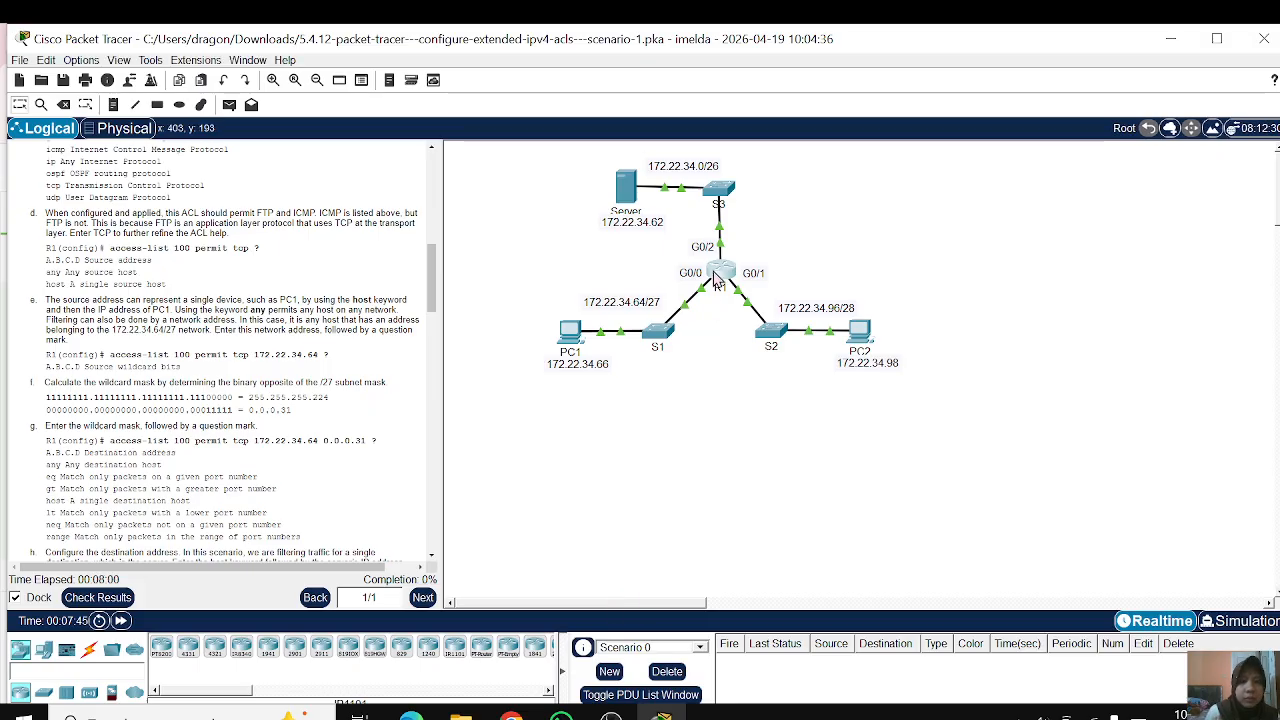
click(715, 278)
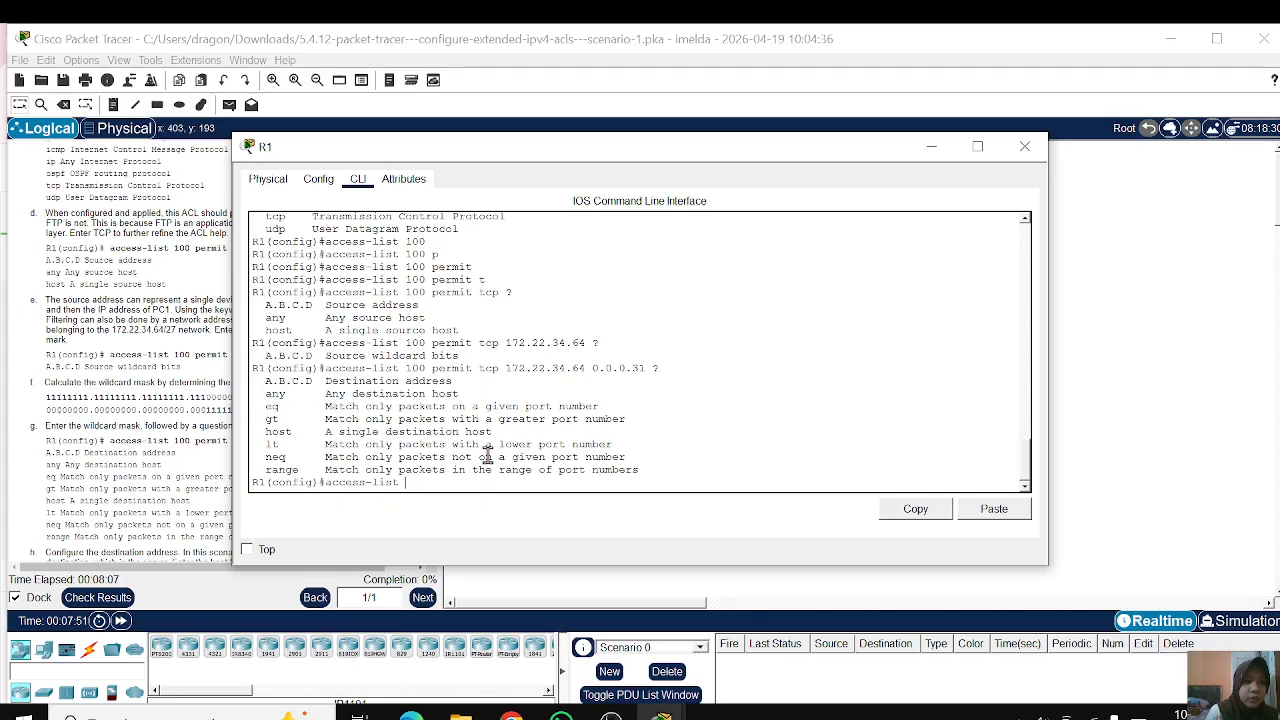
Step: Rebuild the R1 command as access-list 100 permit tcp, moving the R1 window clear of the instructions
text(100)
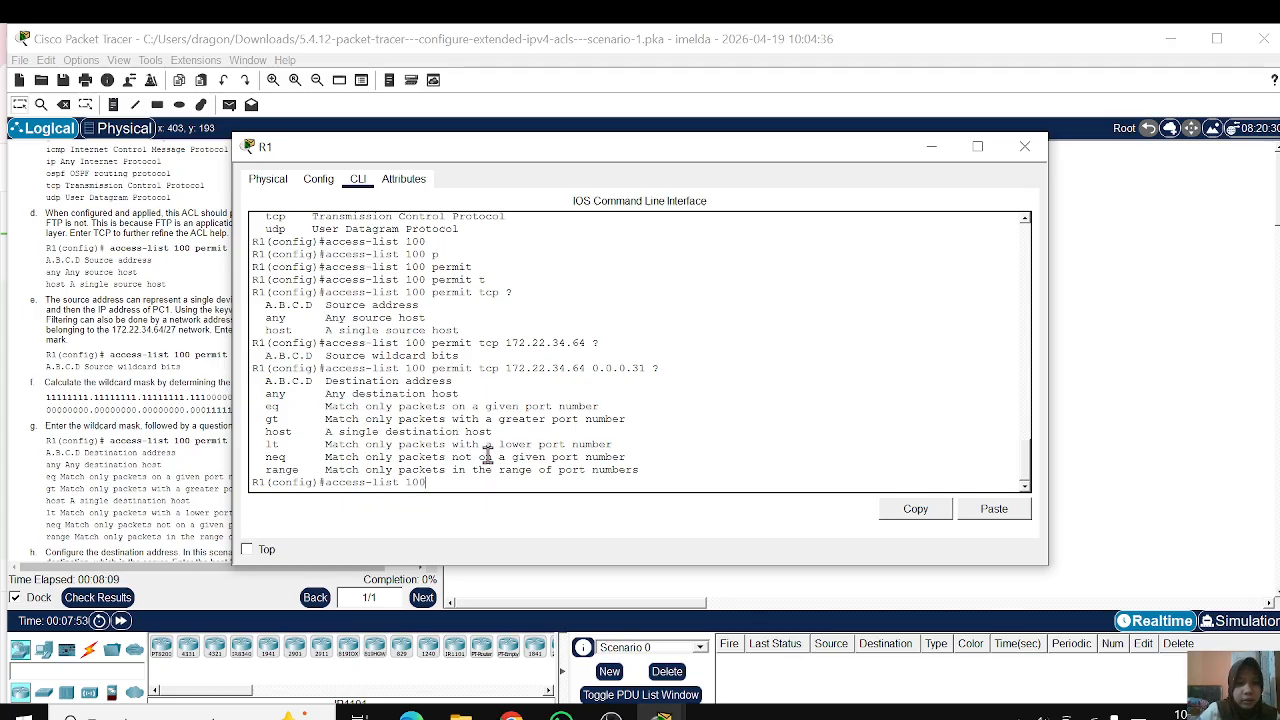
drag(517, 157, 695, 190)
key(Tab)
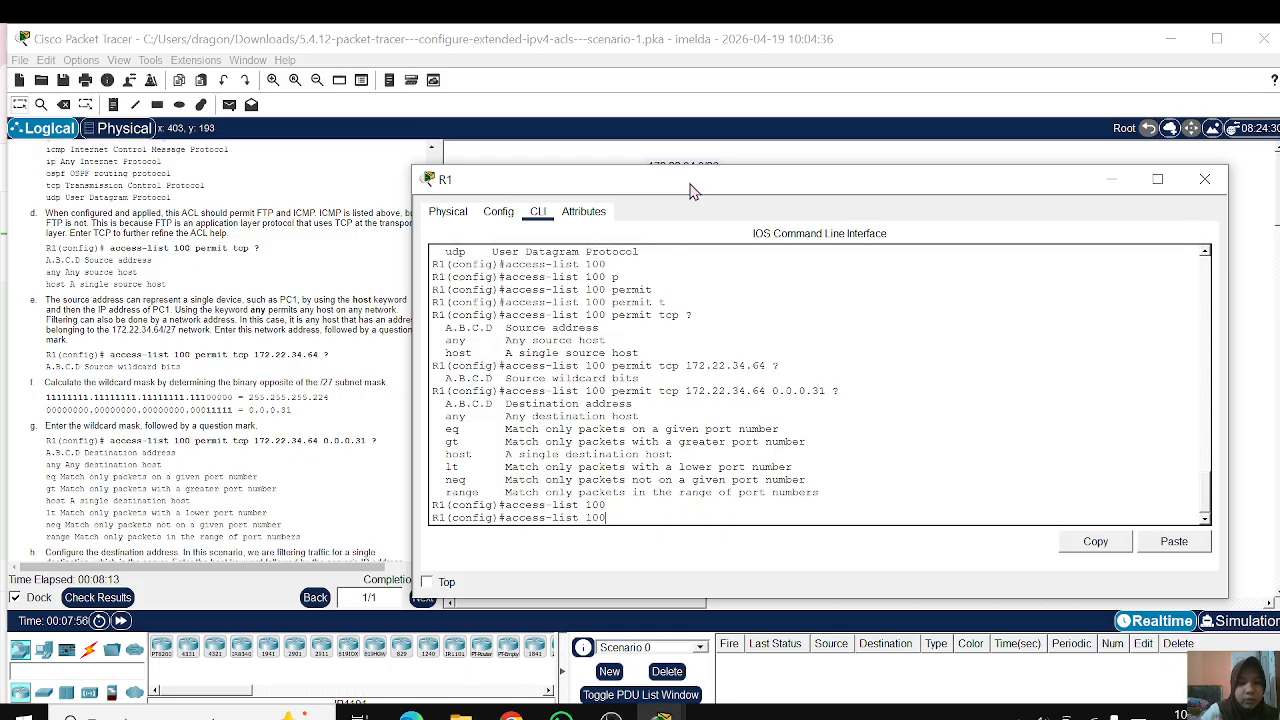
text(pe)
key(Tab)
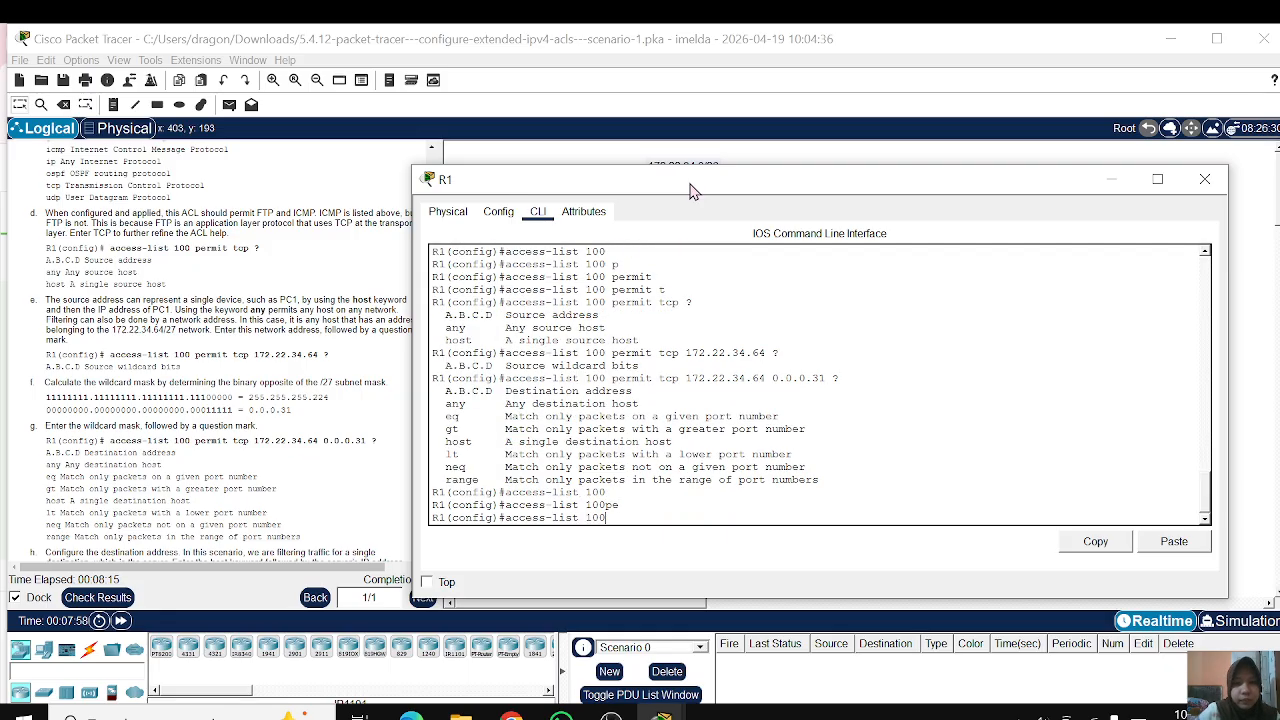
text(p)
key(Tab)
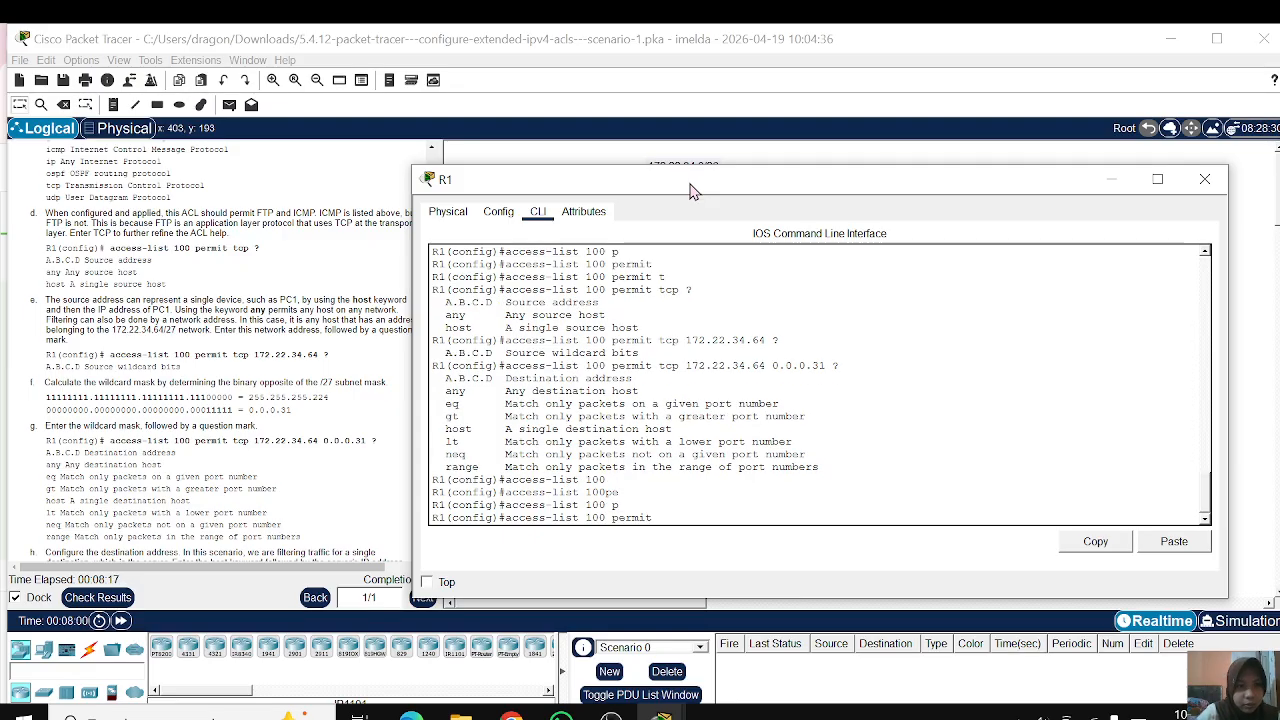
text(t)
key(Tab)
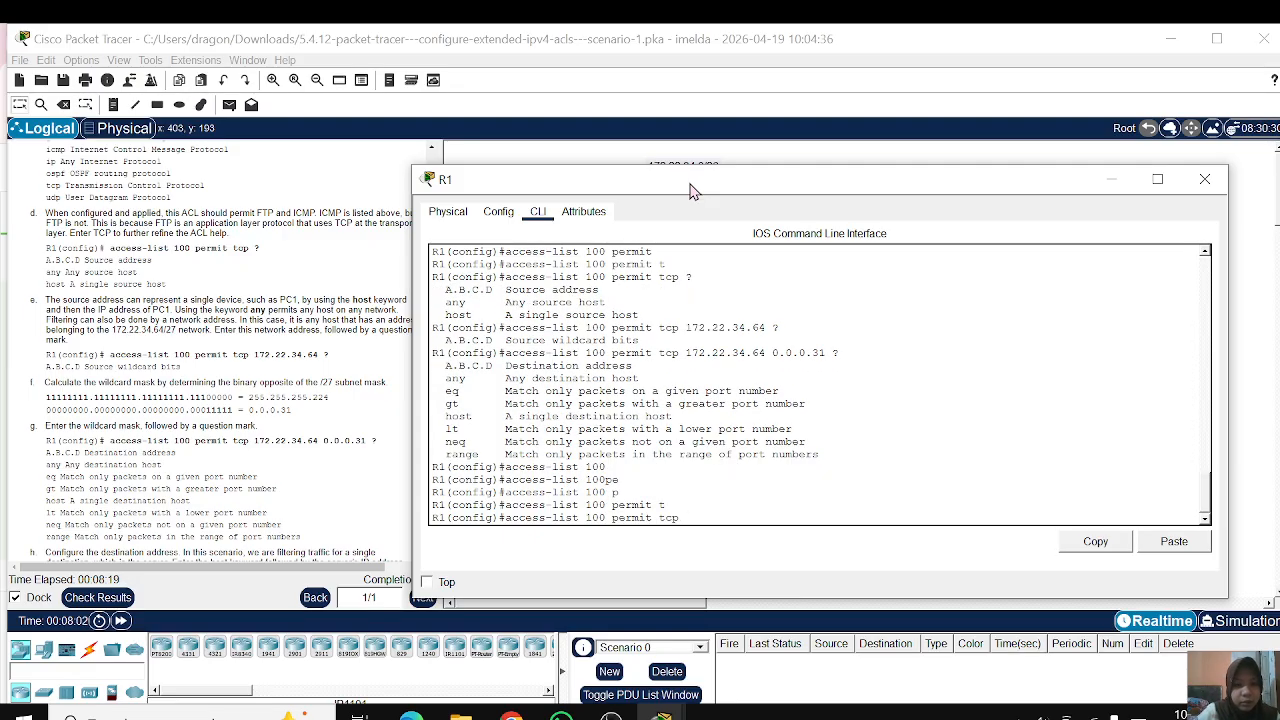
Step: Add the source network 172.22.34.64 with wildcard mask 0.0.0.31 to the access-list 100 permit tcp command
text(172.22.)
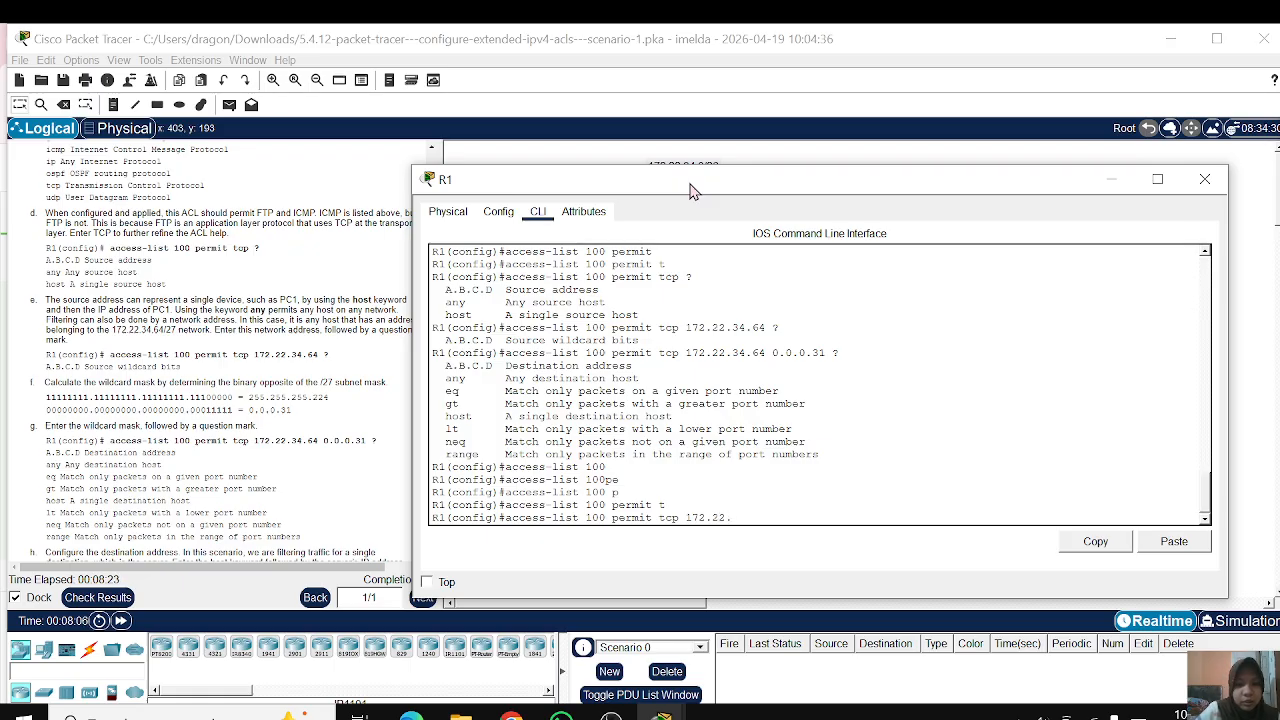
text(34.)
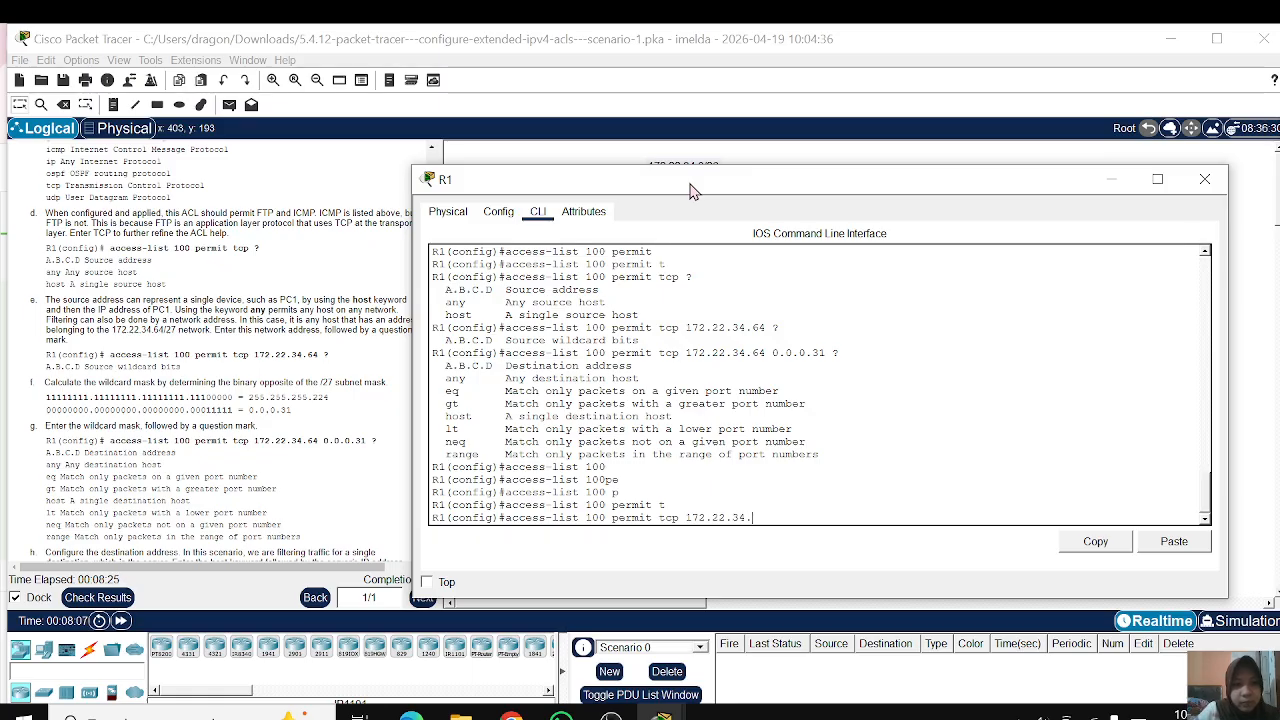
text(64 0.0.0)
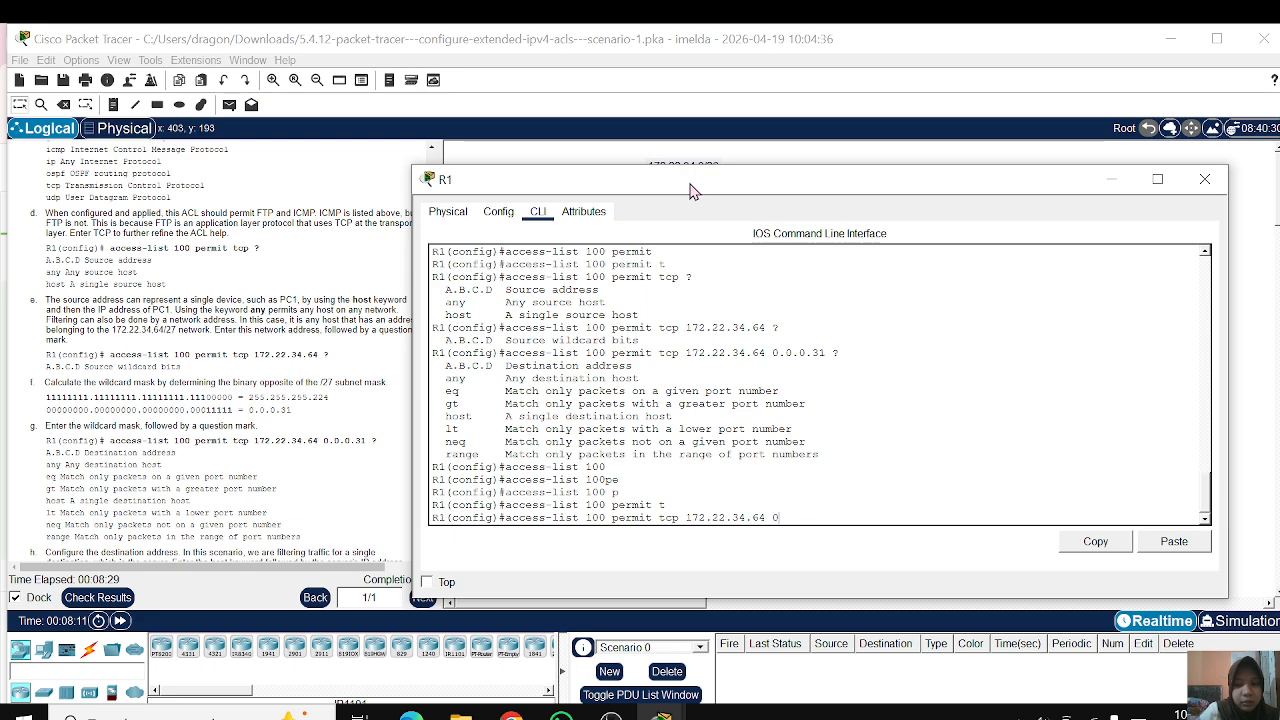
text(.)
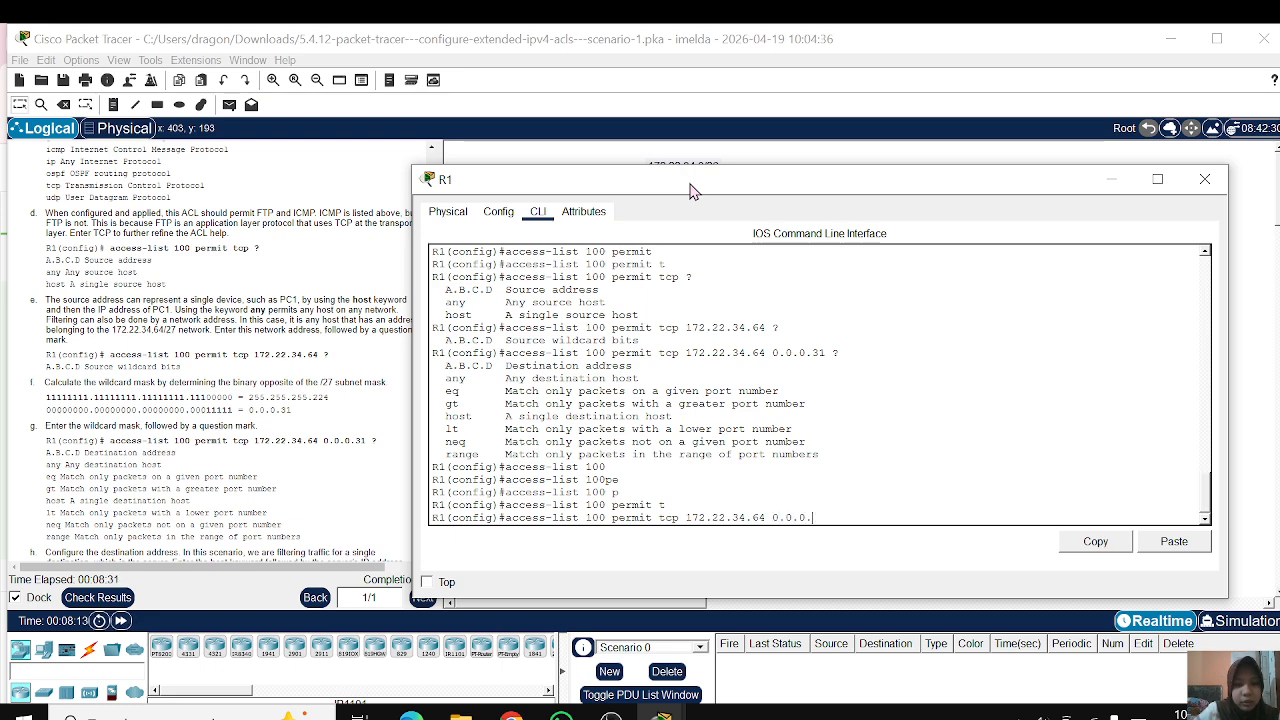
text(31)
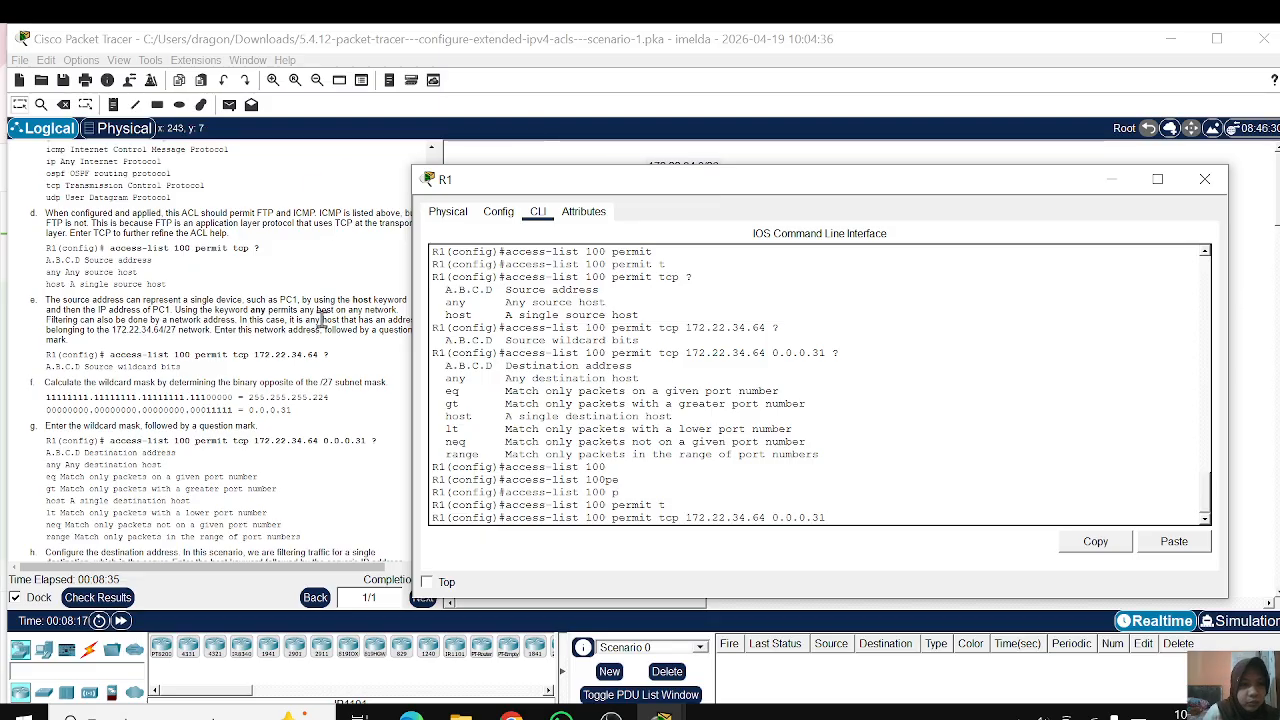
Step: Append the destination host 172.22.34.62 from instruction h and list the remaining options with ?
scroll(318, 345, down, 4)
scroll(313, 346, down, 2)
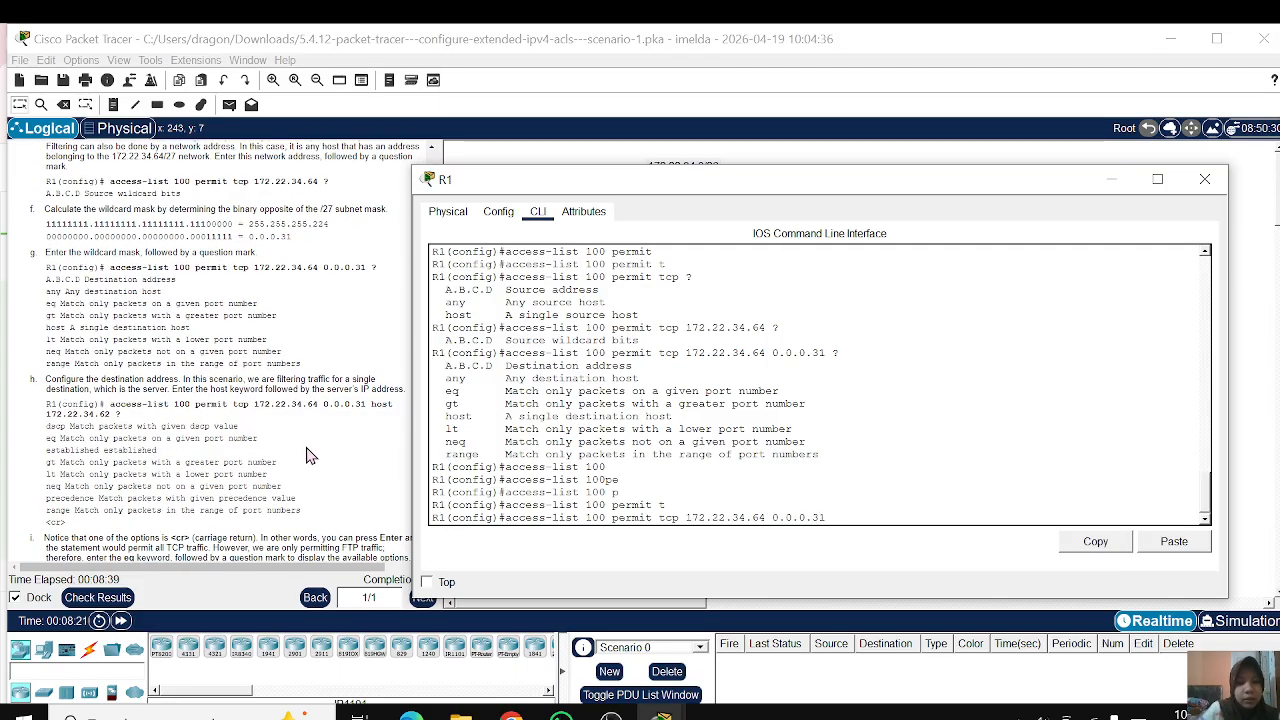
text(ost)
key(Tab)
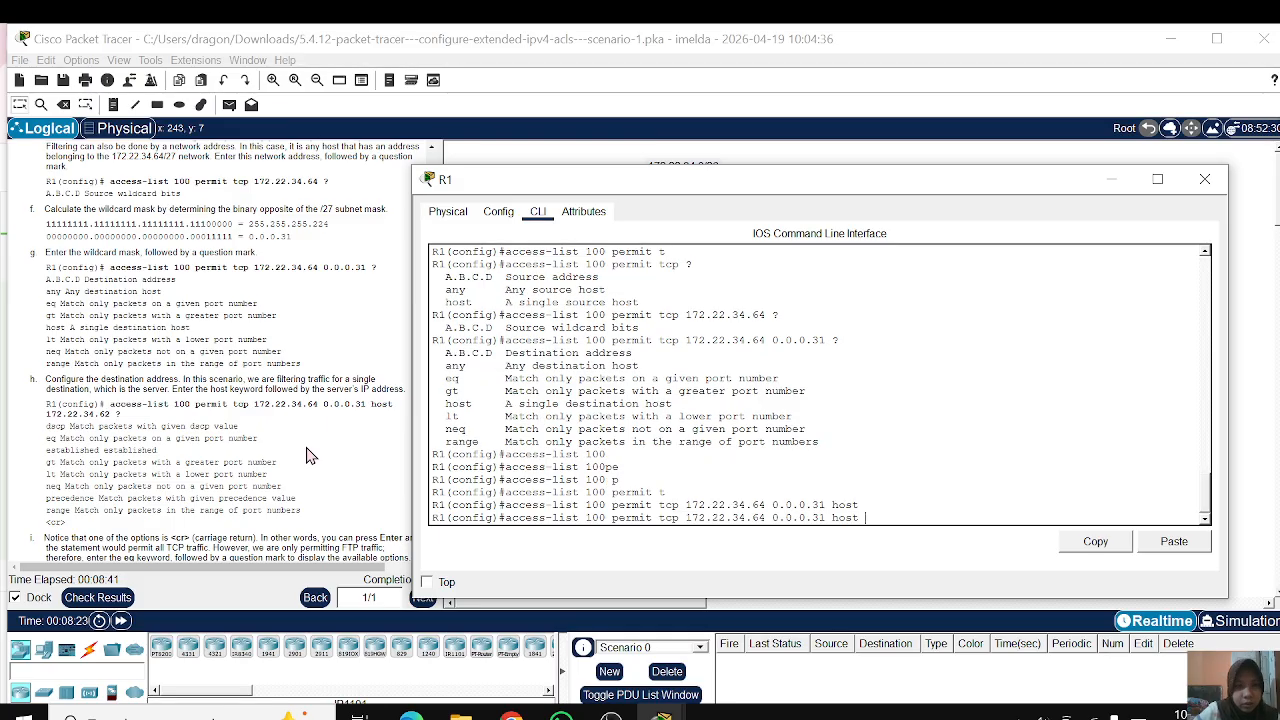
text(172.22.34)
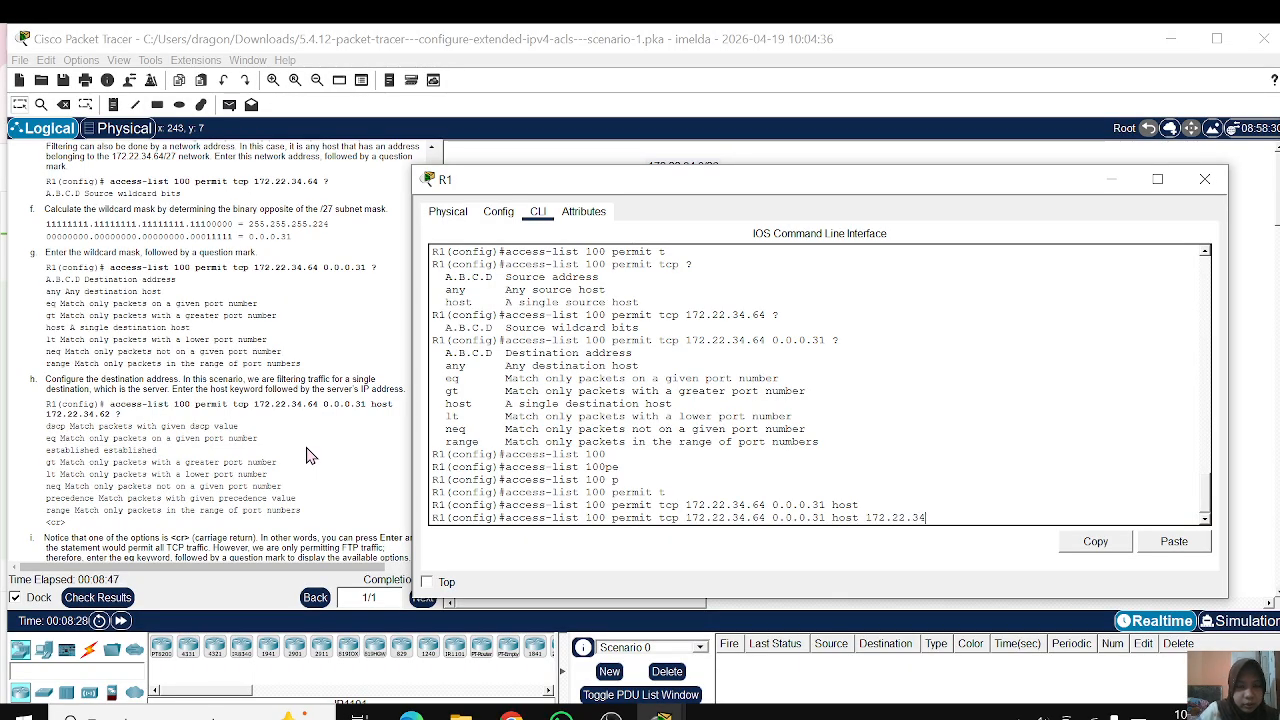
text(.6)
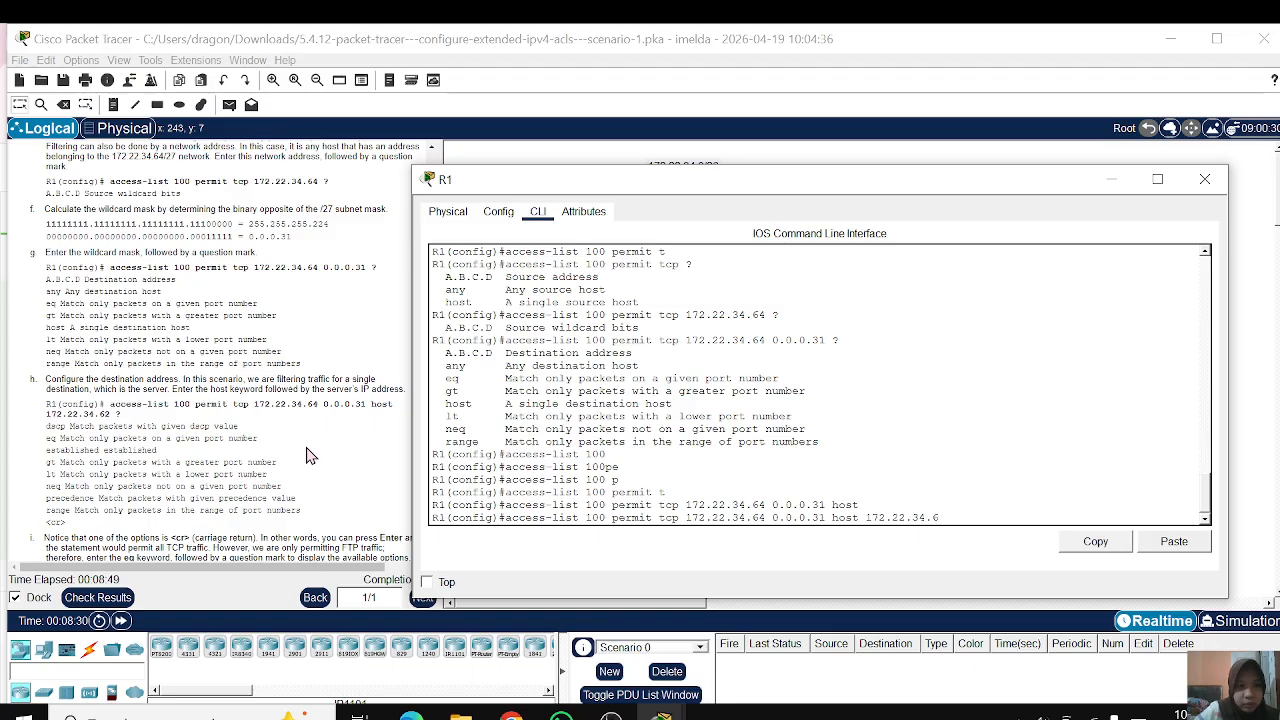
text(2 ?)
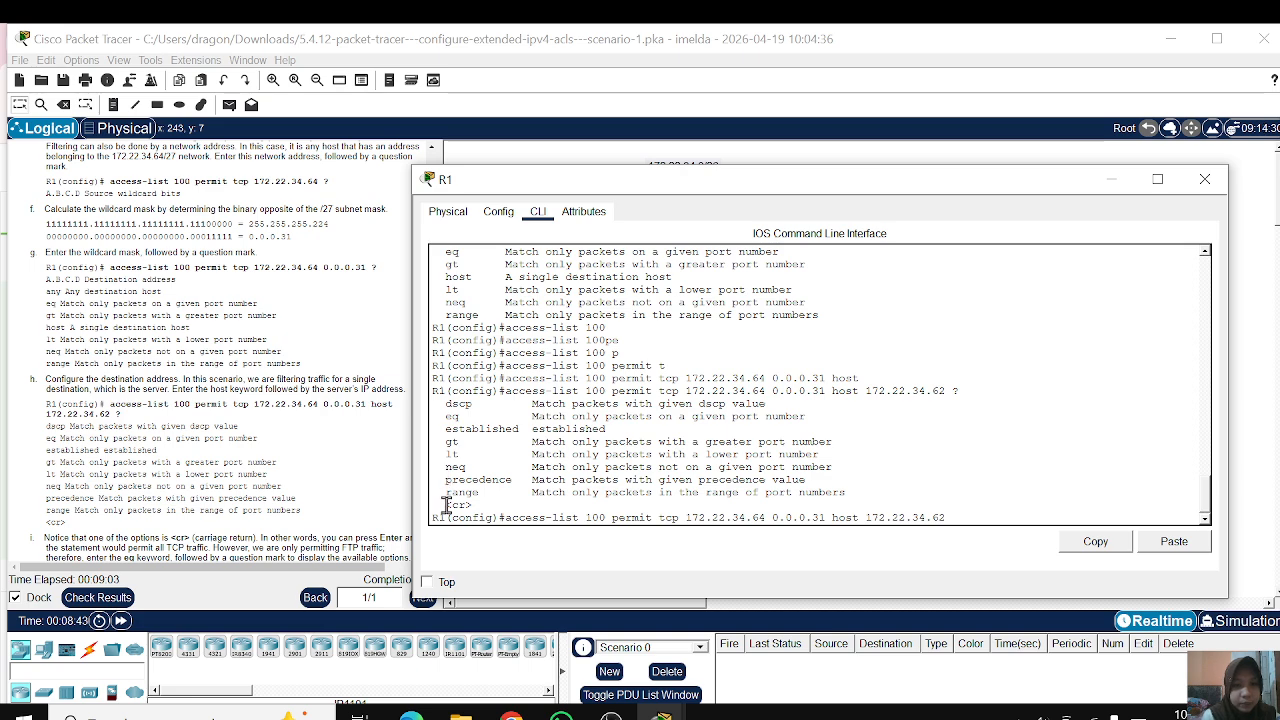
Step: Examine the <cr> option in the help output, and add the eq keyword with ? to list the port choices
drag(447, 505, 510, 503)
click(510, 503)
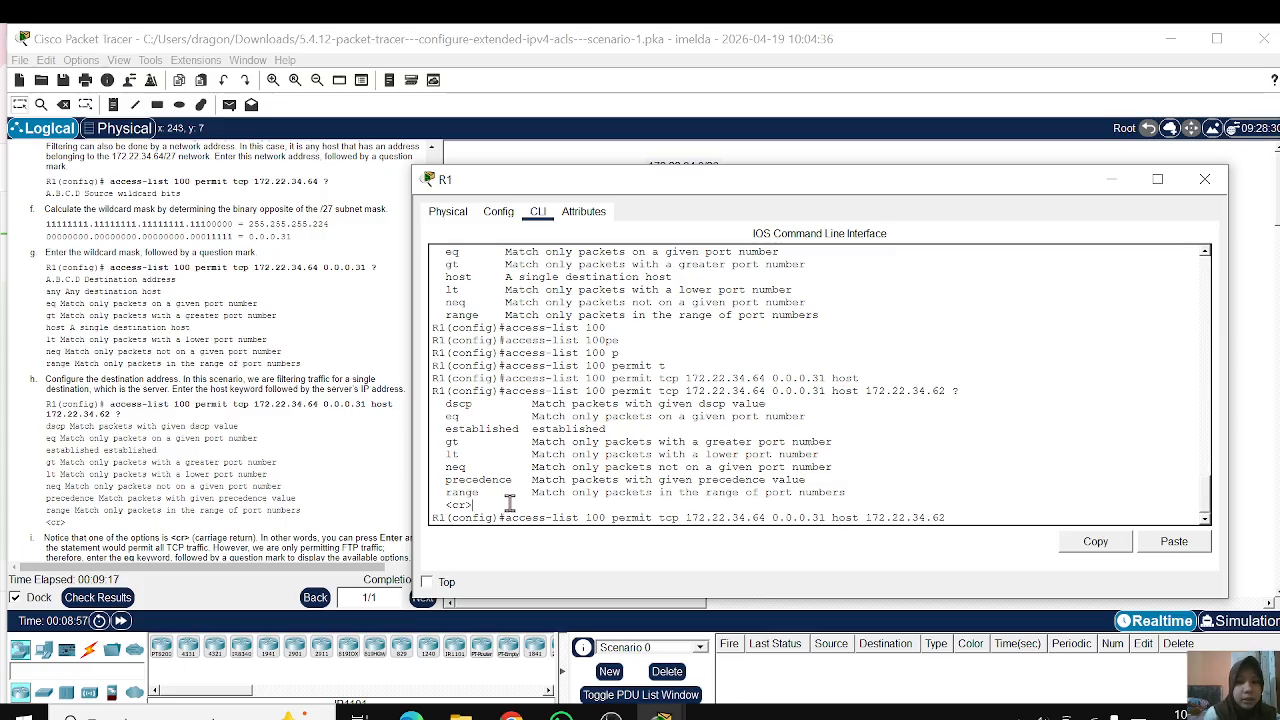
drag(440, 505, 472, 505)
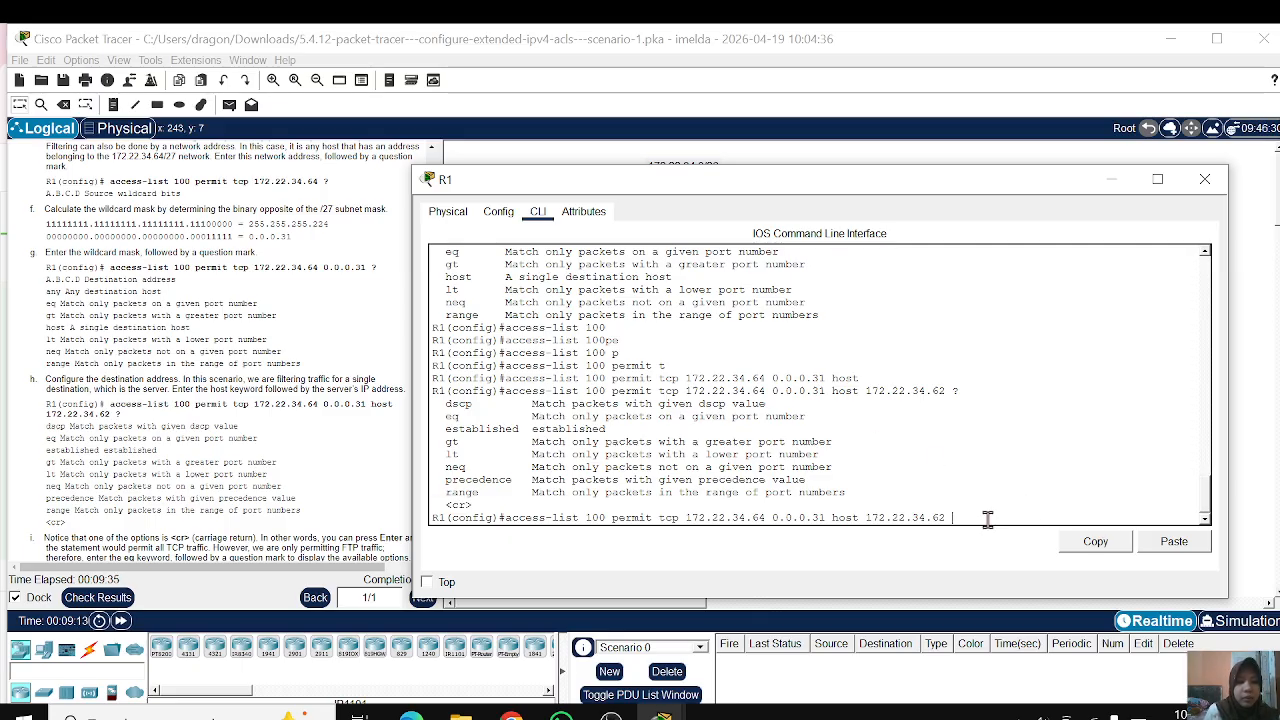
text(eq)
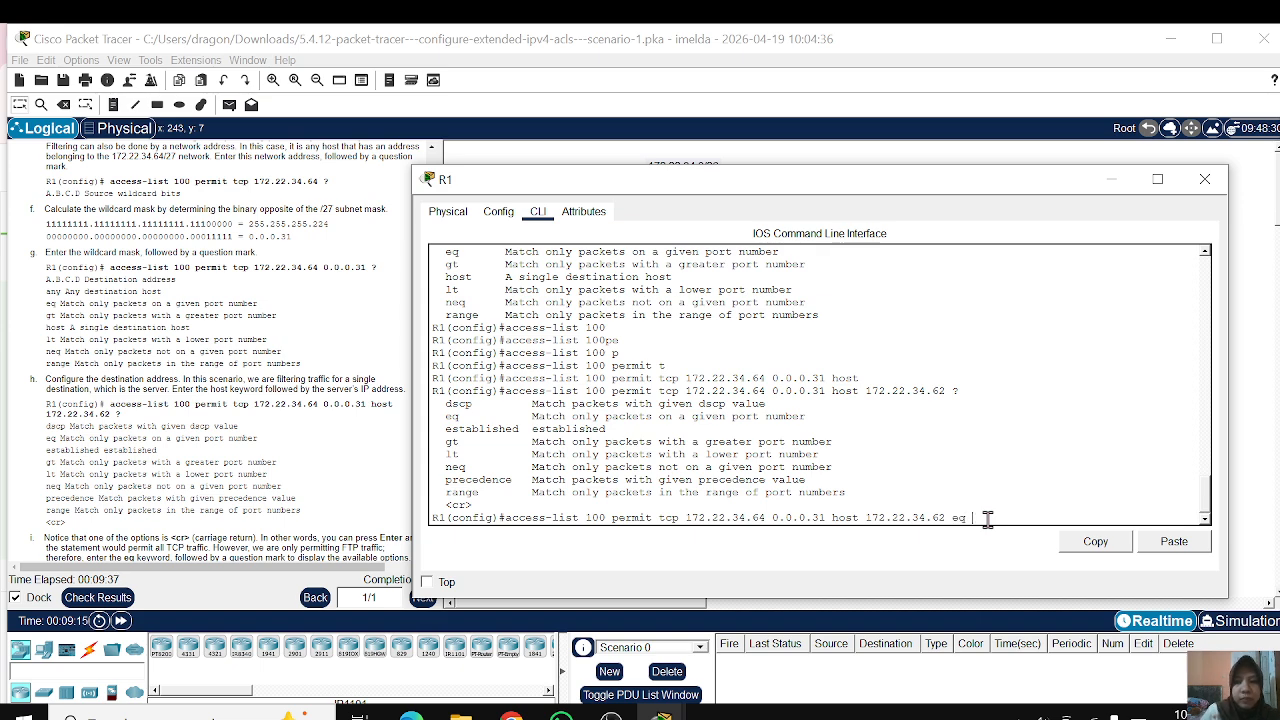
text( ?)
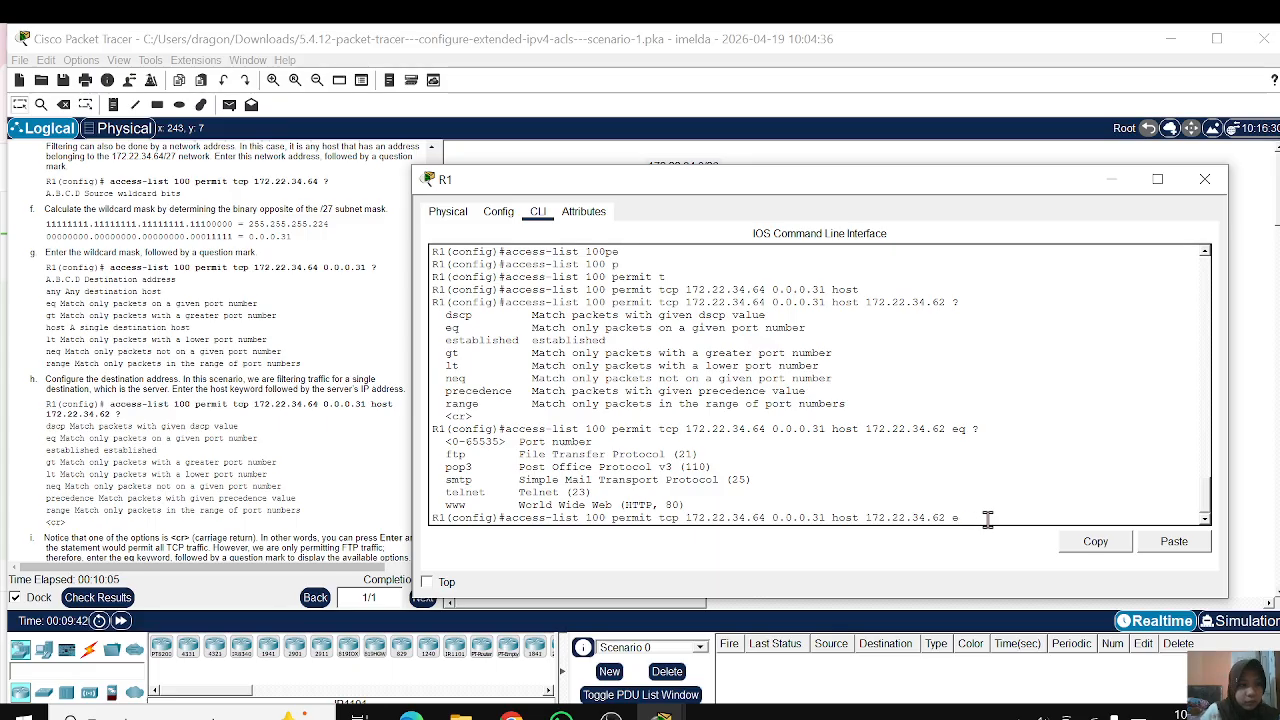
Step: Submit the TCP permit statement for host 172.22.34.62 without a port, and end configuration mode to show the access lists
key(Return)
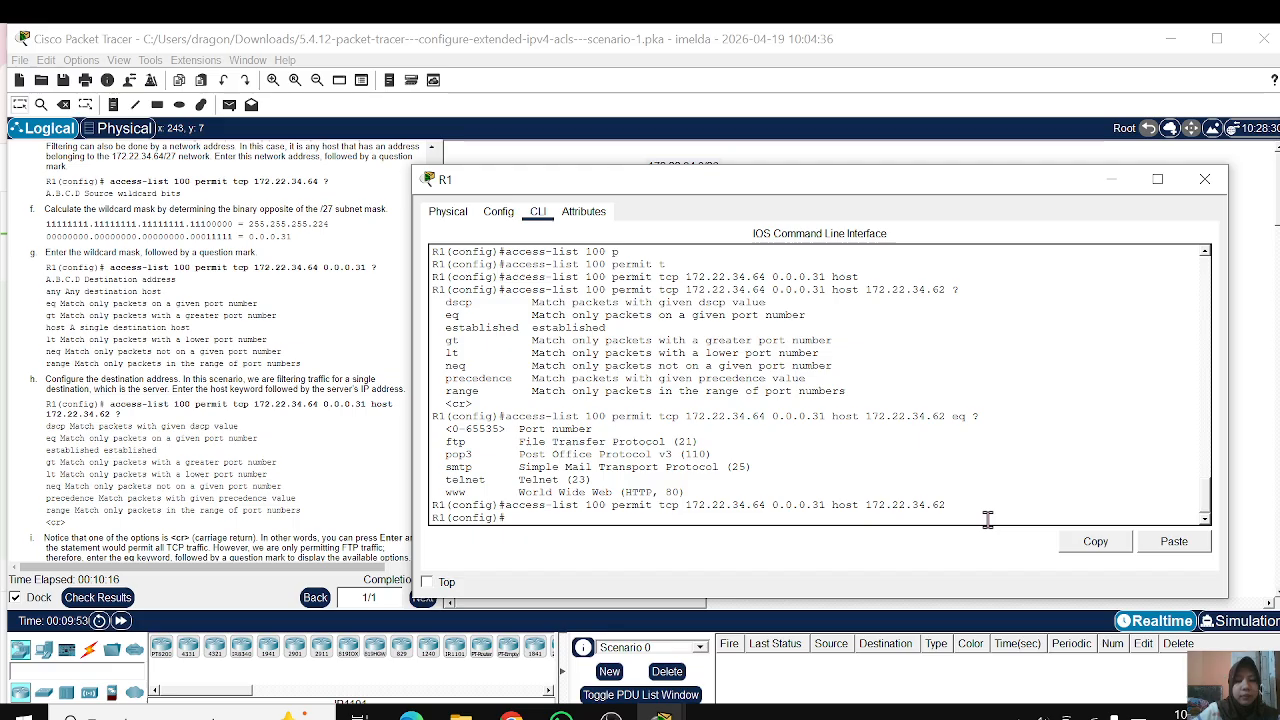
text(end)
key(Return)
key(Return)
text(sh acc)
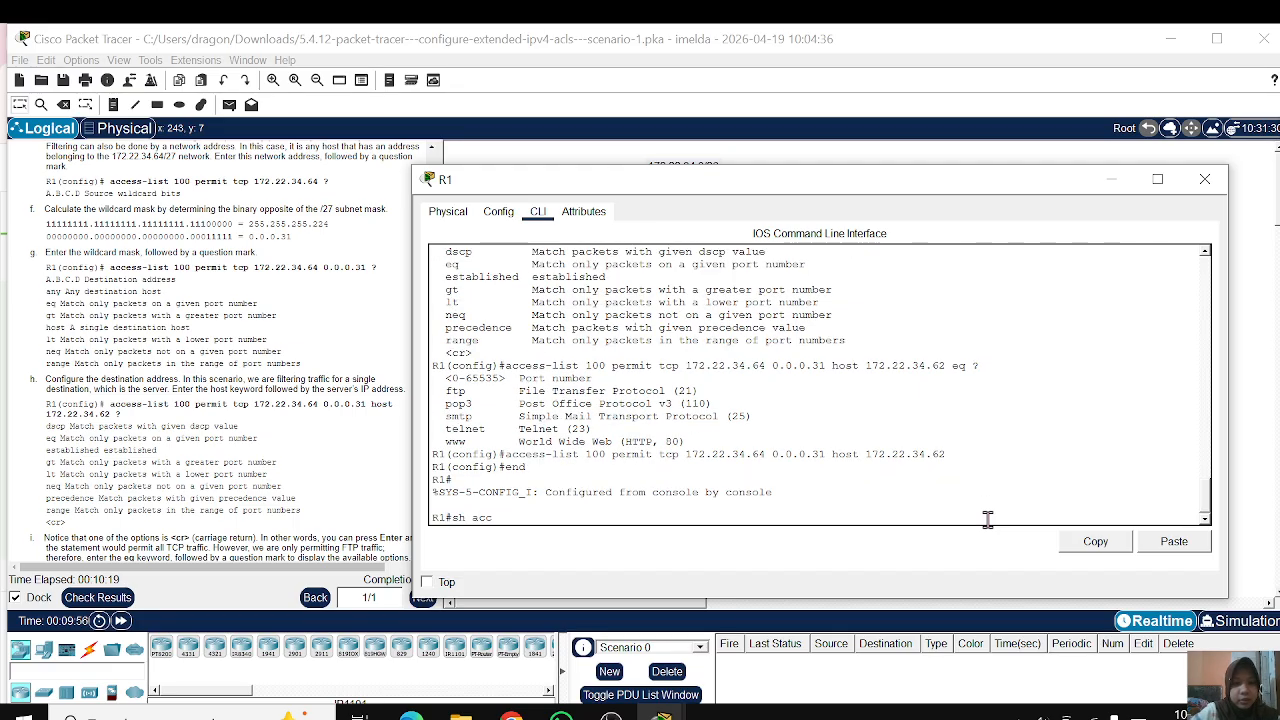
key(Tab)
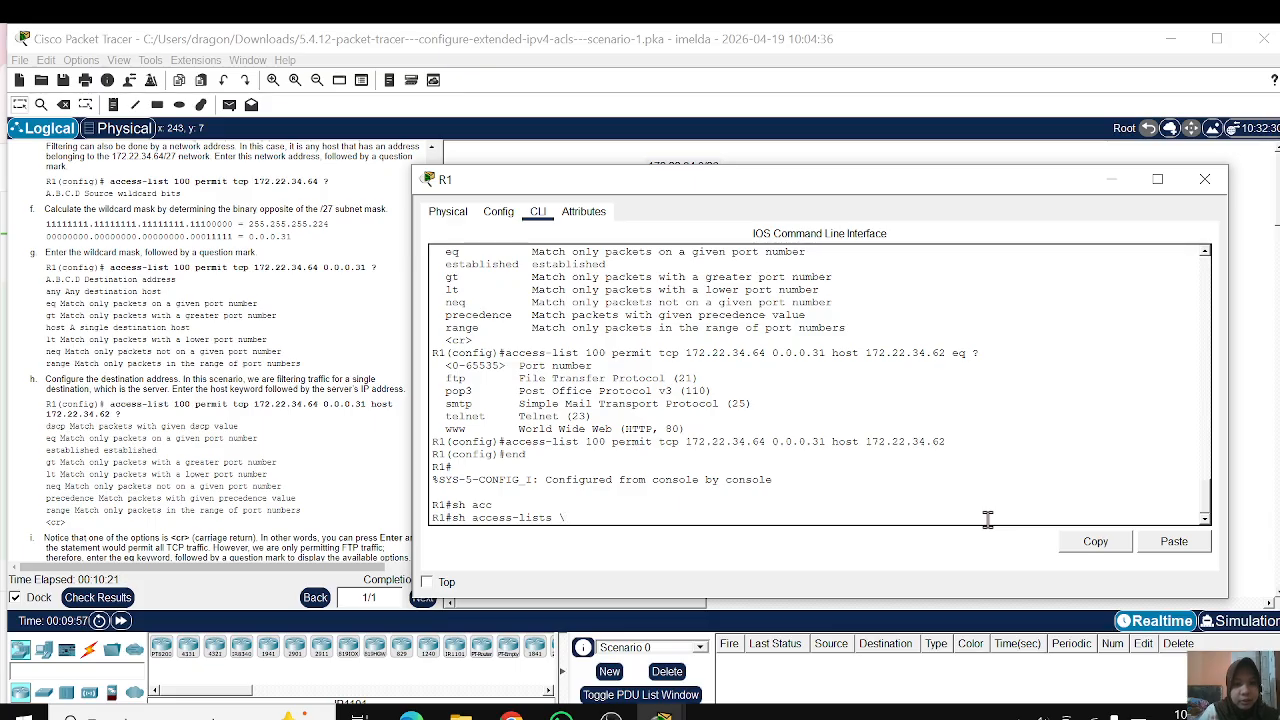
key(Return)
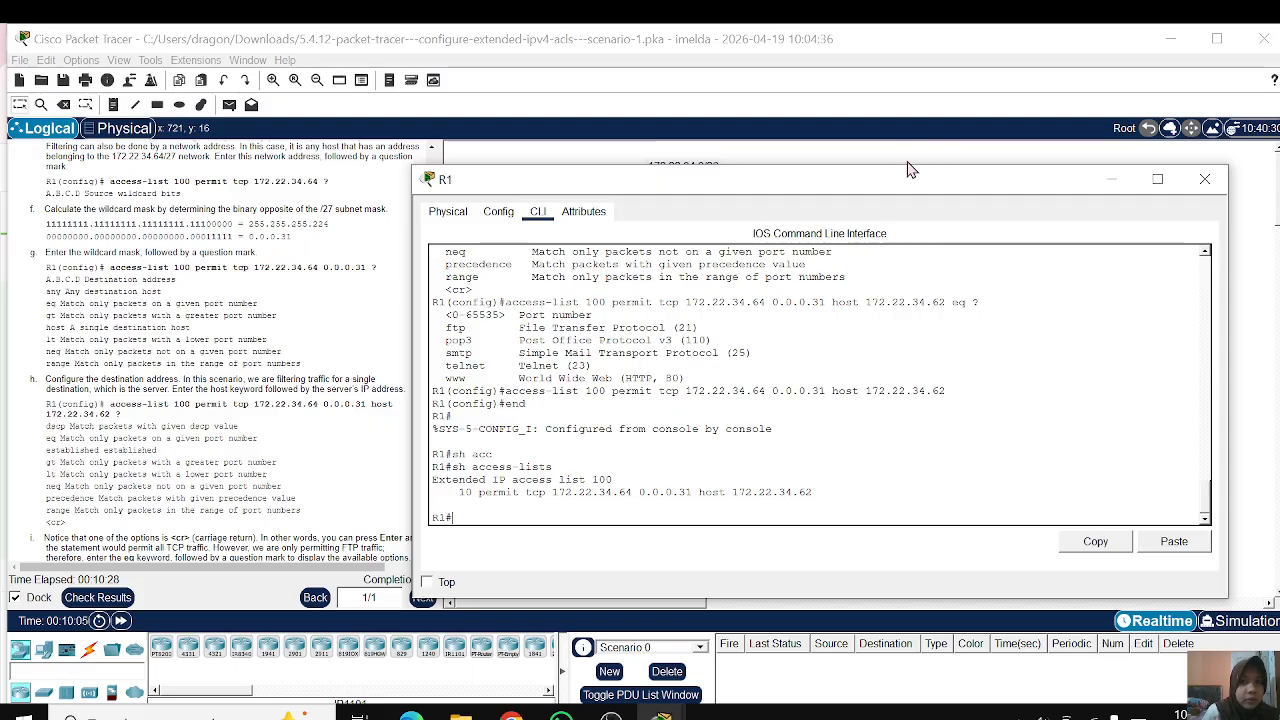
Step: Move the R1 window off the instructions and read items i to l on the FTP and ICMP statements and their verification
drag(898, 183, 916, 130)
scroll(241, 383, down, 5)
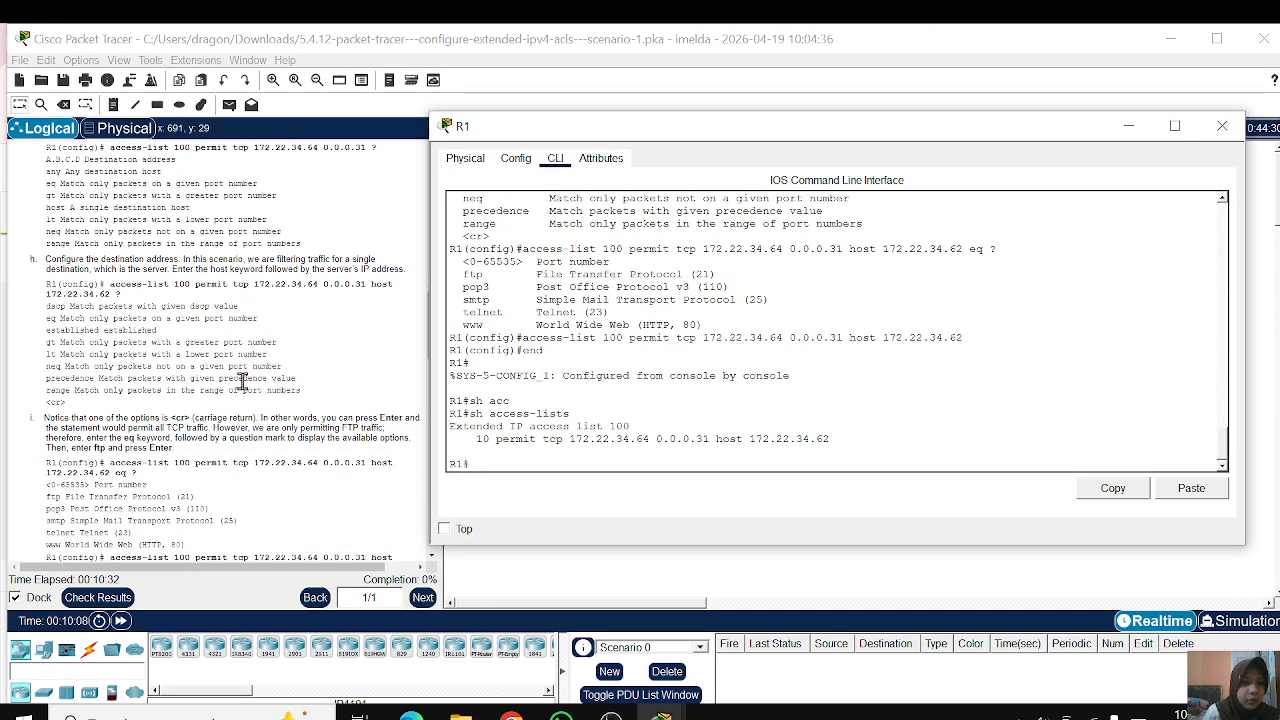
scroll(241, 383, down, 1)
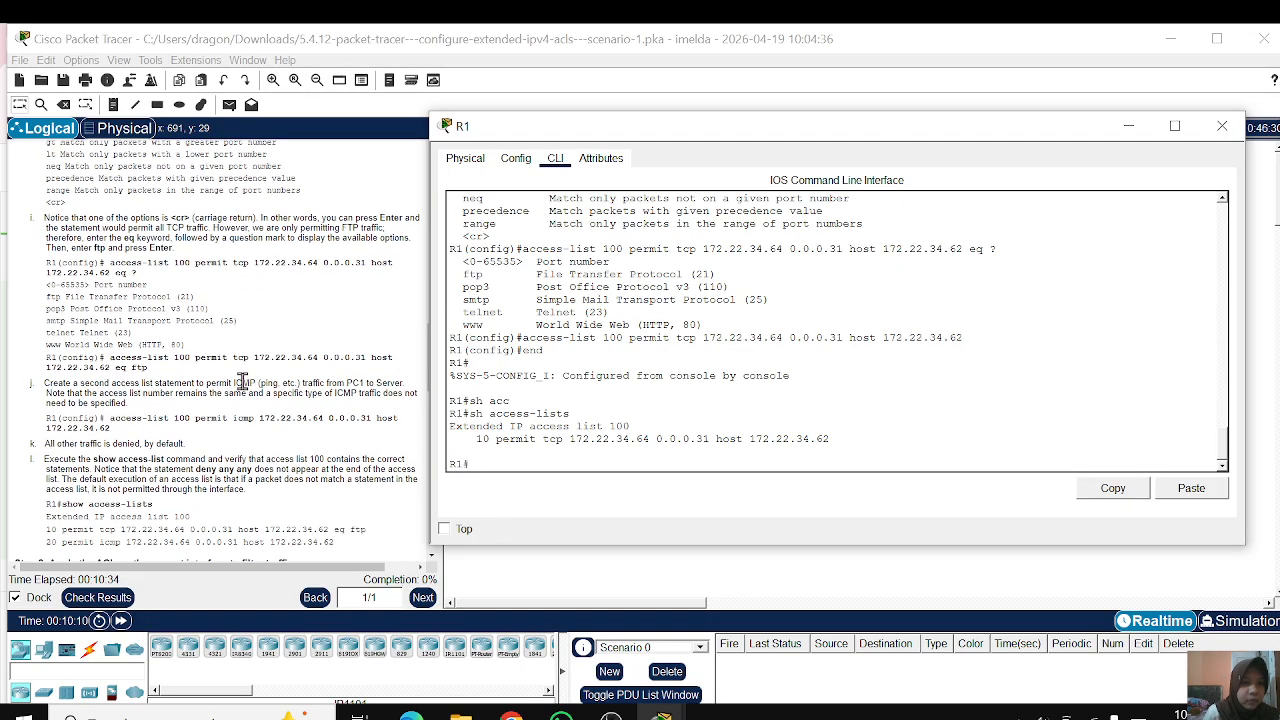
scroll(241, 383, down, 2)
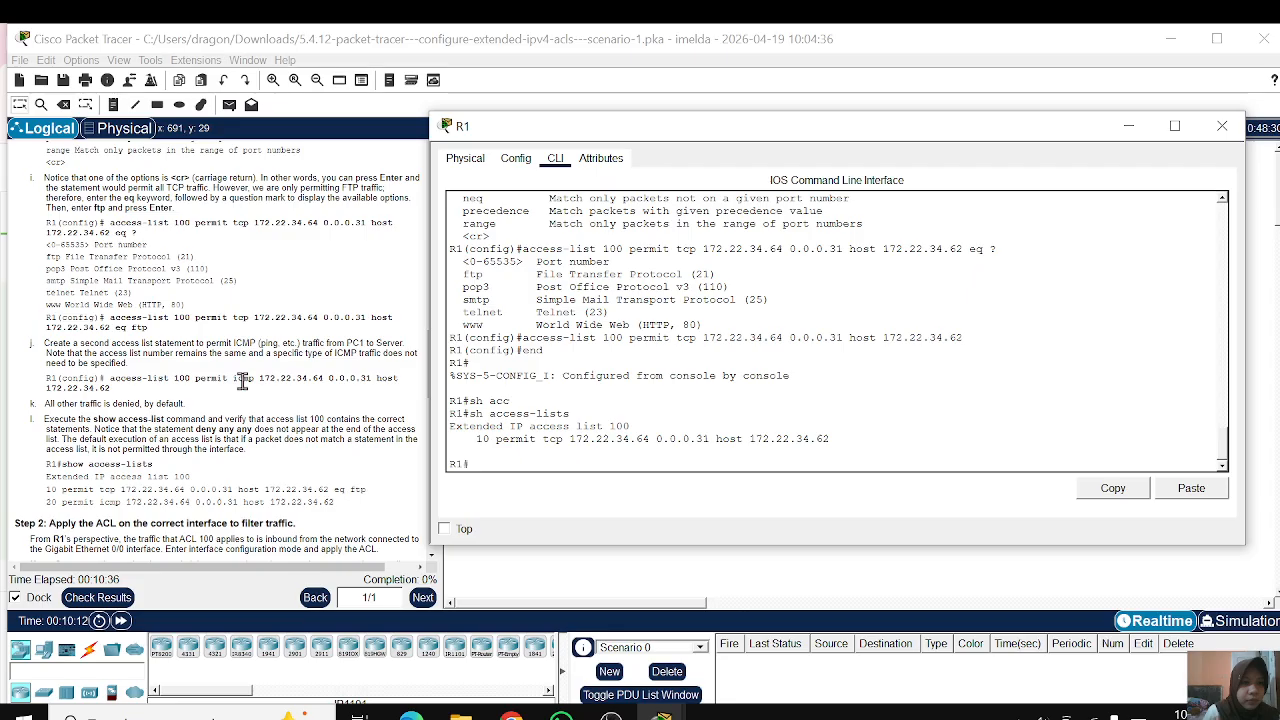
scroll(297, 405, down, 1)
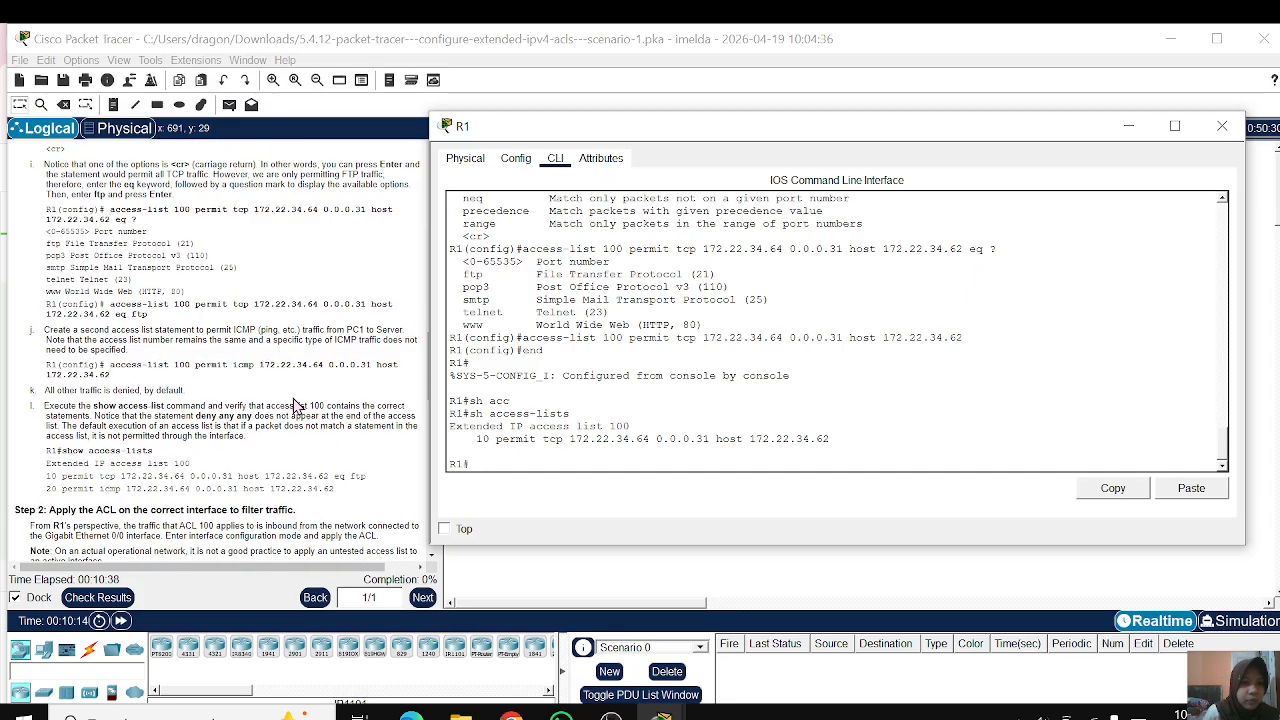
scroll(297, 405, down, 1)
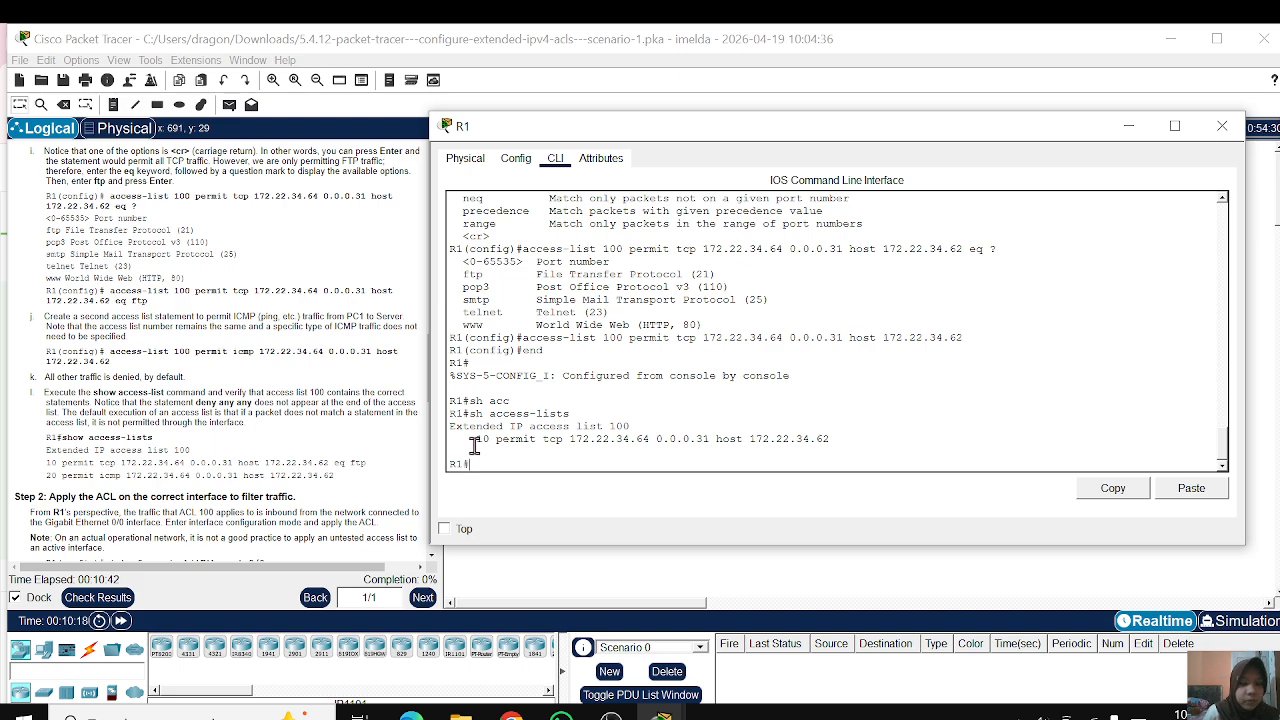
text(ena)
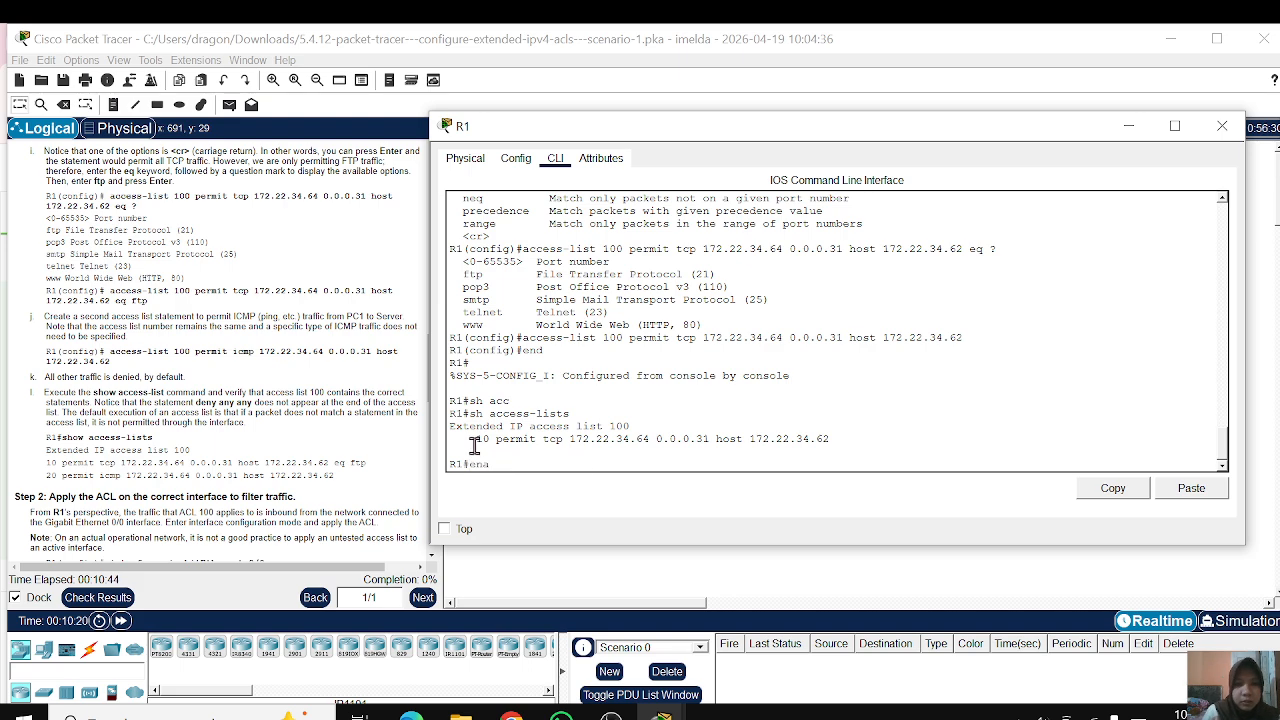
key(Down)
key(Down)
key(Down)
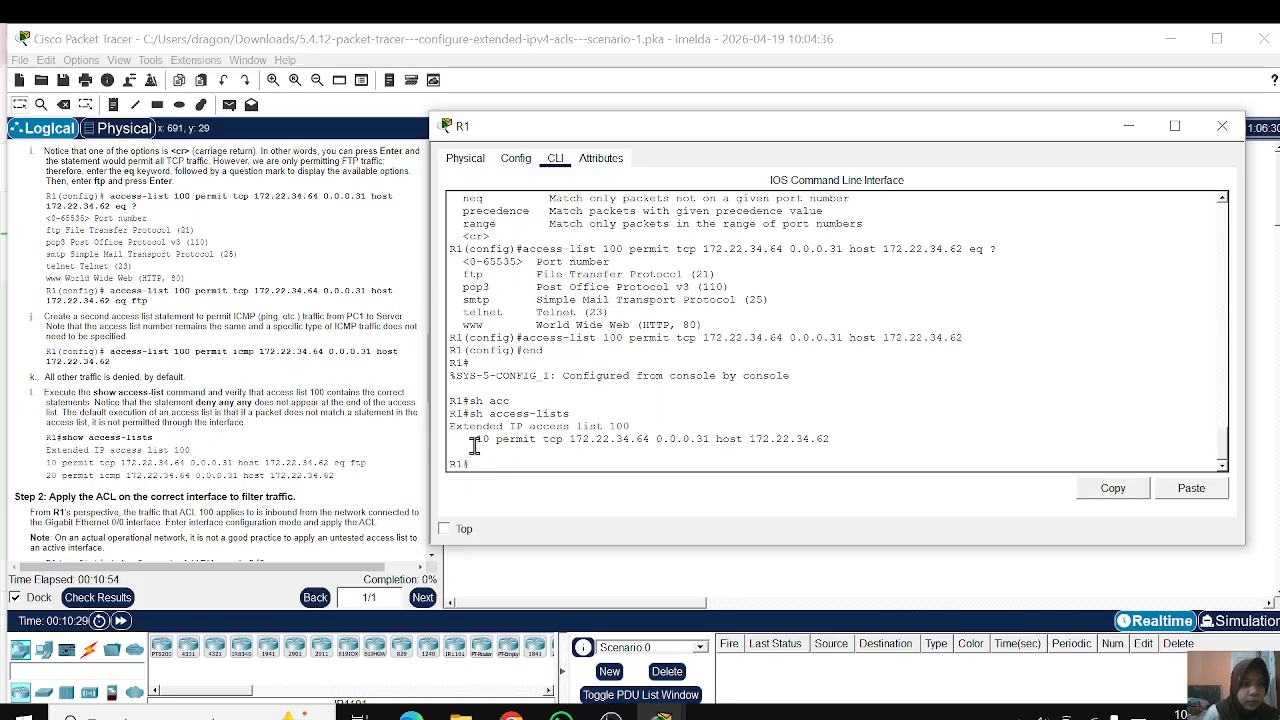
Step: Review the ICMP statement in instruction j and enter global configuration mode on R1
scroll(175, 462, down, 3)
scroll(175, 462, down, 2)
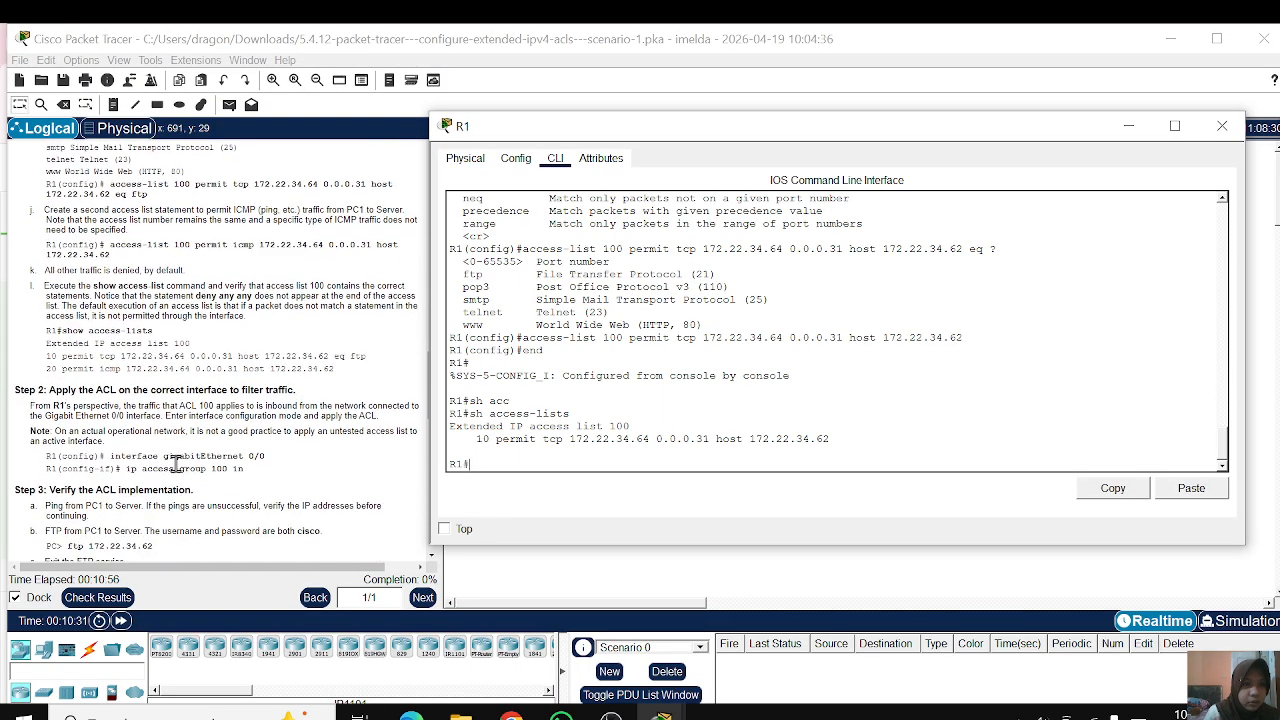
scroll(176, 464, down, 1)
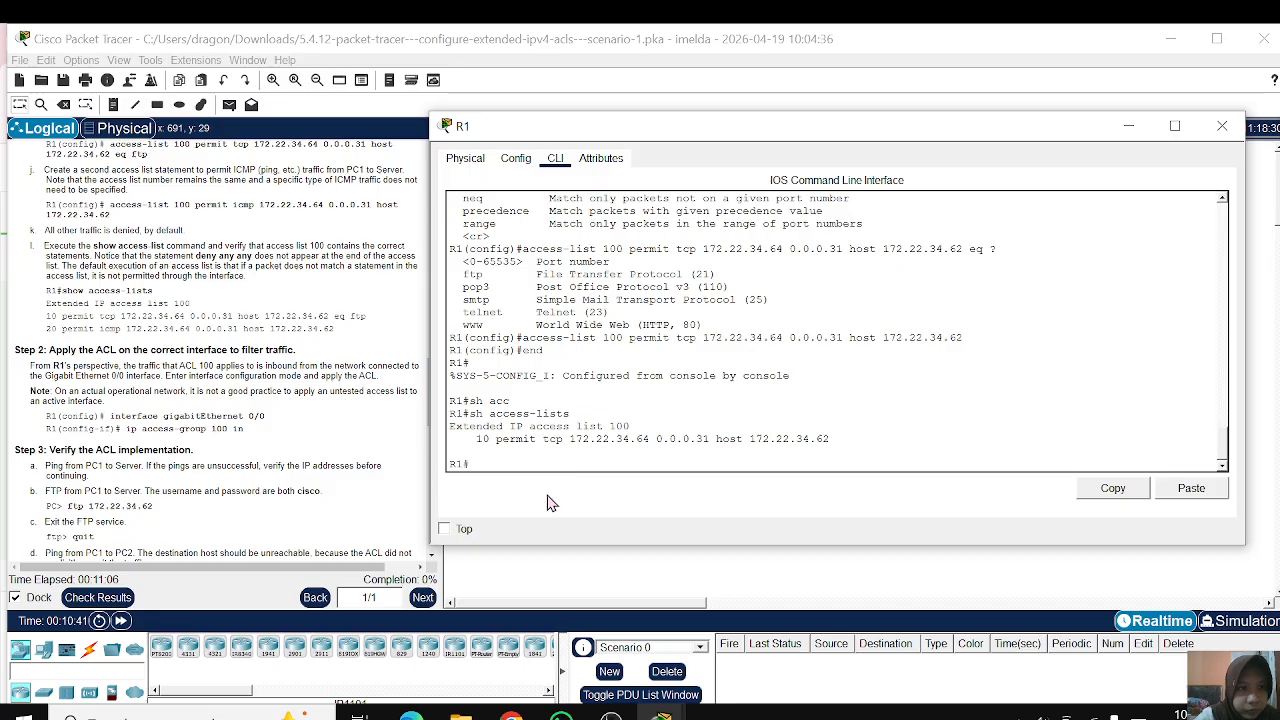
text(con)
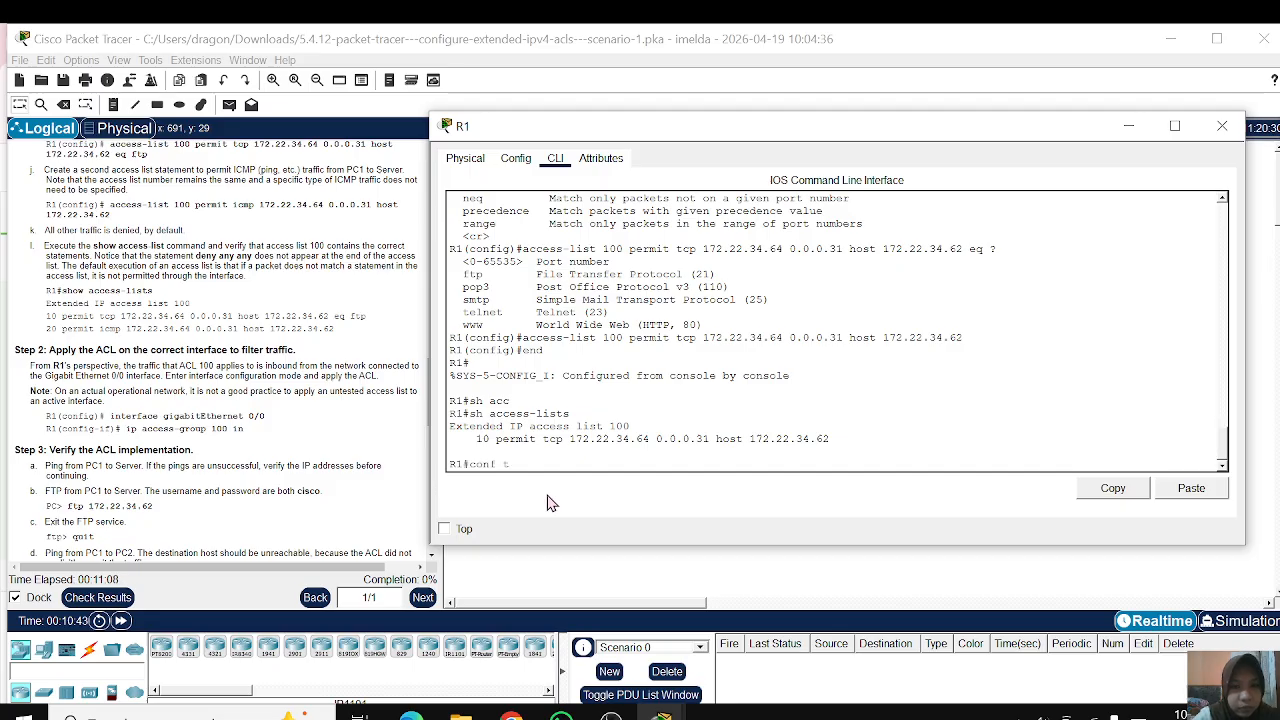
text(f t)
key(Return)
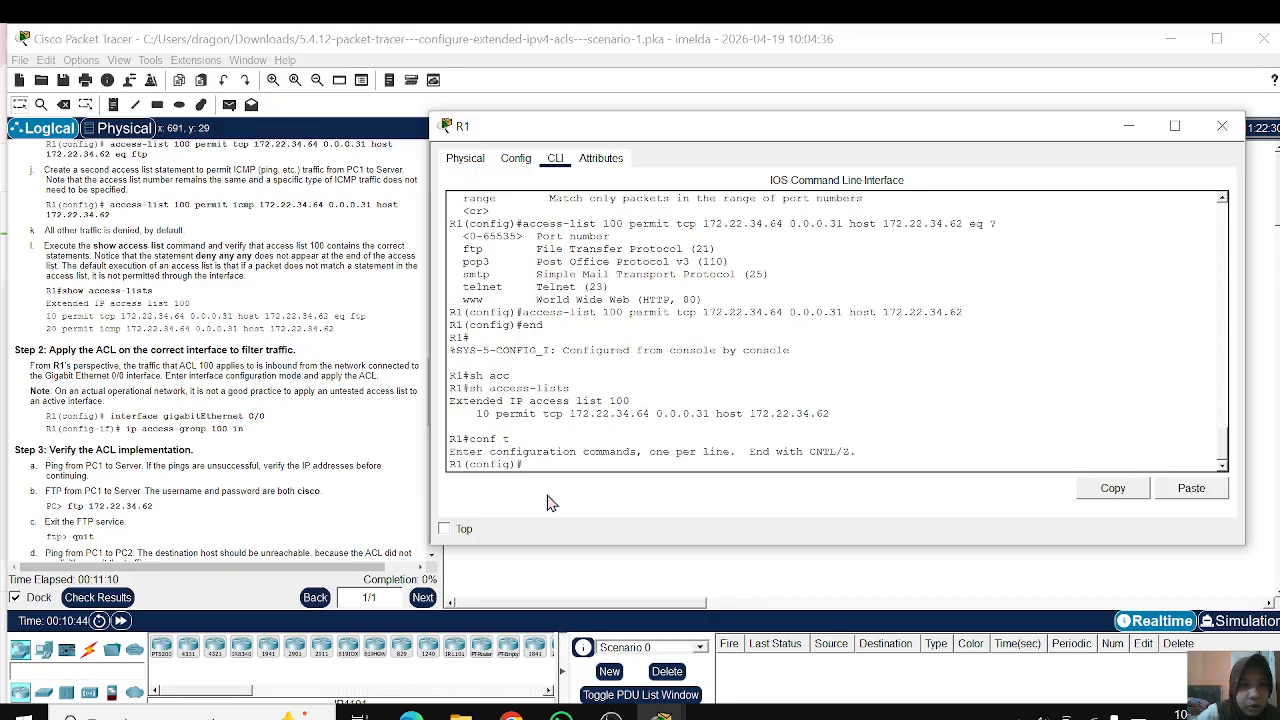
Step: Begin a second access-list 100 statement that permits ICMP
text(acc)
key(Tab)
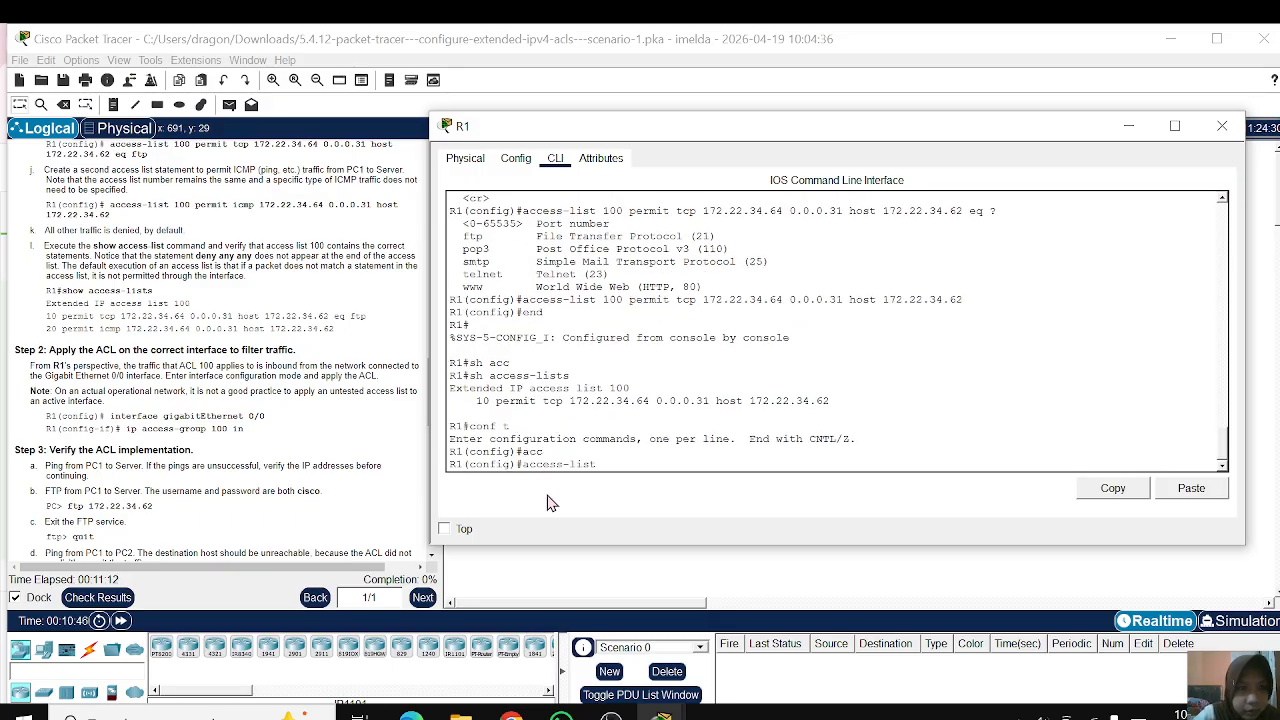
text(100)
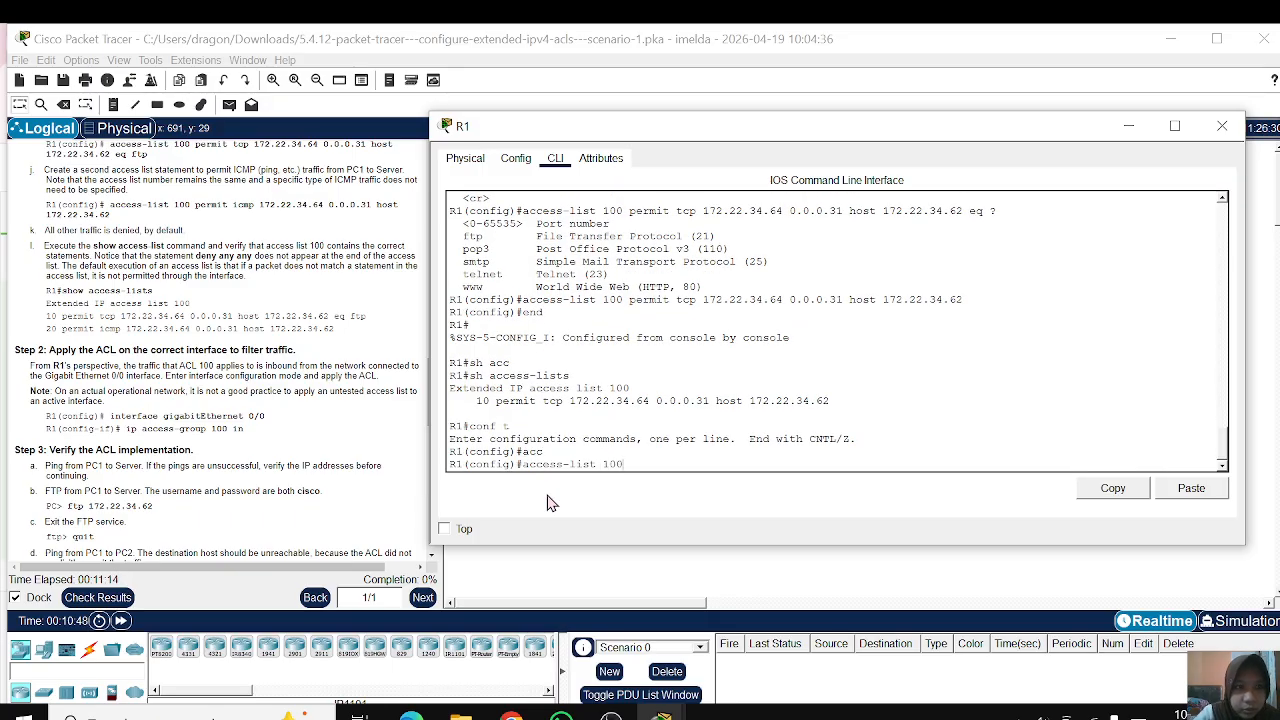
text( per)
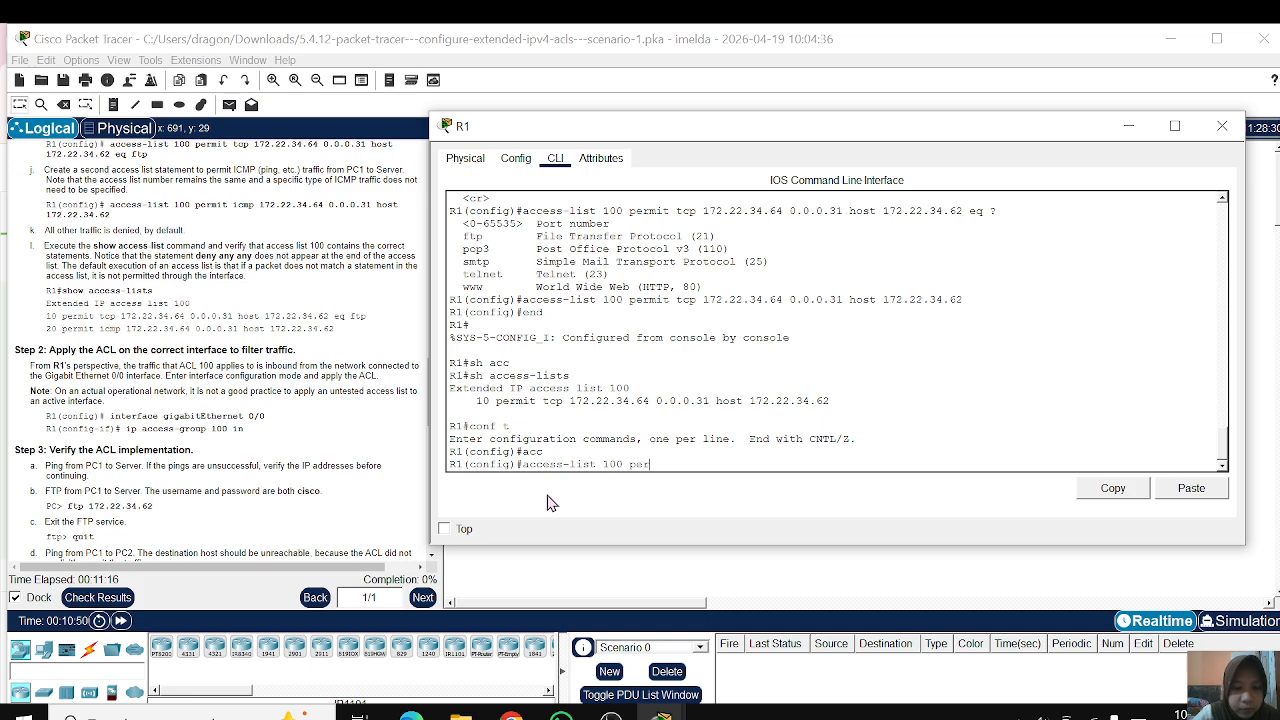
key(Tab)
text(ic)
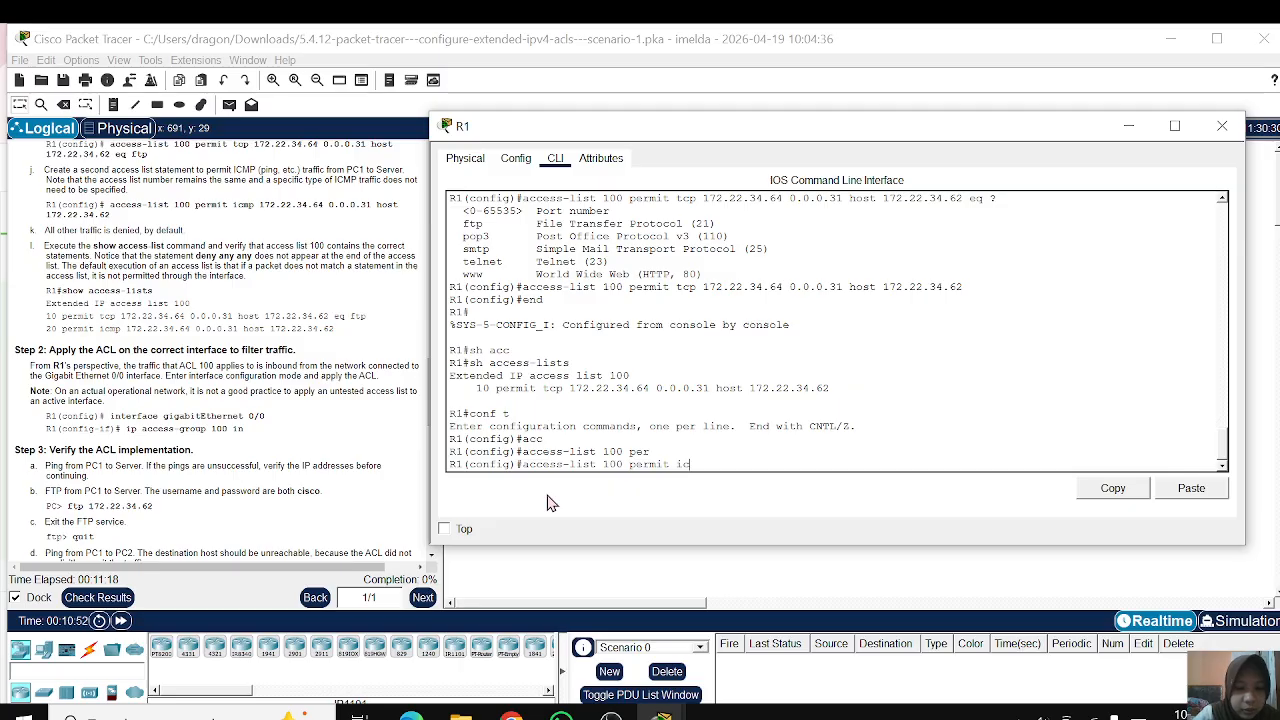
key(Tab)
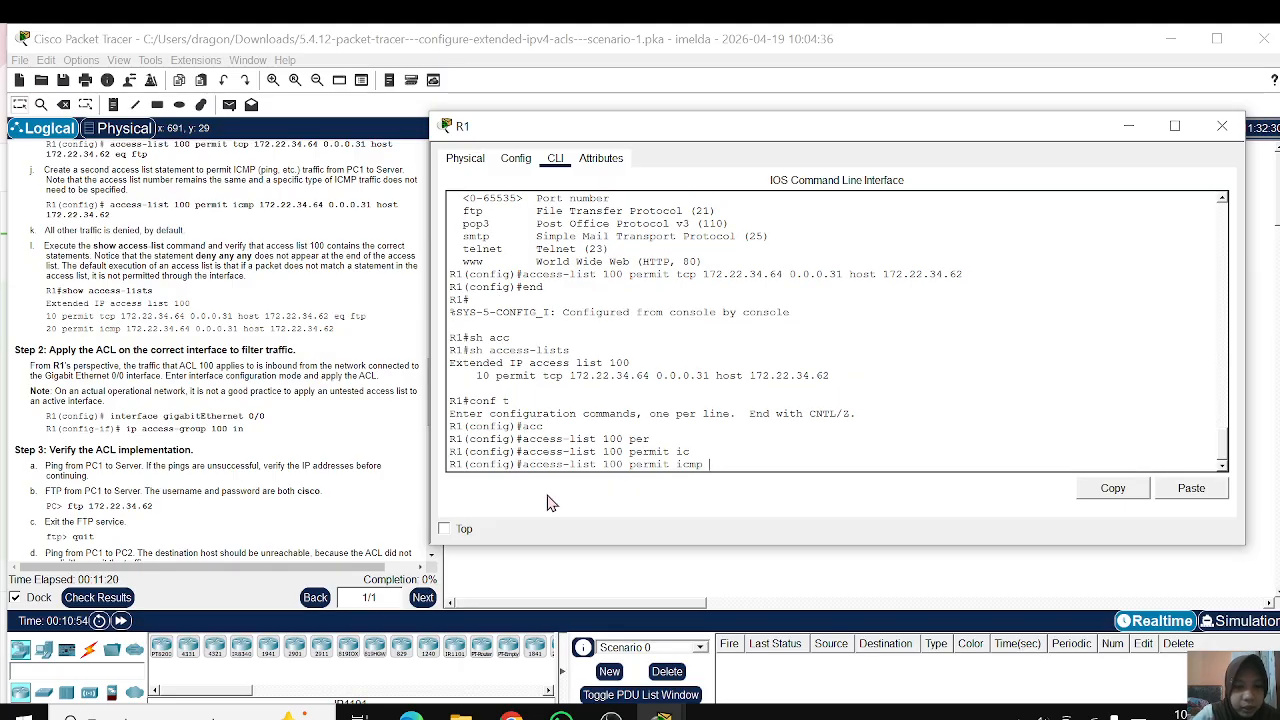
Step: Add the source network 172.22.34.64 with wildcard 0.0.0.31 and the host keyword to the ICMP statement
text(17)
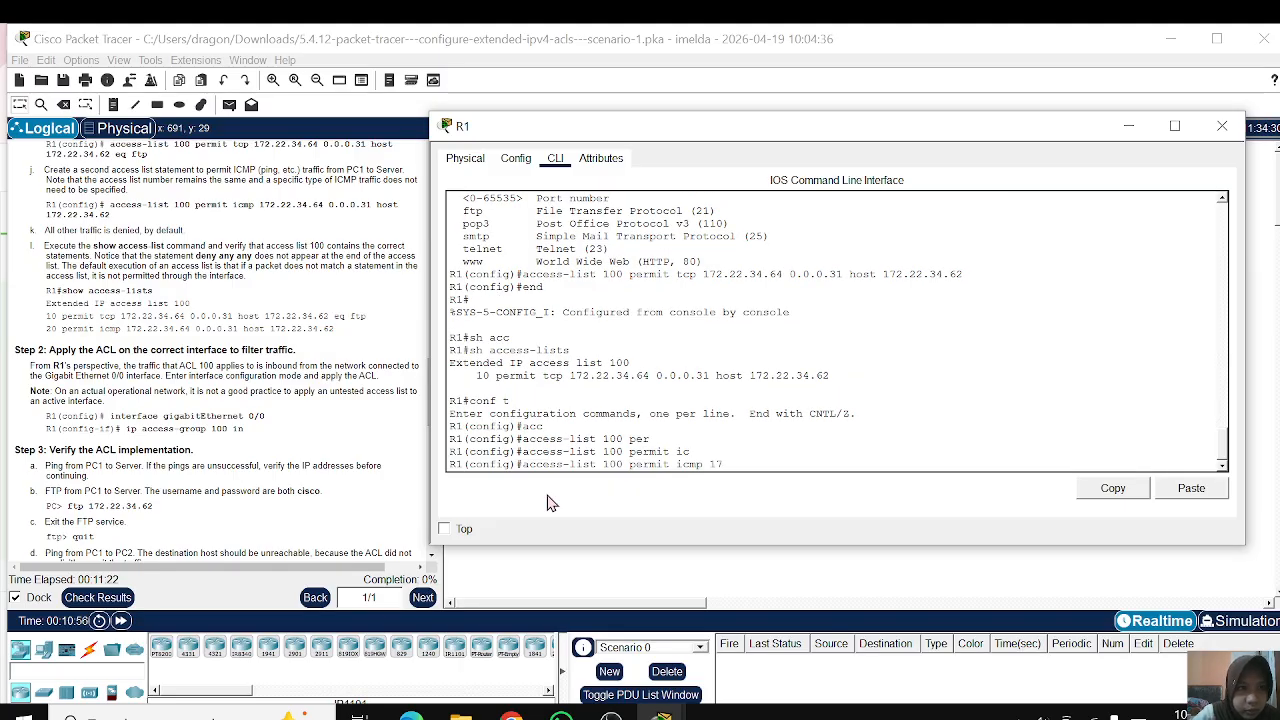
text(2.22.)
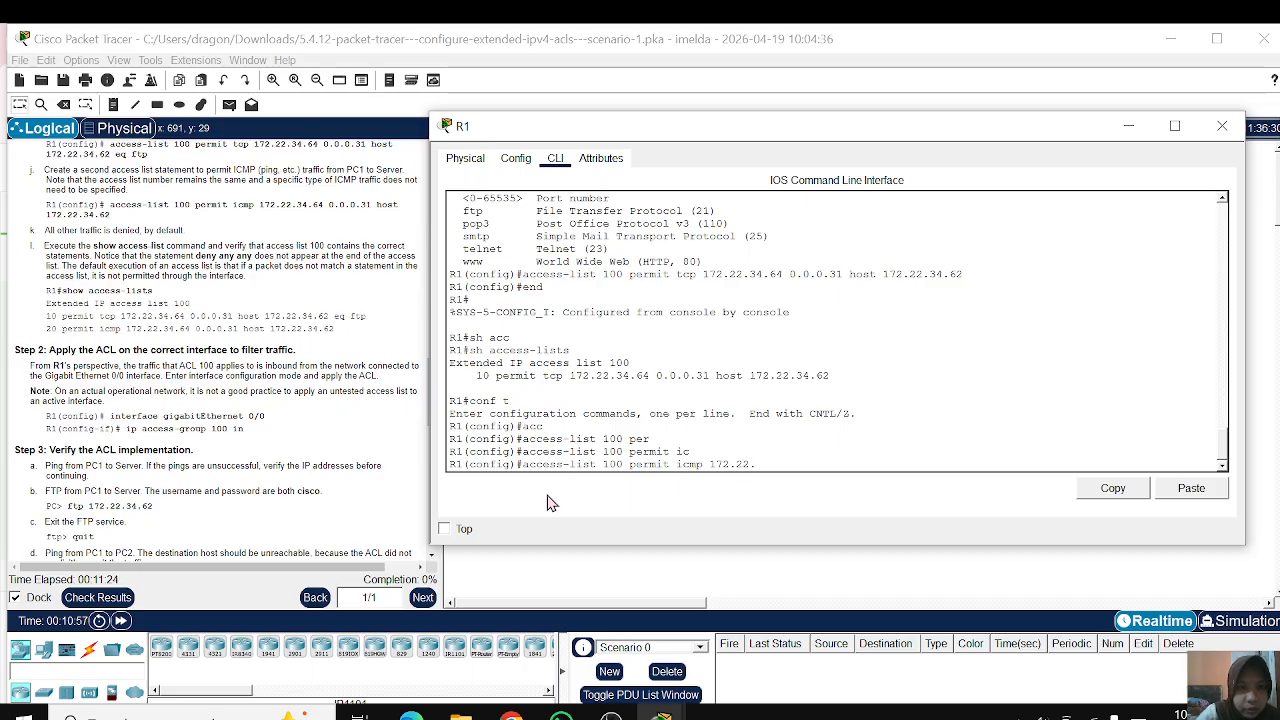
text(34)
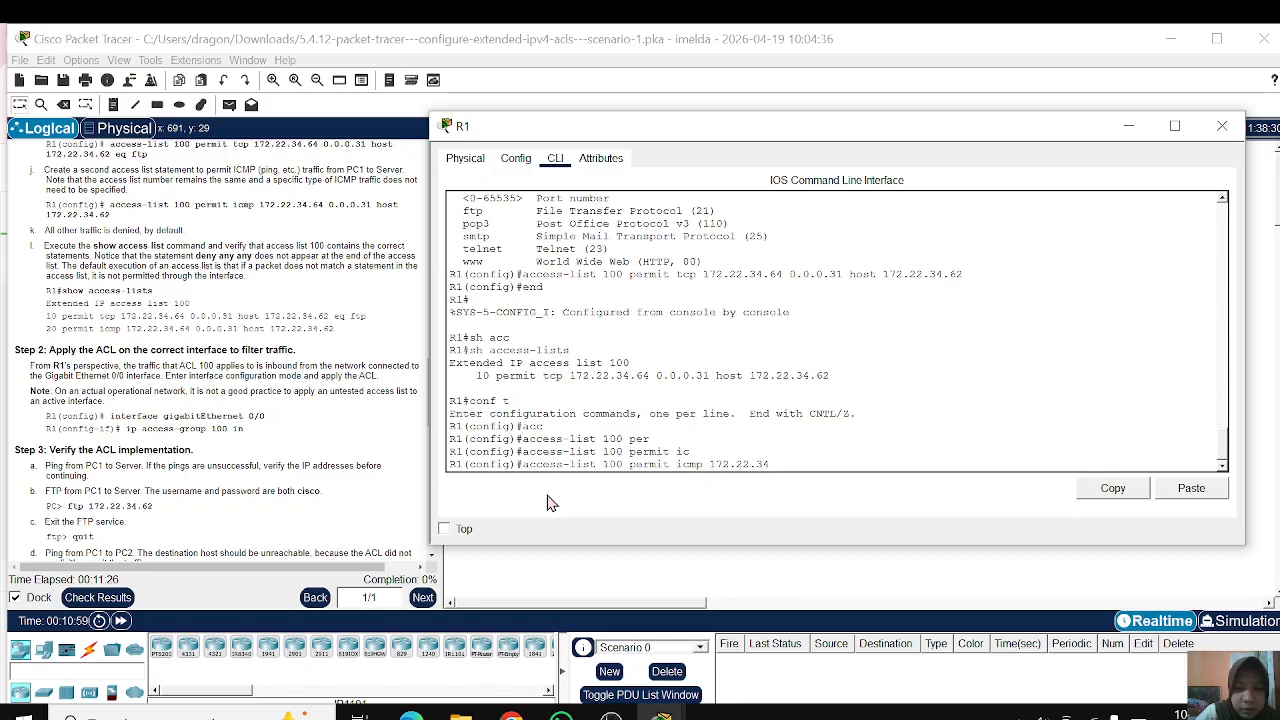
text(.64)
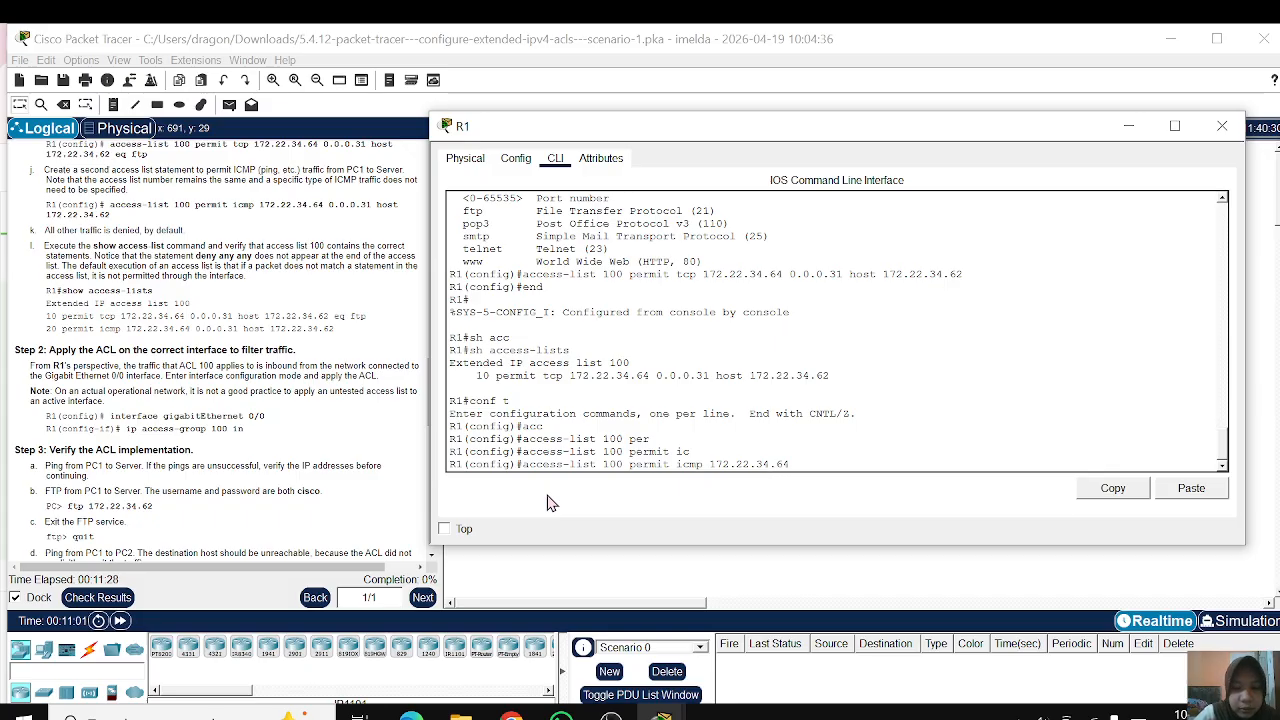
text( 0.0.0.31)
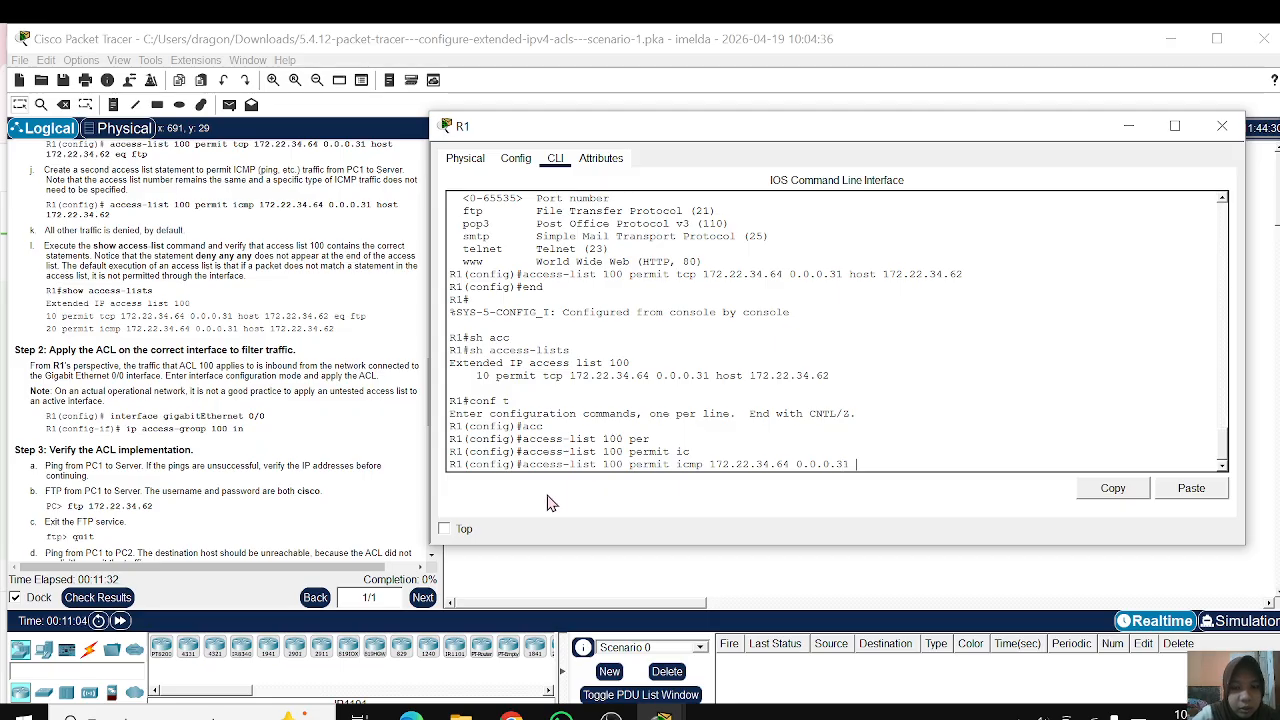
text( h)
key(Tab)
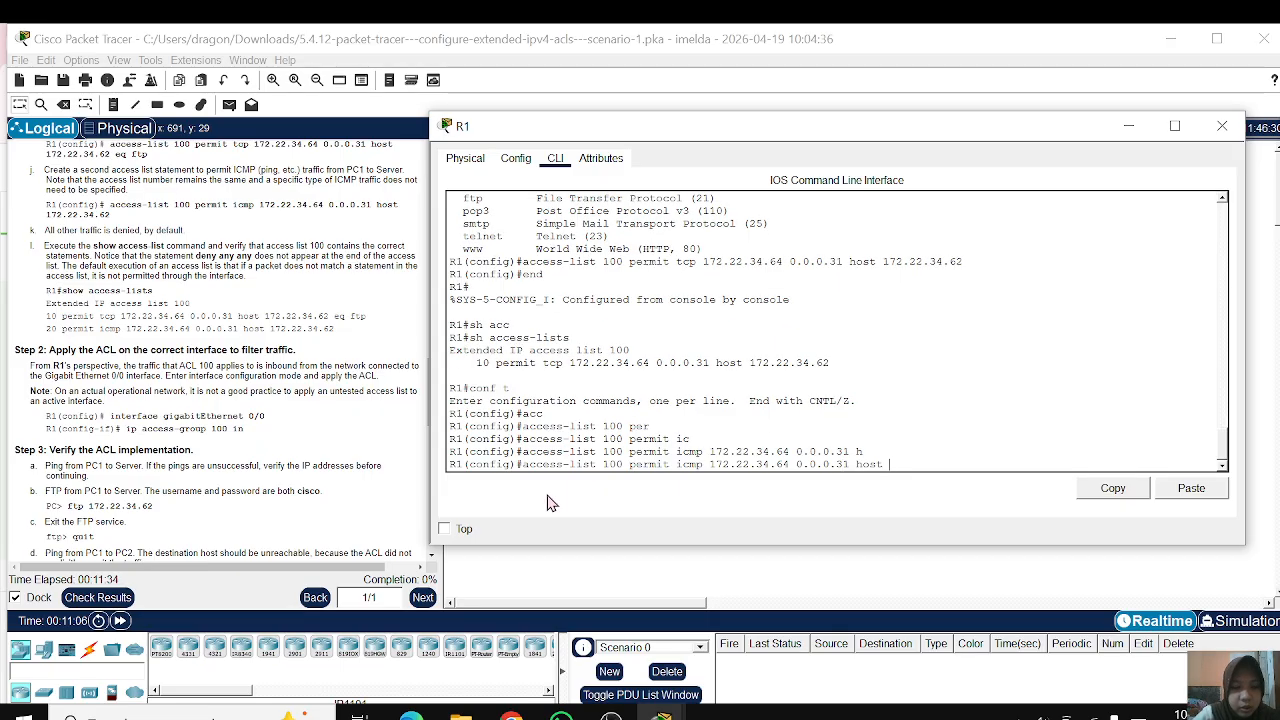
Step: Complete the ICMP statement with destination 172.22.34.62 and submit it
text(172.)
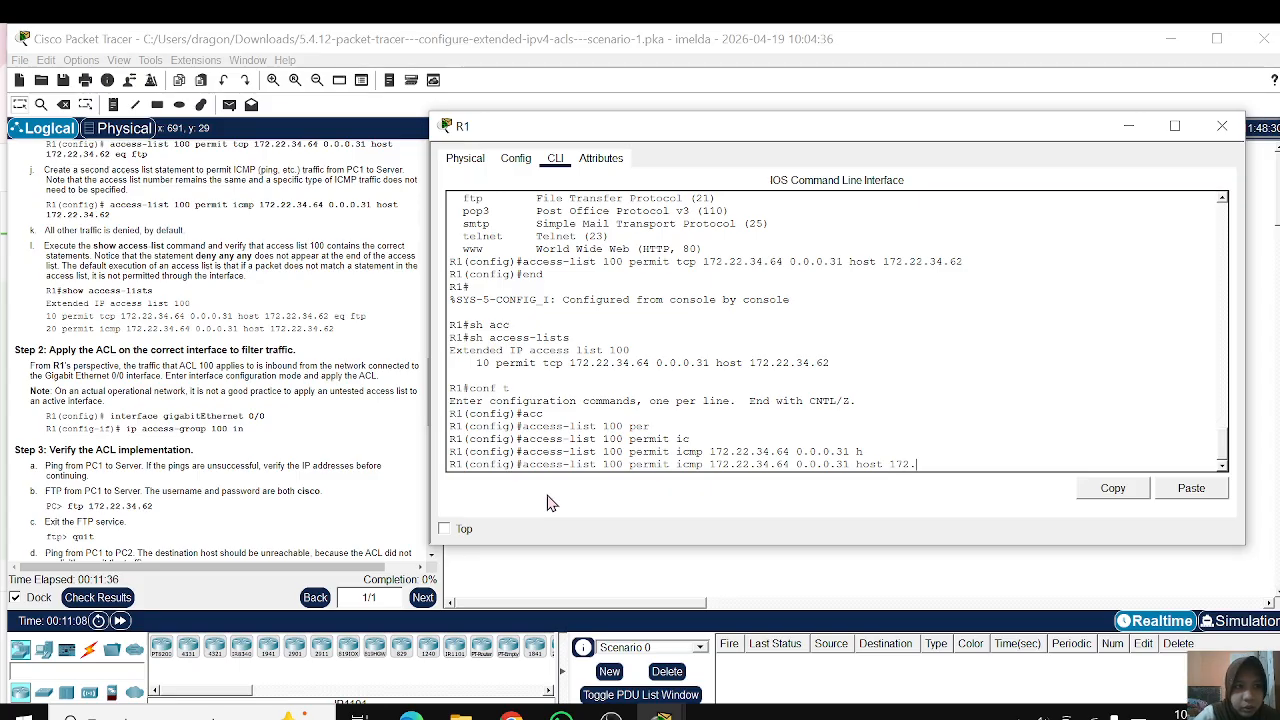
text(22.3)
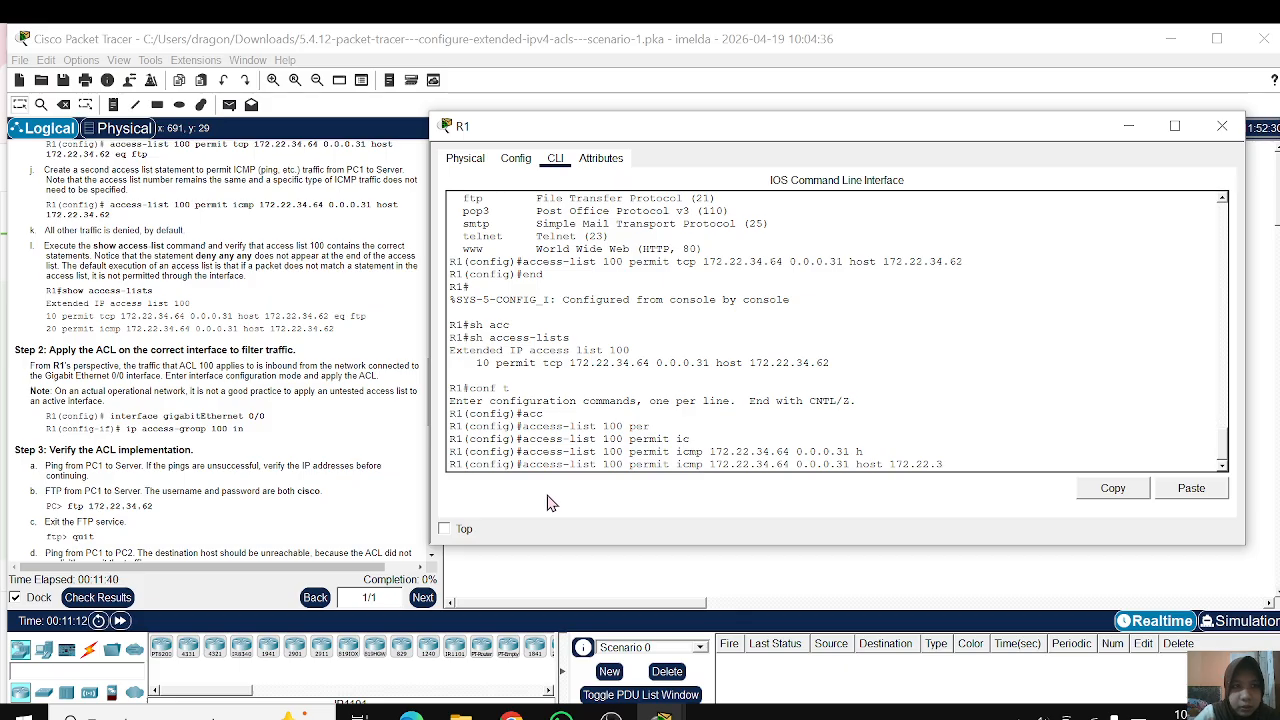
text(4.62)
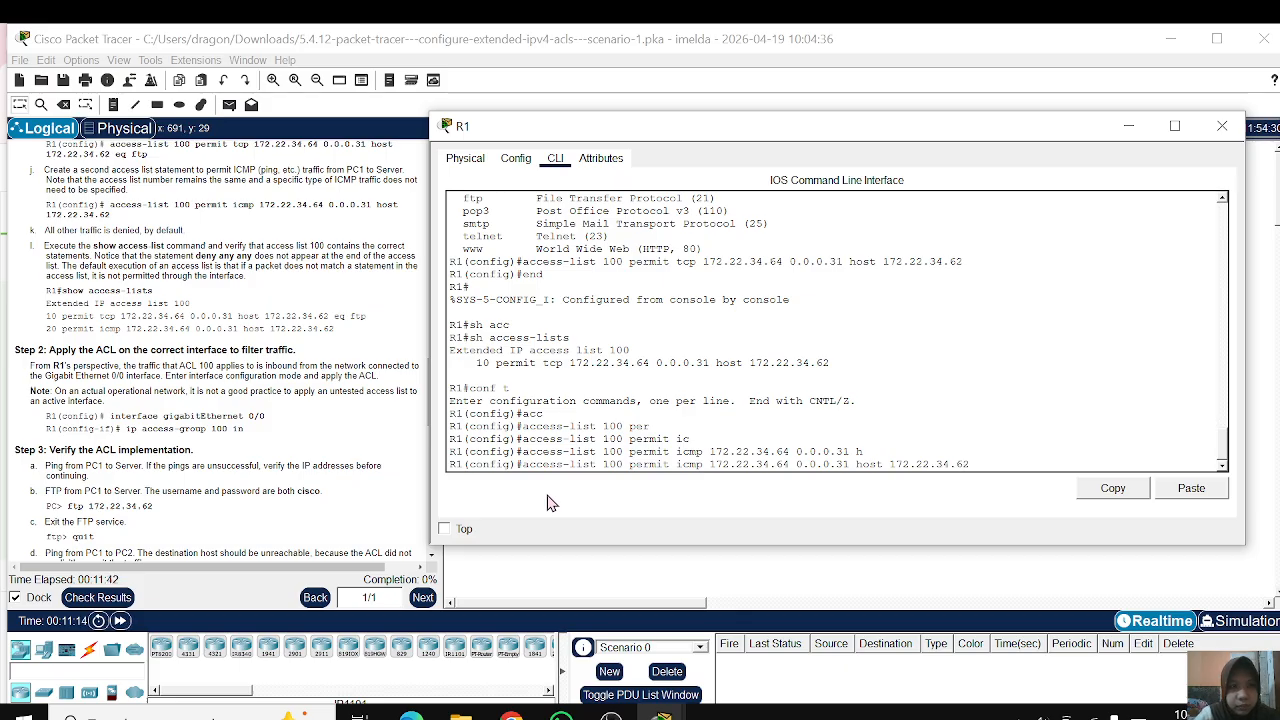
key(Return)
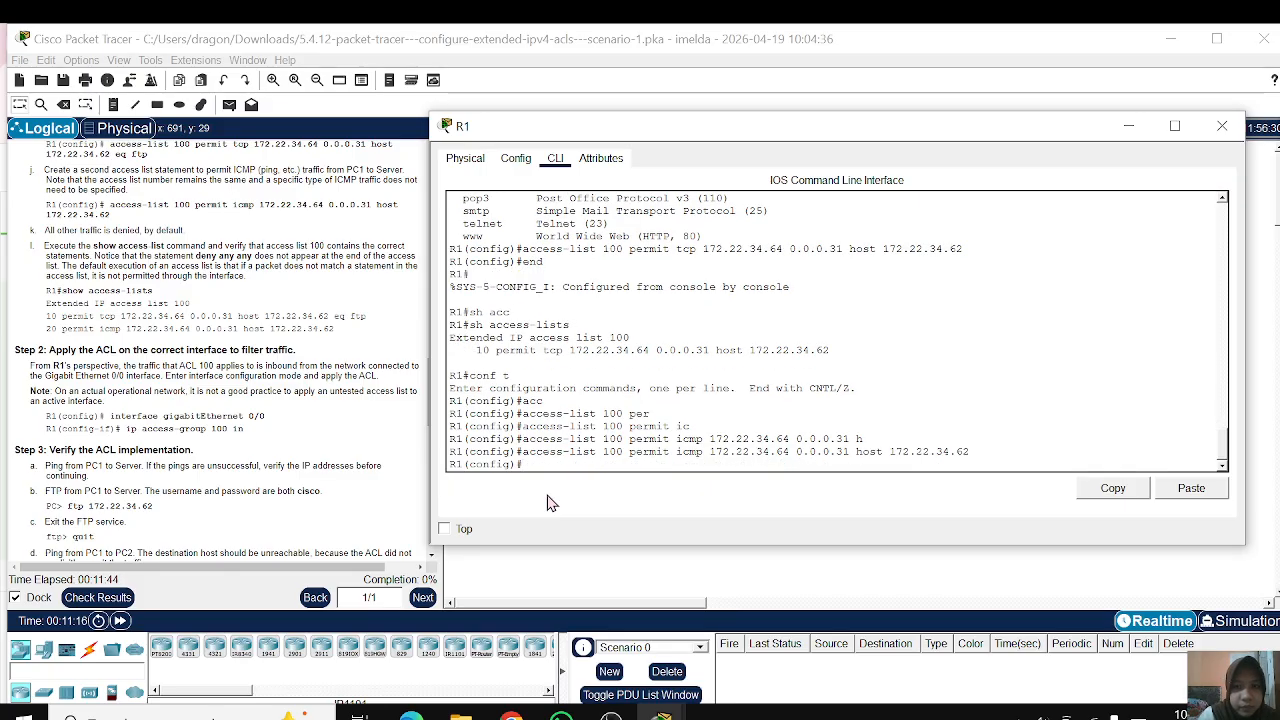
key(Return)
key(Return)
key(Return)
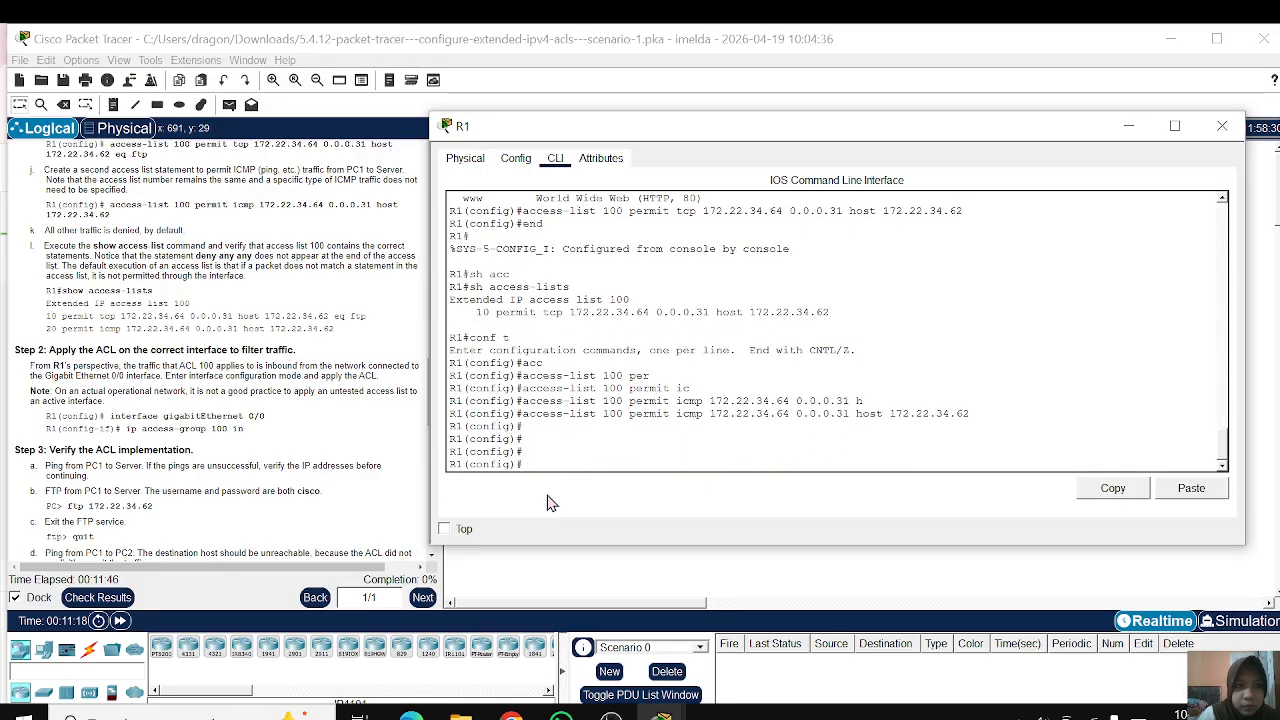
Step: End configuration mode and show R1's access lists to verify the entries in list 100
text(end)
key(Return)
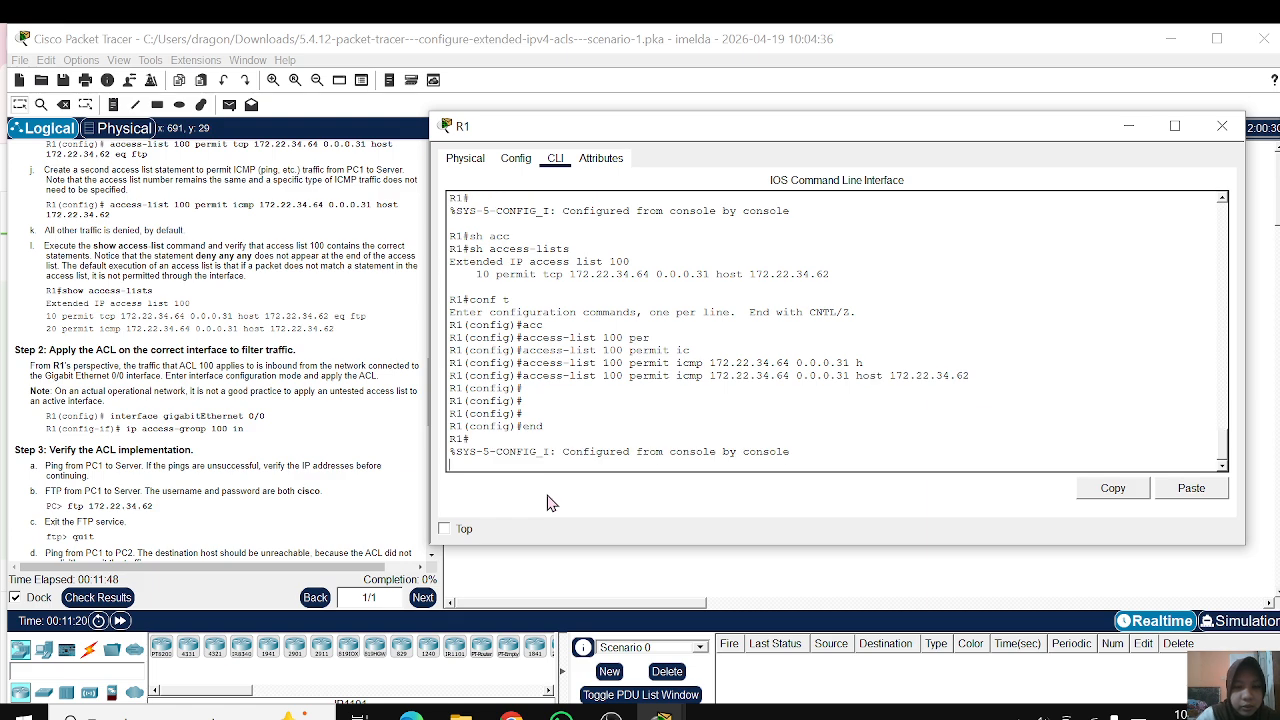
text(sh acc)
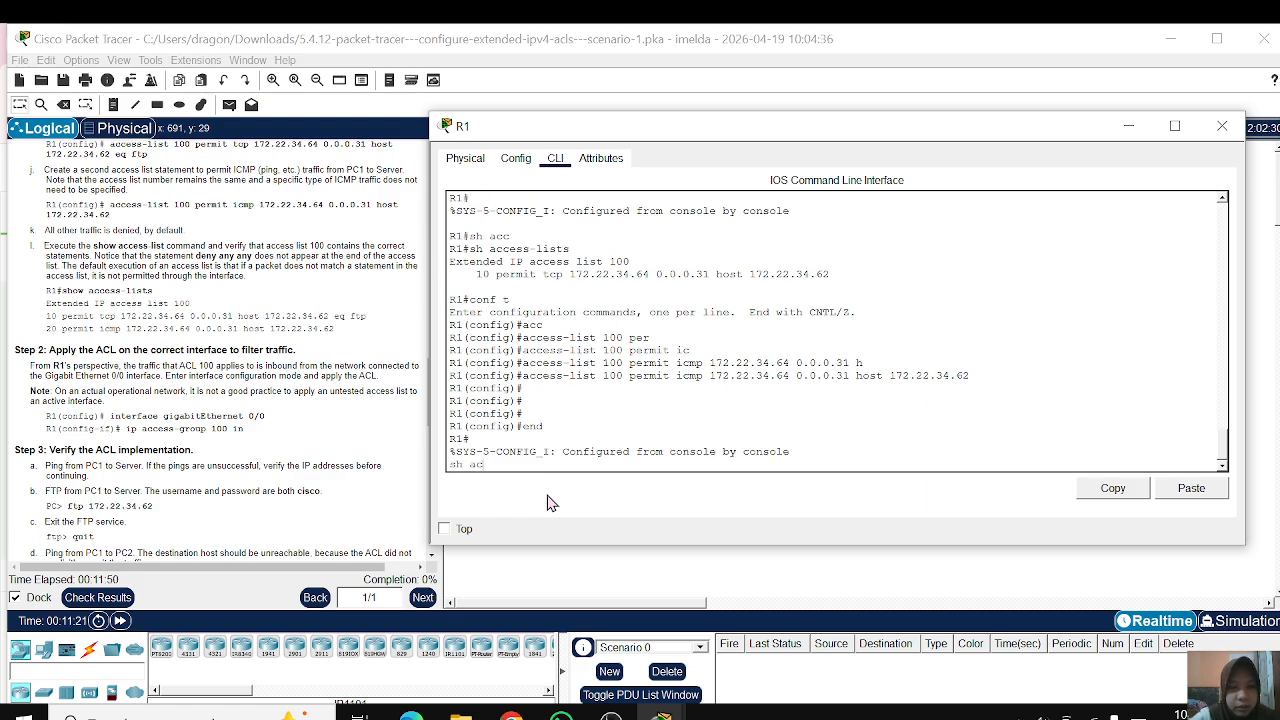
key(Return)
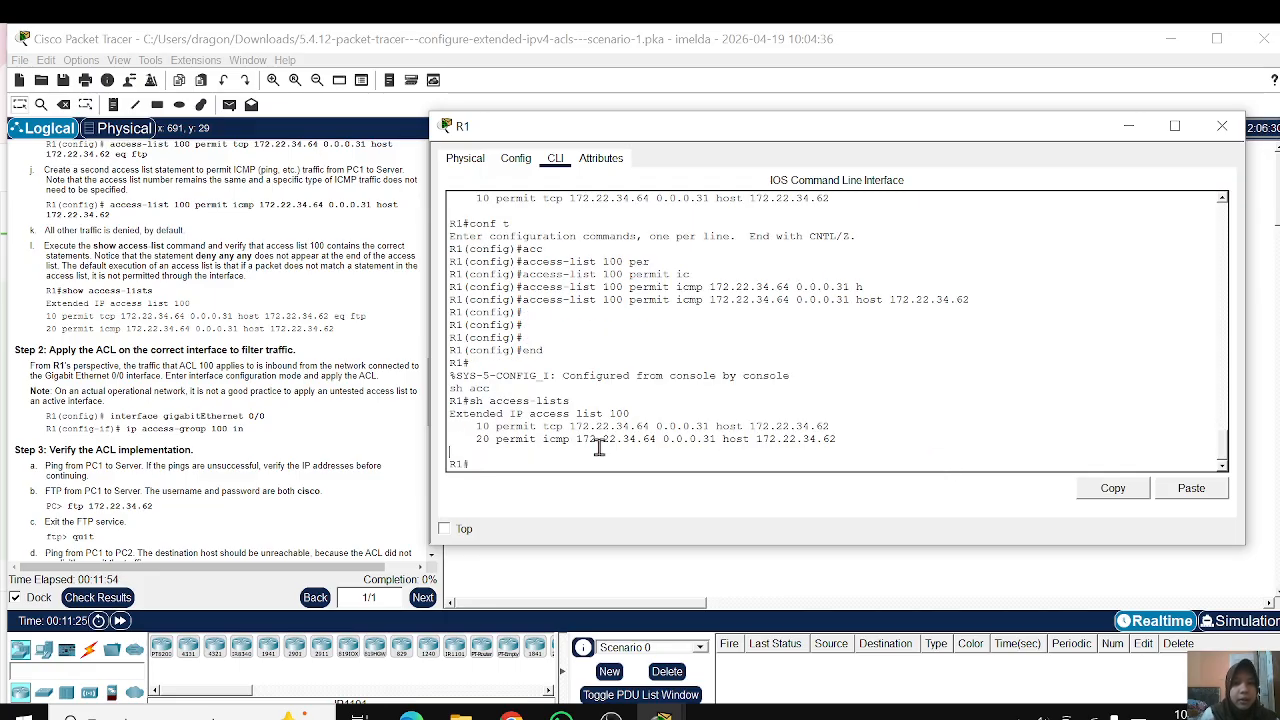
Step: Read Step 2 on applying the ACL, and return to R1's command line in global configuration mode
click(238, 408)
scroll(237, 402, down, 1)
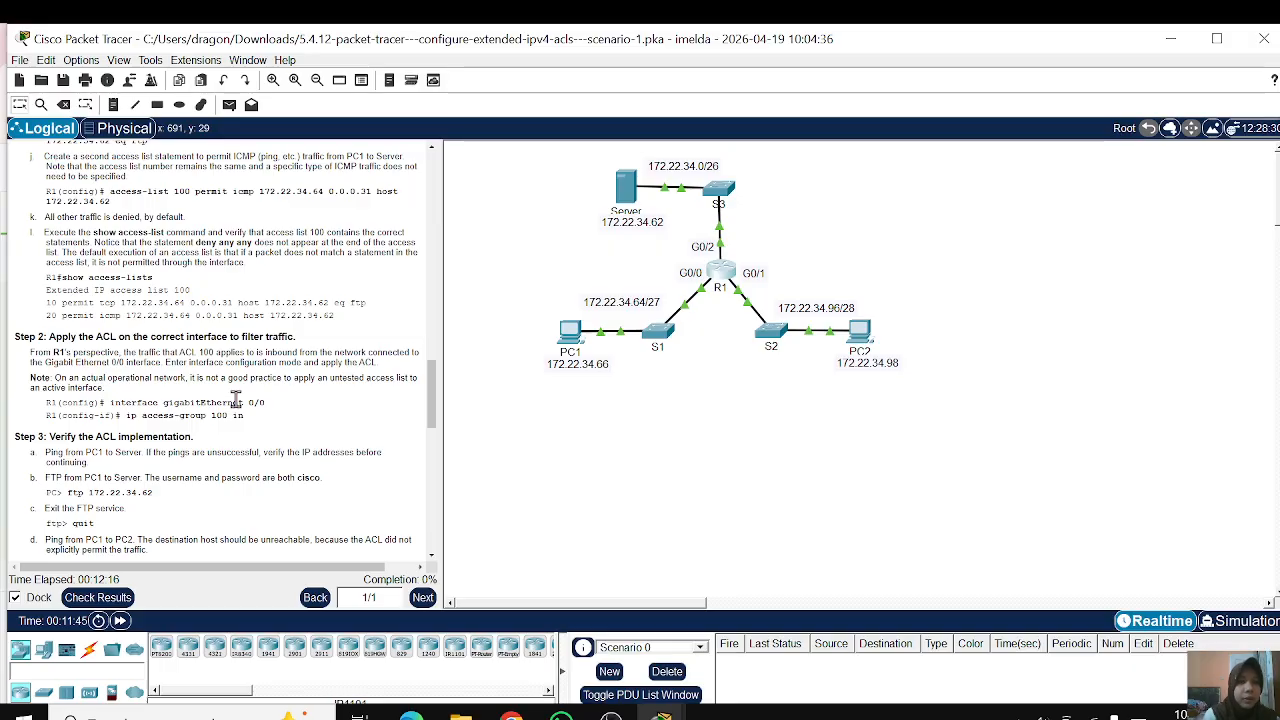
click(722, 275)
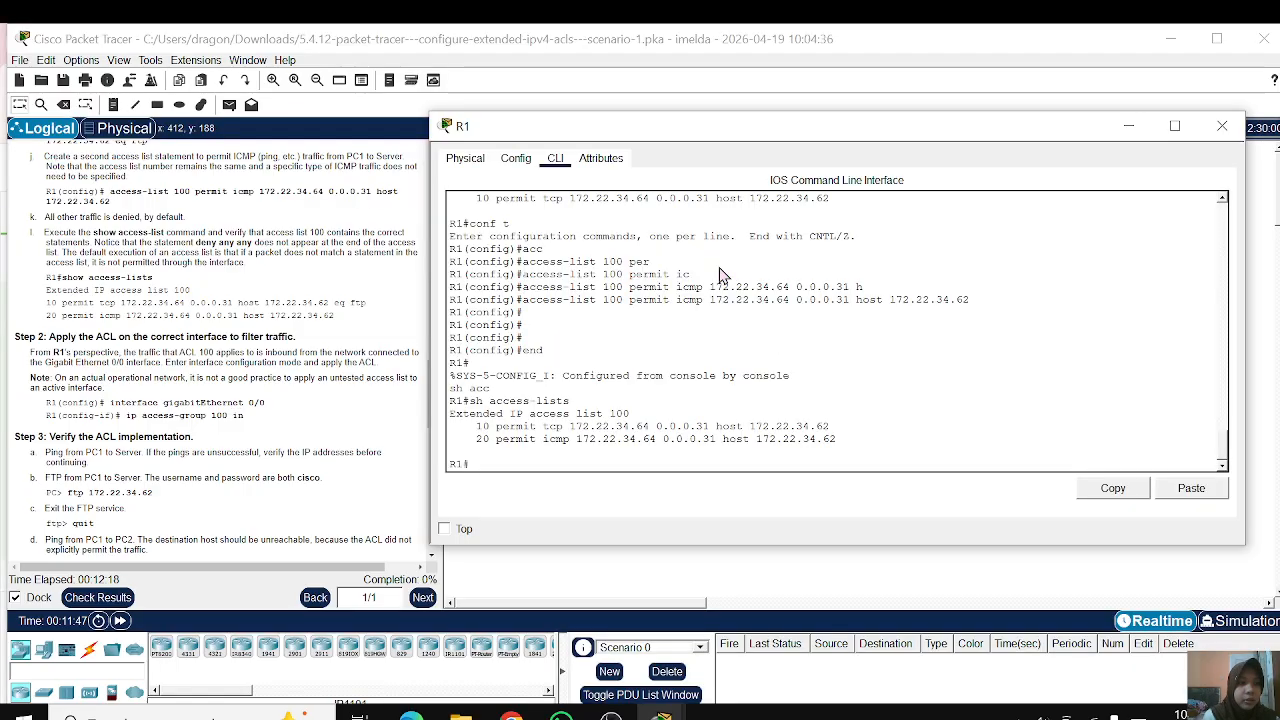
text(co)
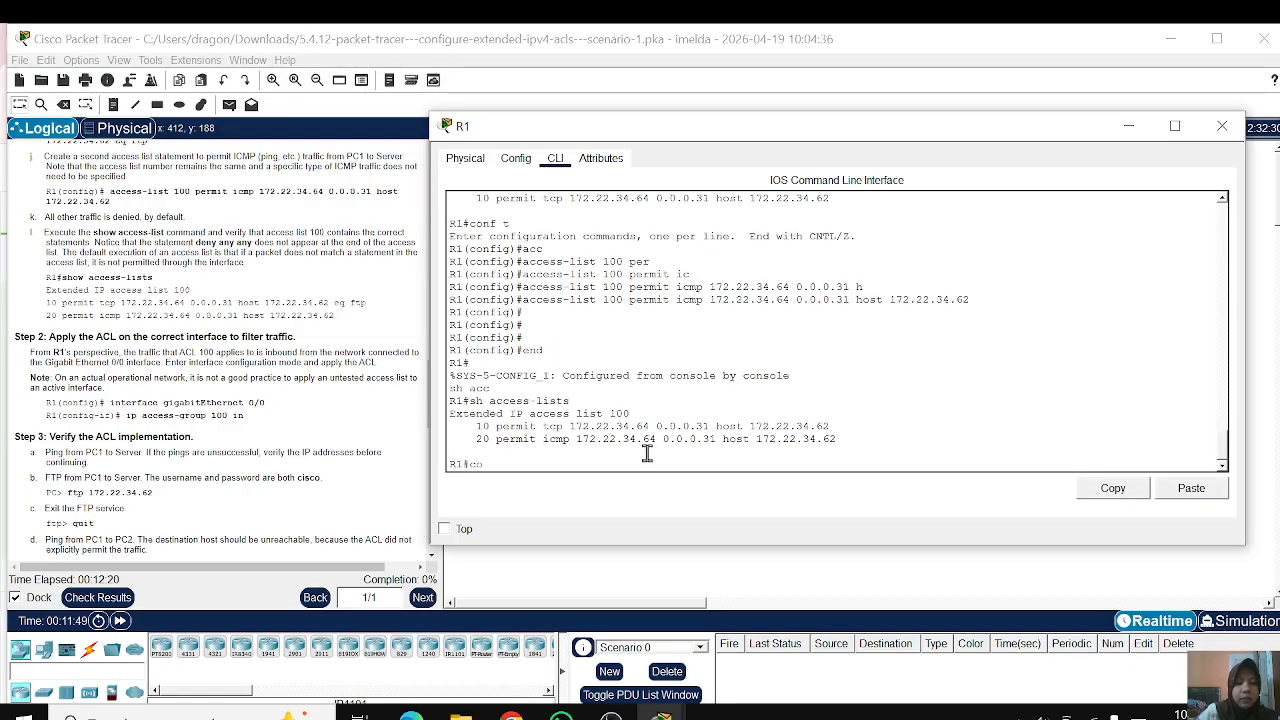
text(nf)
key(BackSpace)
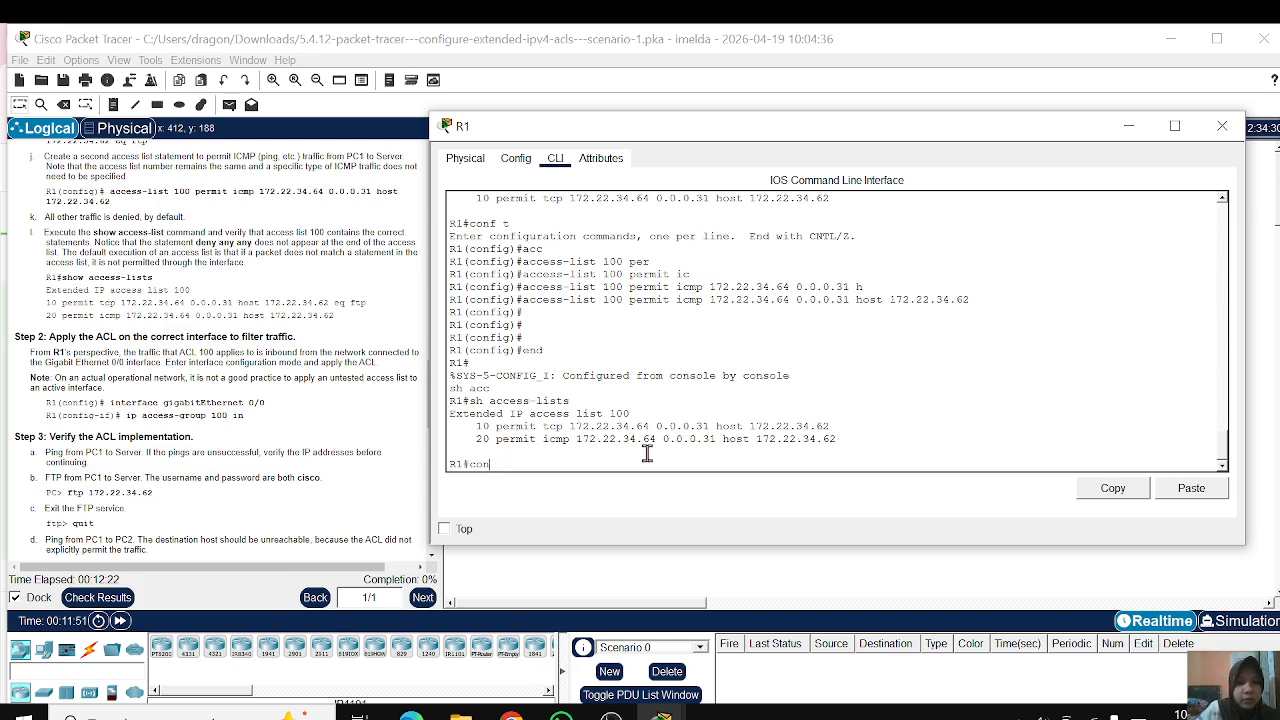
text(f t)
key(Return)
key(Return)
key(Return)
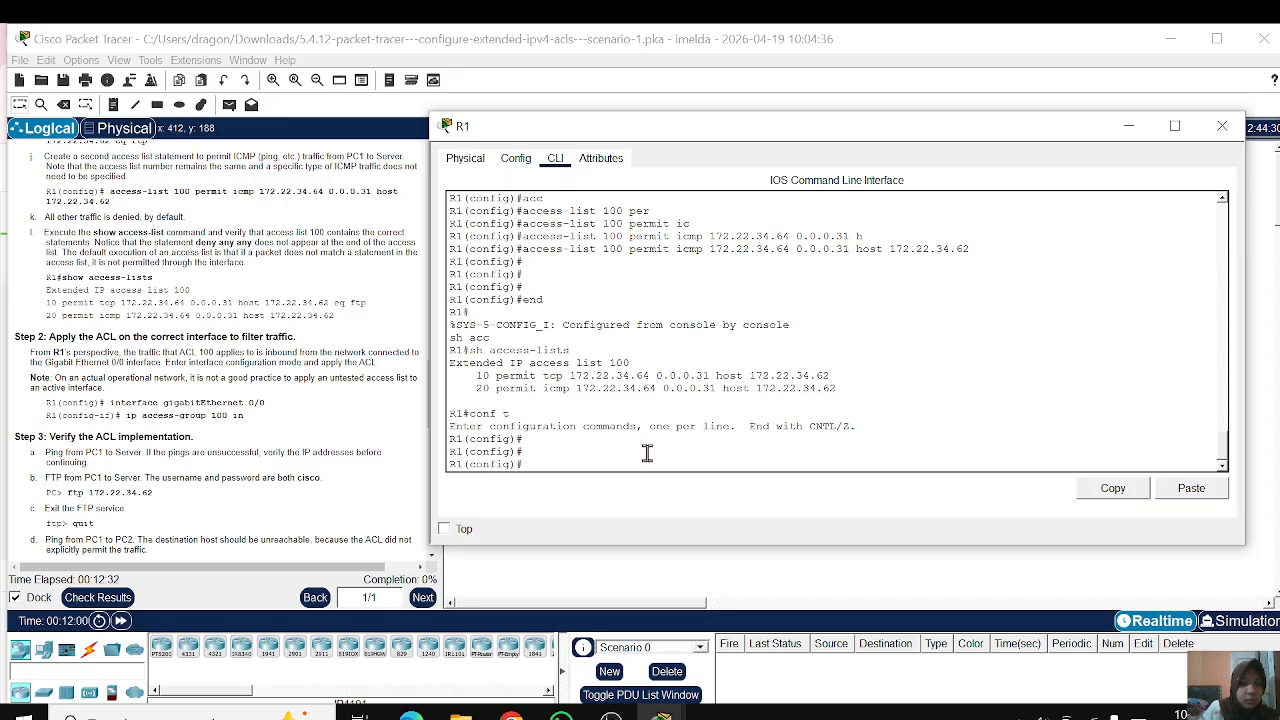
Step: Enter ip access-list followed by ? to list the available access list types
text(ip)
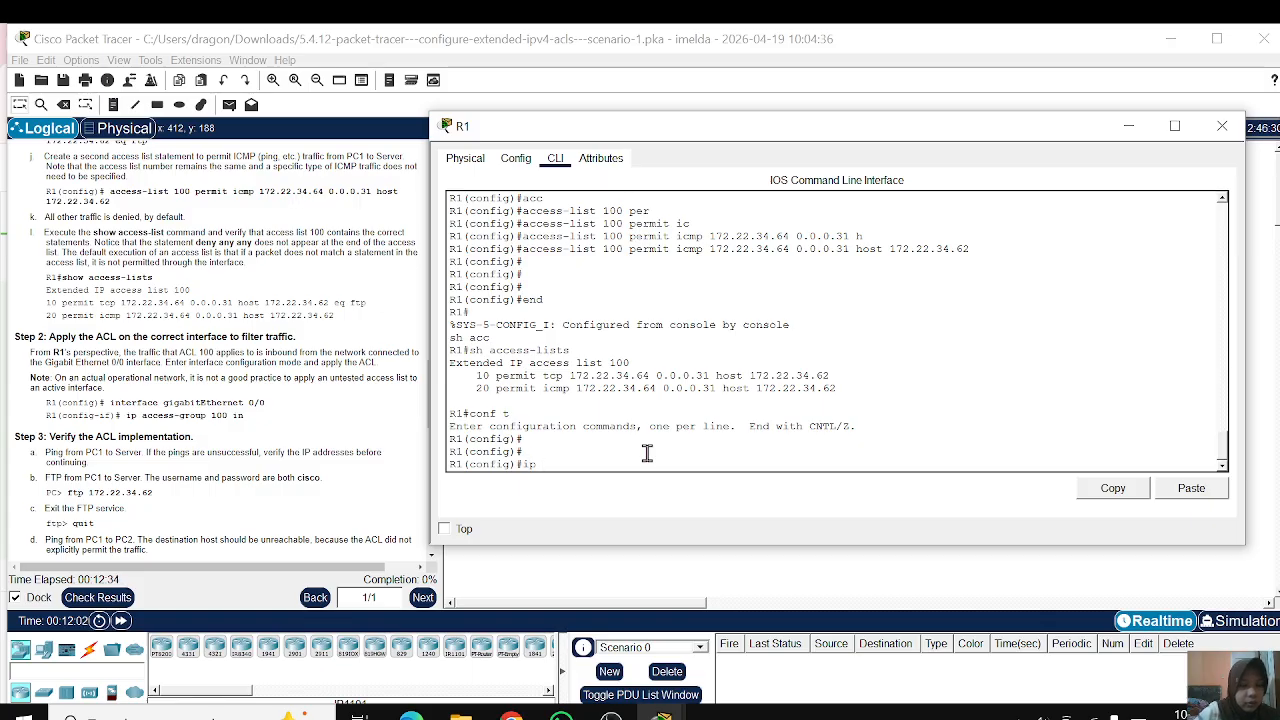
text( acc)
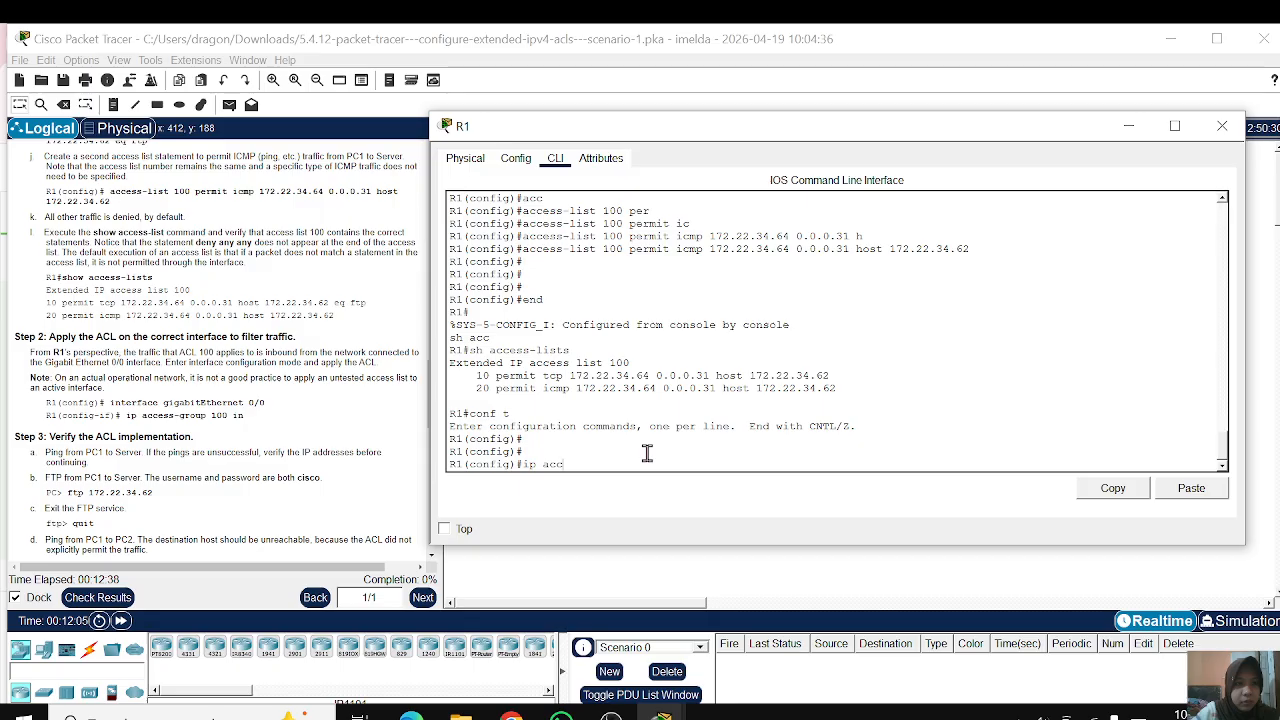
key(Tab)
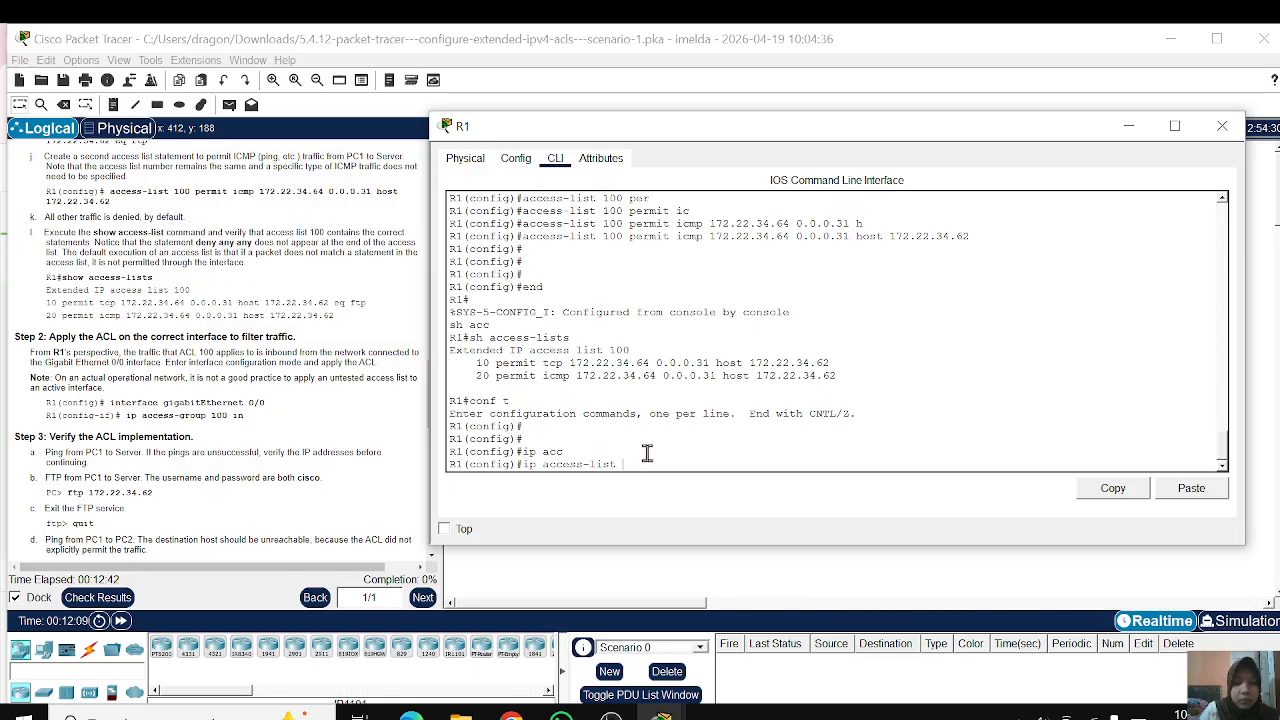
text(?)
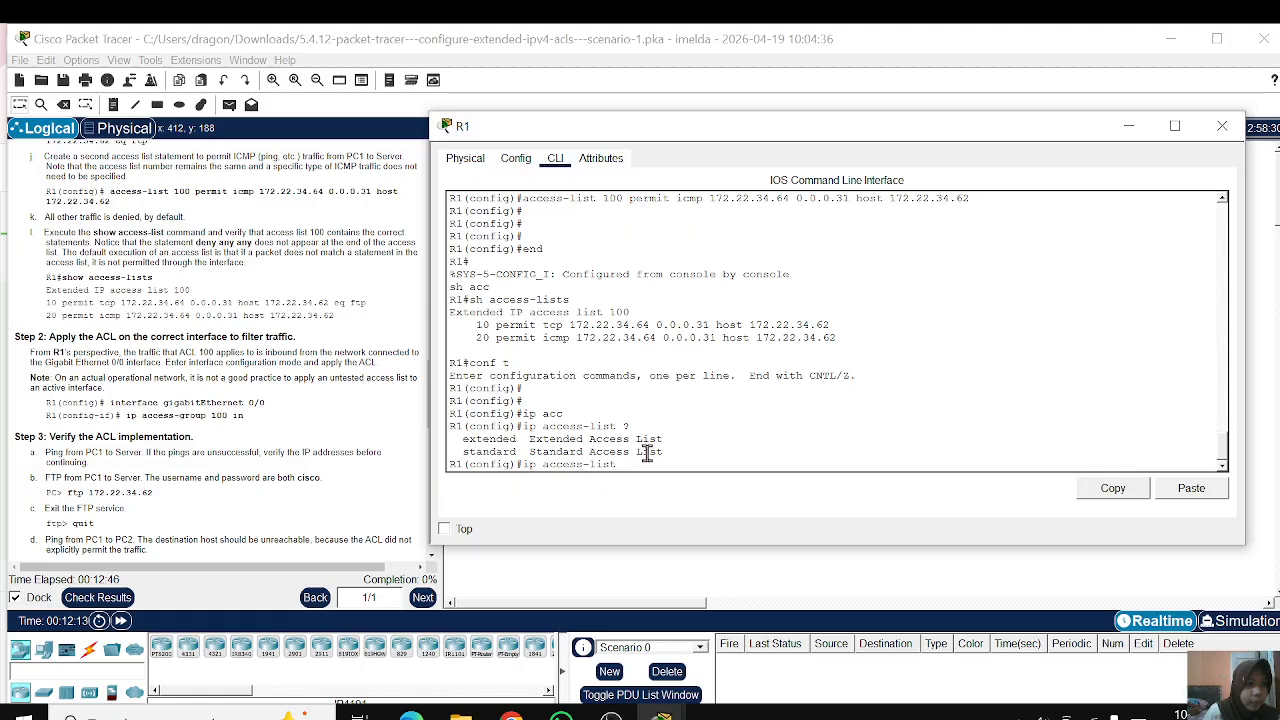
Step: Read the Step 3 verification tasks and the Part 2 instructions for the extended named ACL HTTP_ONLY
scroll(80, 420, down, 1)
scroll(82, 420, down, 3)
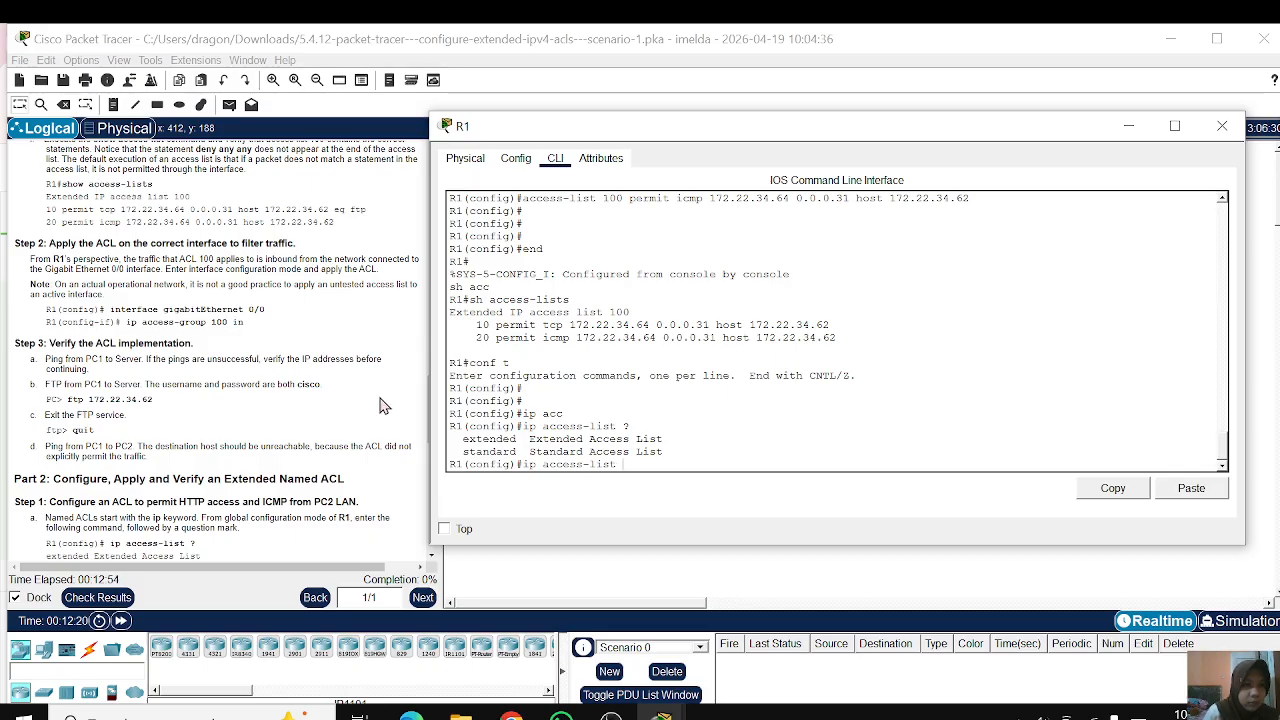
scroll(283, 513, down, 2)
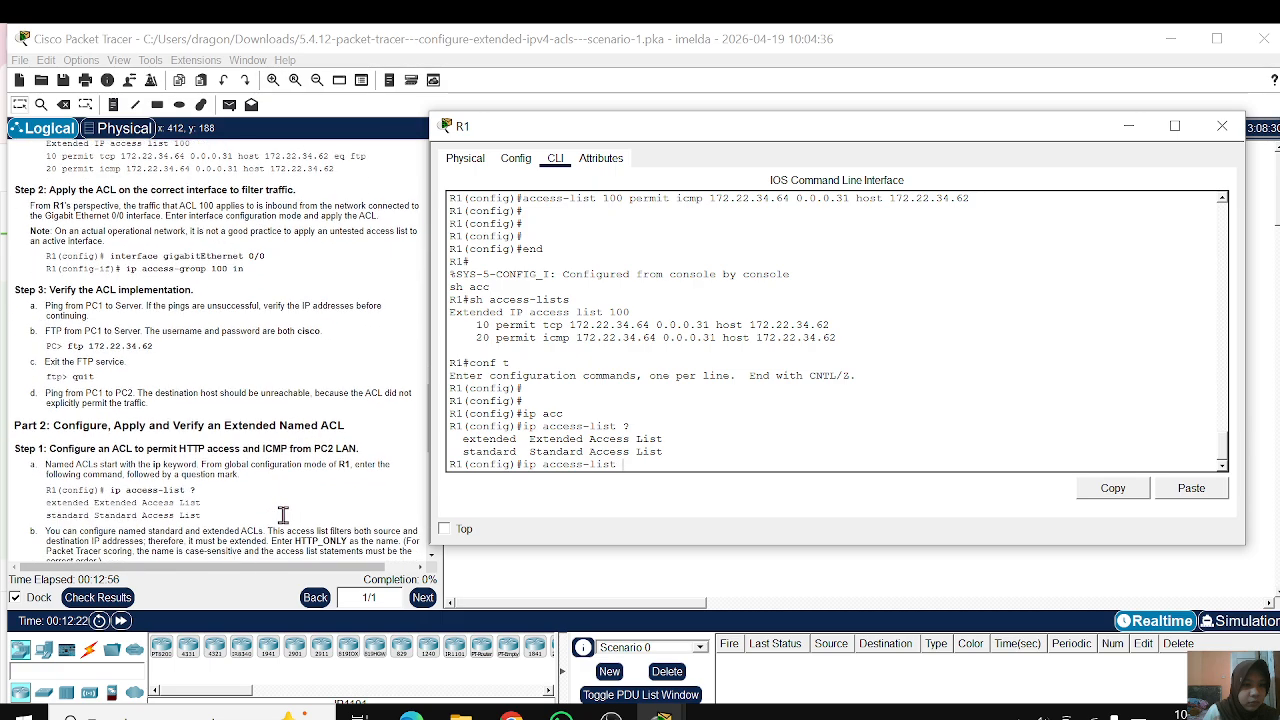
scroll(283, 513, down, 3)
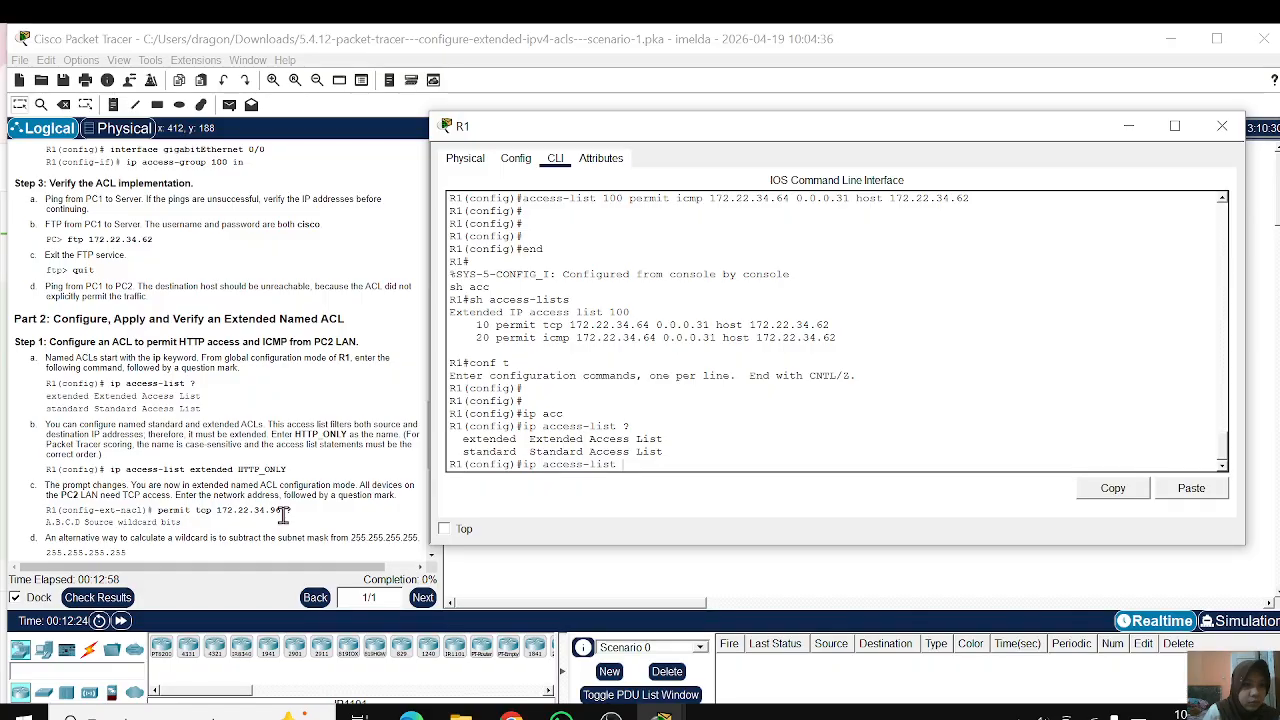
Step: Read the Part 2 Step 1 instructions on creating HTTP_ONLY and its TCP and ICMP permit statements
scroll(283, 513, down, 3)
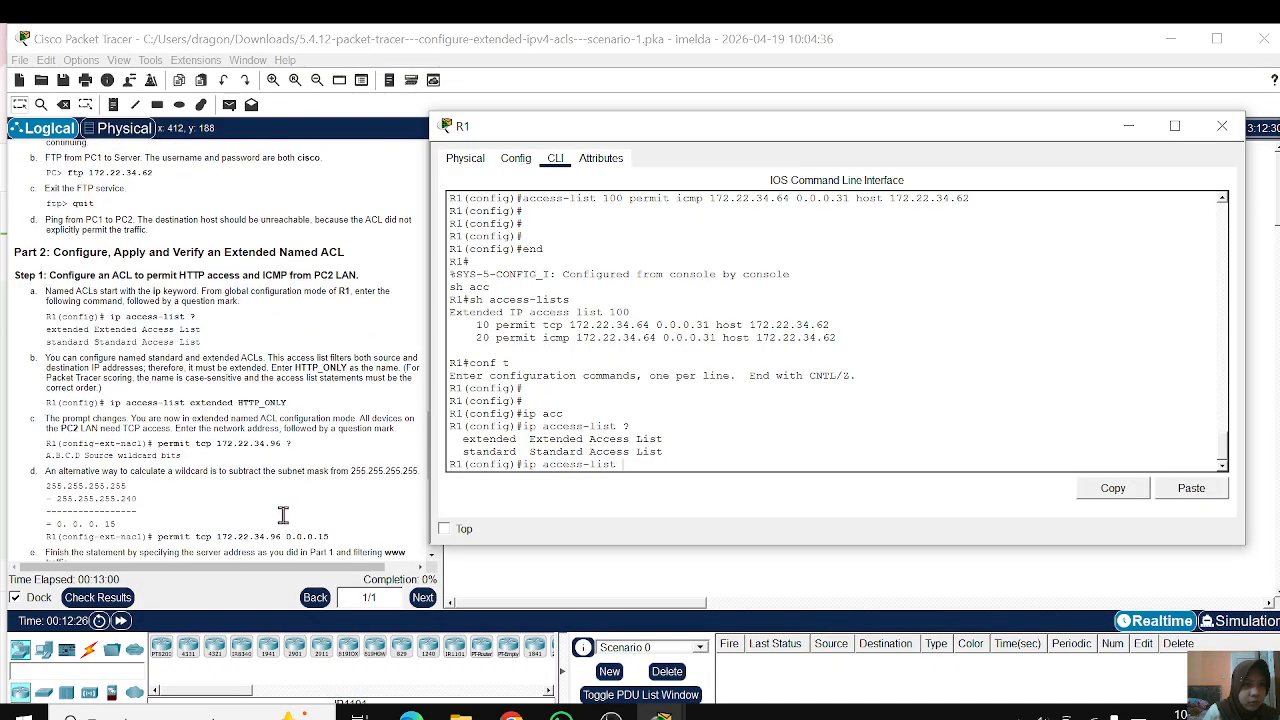
scroll(283, 513, up, 3)
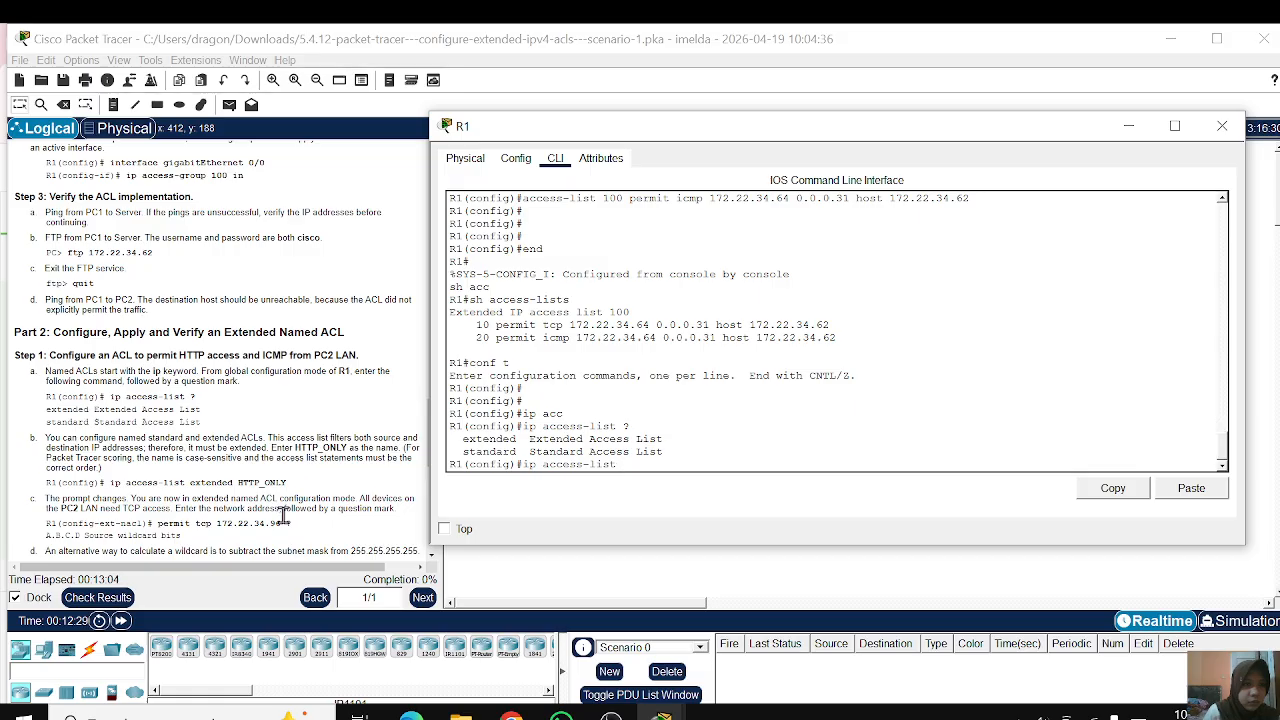
scroll(283, 513, down, 8)
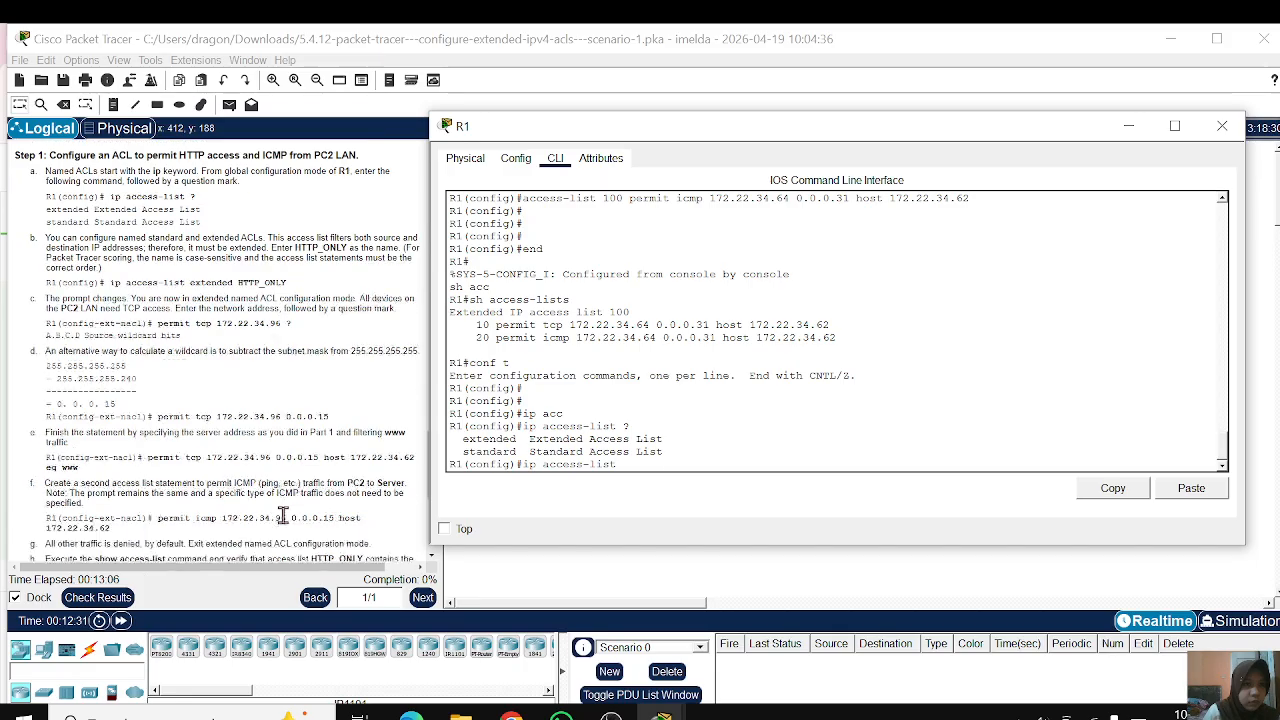
scroll(283, 515, down, 2)
scroll(319, 408, up, 2)
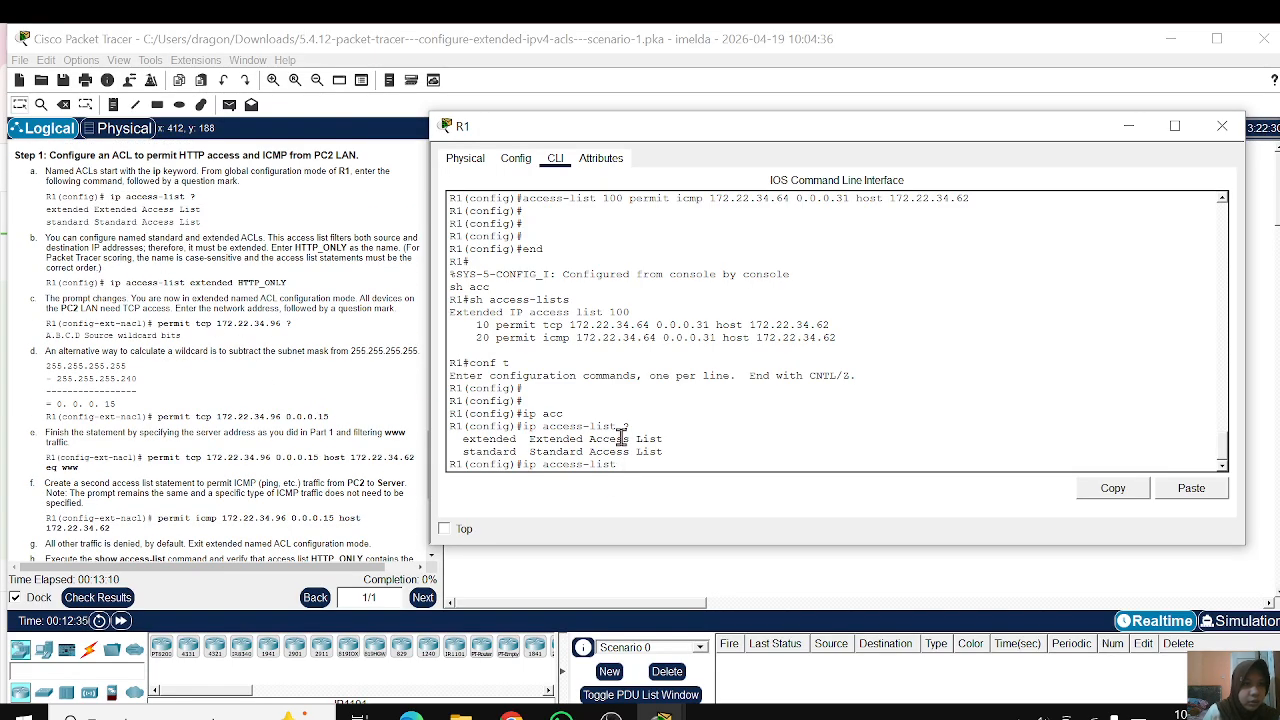
Step: Create the extended named access list HTTP_ONLY on R1 with ip access-list extended and enter its configuration mode
key(Return)
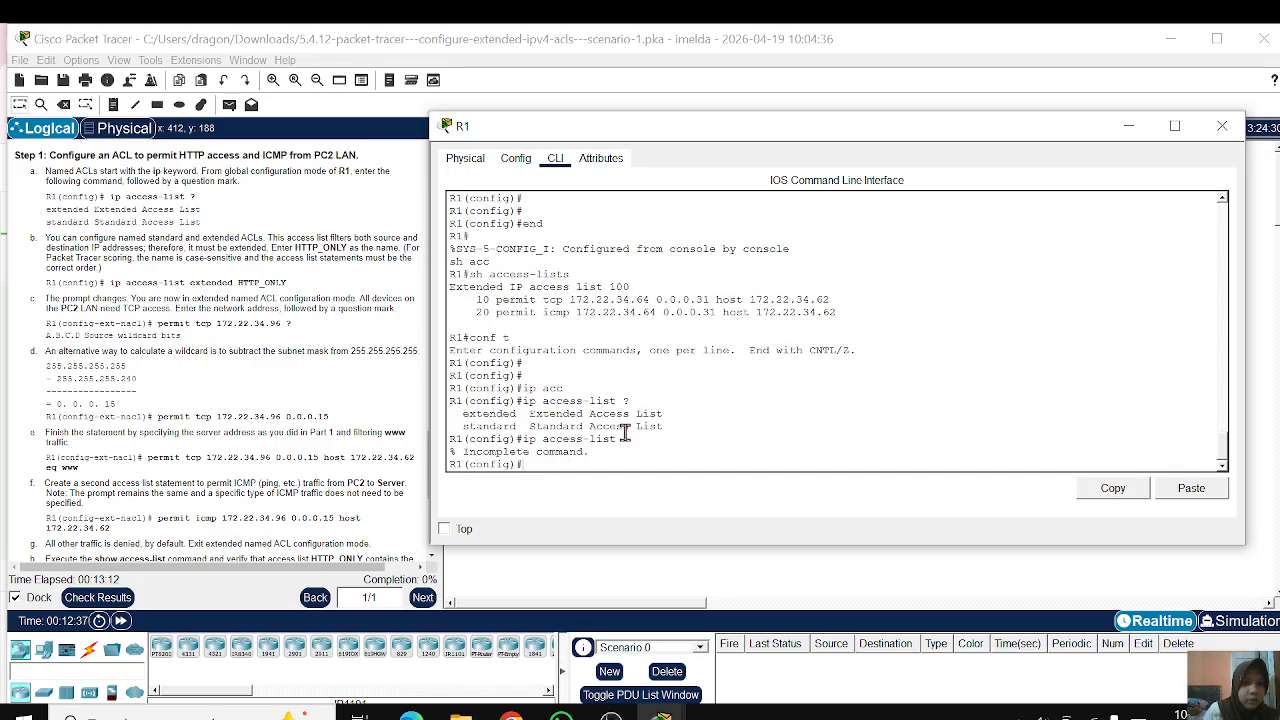
text(ip)
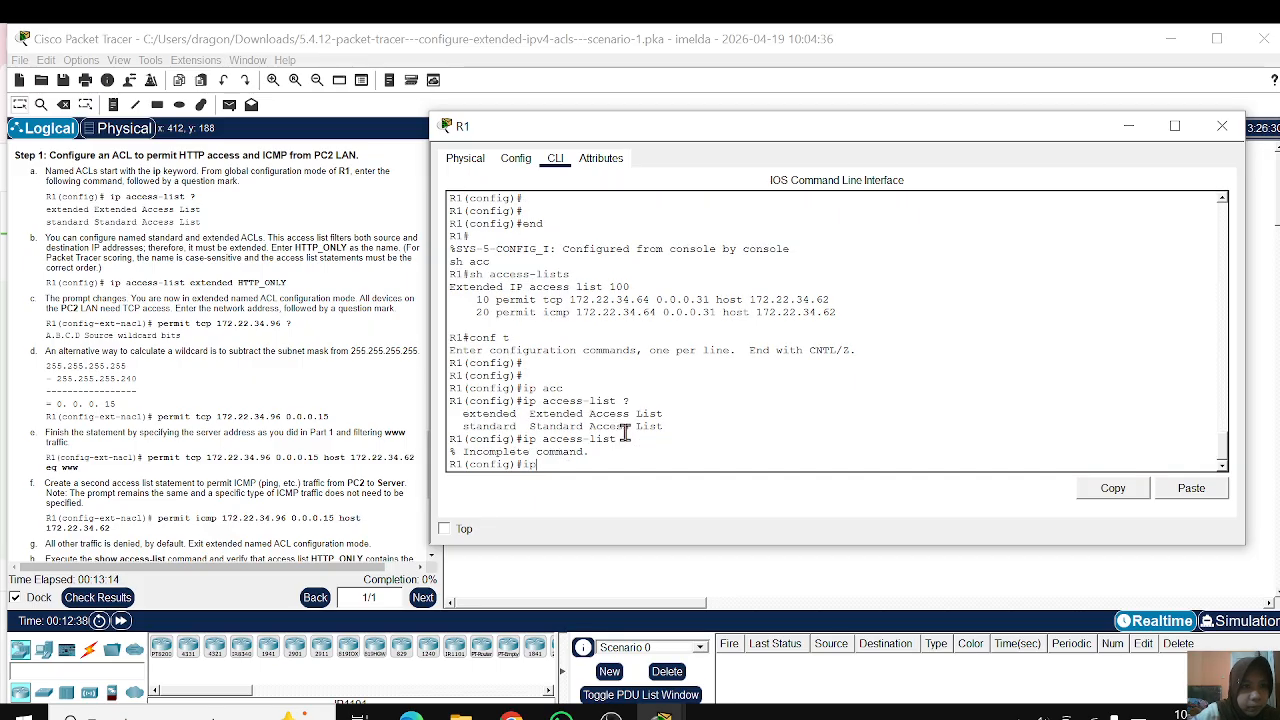
text( acc)
key(Tab)
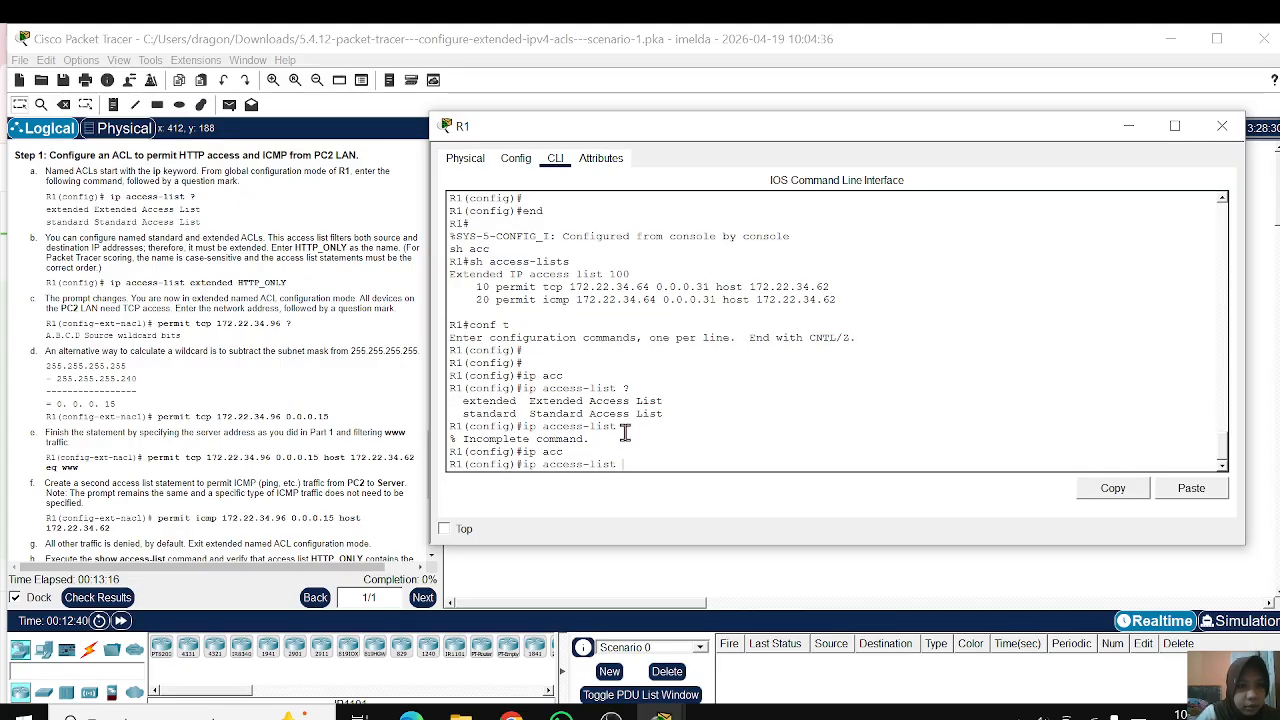
text(ex)
key(Tab)
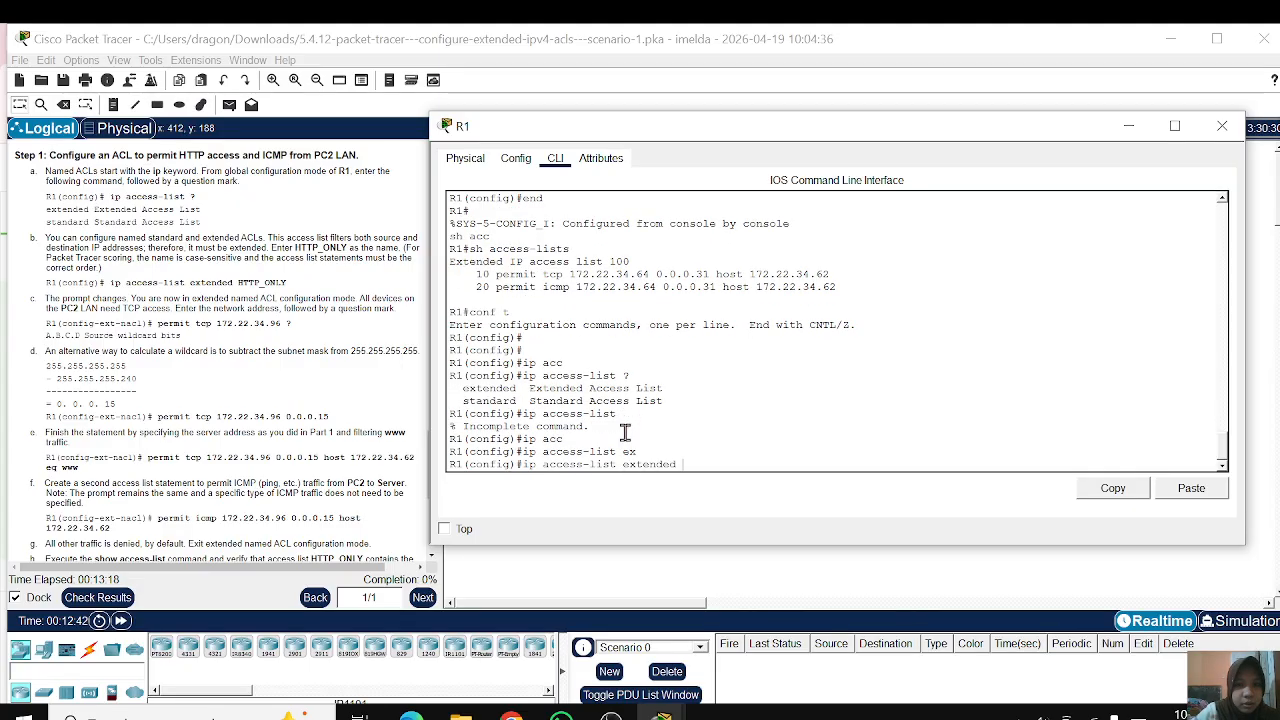
text(HT)
text(T)
key(Tab)
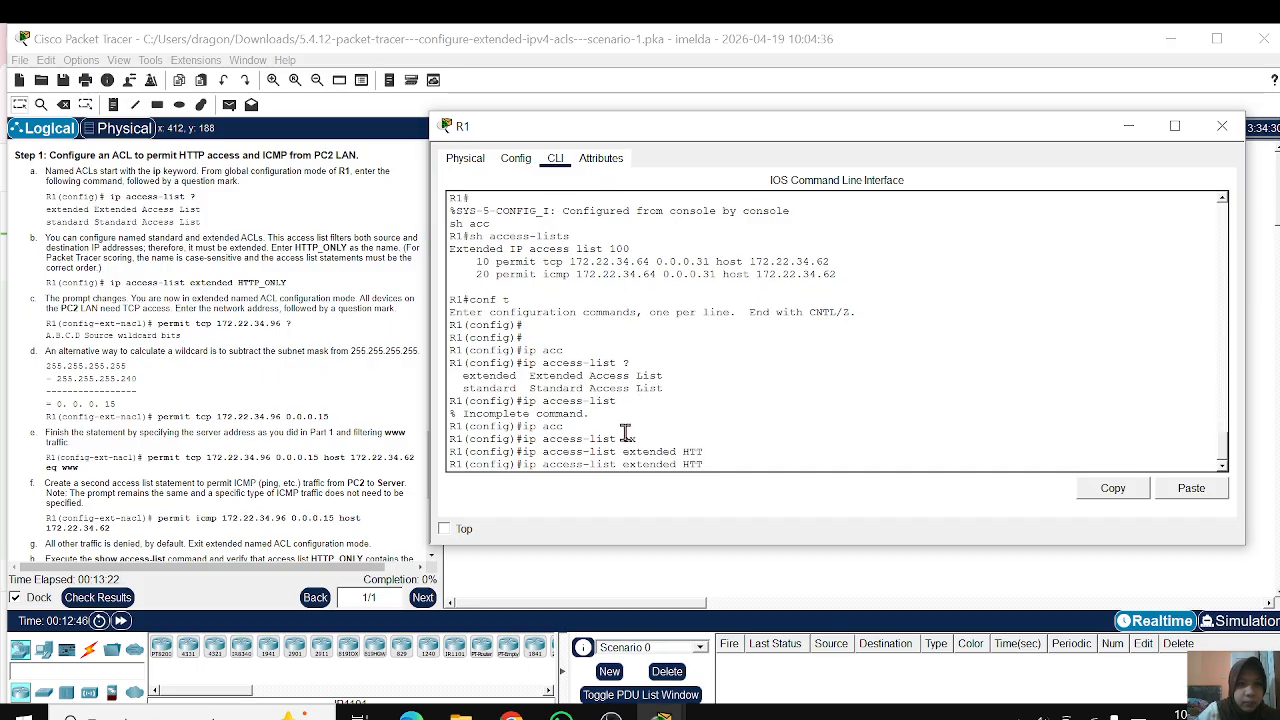
text(P_ONLY)
key(Return)
key(Return)
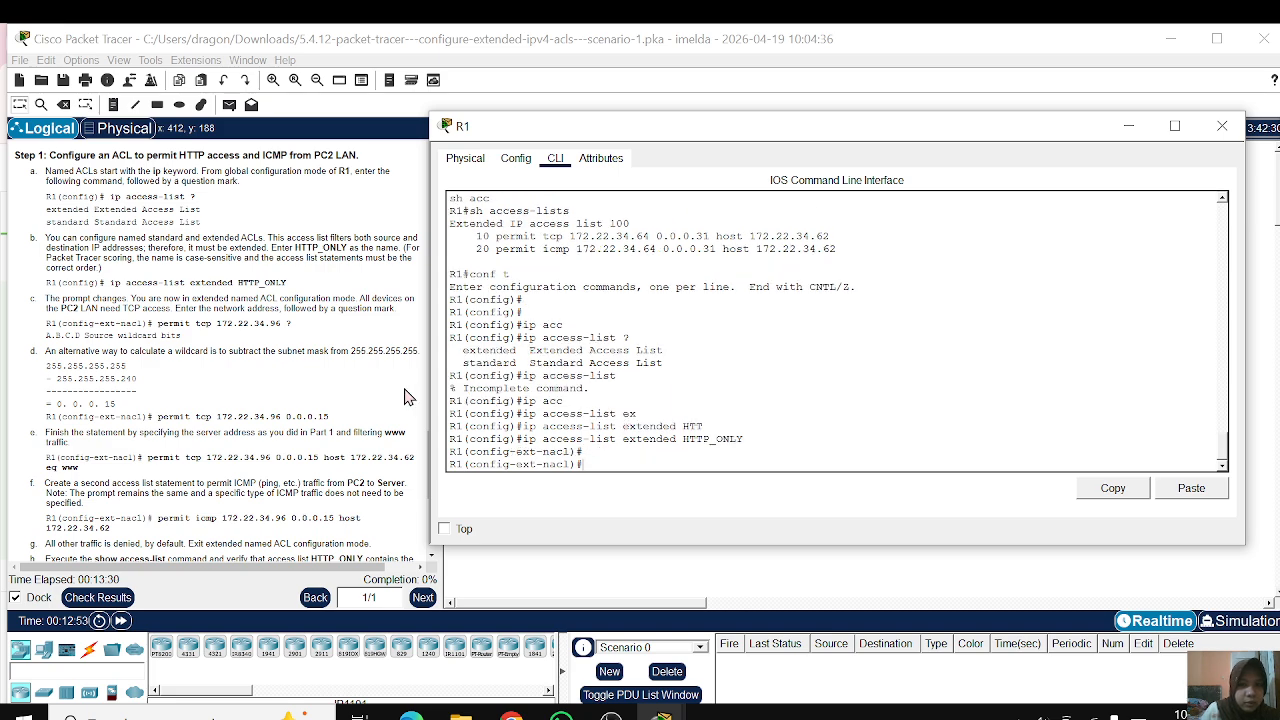
Step: Try to enter permit tcp 172.22.34.96 0.0.0.15 without a destination in the HTTP_ONLY list
scroll(200, 305, down, 3)
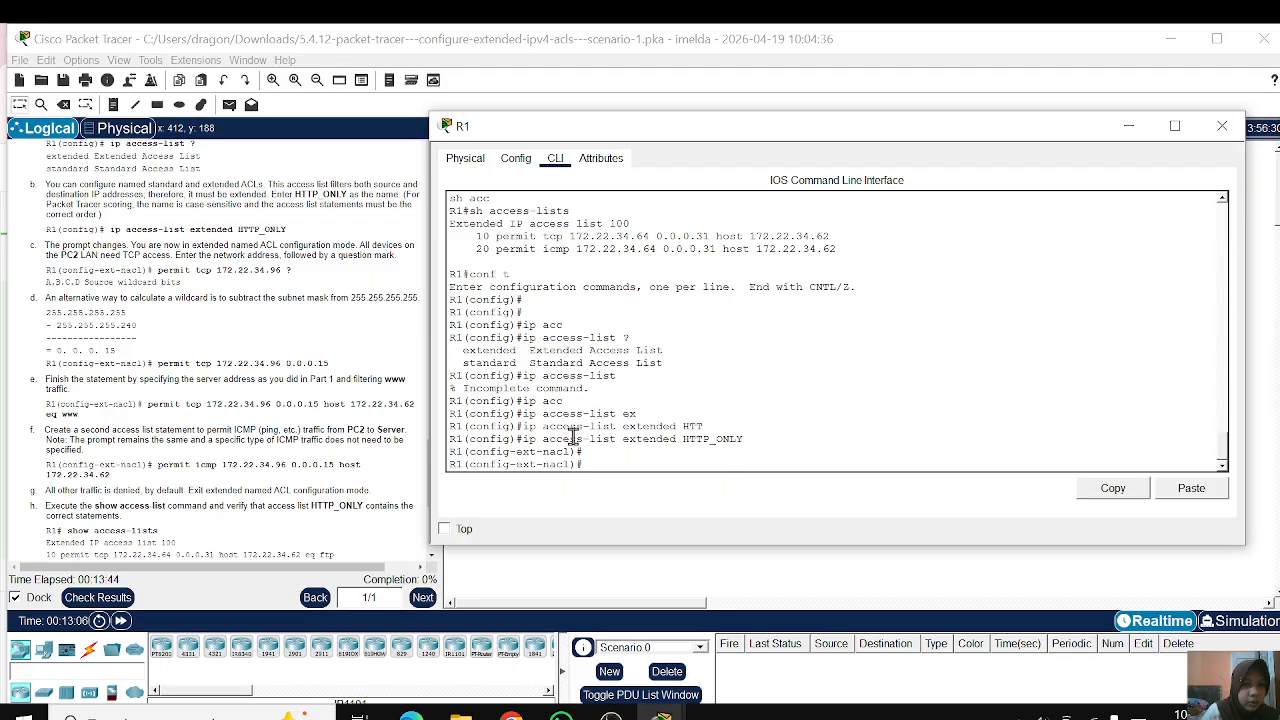
key(Return)
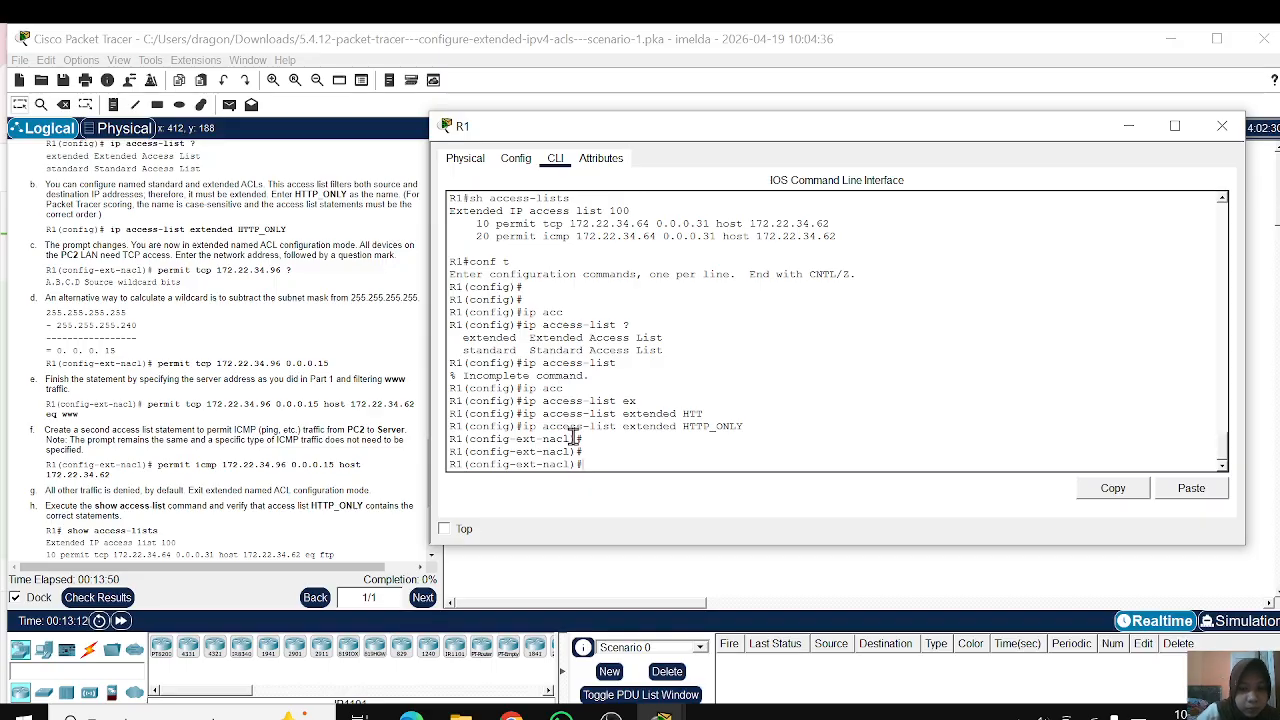
text(per)
key(Tab)
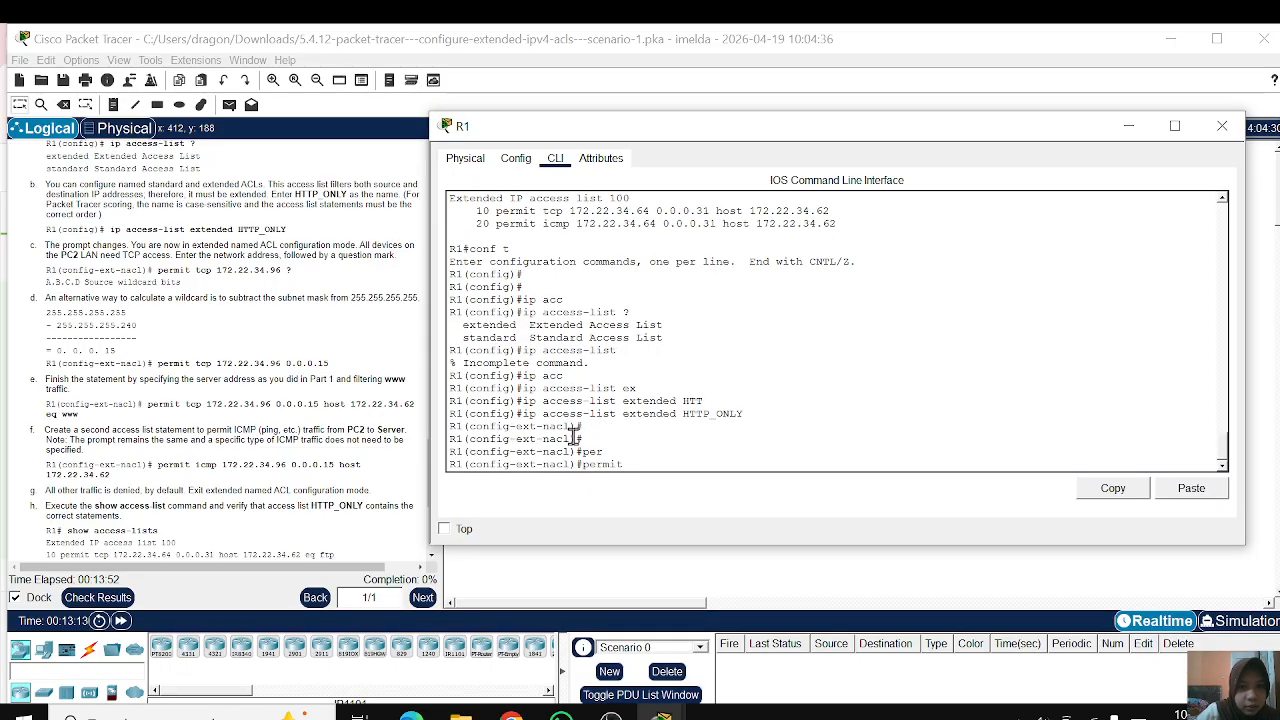
text(t)
text(cp 172.)
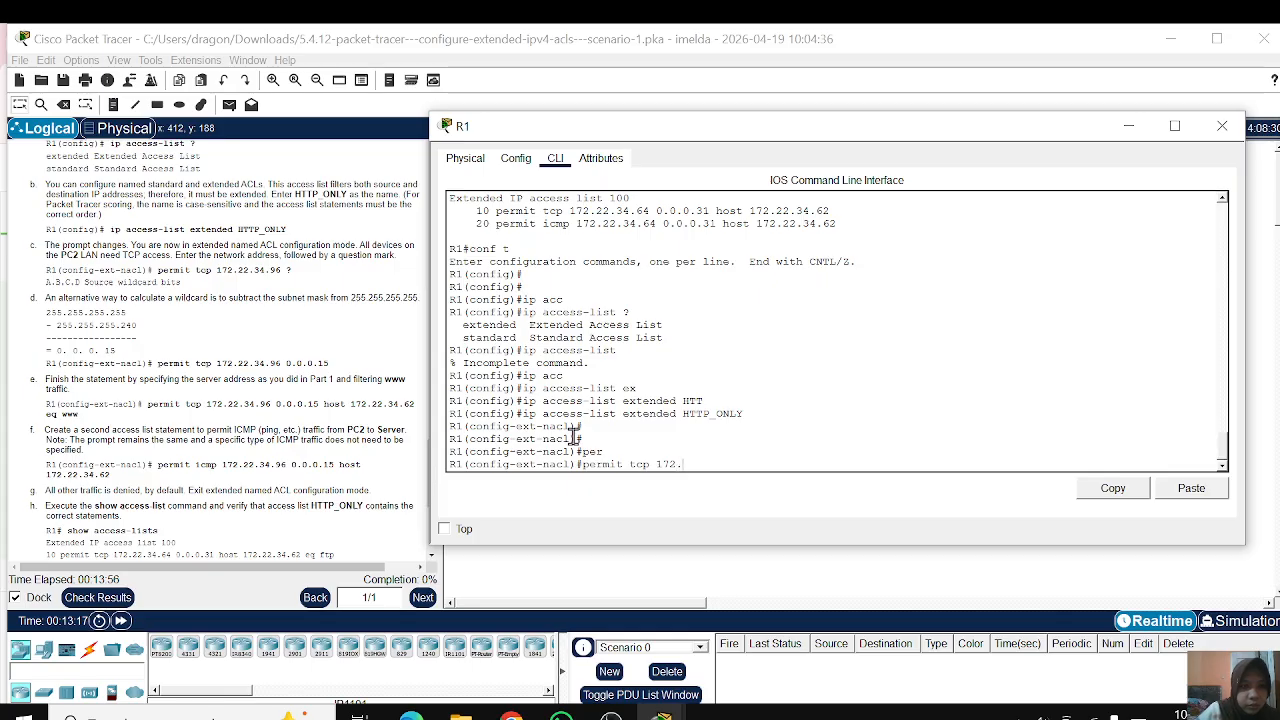
text(22.34.9)
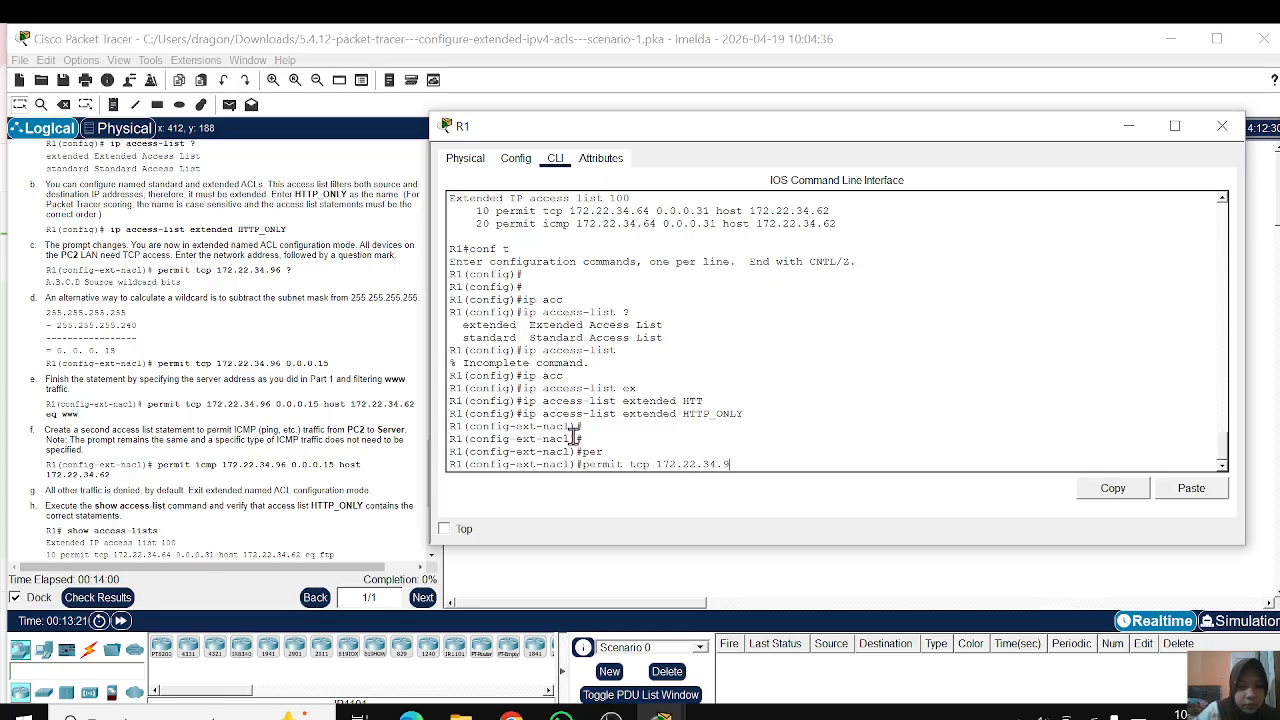
text(6)
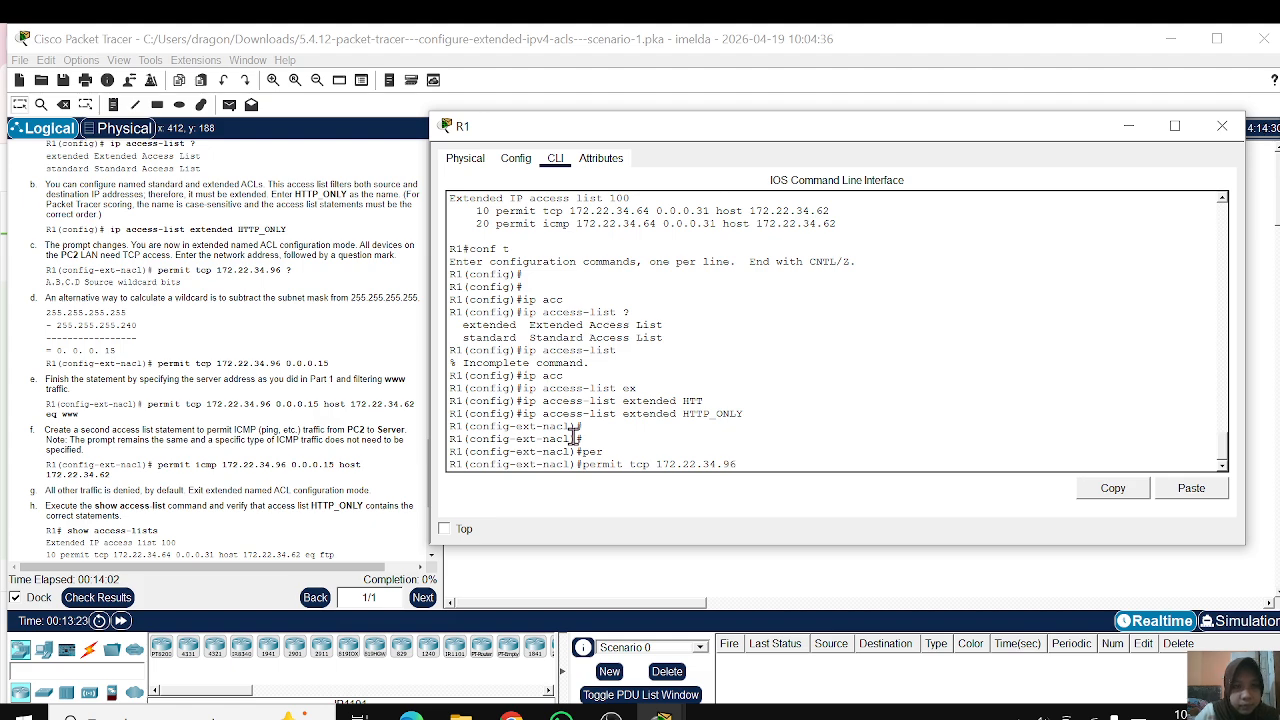
text( 0.0.0)
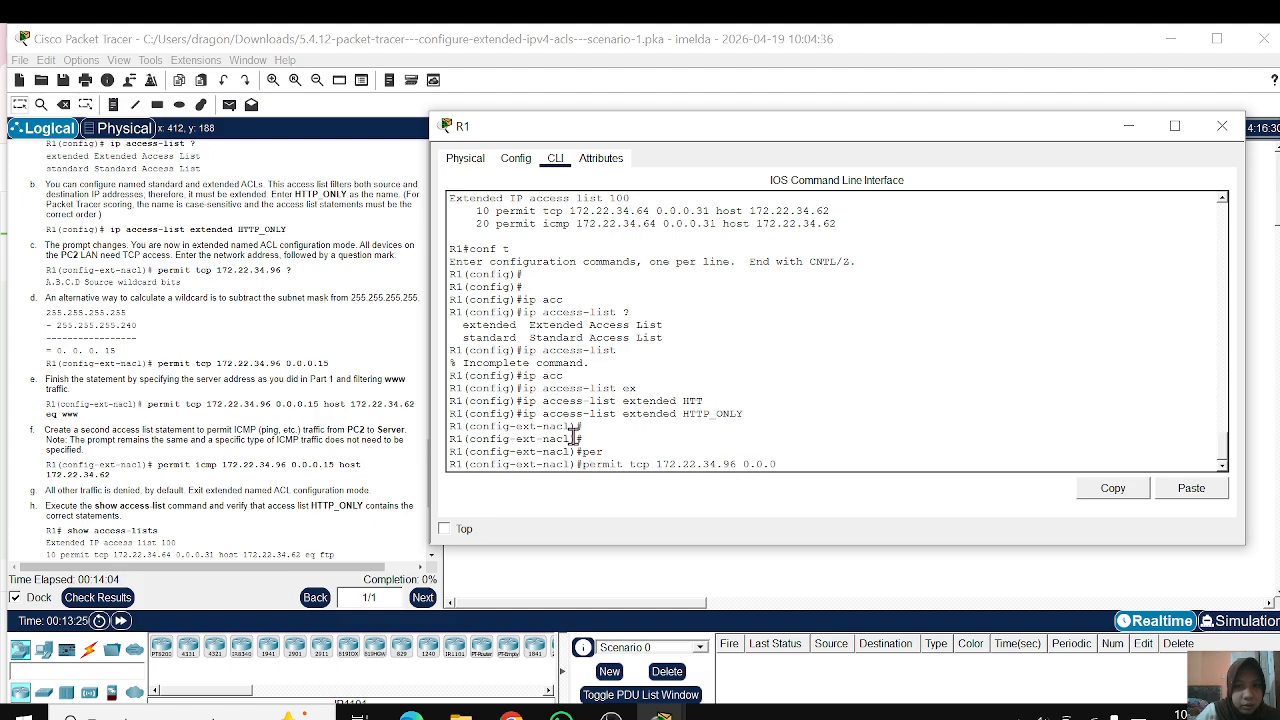
text(.15)
key(Return)
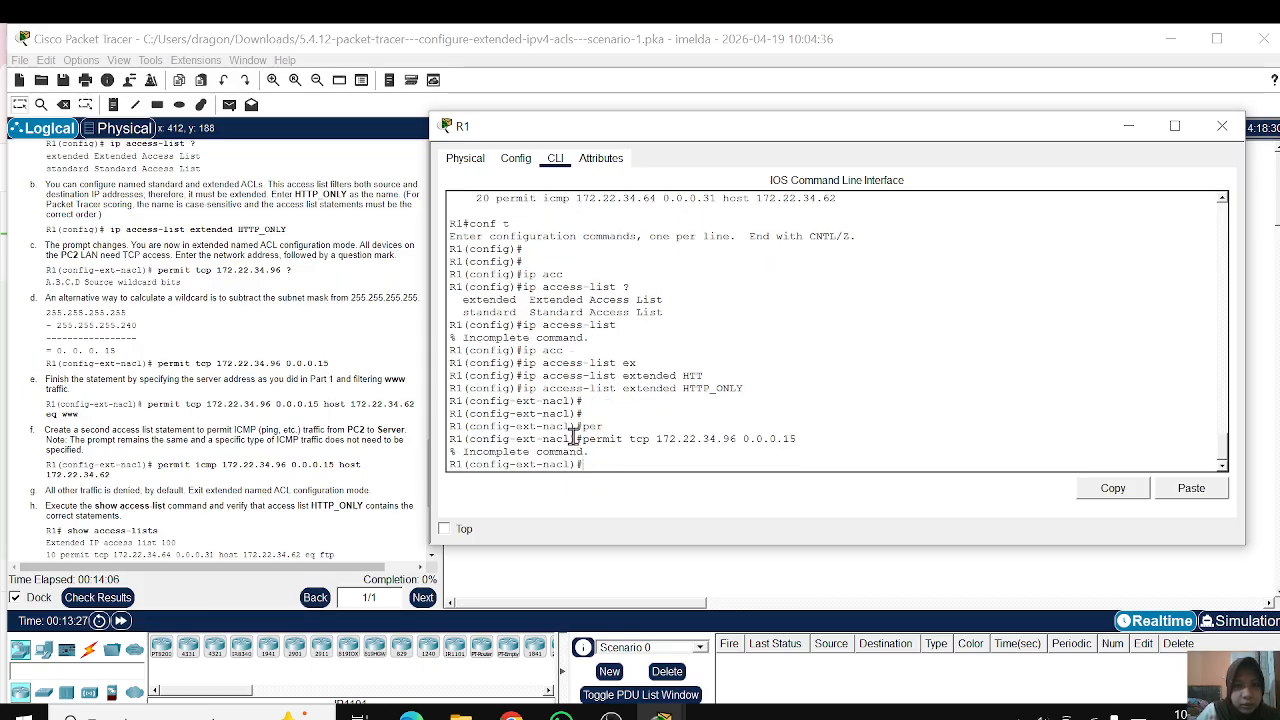
key(Return)
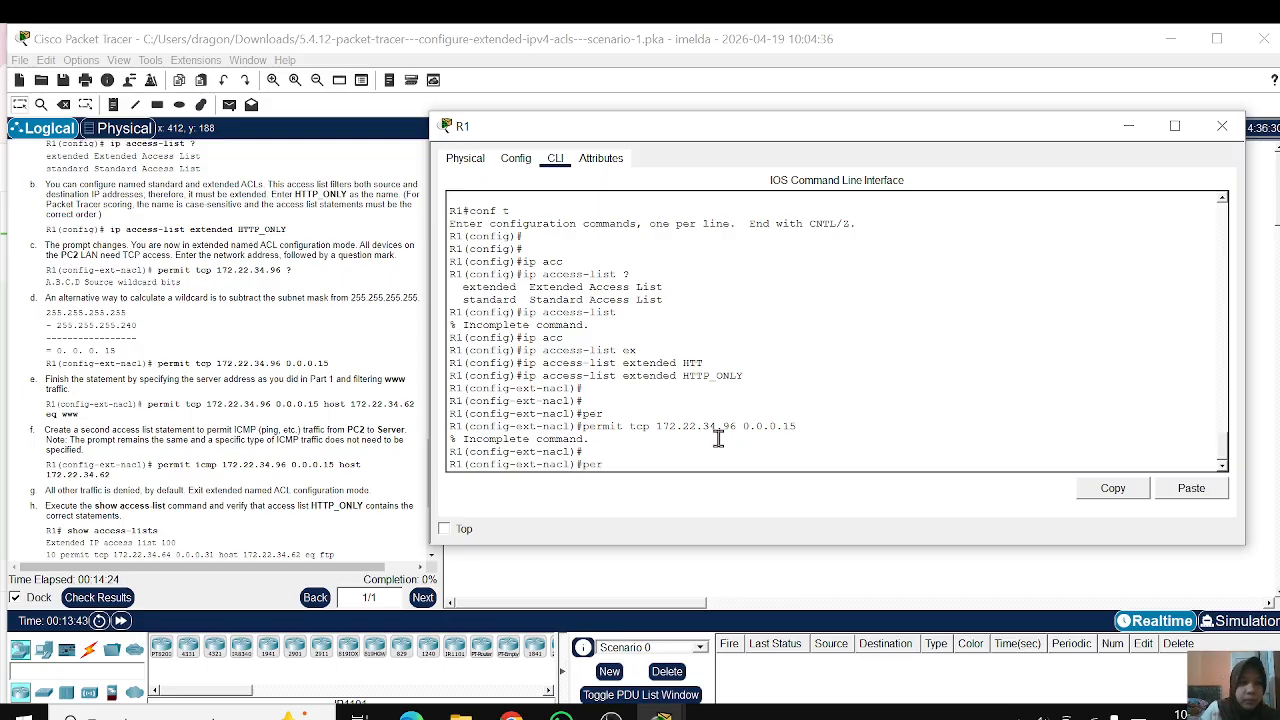
Step: Enter permit tcp 172.22.34.96 followed by ? to show the next argument the statement needs
key(Tab)
text(tc)
key(Tab)
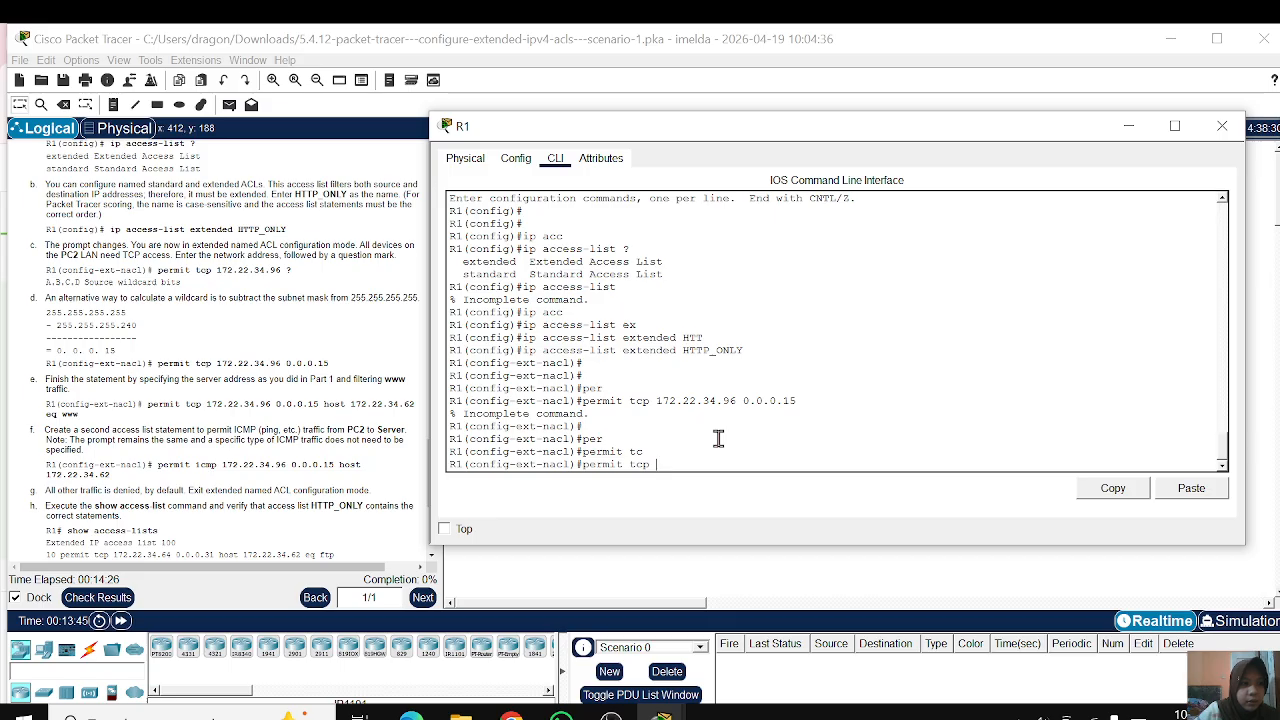
text(172)
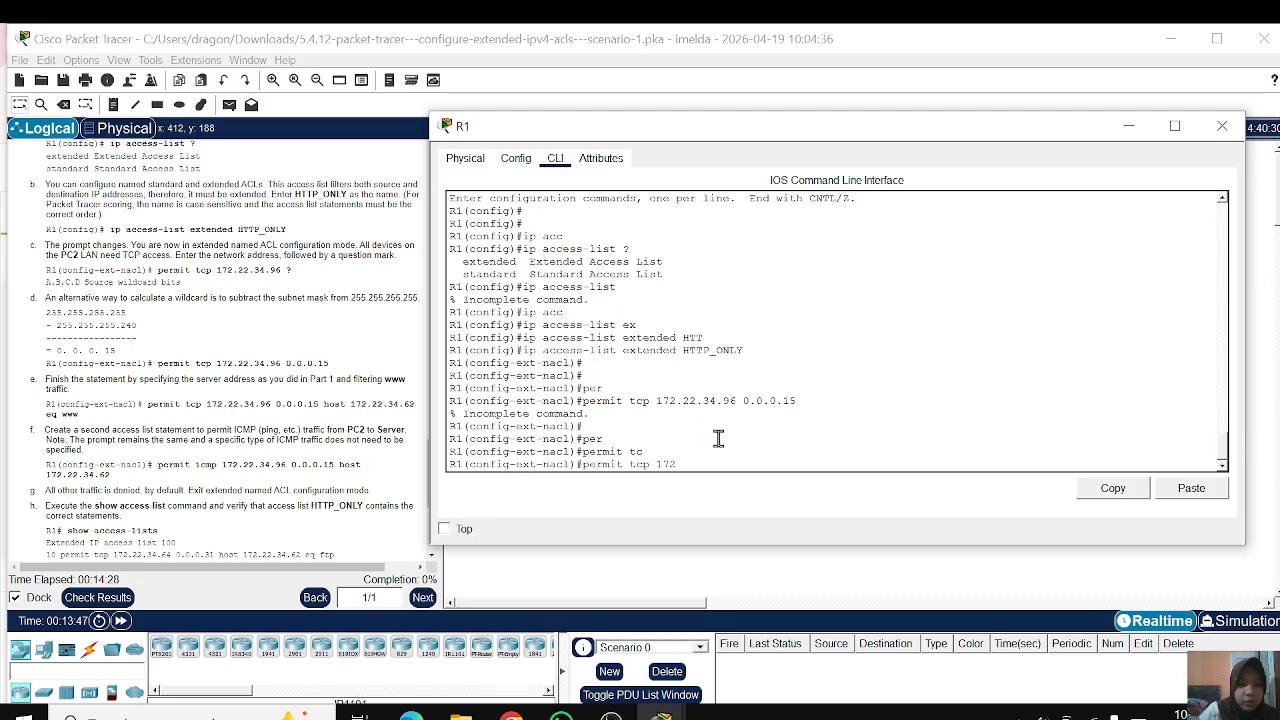
text(.22.)
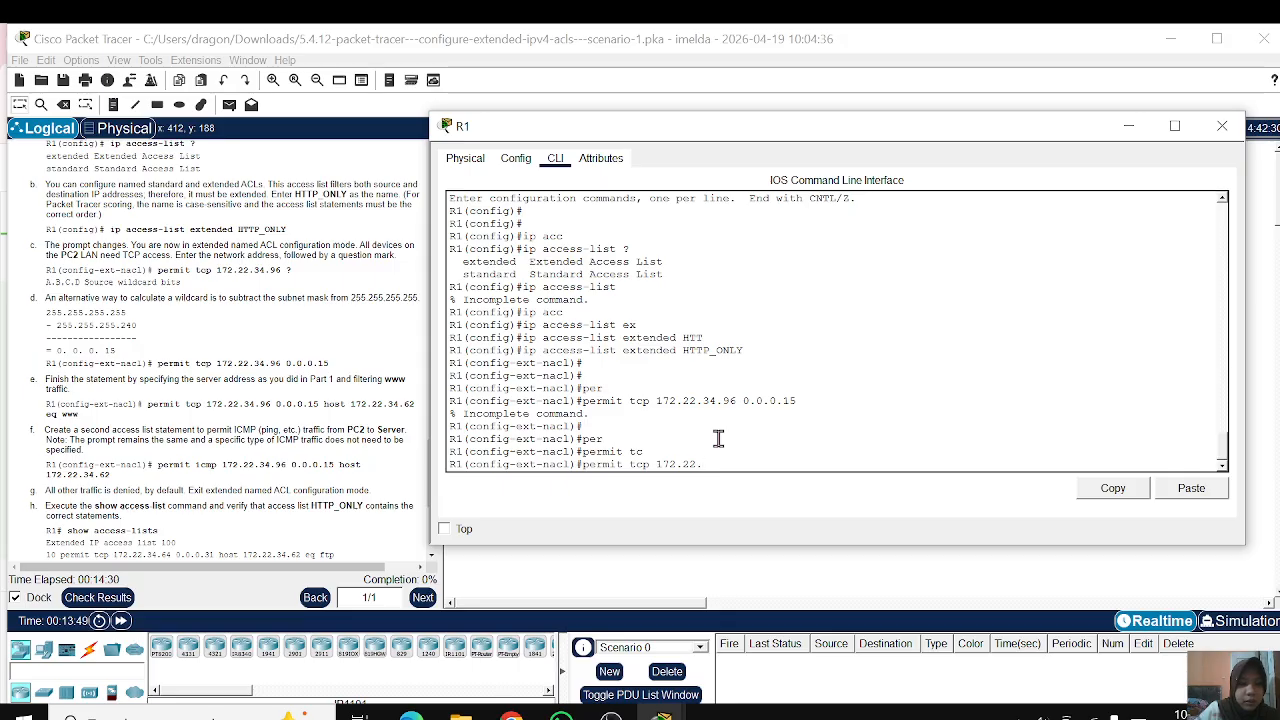
text(34.96 ?)
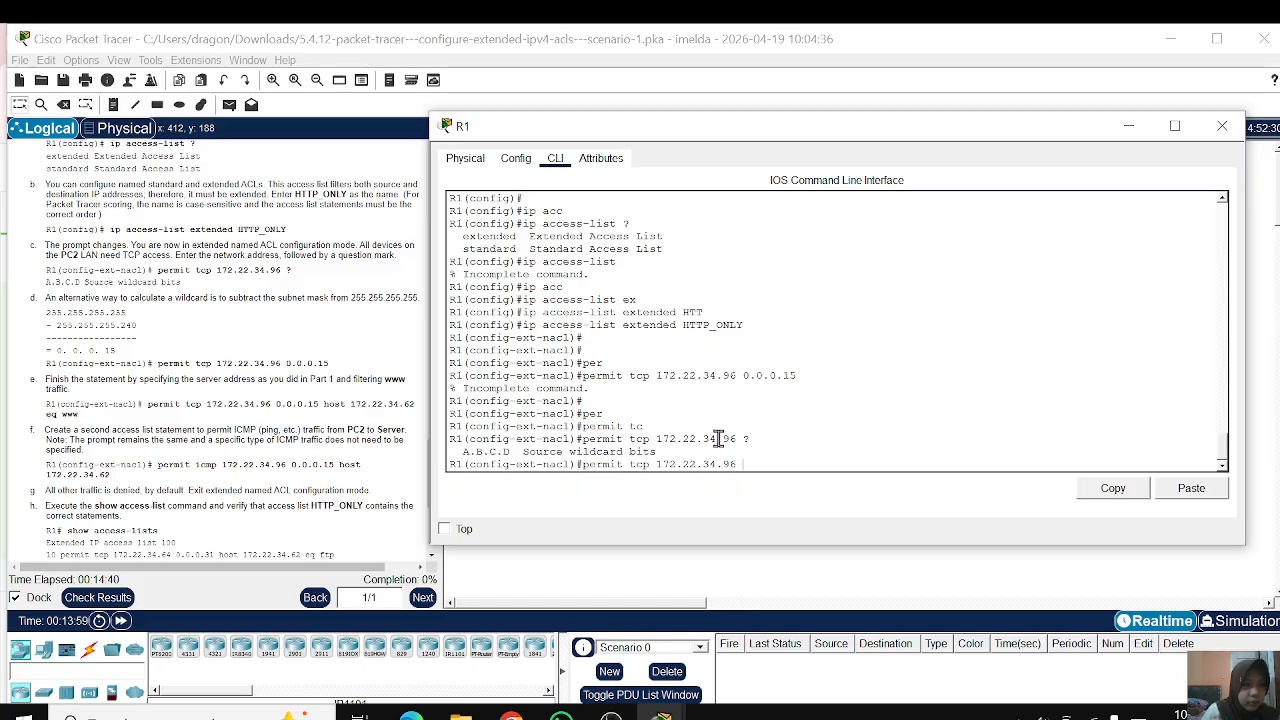
Step: Complete the TCP permit statement with wildcard 0.0.0.15, destination host 172.22.34.62 and eq www, and submit it
text(0.0.0.15)
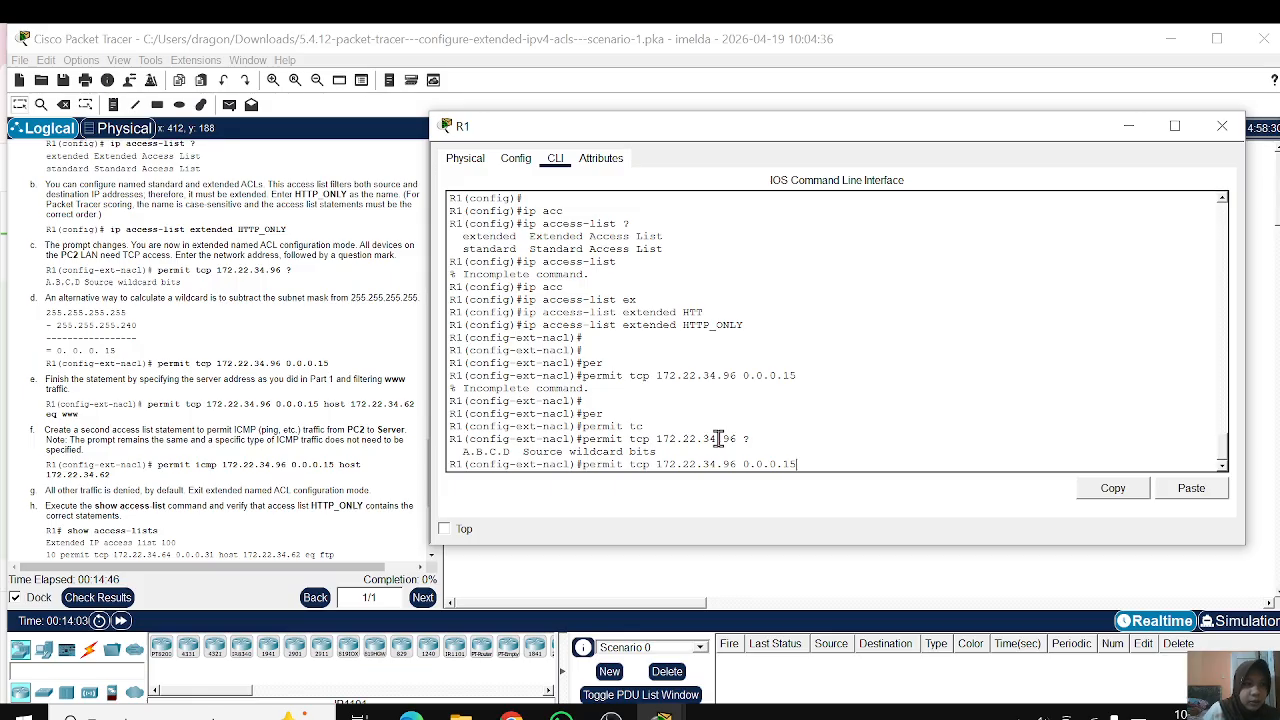
text(h)
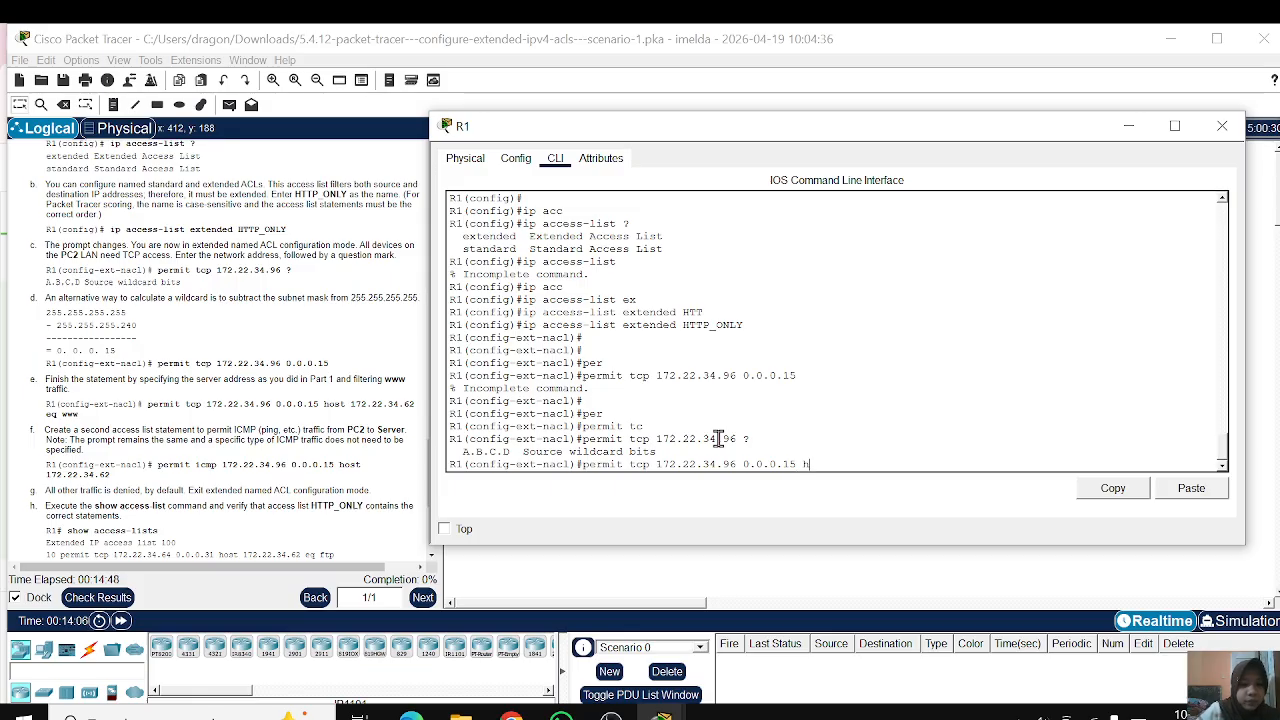
key(Tab)
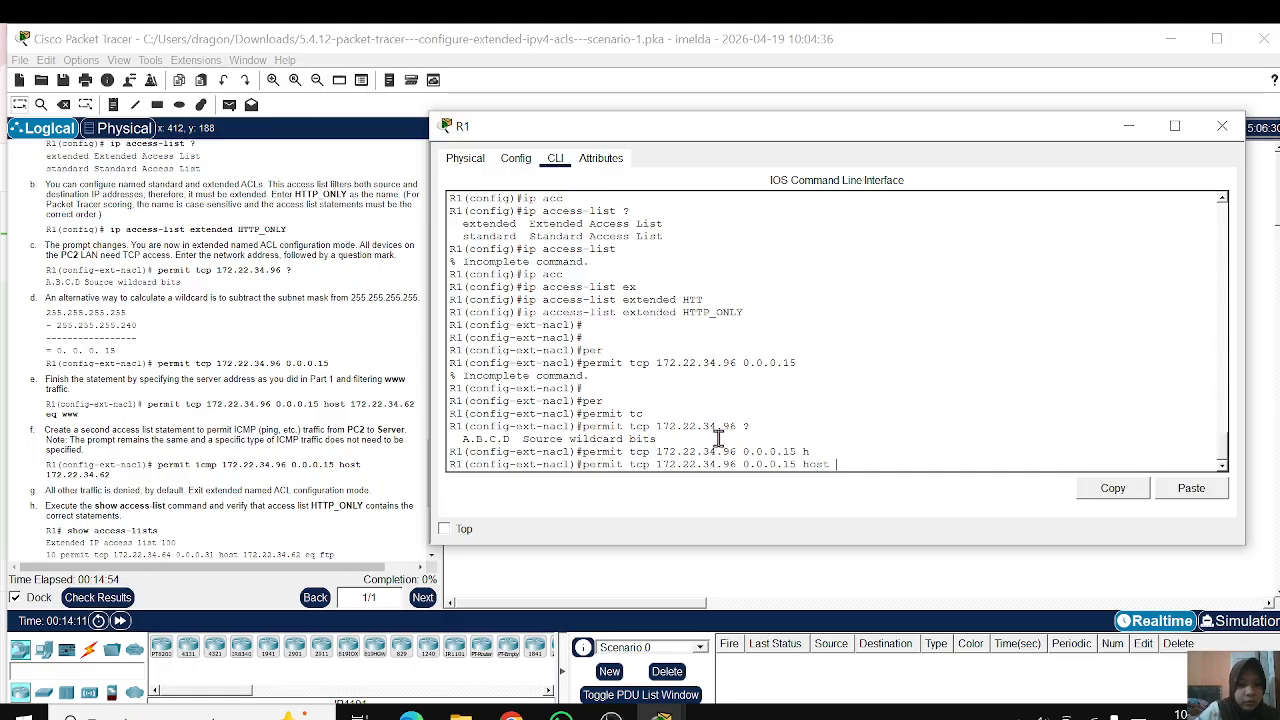
text(172.2)
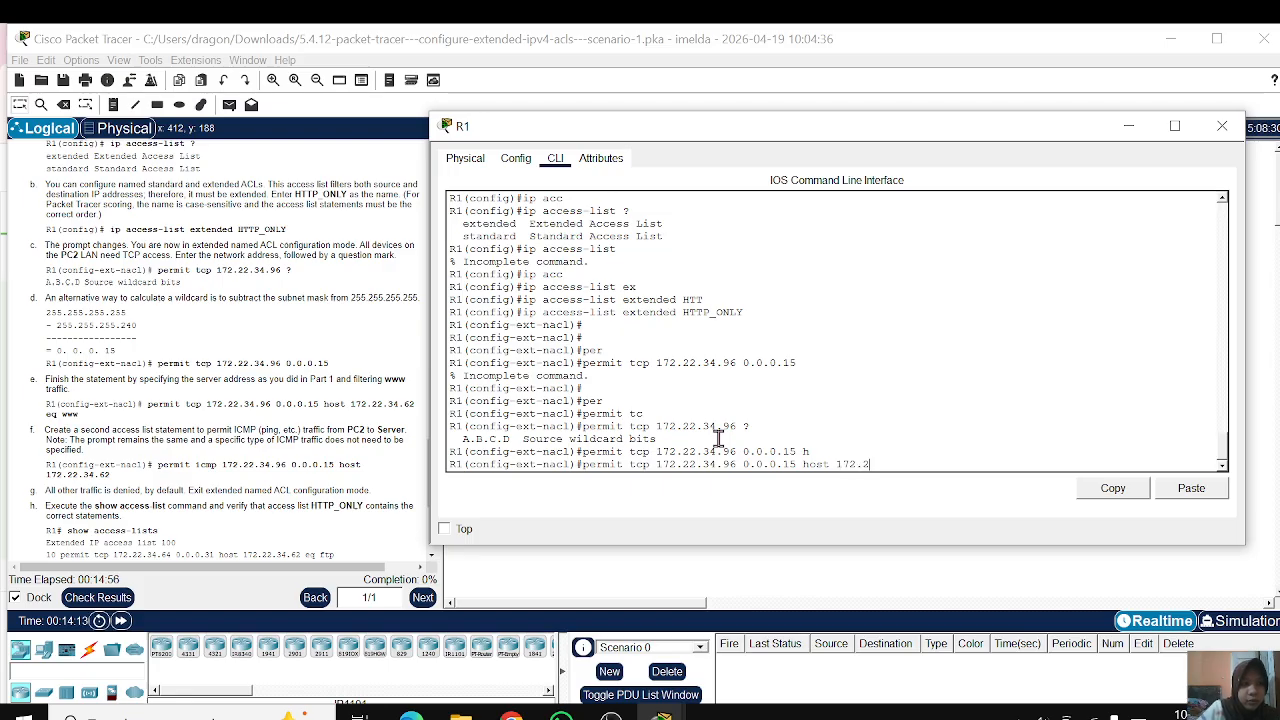
text(2.34.)
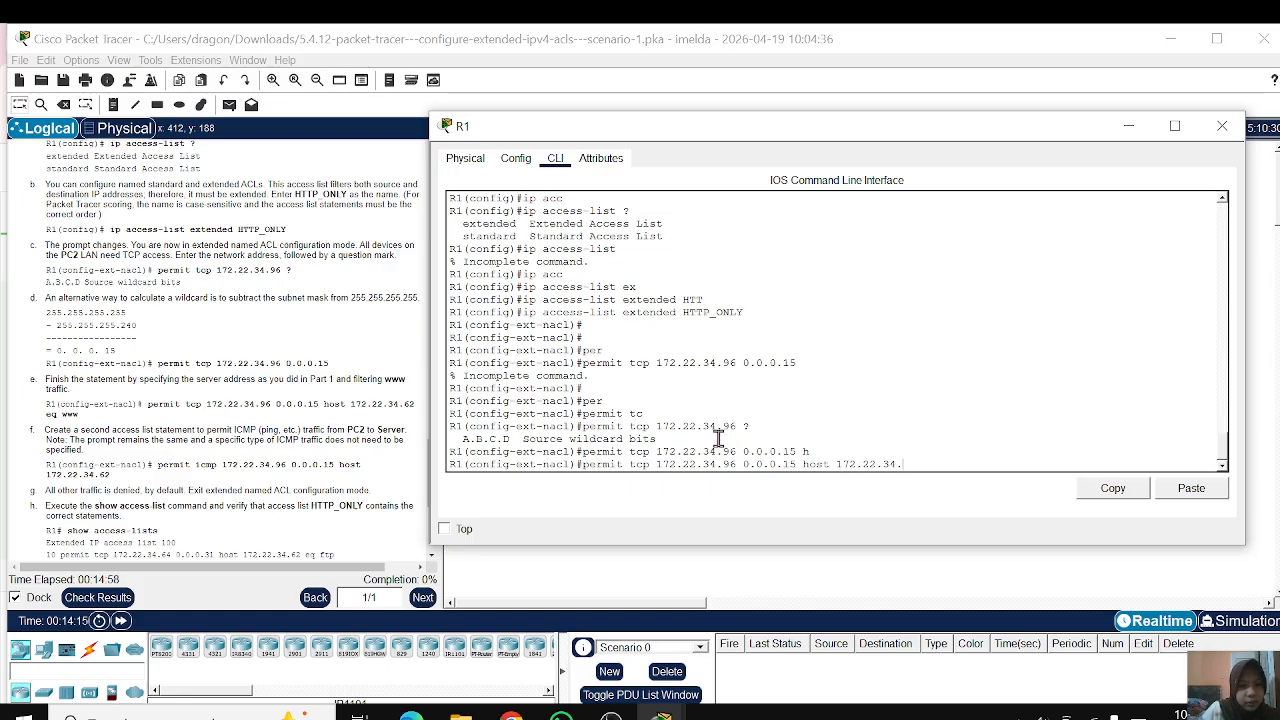
text(62)
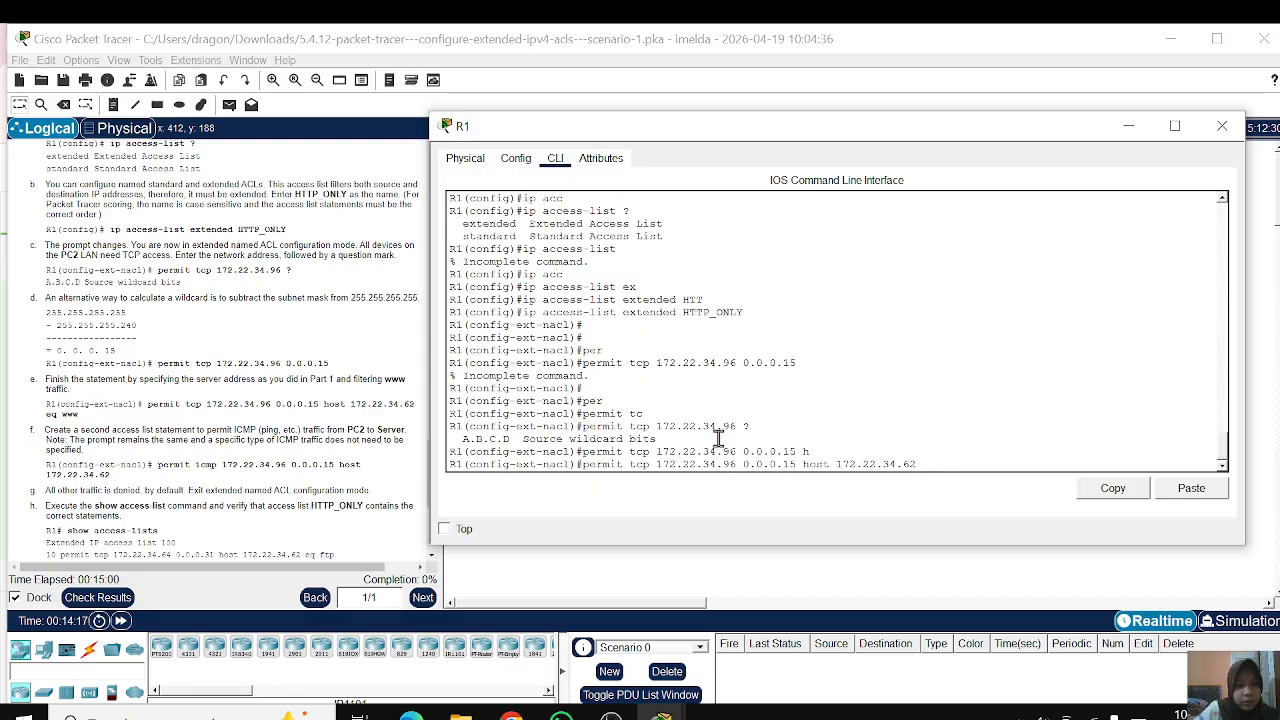
text( eq www)
key(Return)
key(Return)
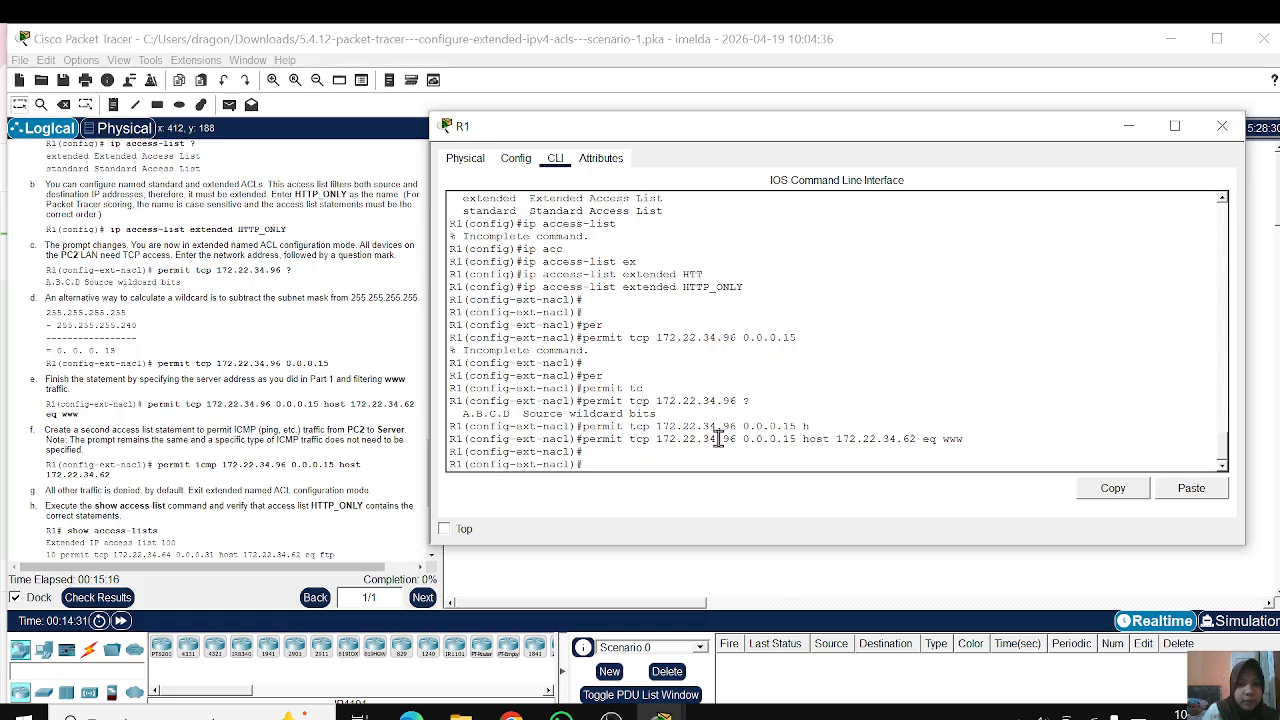
Step: Add an HTTP_ONLY statement permitting icmp from 172.22.34.96 with wildcard 0.0.0.15 to host 172.22.34.62
text(pe)
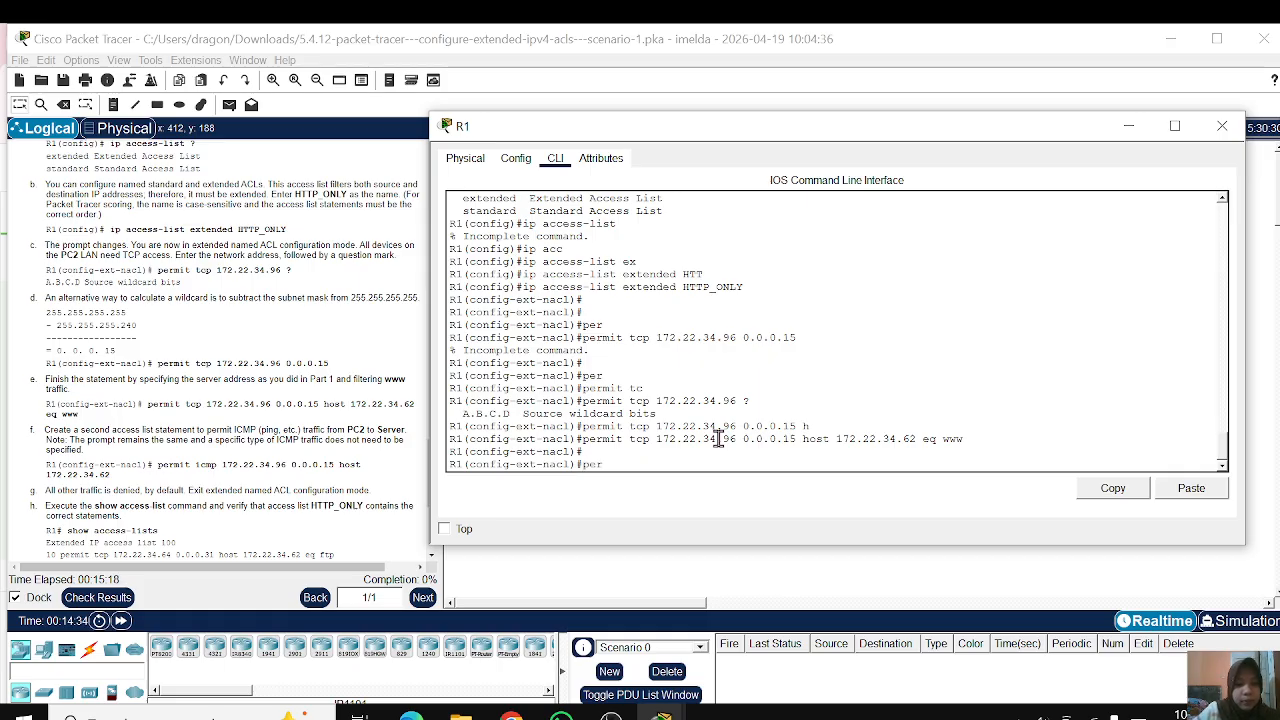
text(r)
key(Tab)
text(ic)
key(Tab)
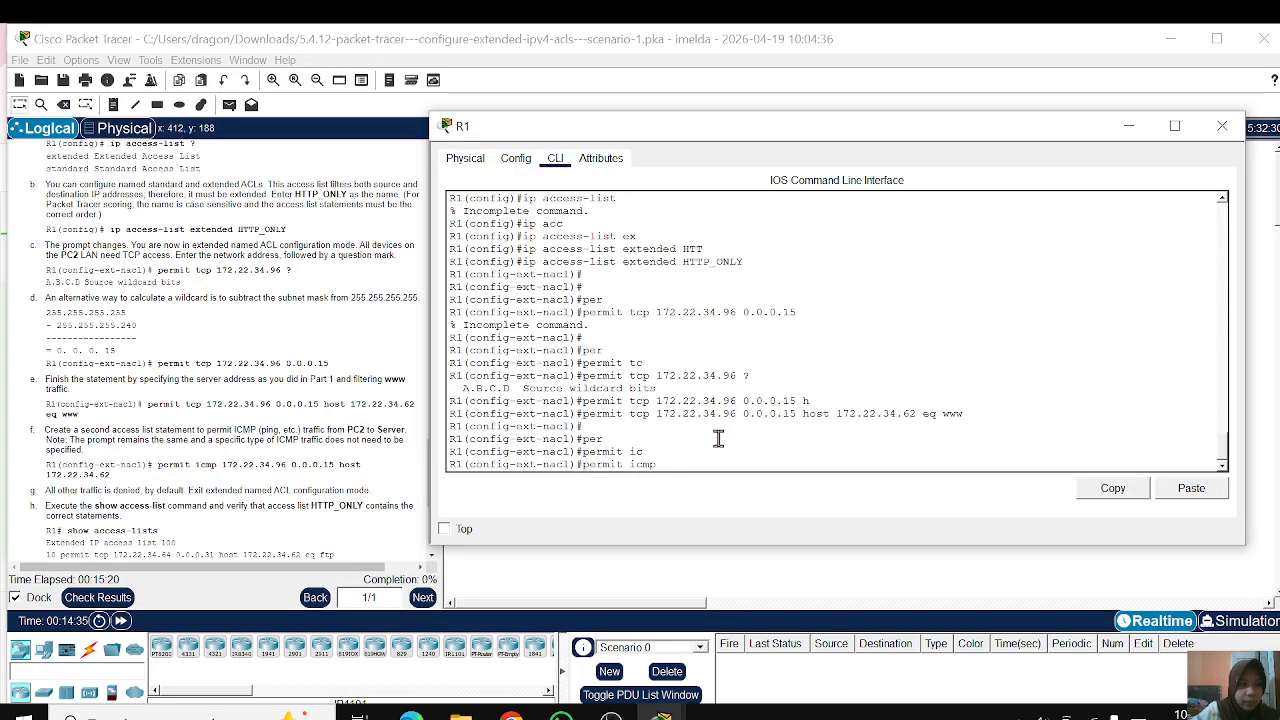
text(172)
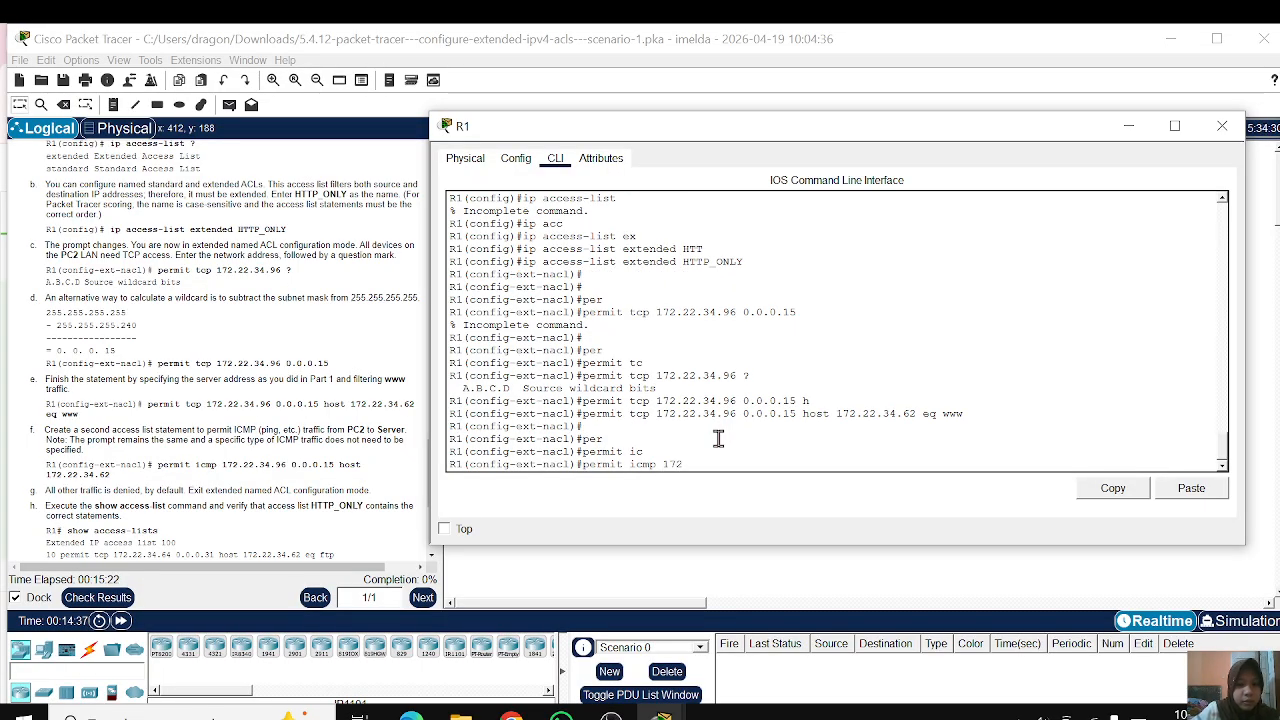
text(.22.34.96)
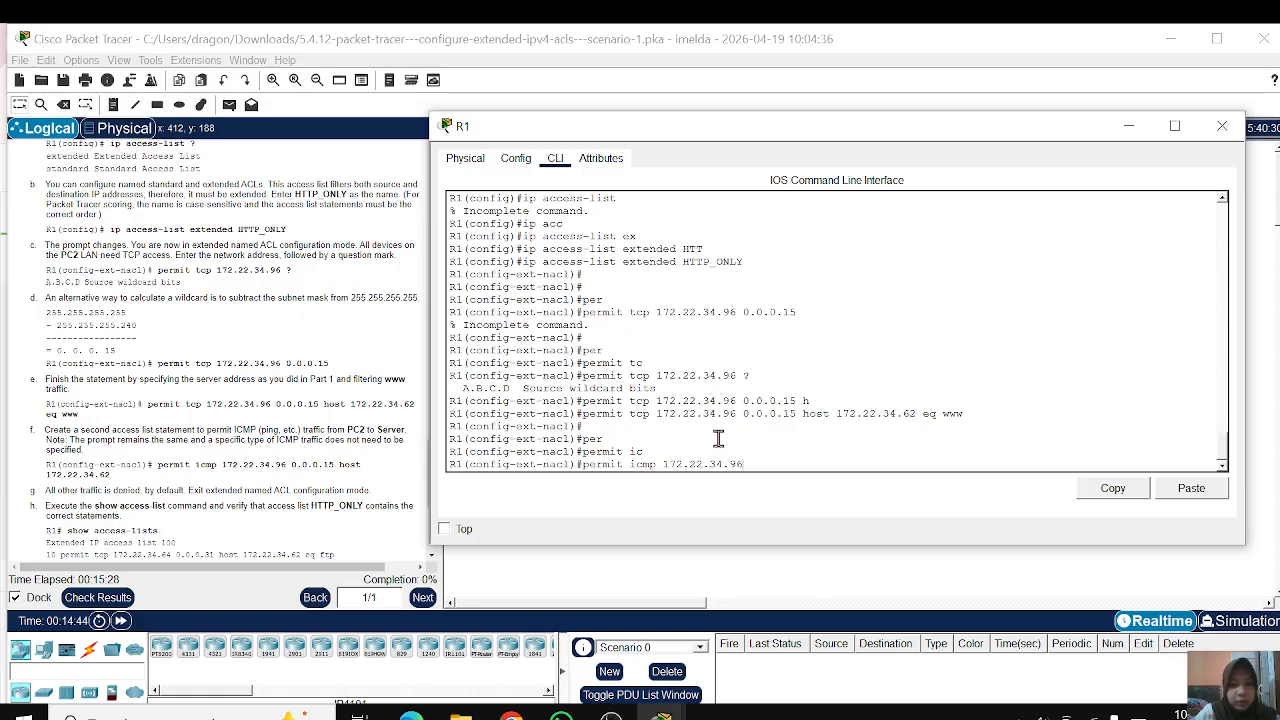
text( 0.0.0)
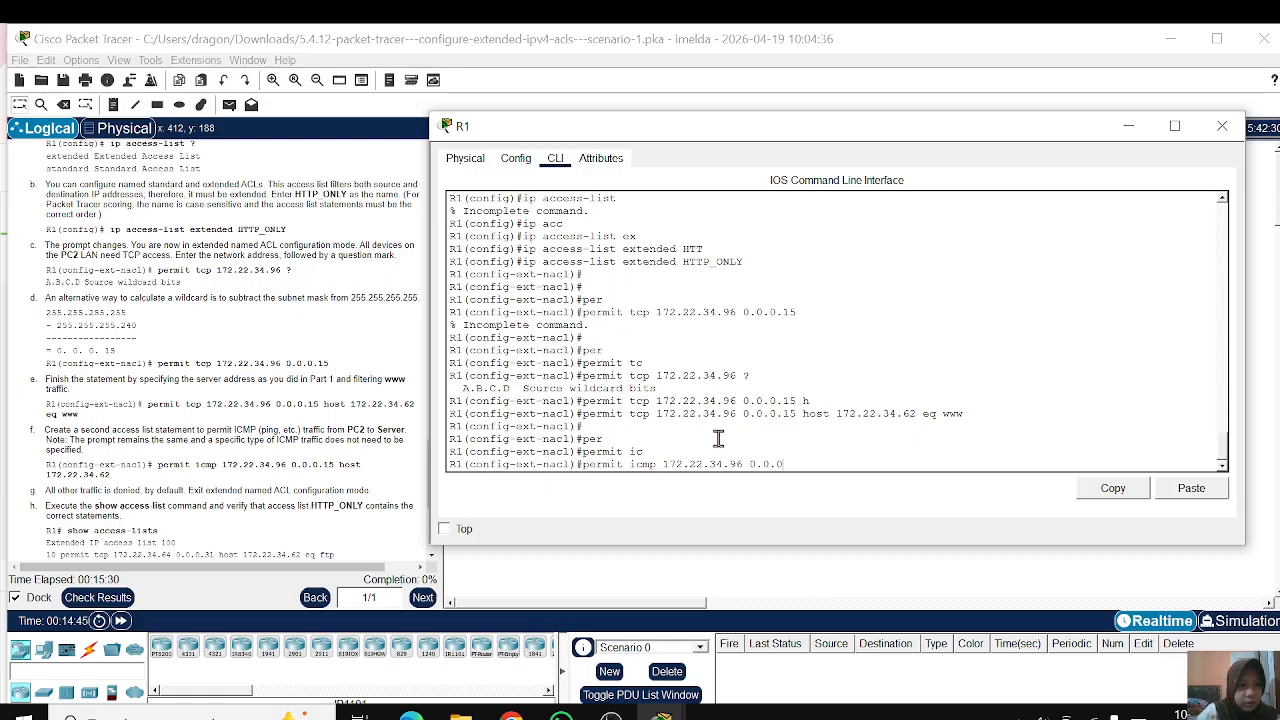
text(.15 )
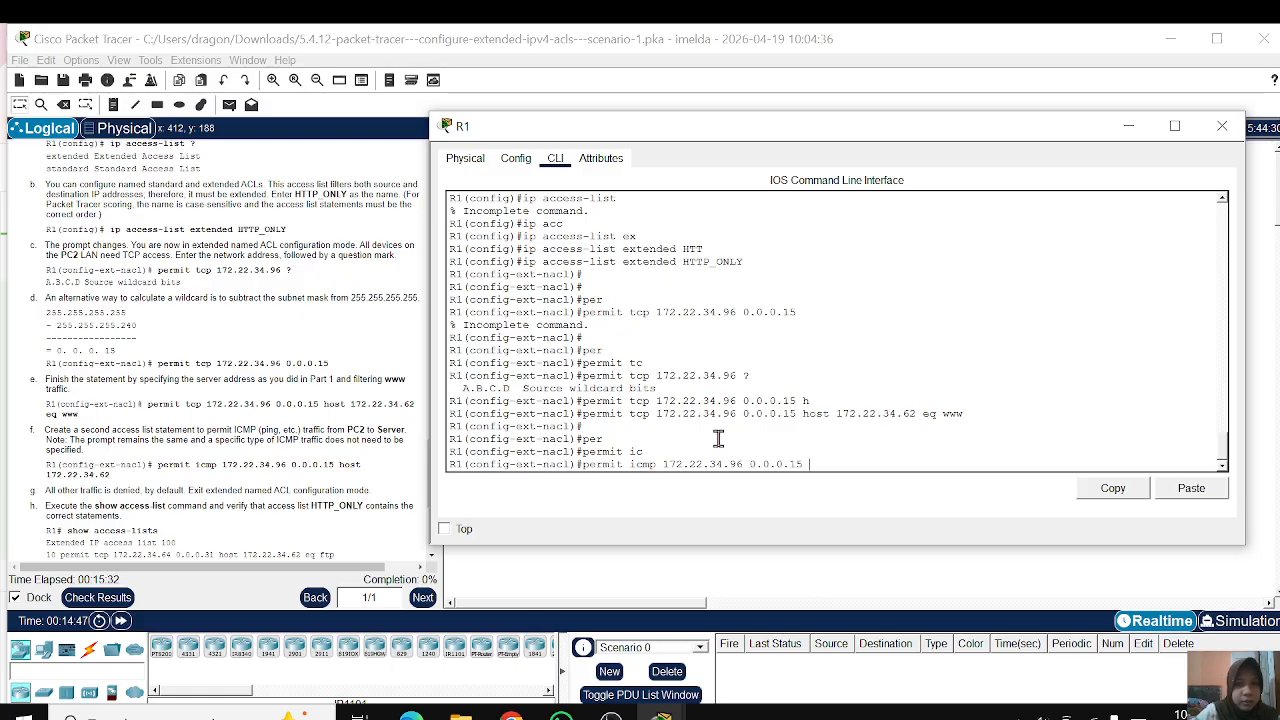
text(h)
key(Tab)
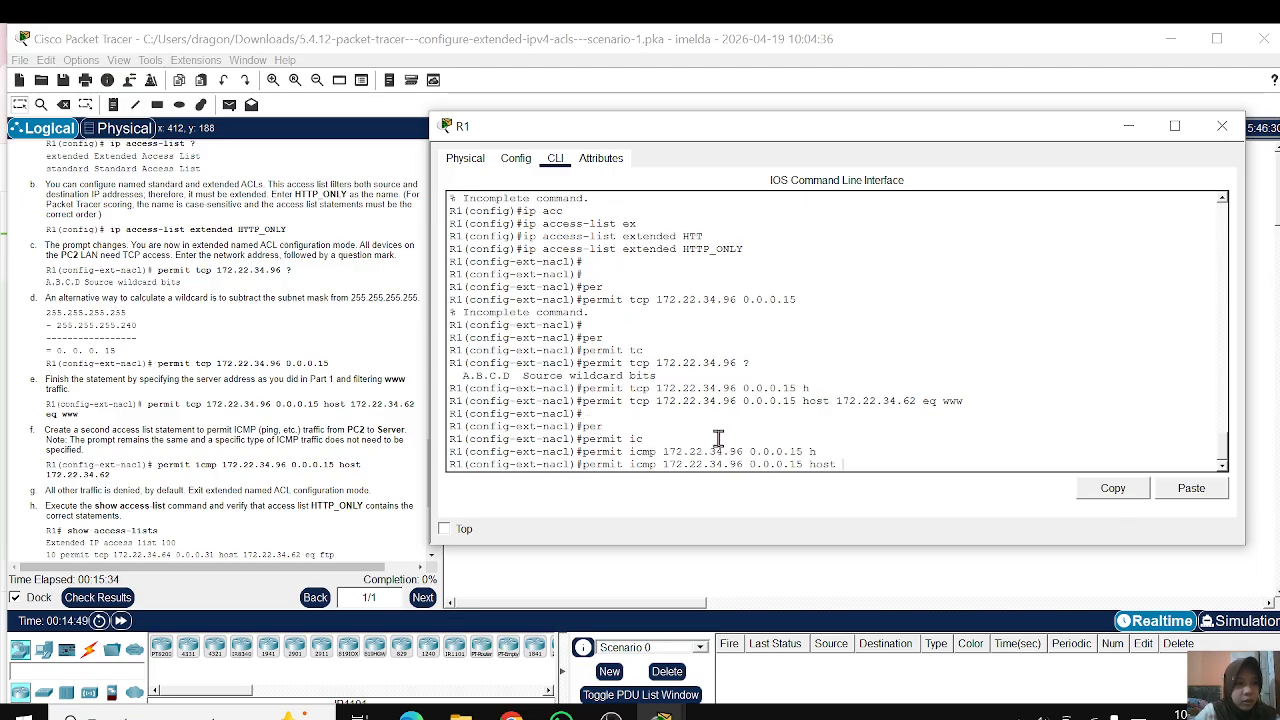
text(172.)
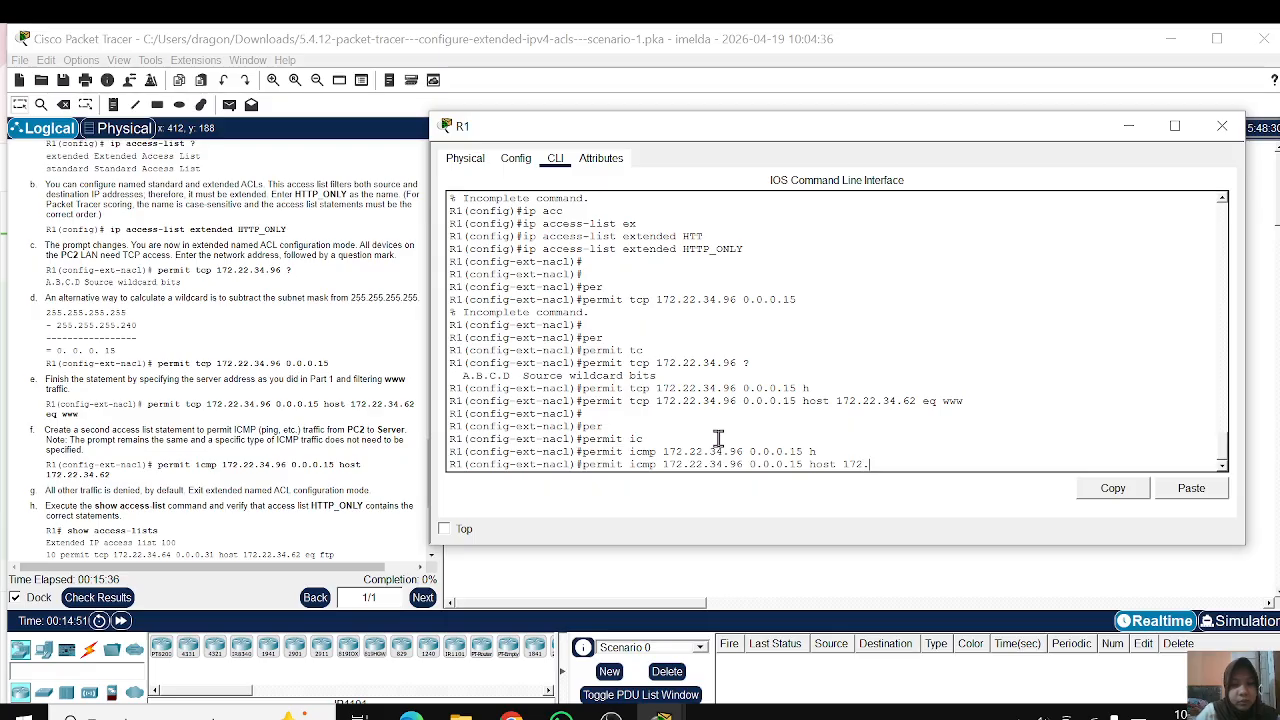
text(22)
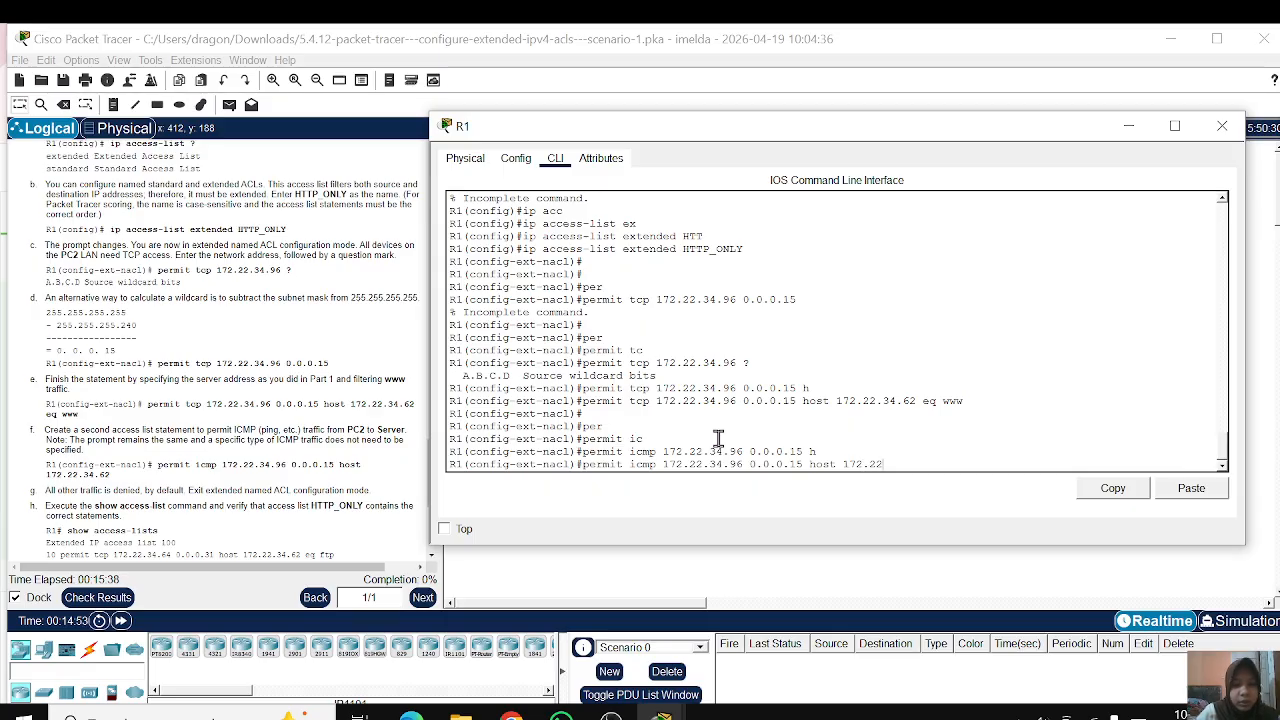
text(.34.)
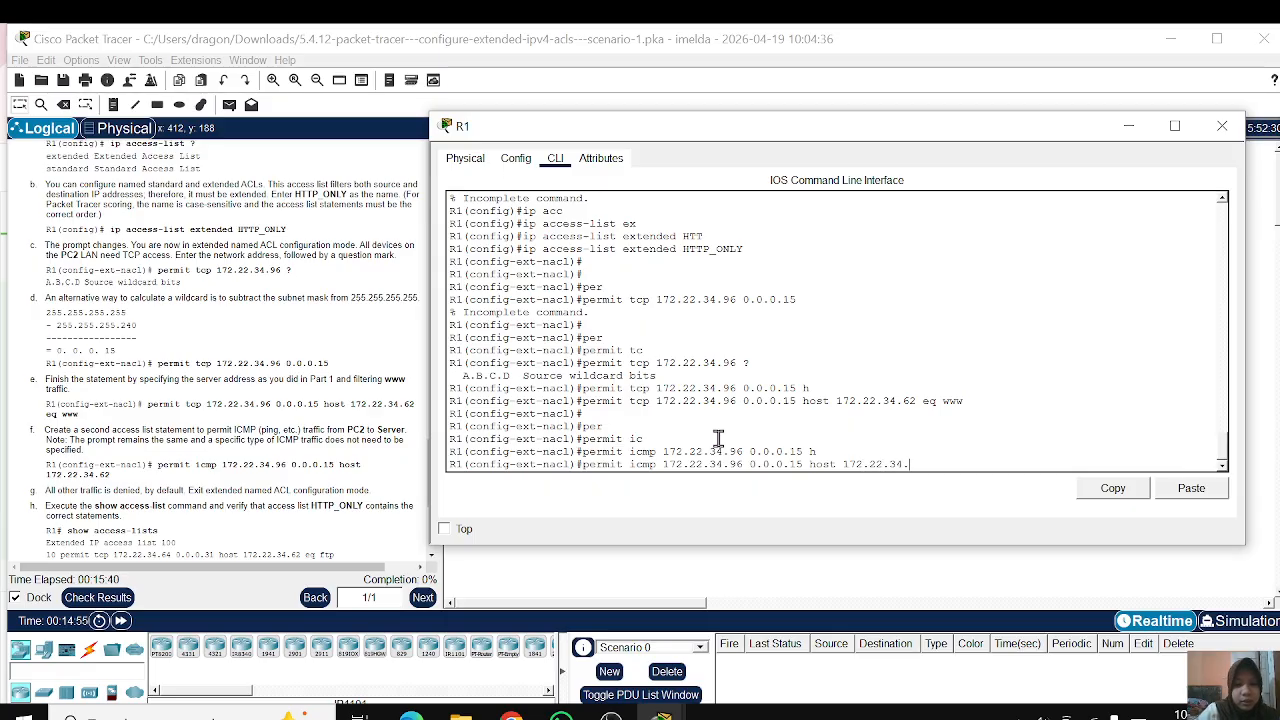
text(62)
key(Return)
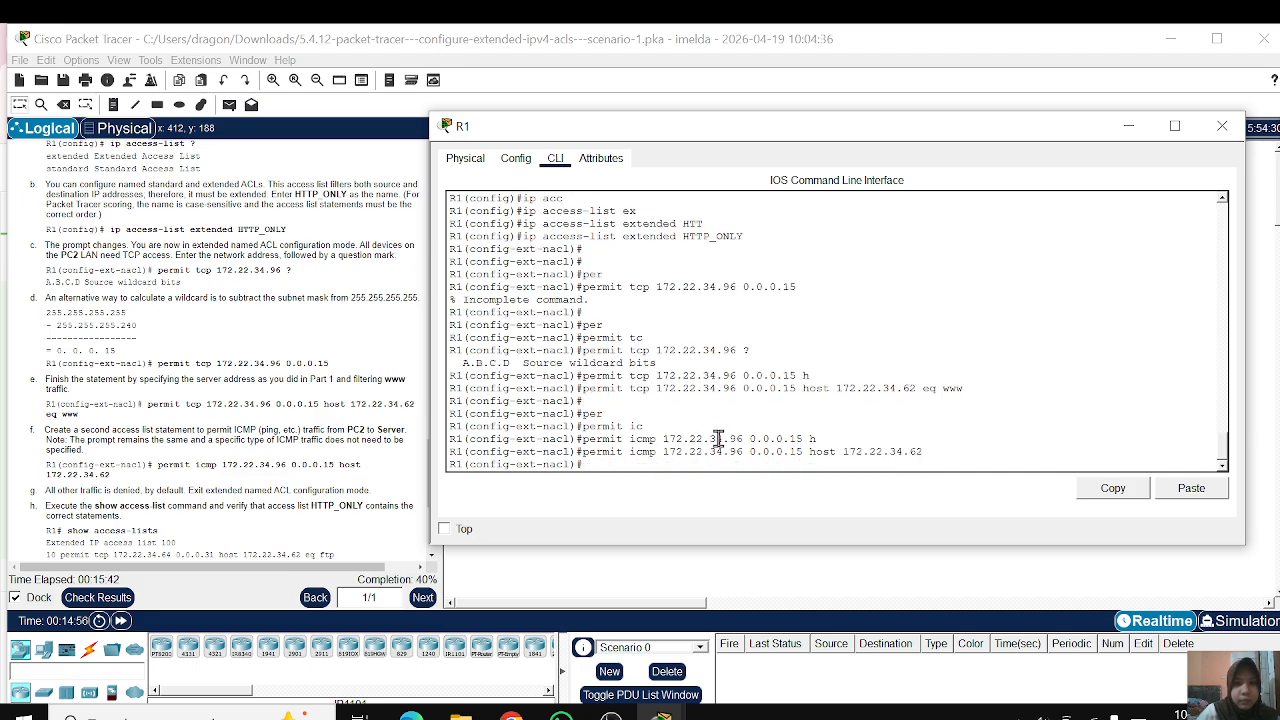
key(Return)
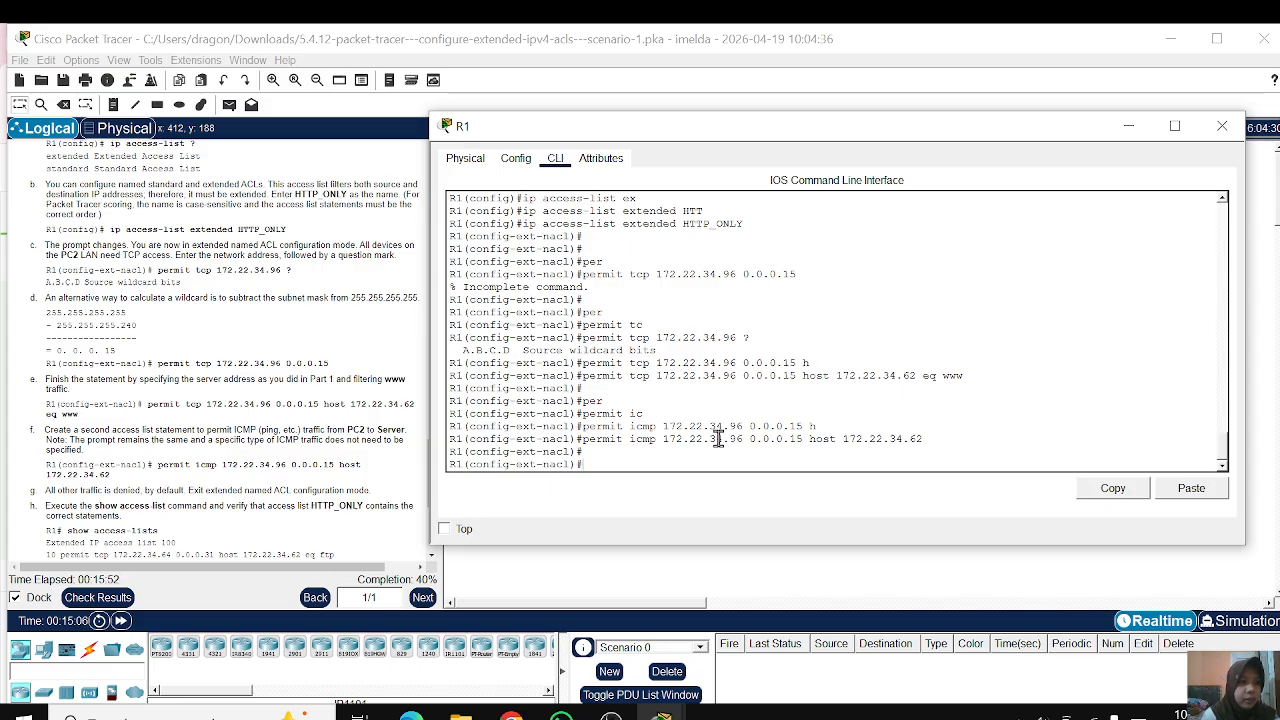
Step: End the named ACL configuration on R1 and return to privileged EXEC mode
text(end)
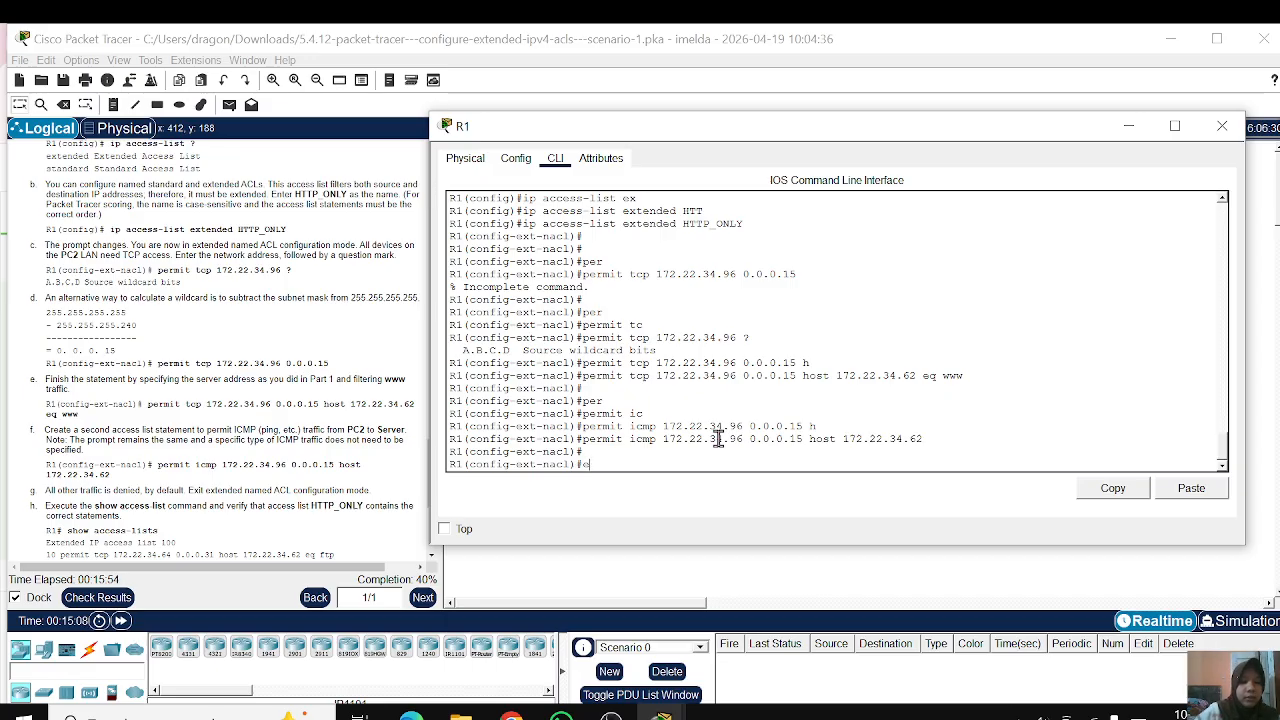
key(Return)
key(Return)
key(Return)
key(Return)
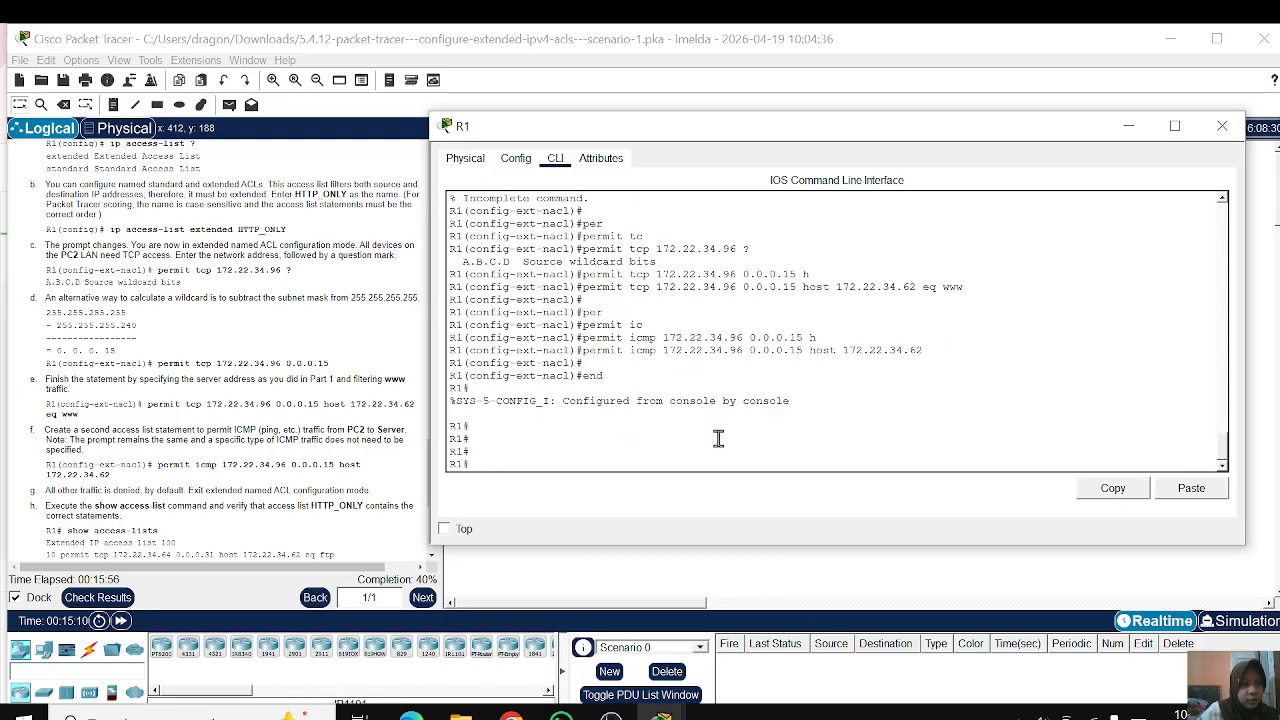
Step: Run show access-lists on R1 and examine the statements of ACL 100 and HTTP_ONLY
text(sh)
key(Tab)
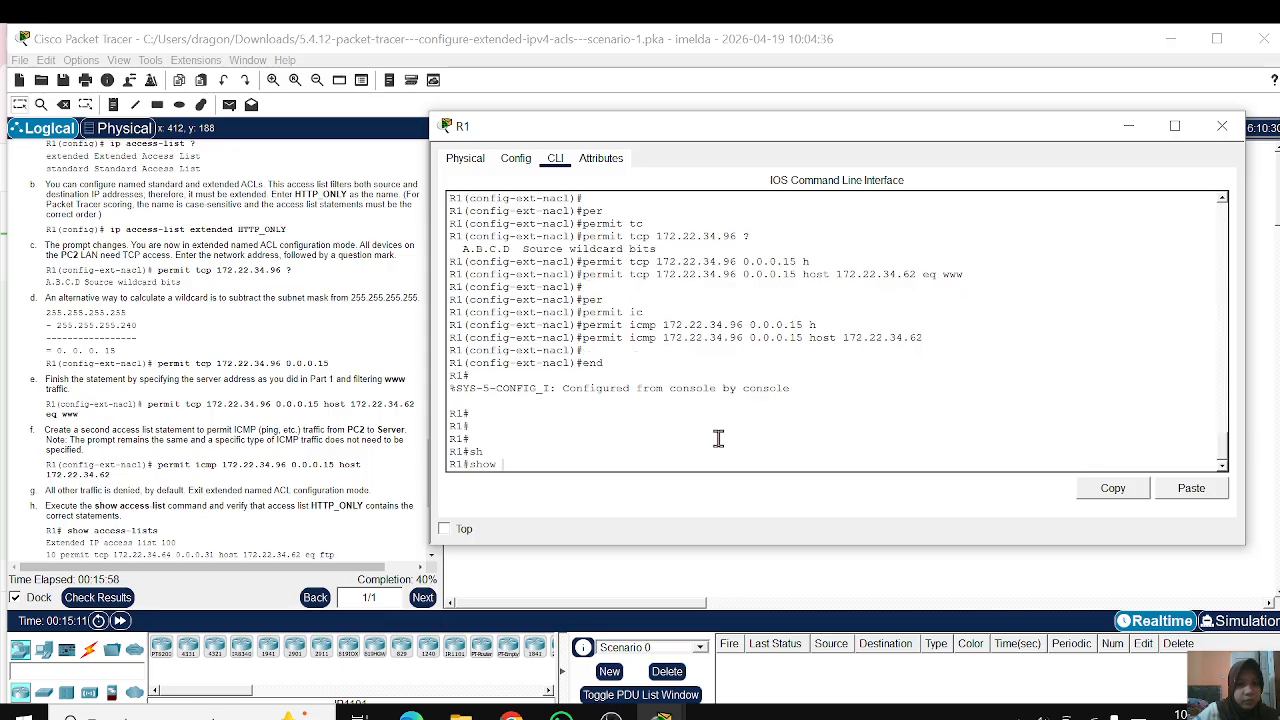
text(acc)
key(Tab)
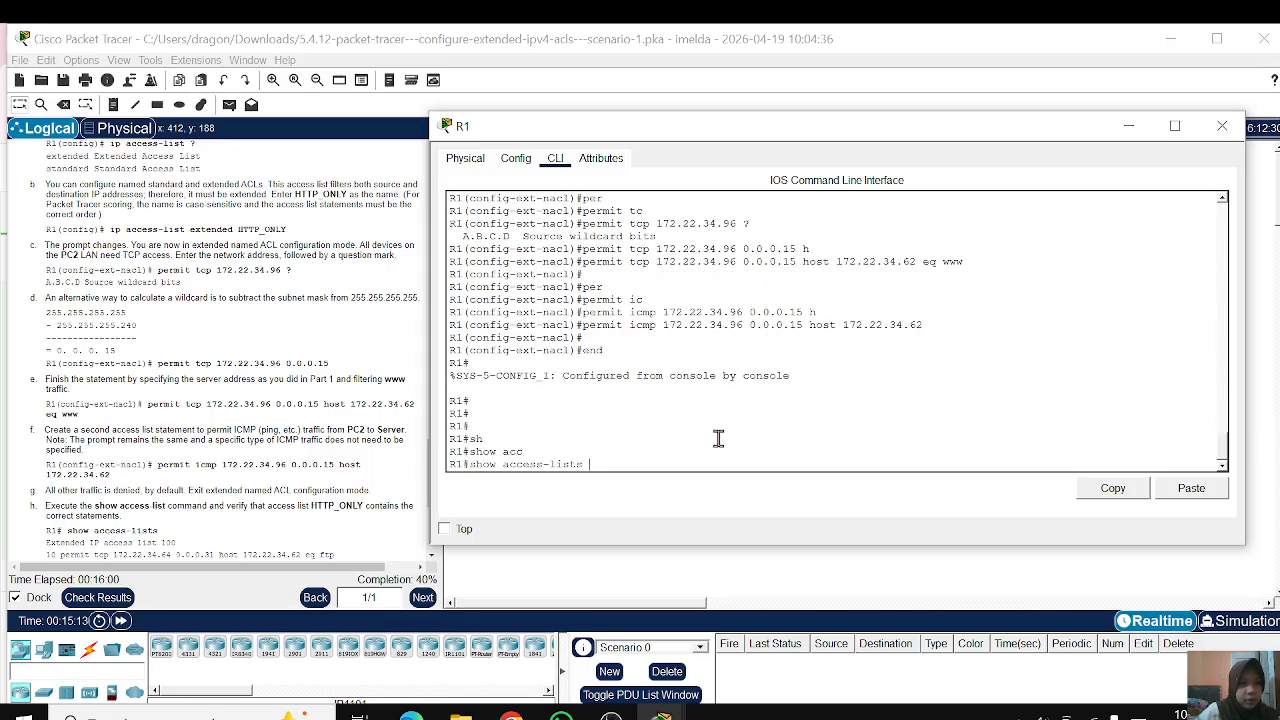
key(Return)
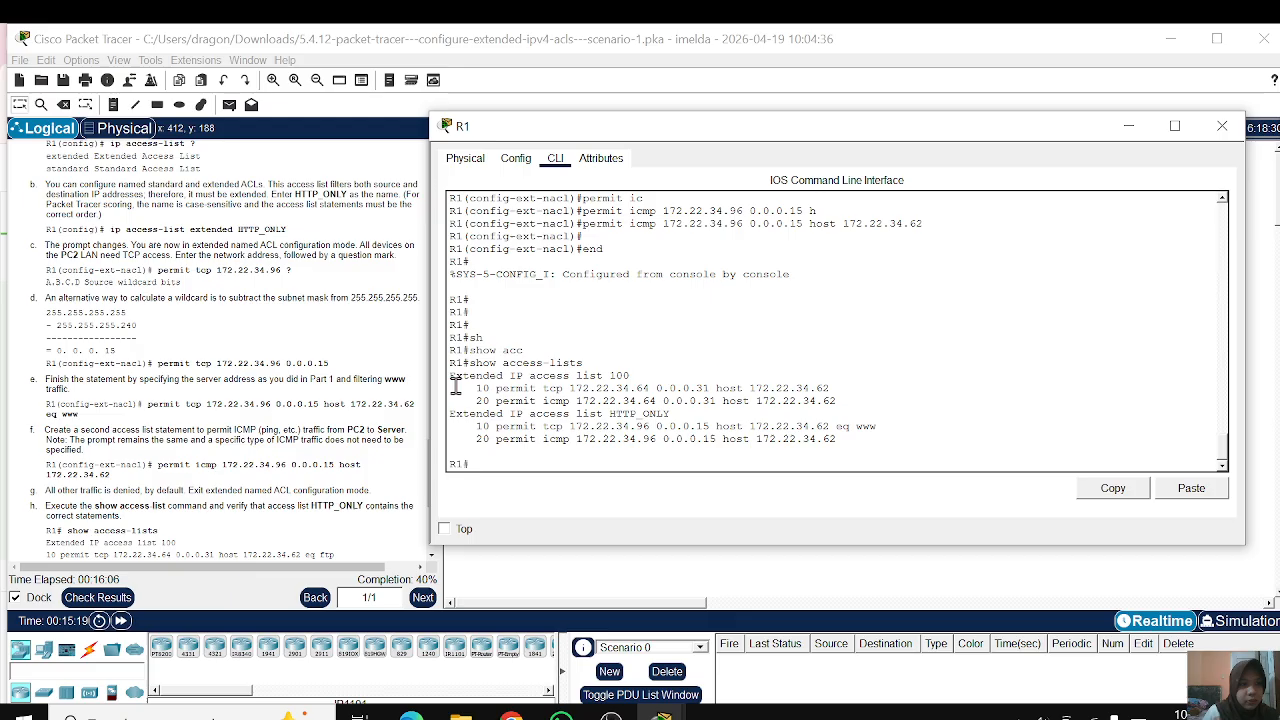
drag(456, 387, 580, 359)
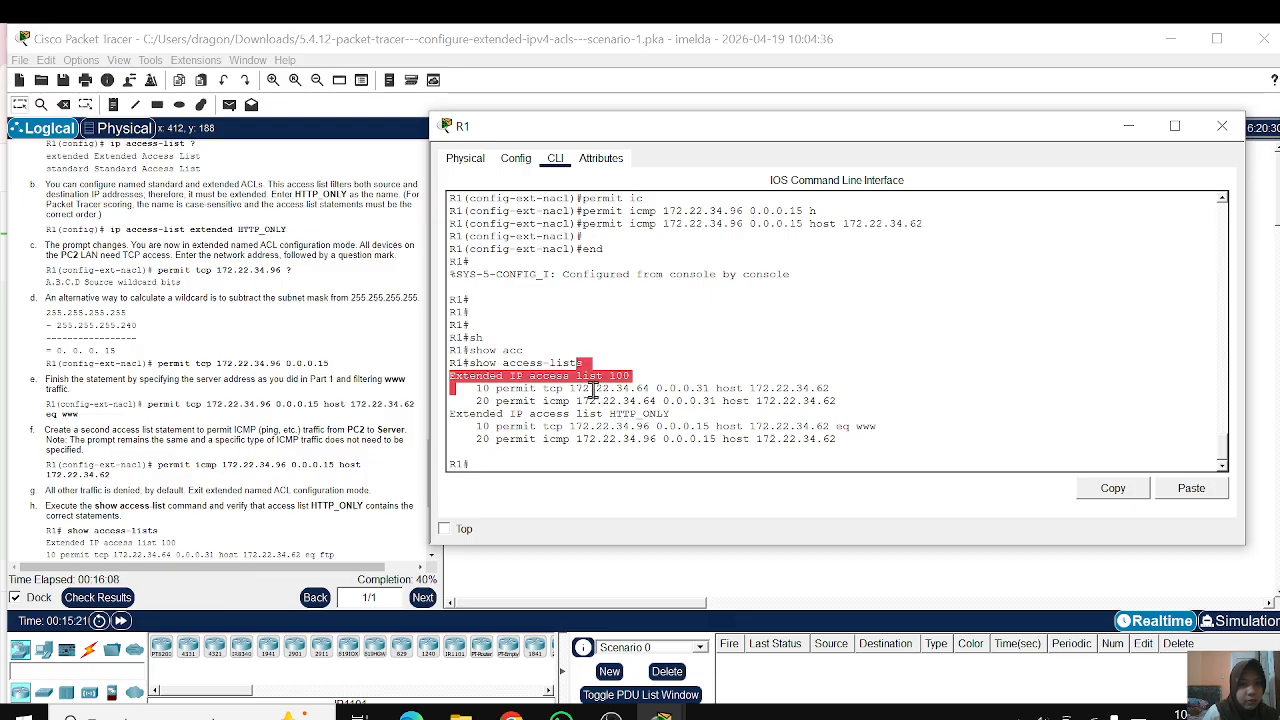
drag(562, 423, 675, 428)
click(675, 436)
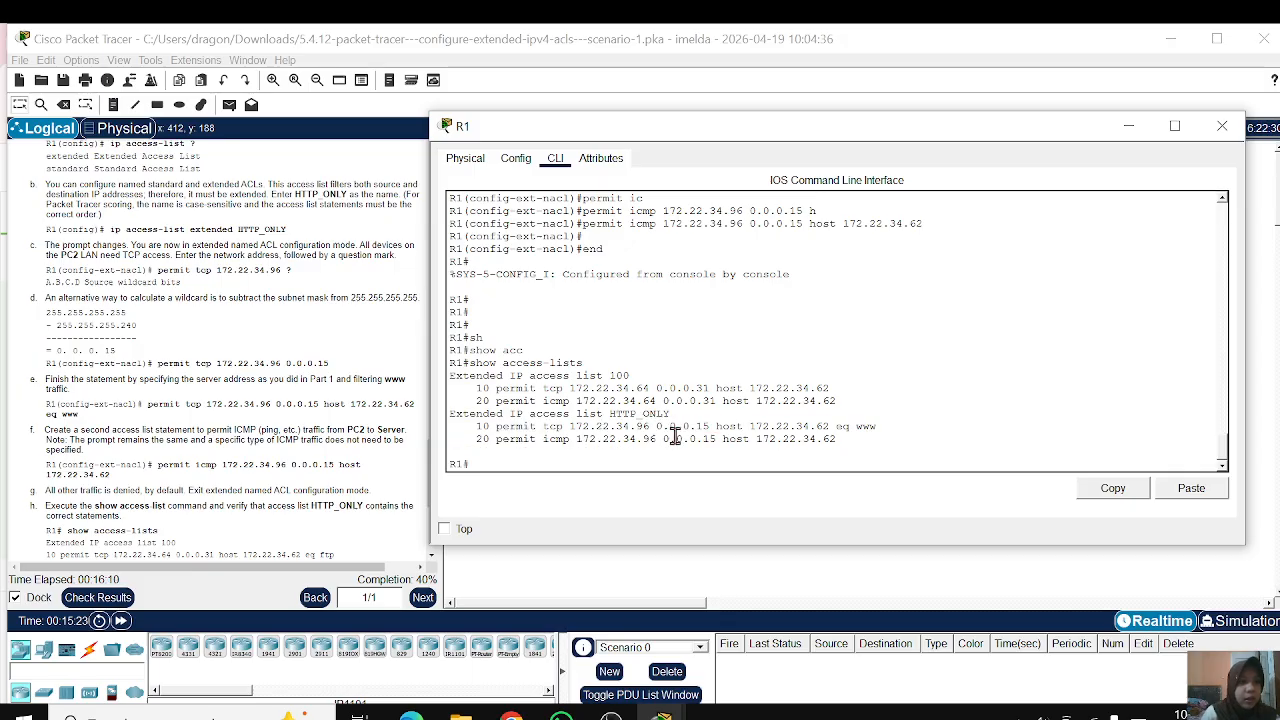
Step: Enter global configuration mode on R1 and open interface configuration for g0/1
scroll(287, 487, down, 3)
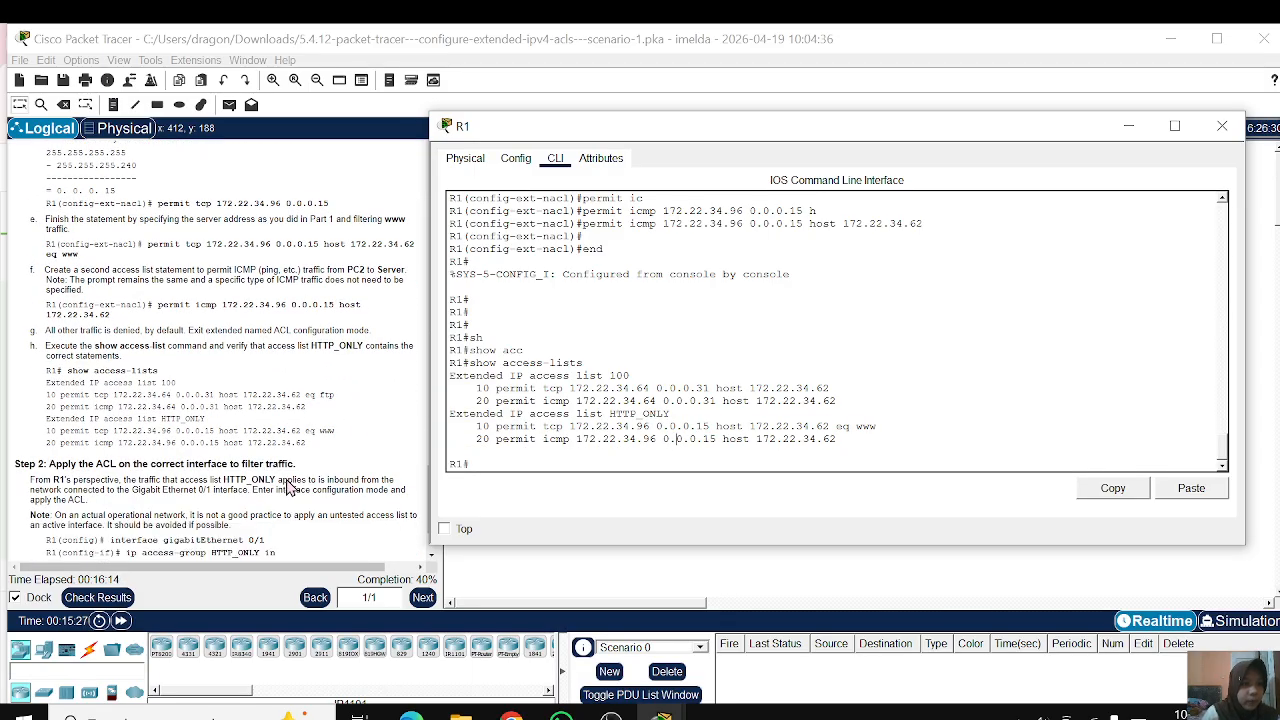
click(543, 470)
text(conft)
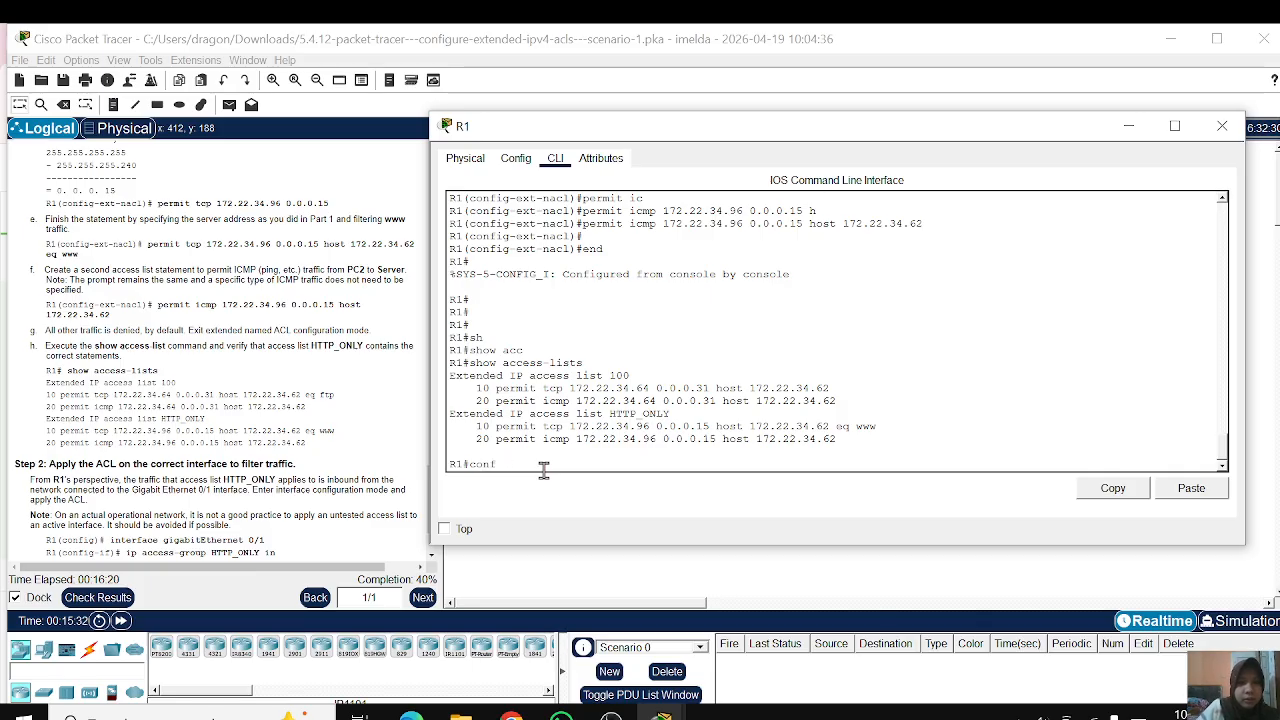
key(Return)
scroll(157, 370, down, 3)
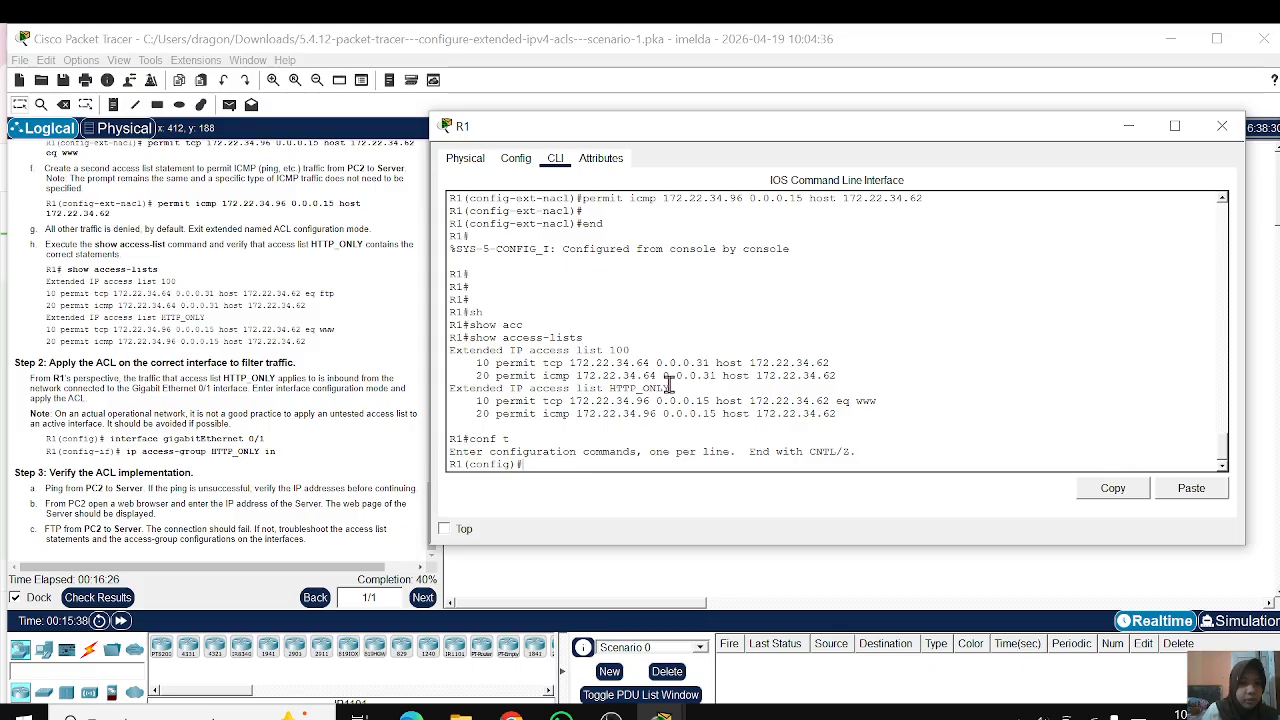
text(int )
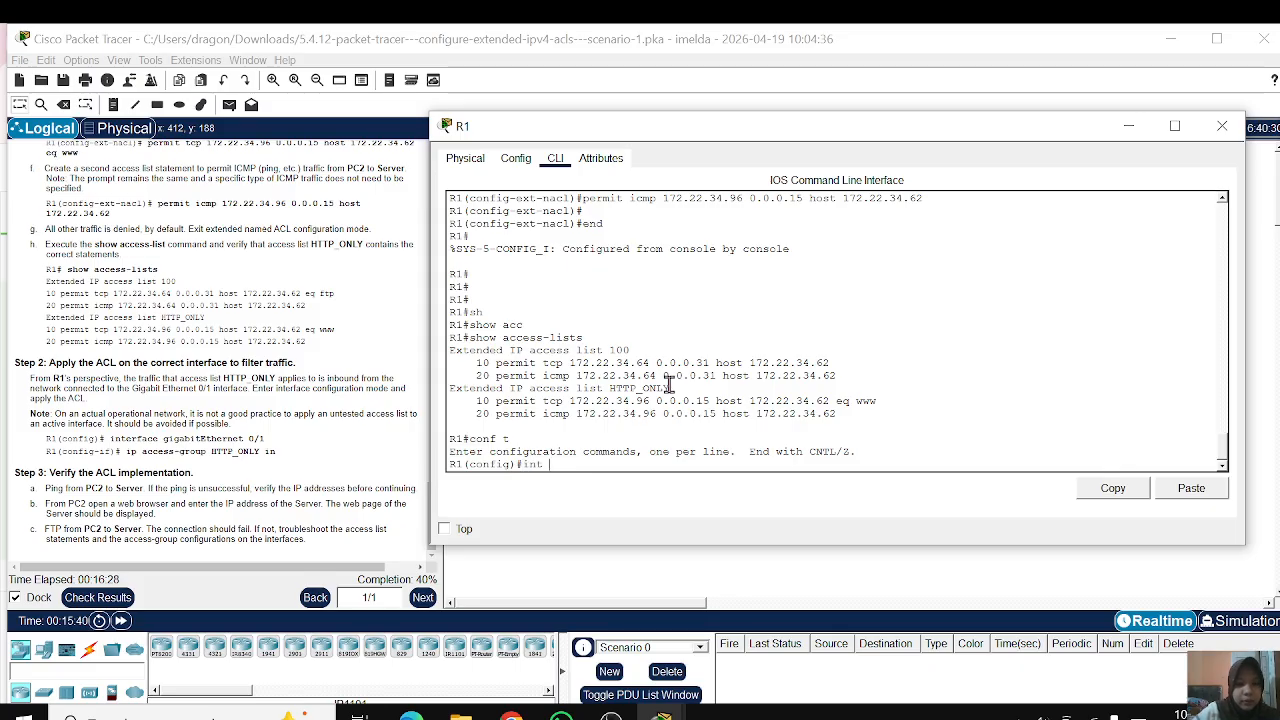
text(g0/1)
key(Return)
key(Return)
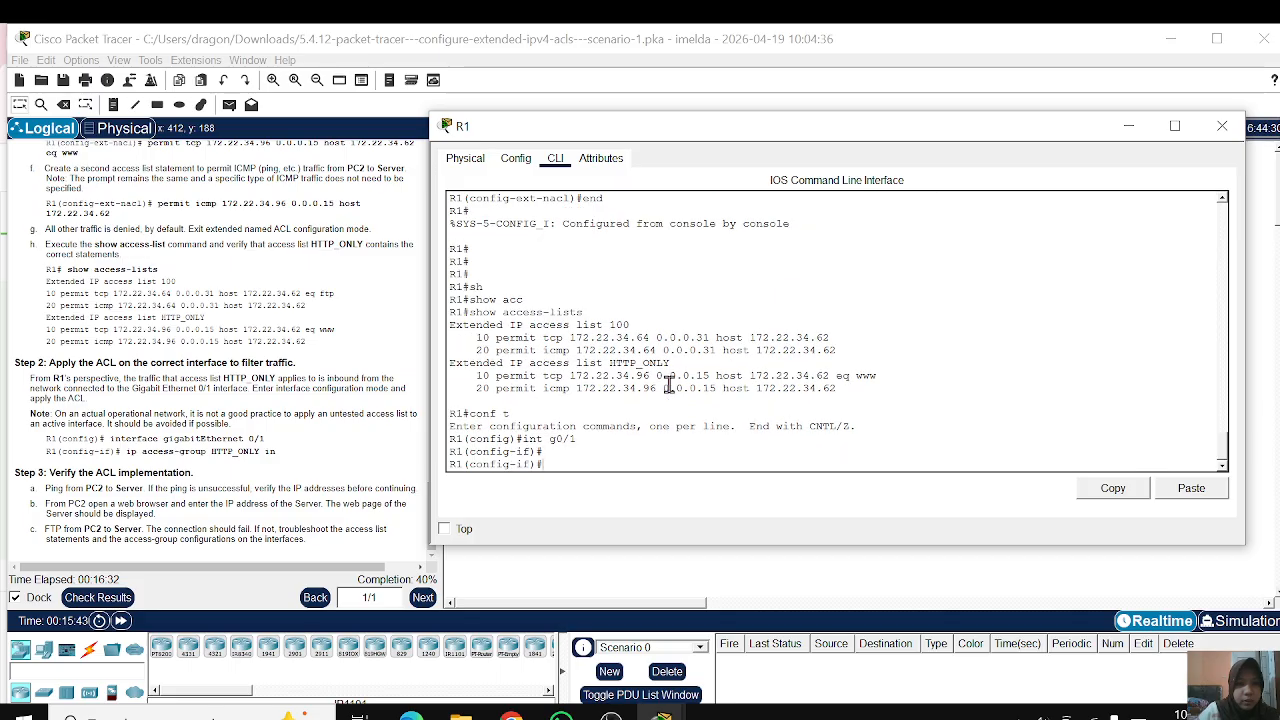
Step: Apply access list HTTP_ONLY inbound on the g0/1 interface with ip access-group
text(ip acc)
key(Tab)
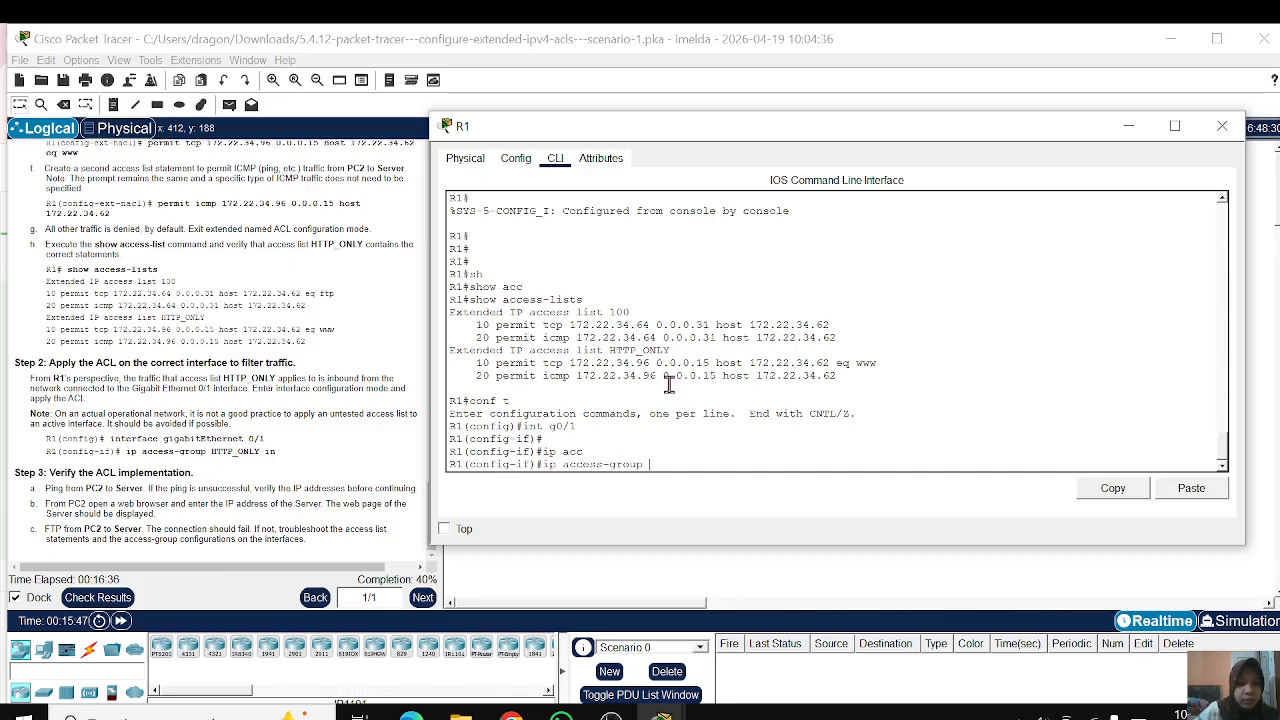
text(HTTP)
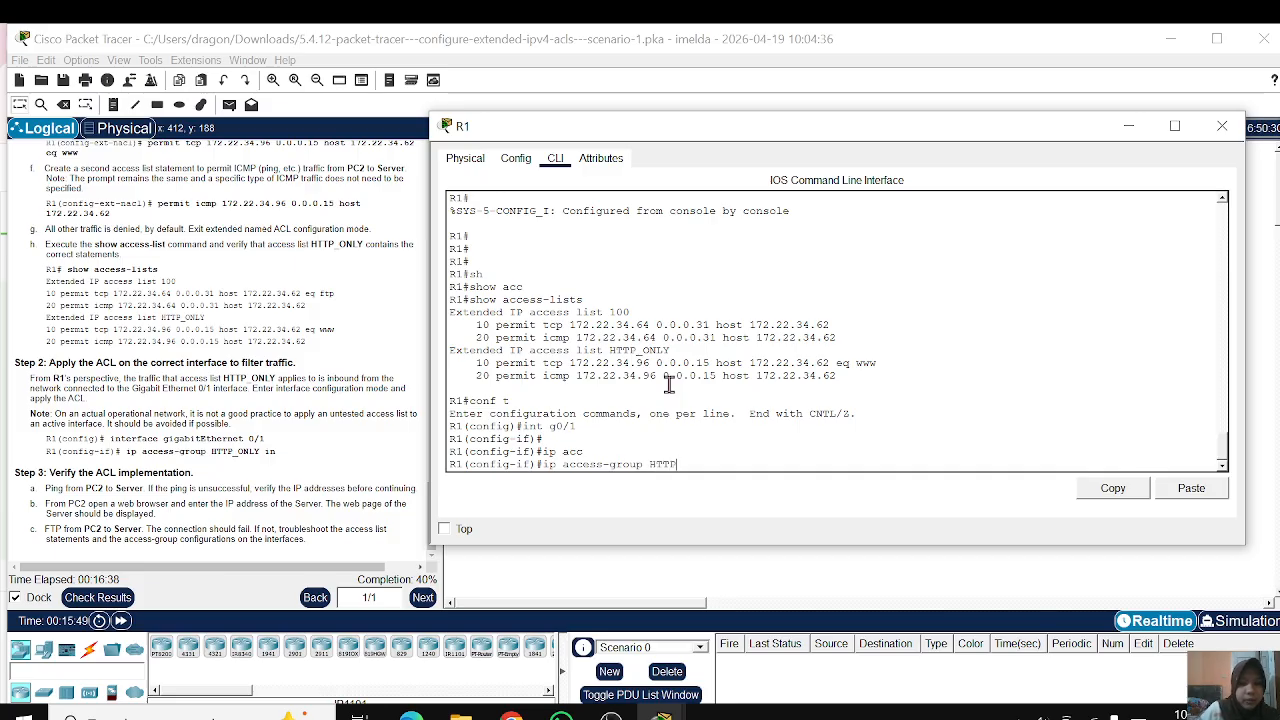
text(_ONLY)
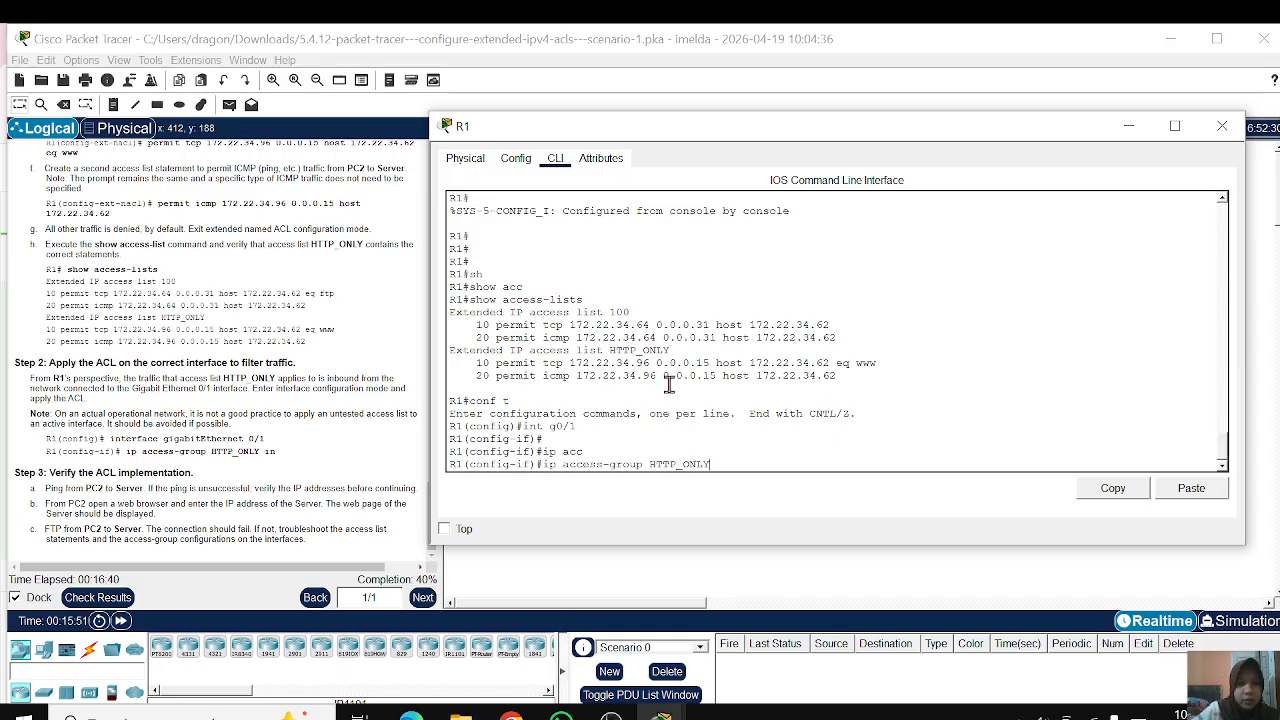
text( in)
key(Return)
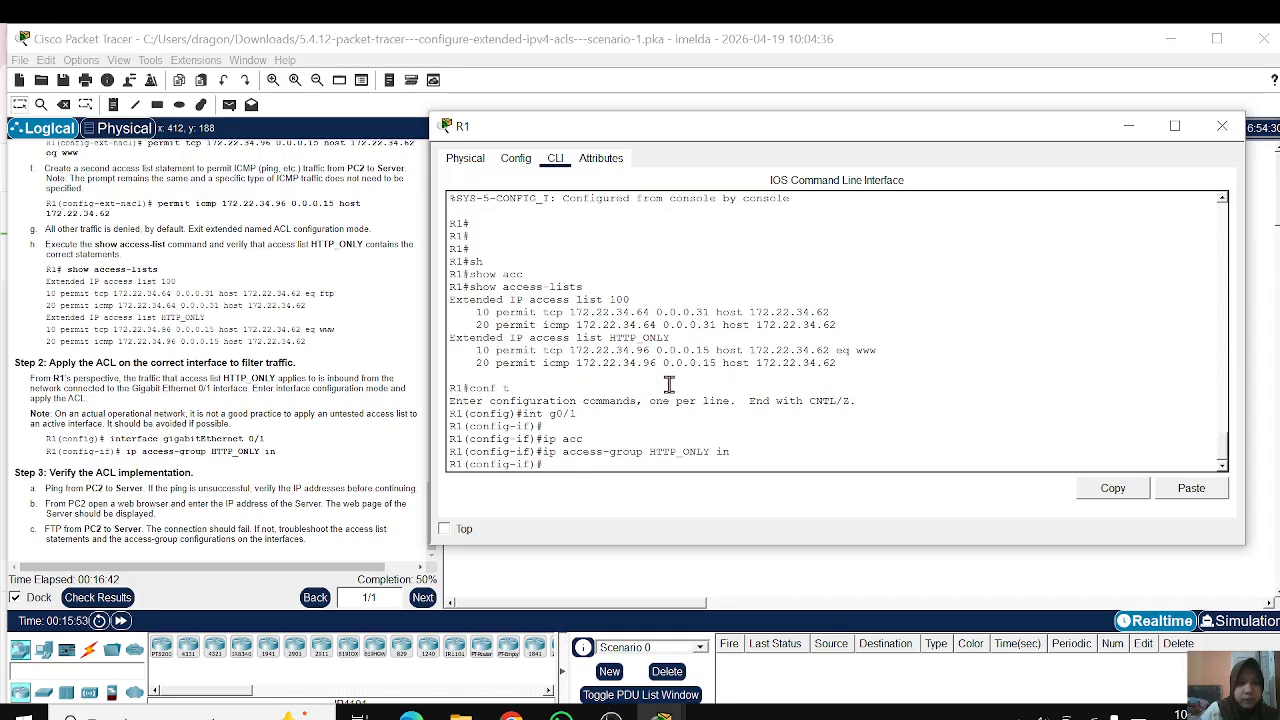
key(Return)
key(Return)
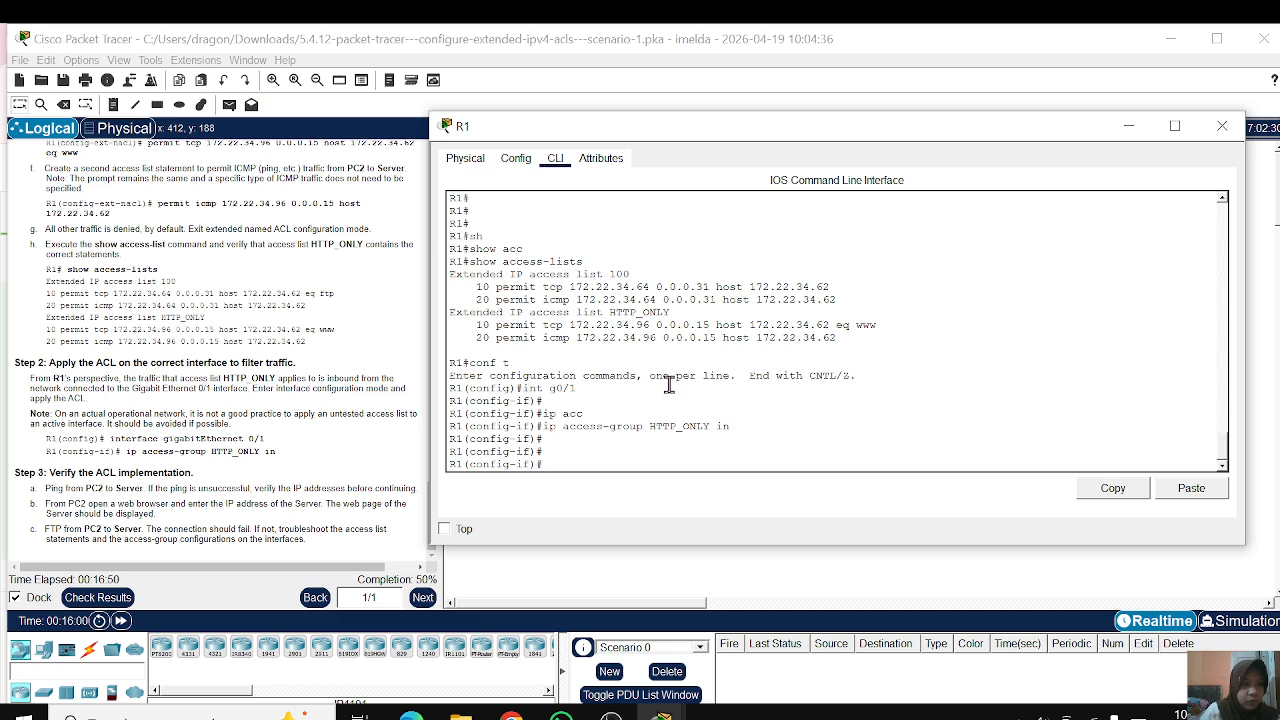
key(Return)
key(Return)
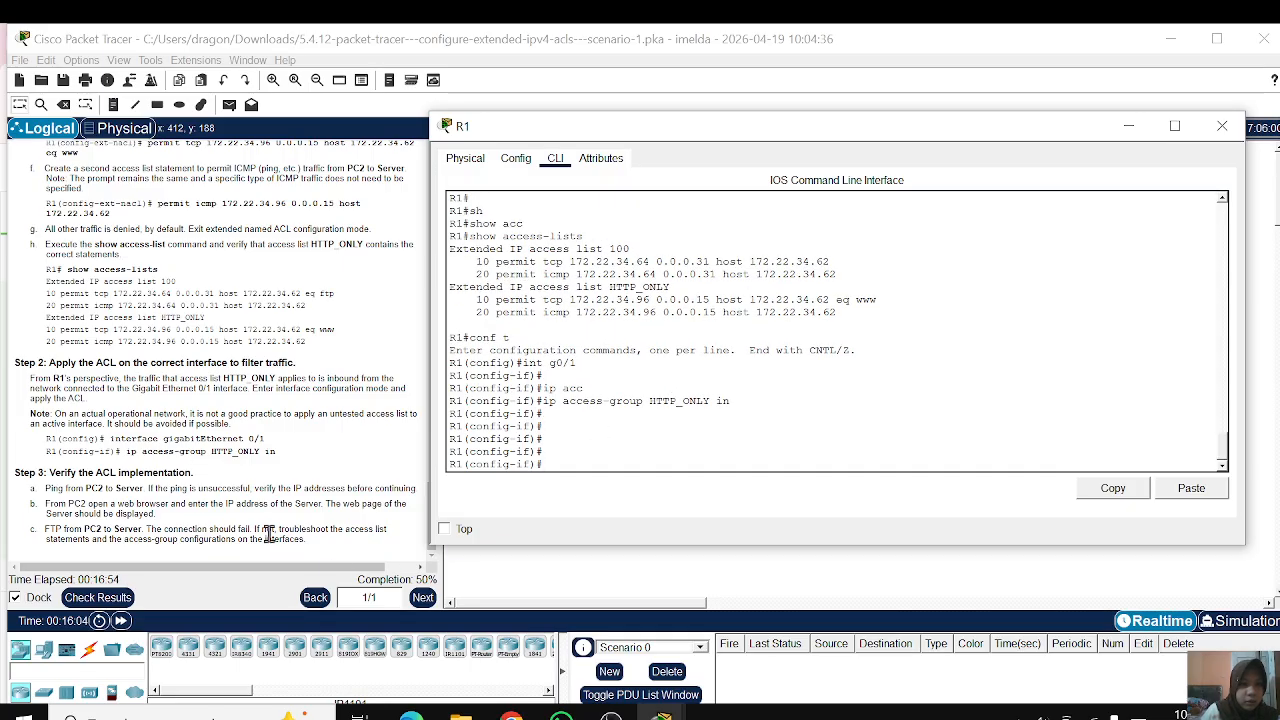
Step: Review the assessment items in the activity results and return to R1's CLI window
click(72, 597)
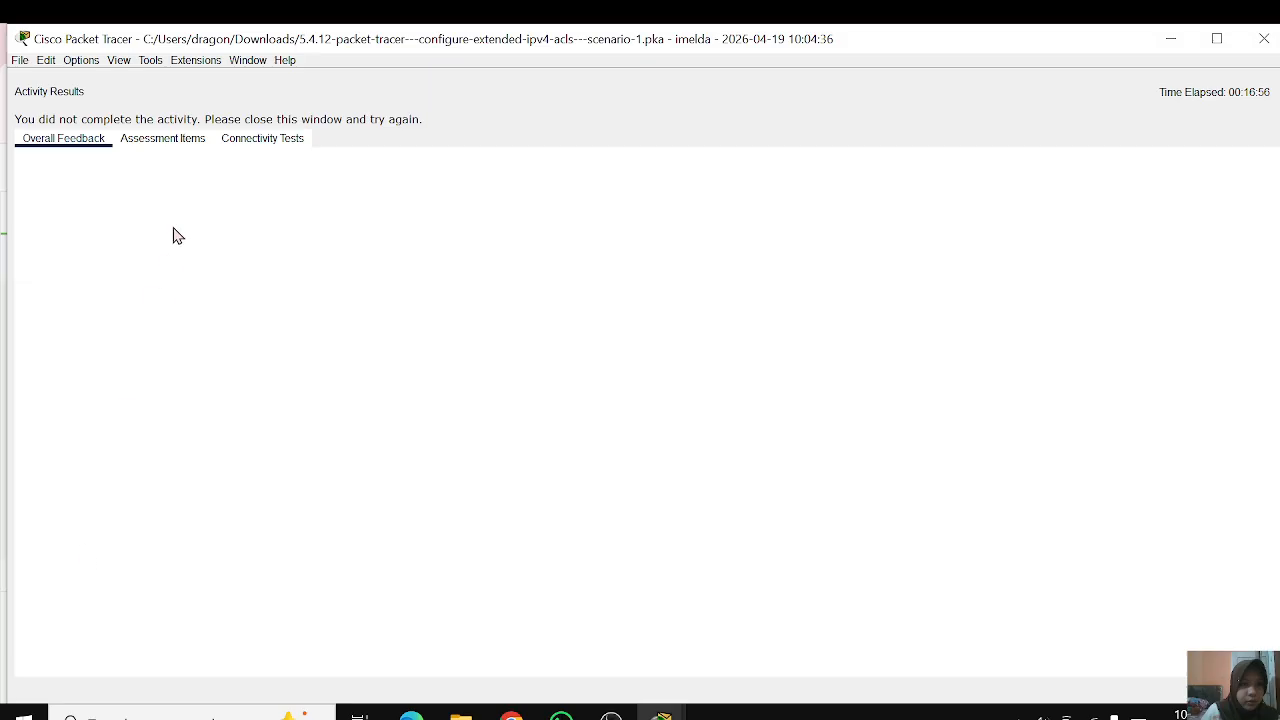
click(163, 138)
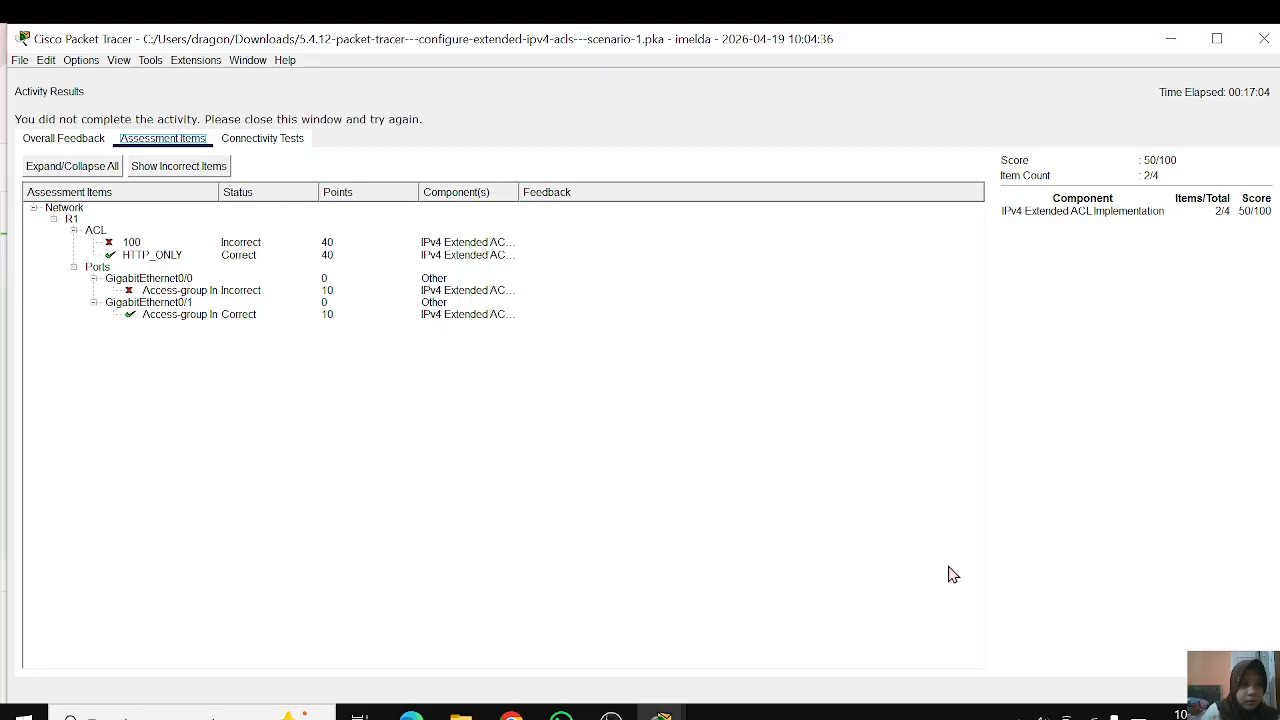
click(1228, 690)
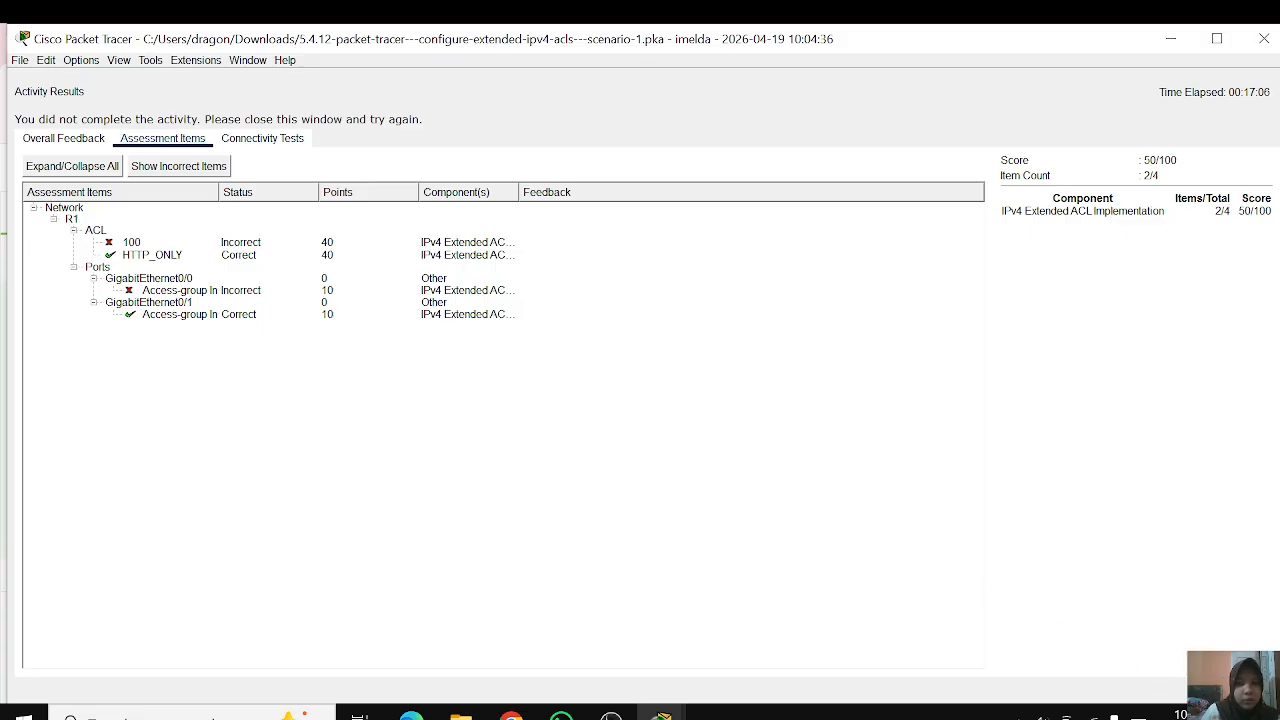
mouse_move(661, 716)
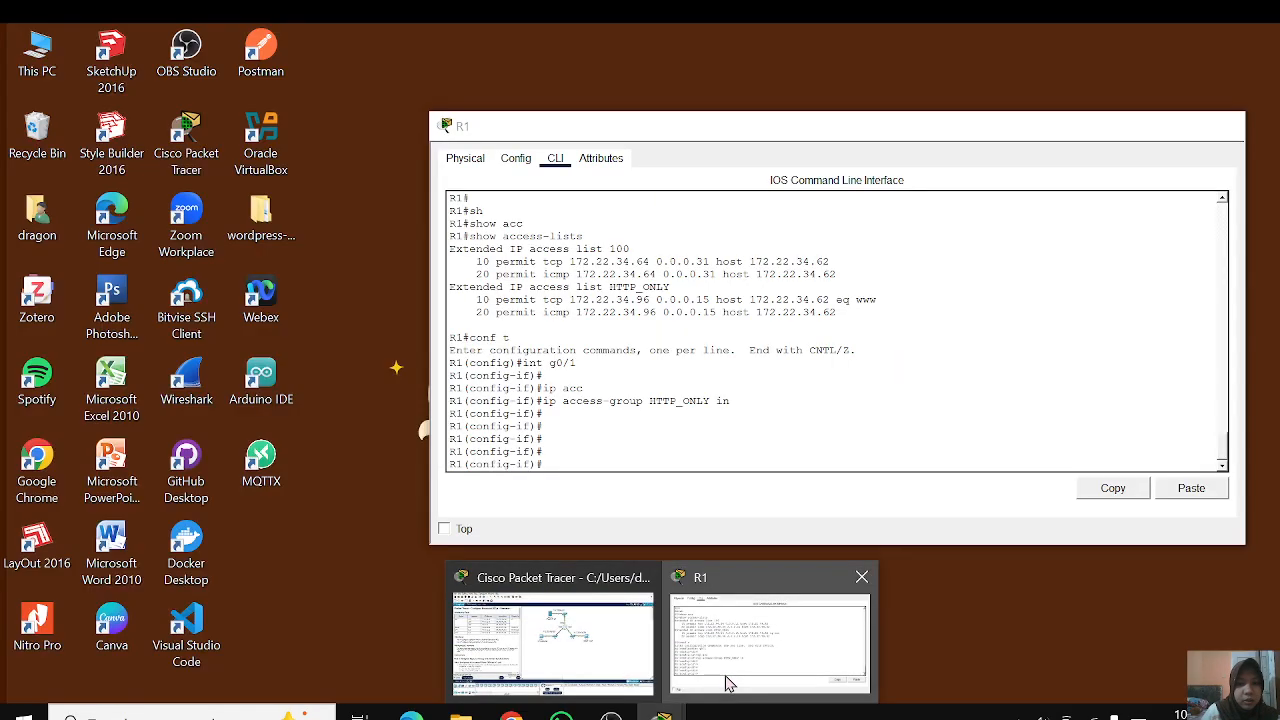
click(728, 684)
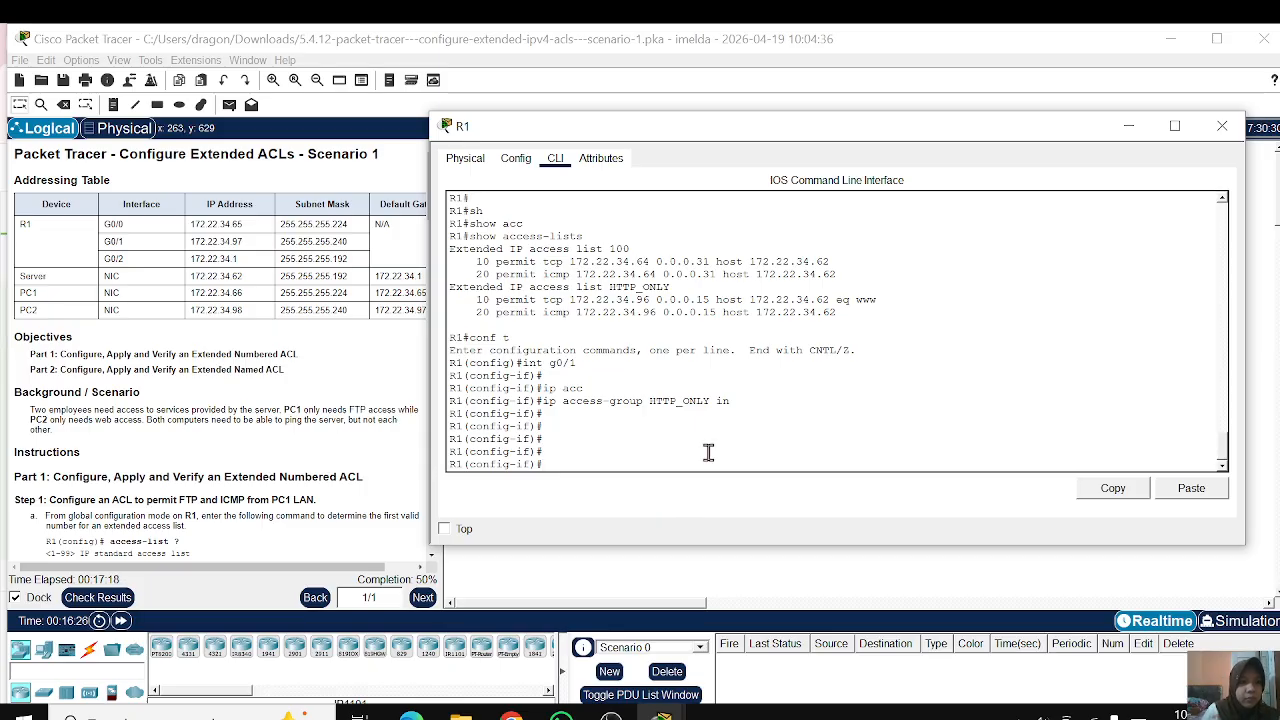
Step: Leave interface configuration on R1 with end and re-enter global configuration mode
key(Return)
key(Return)
text(end)
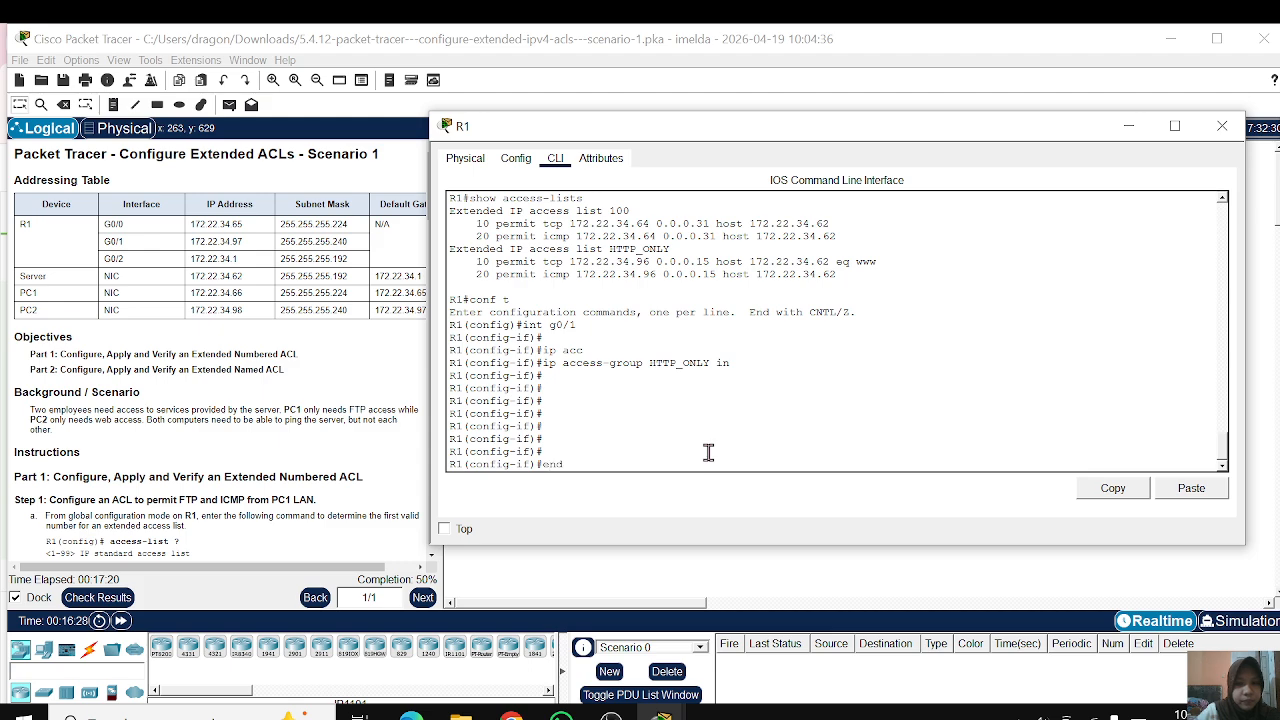
key(Return)
key(Return)
text(conf t)
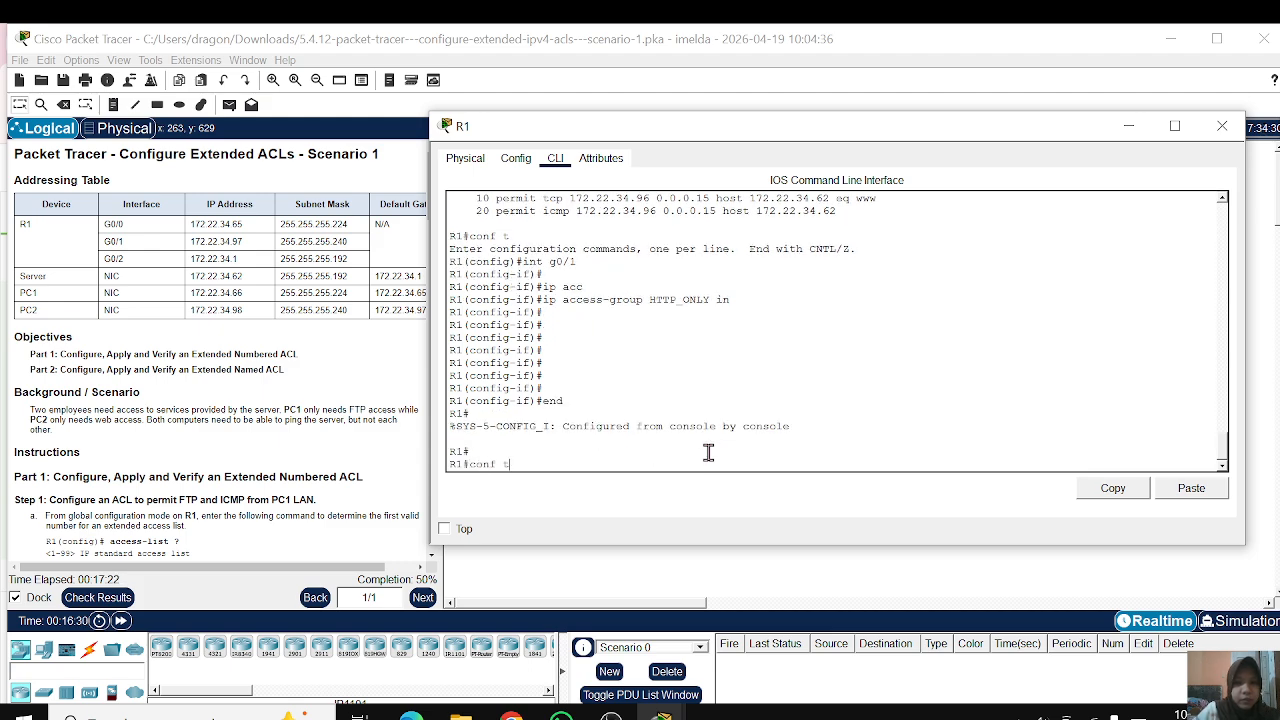
key(Return)
key(Return)
key(Return)
key(Return)
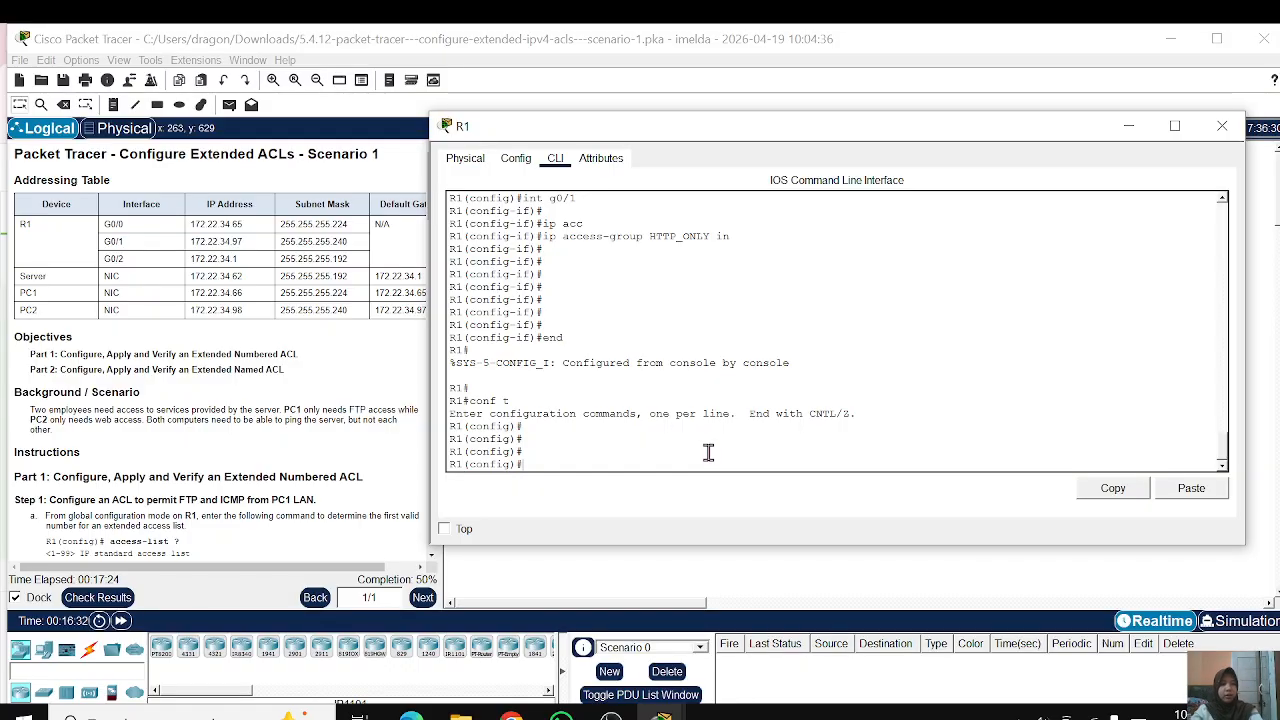
Step: Add an ACL 100 statement permitting tcp from 172.22.34.64 0.0.0.31 to host 172.22.34.62 eq ftp
text(acc)
key(Tab)
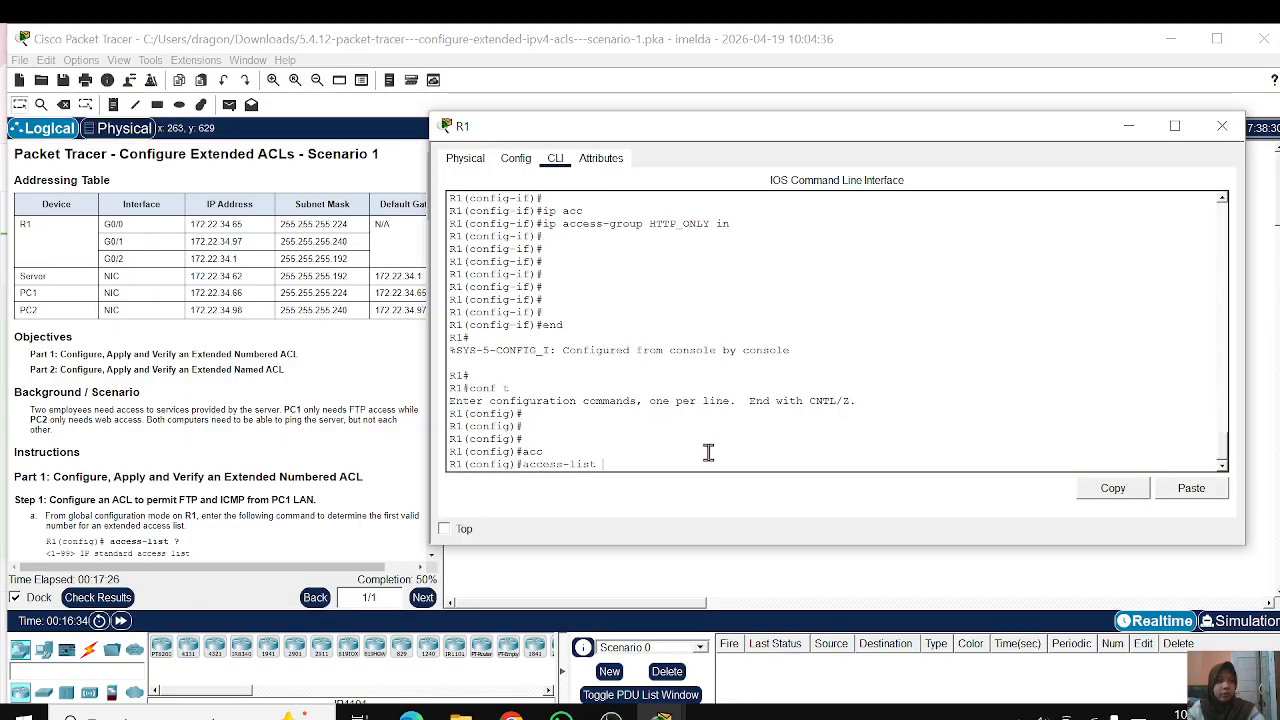
text(100)
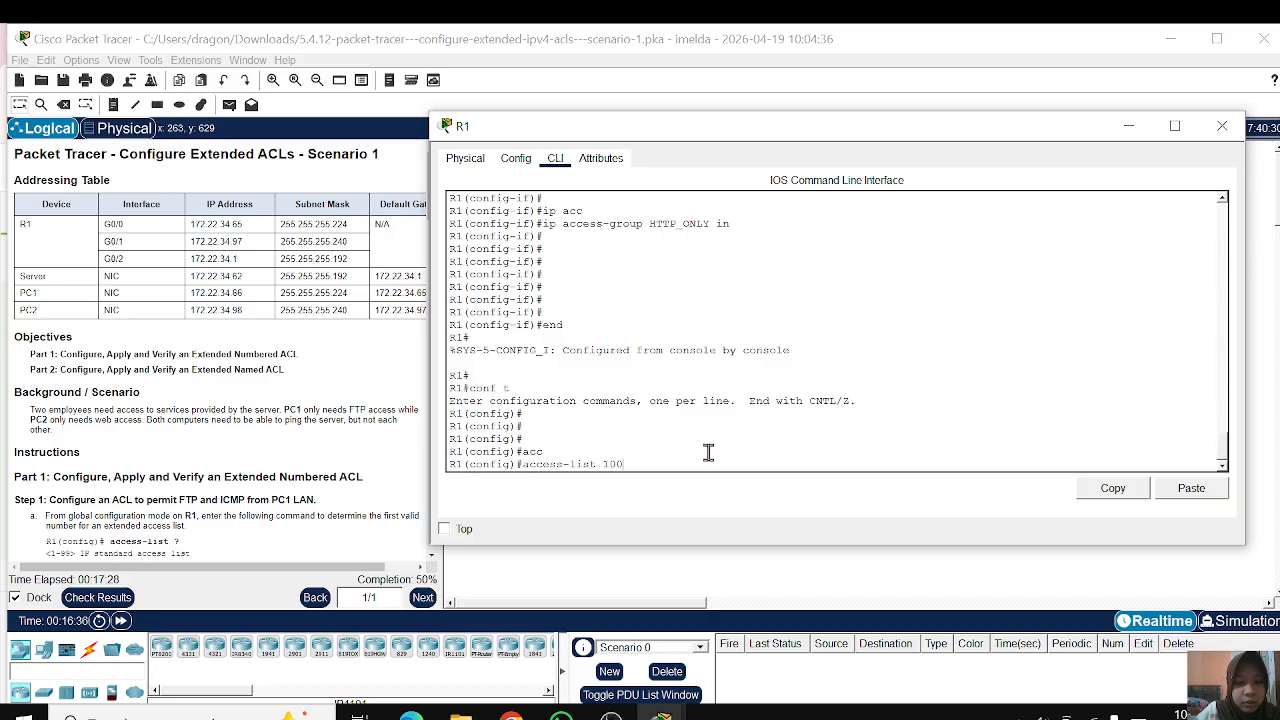
text( per)
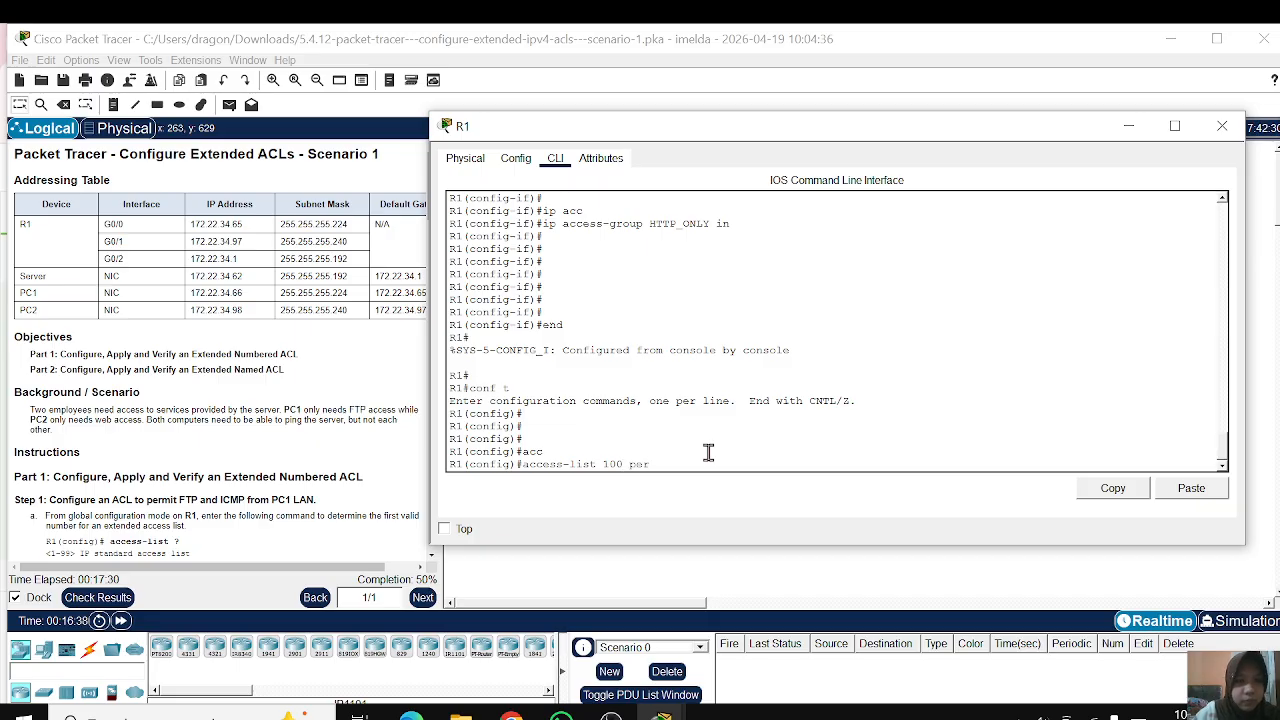
key(Tab)
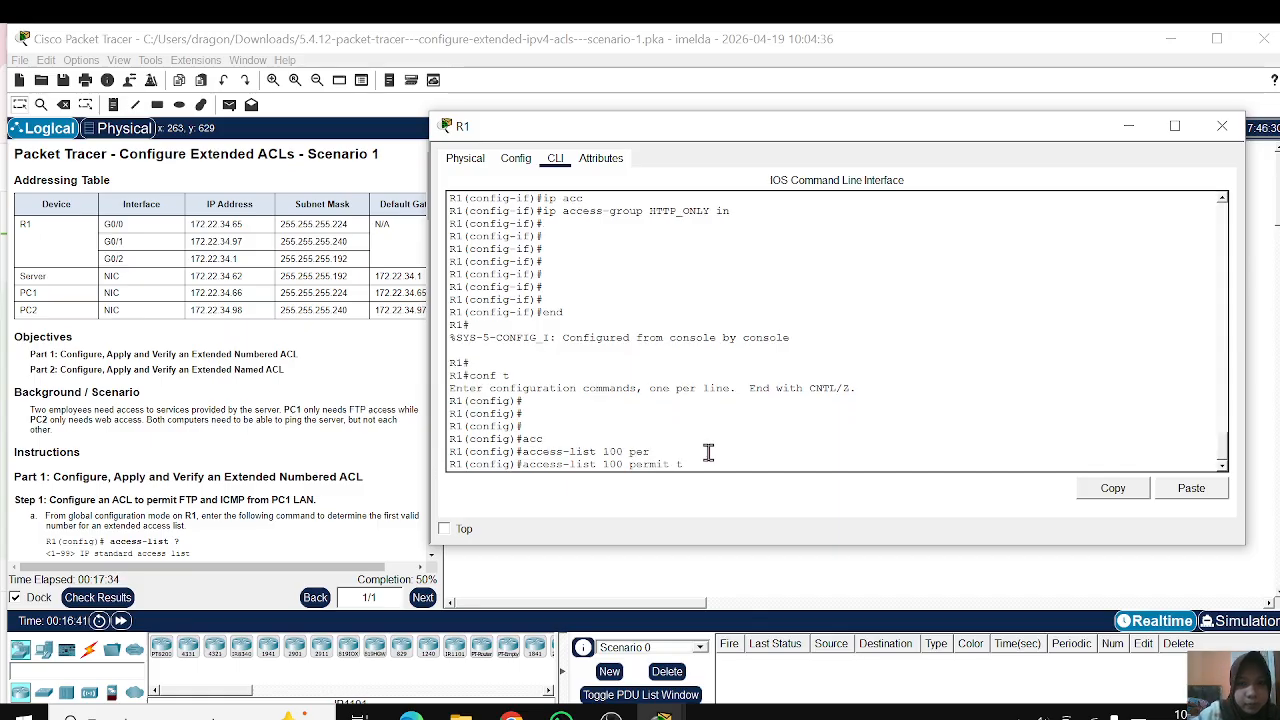
text(t)
key(Tab)
text(1)
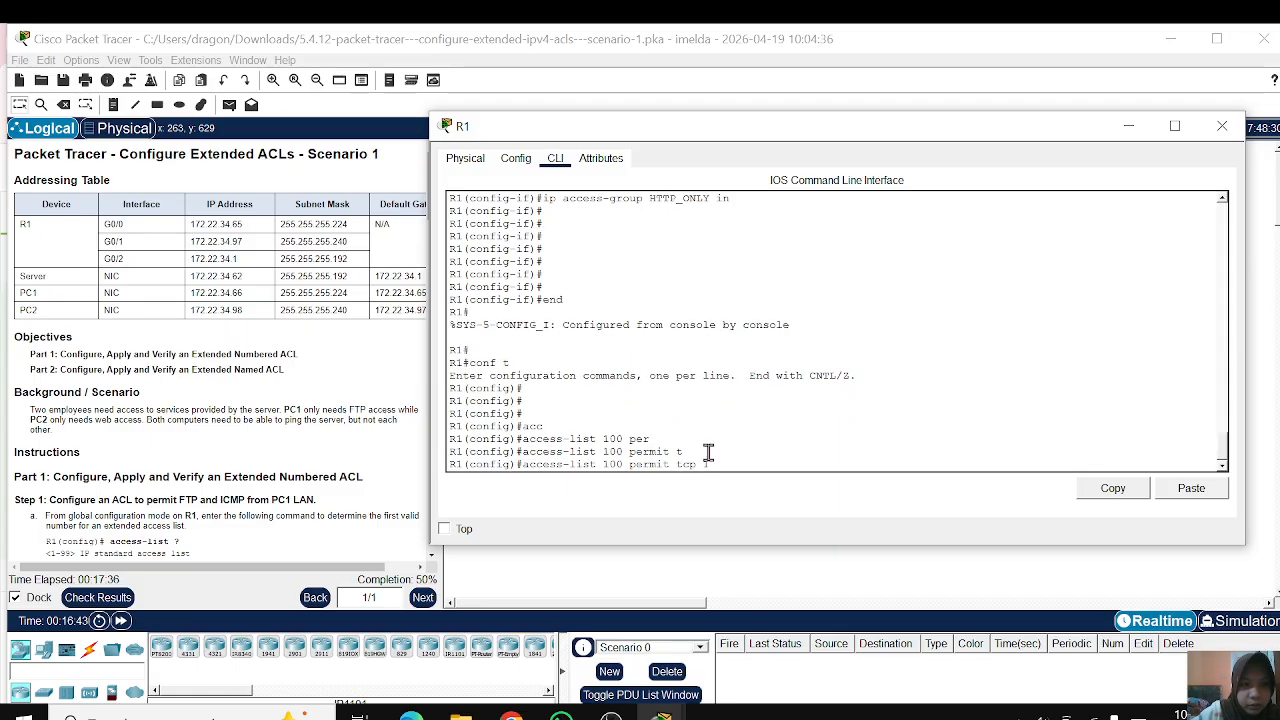
text(72.22)
text(.34)
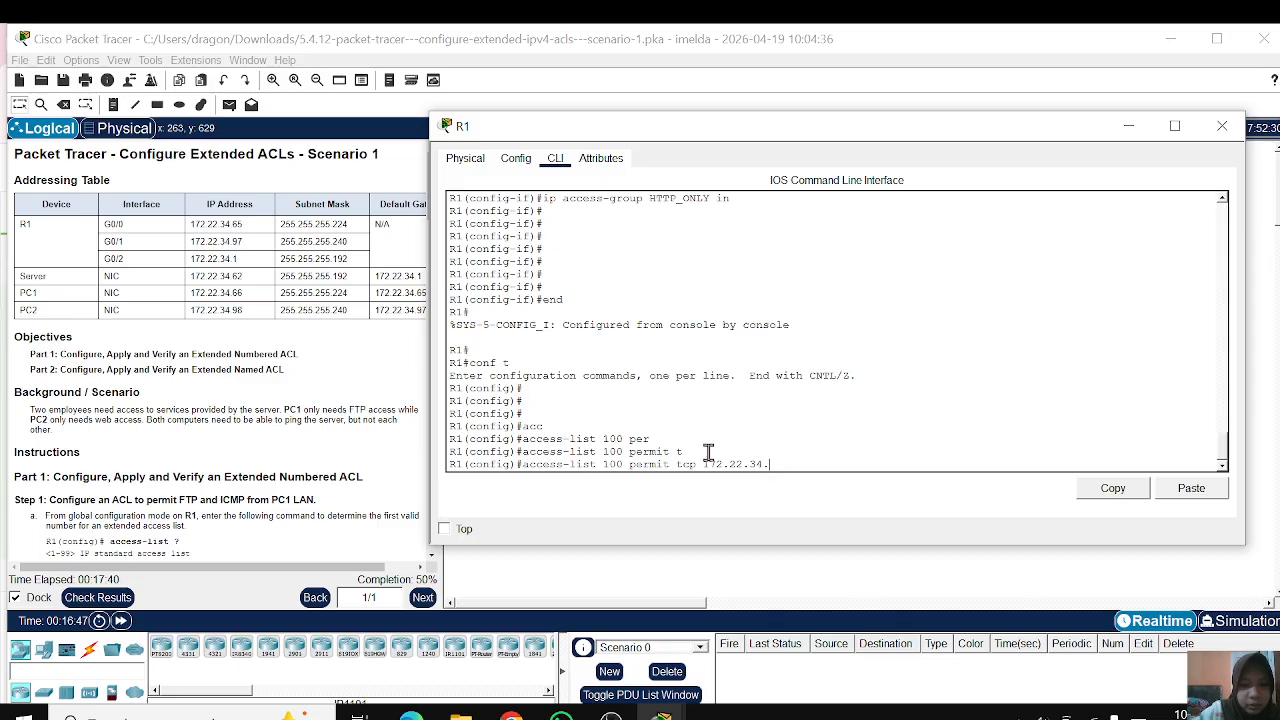
text(.64)
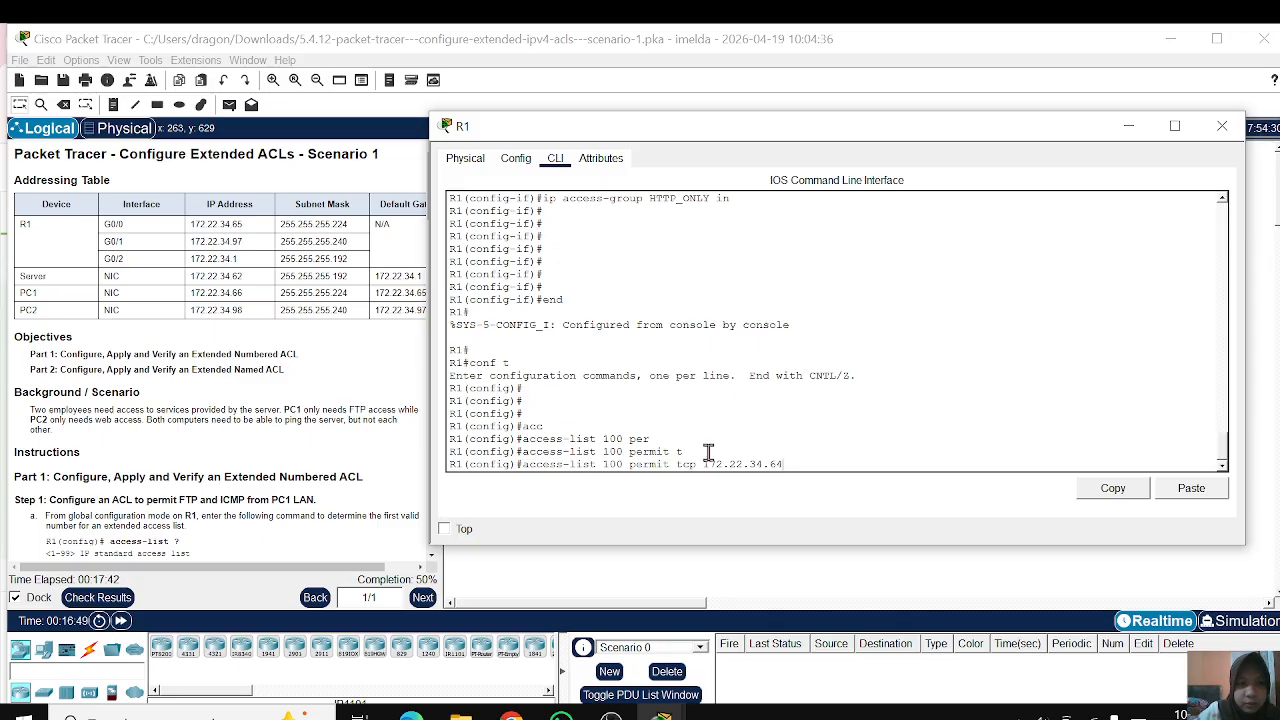
text( 0.0.0.31 )
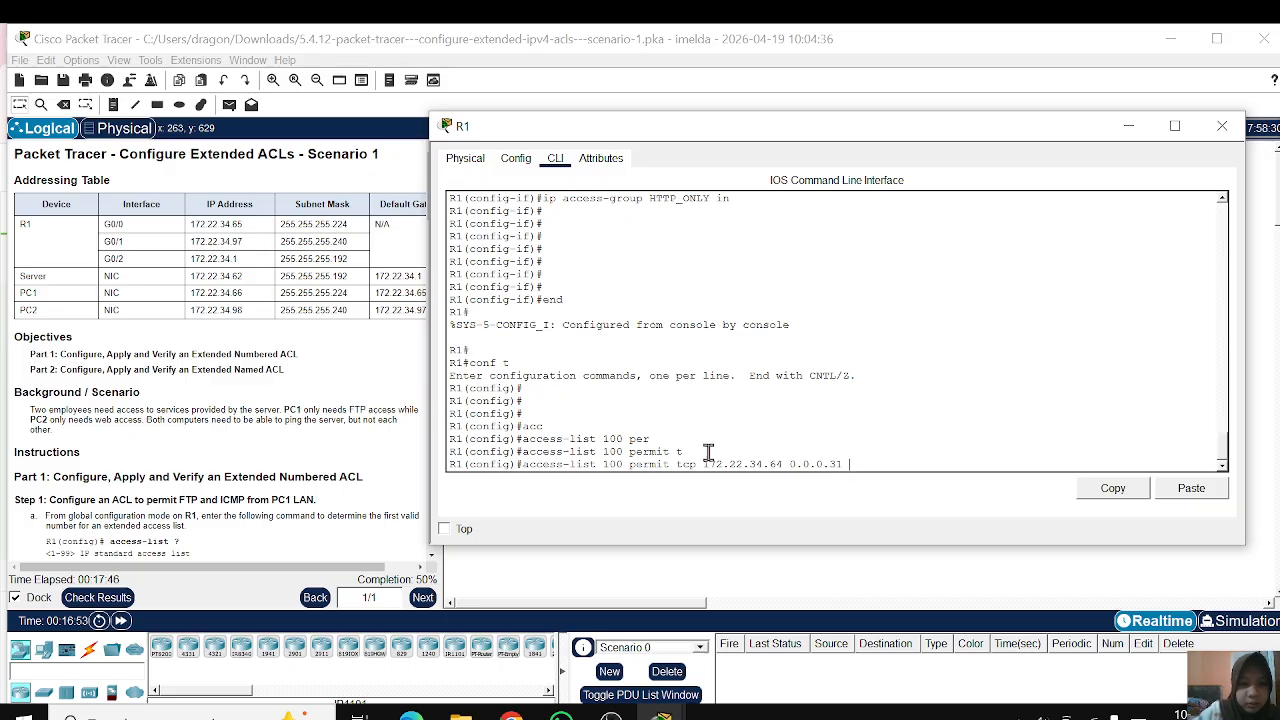
text(h)
key(Tab)
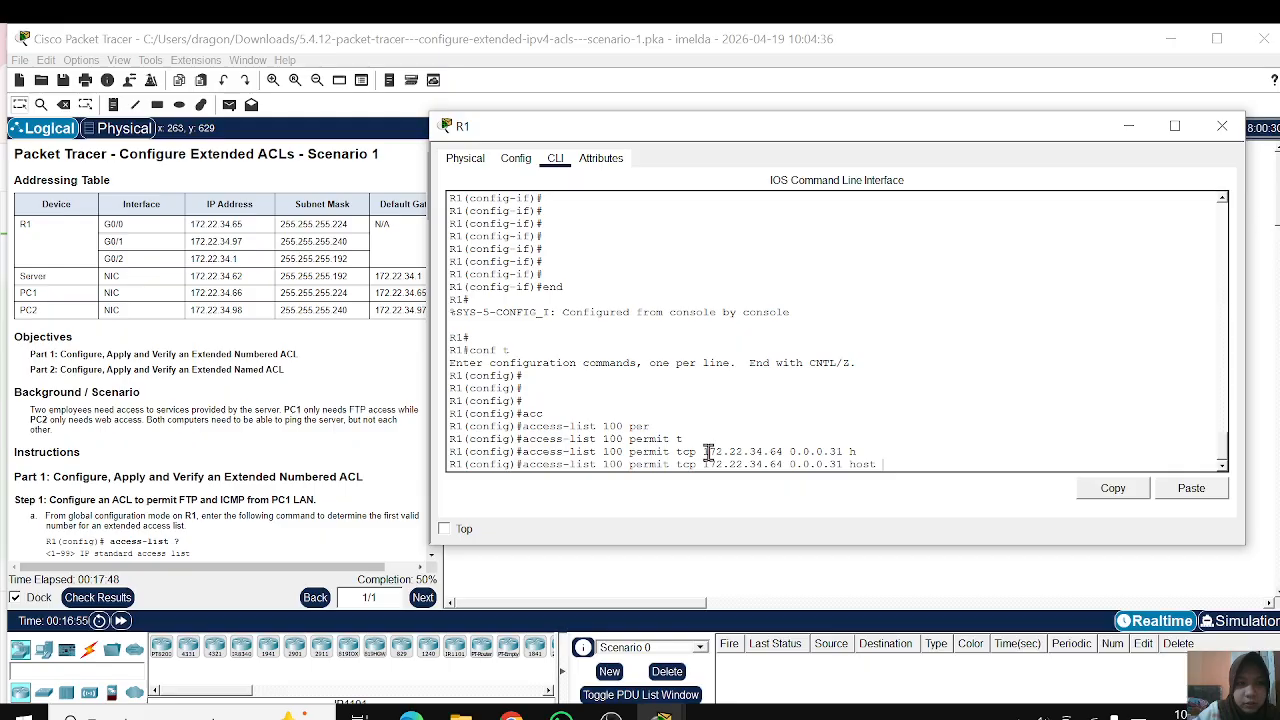
text(172.22.34.)
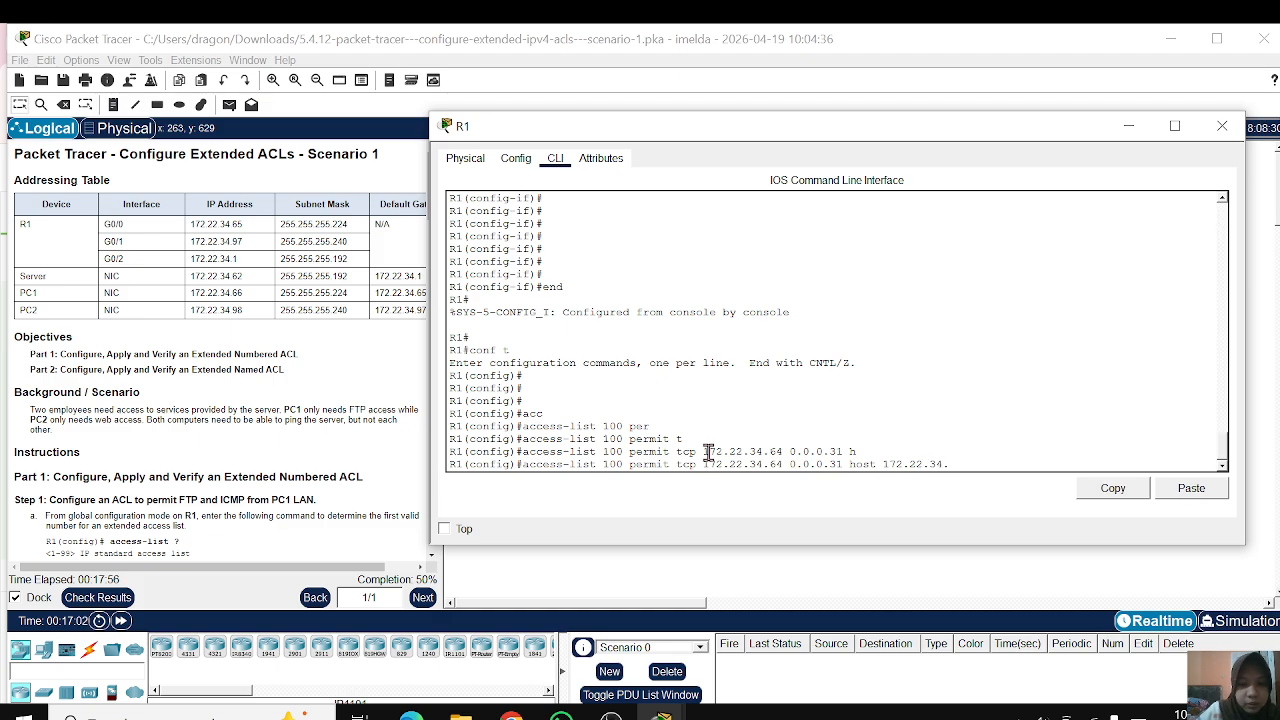
text(62)
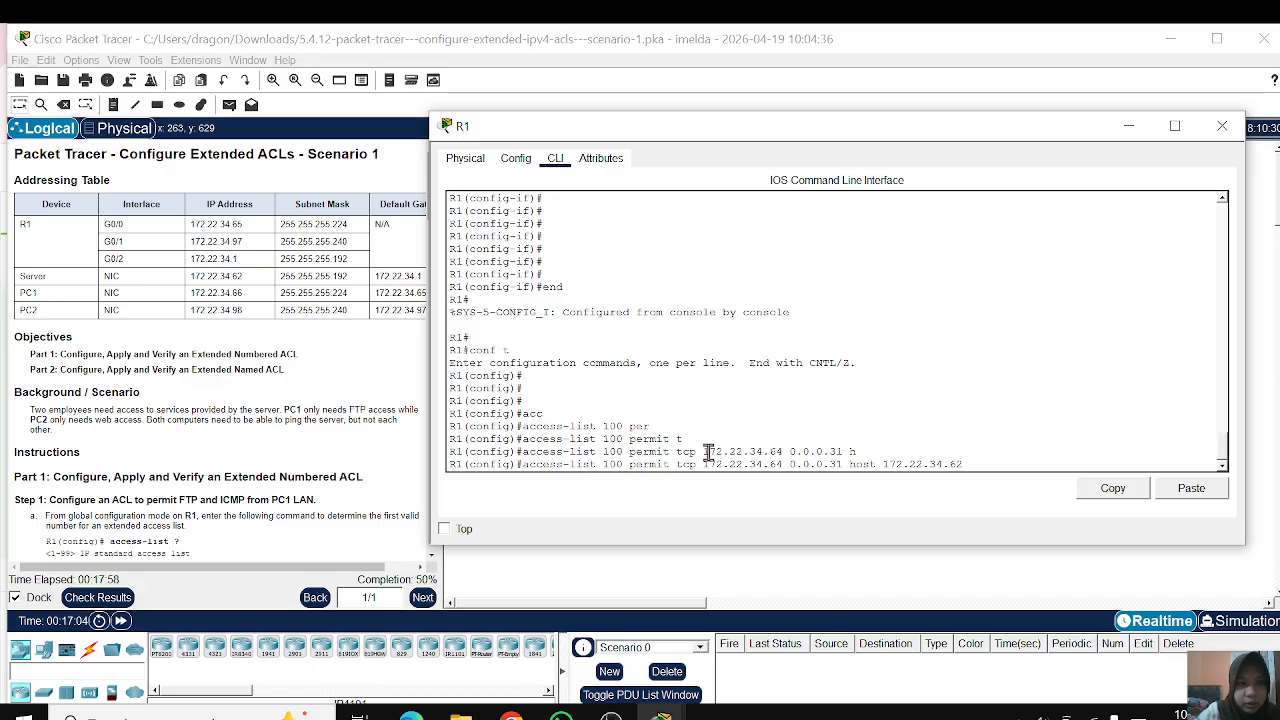
text( eq ft)
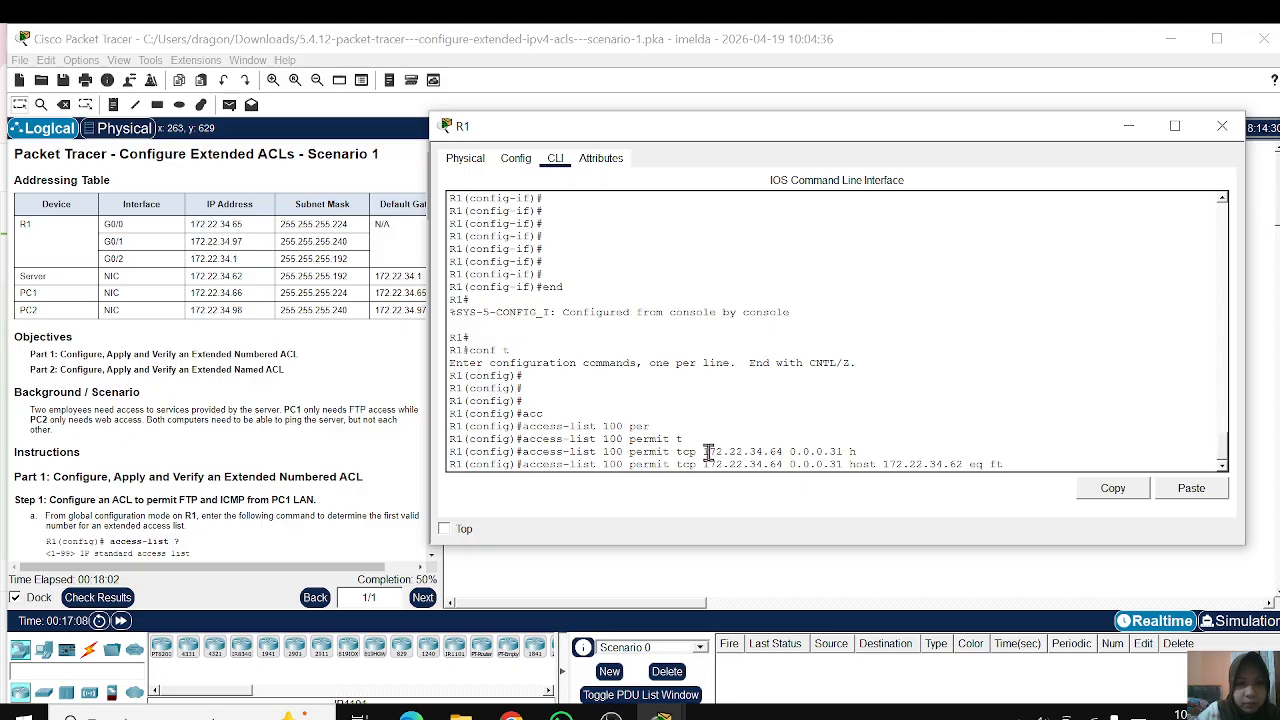
text(p)
key(Return)
key(Return)
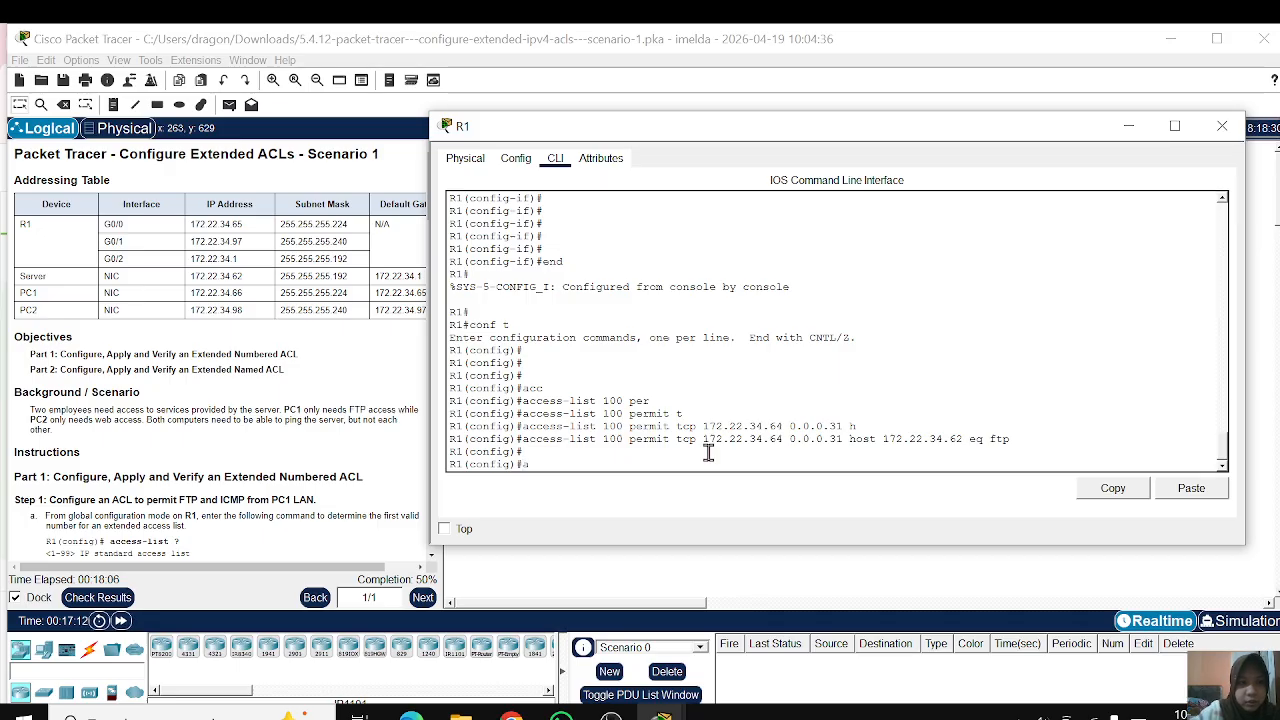
Step: Add an ACL 100 statement permitting icmp from 172.22.34.64 0.0.0.31 to host 172.22.34.62
text(acc)
key(Tab)
text(100)
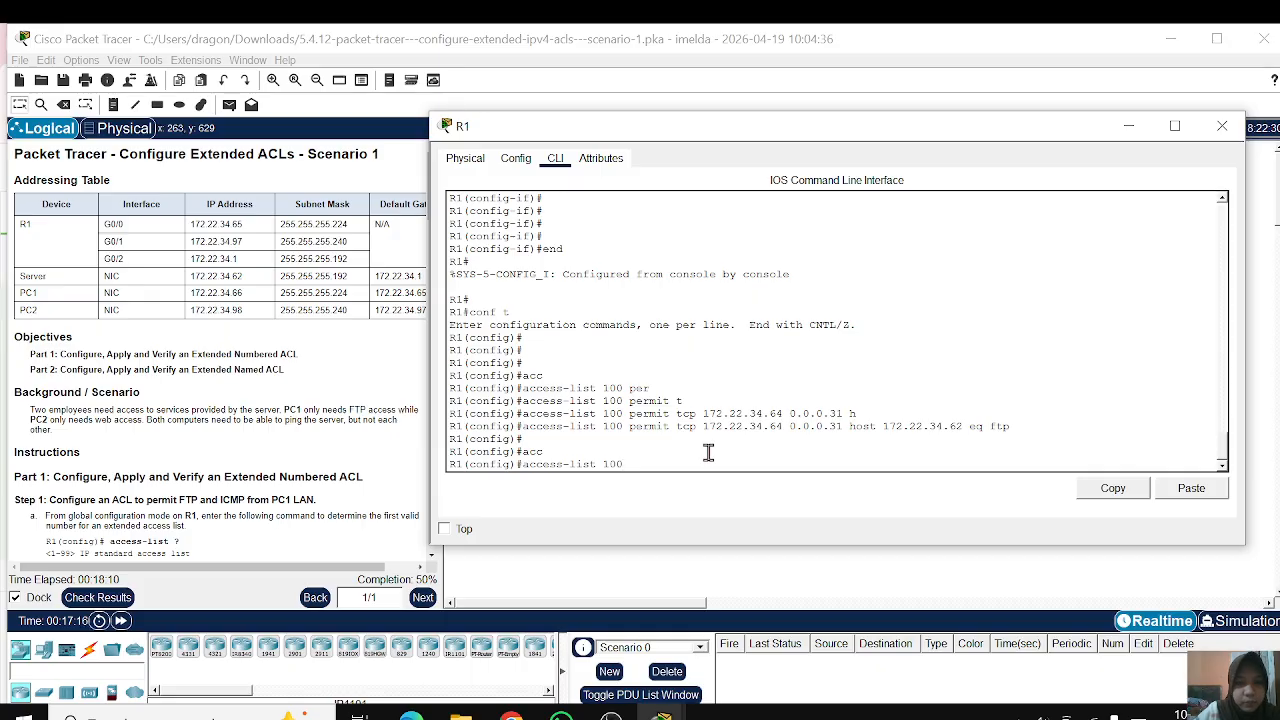
text( pe)
key(Tab)
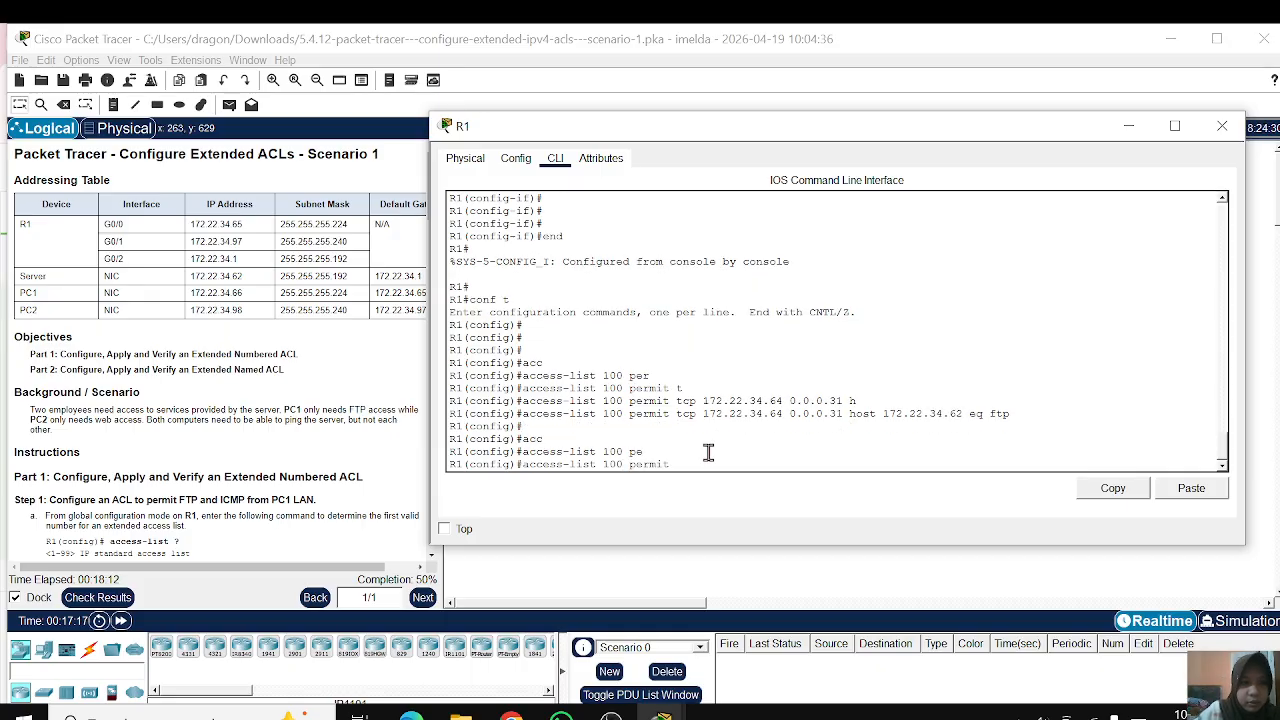
text(ic)
key(Tab)
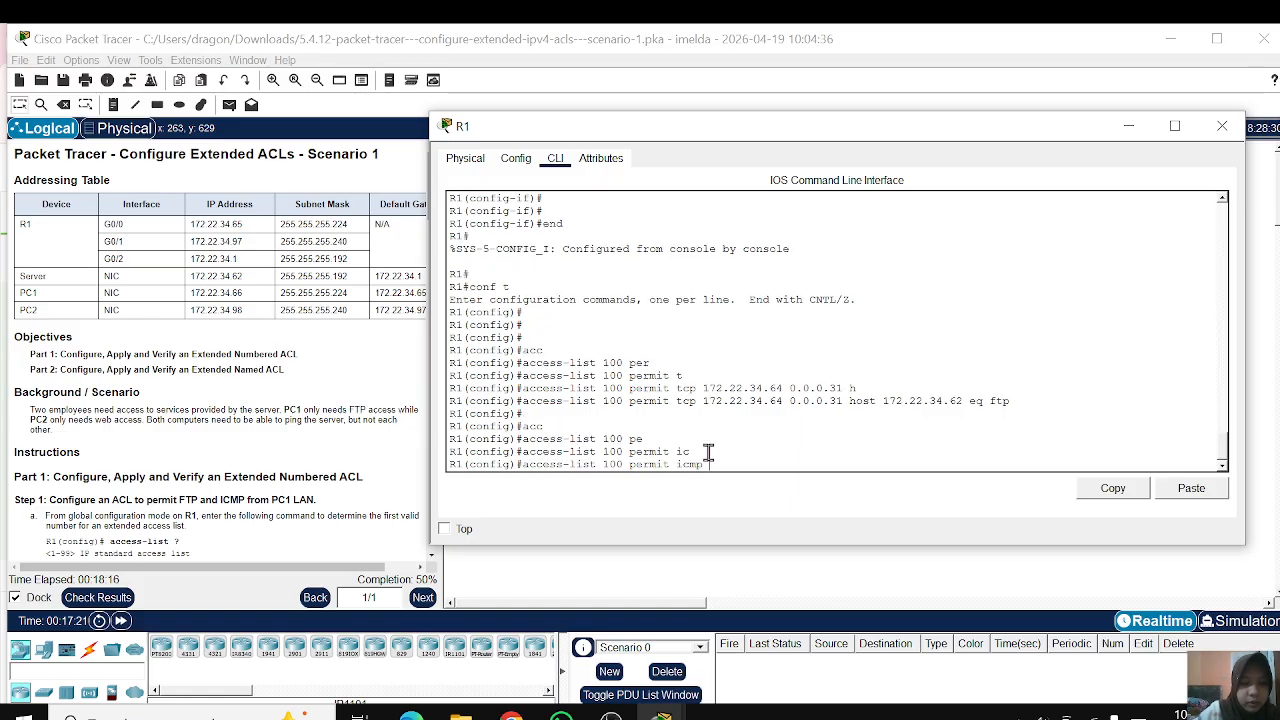
text(172.22.34)
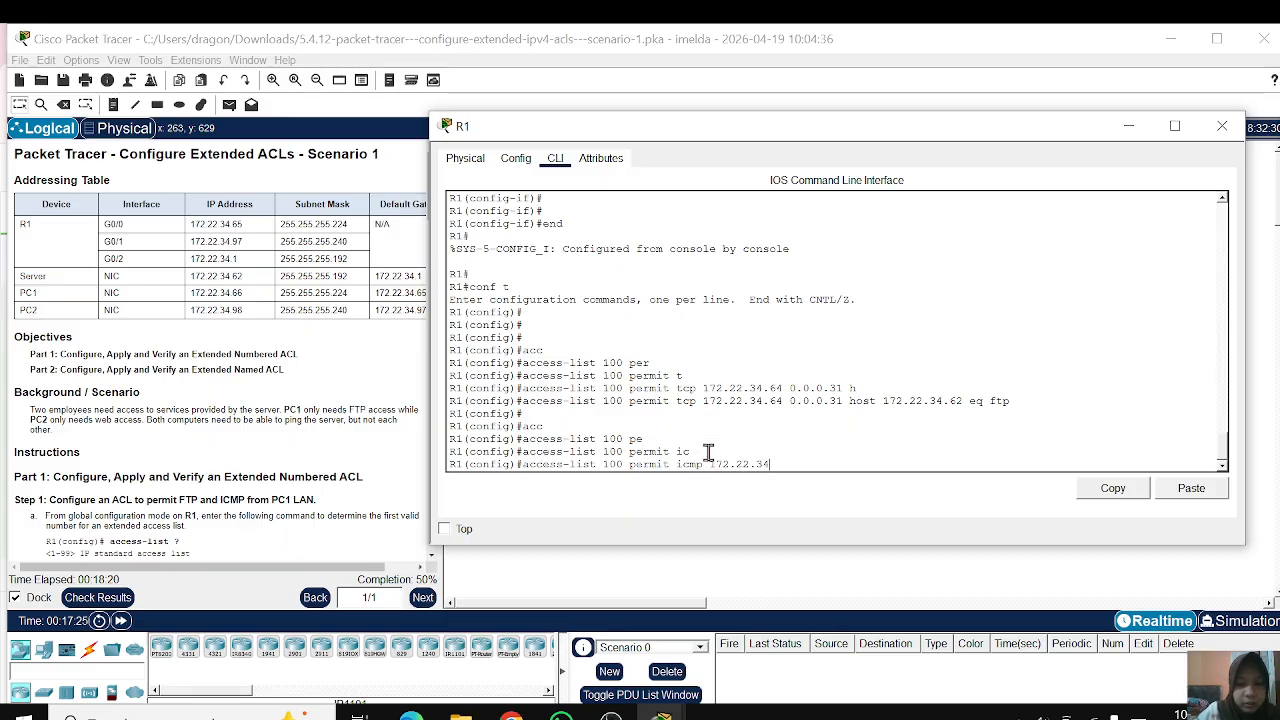
text(.64)
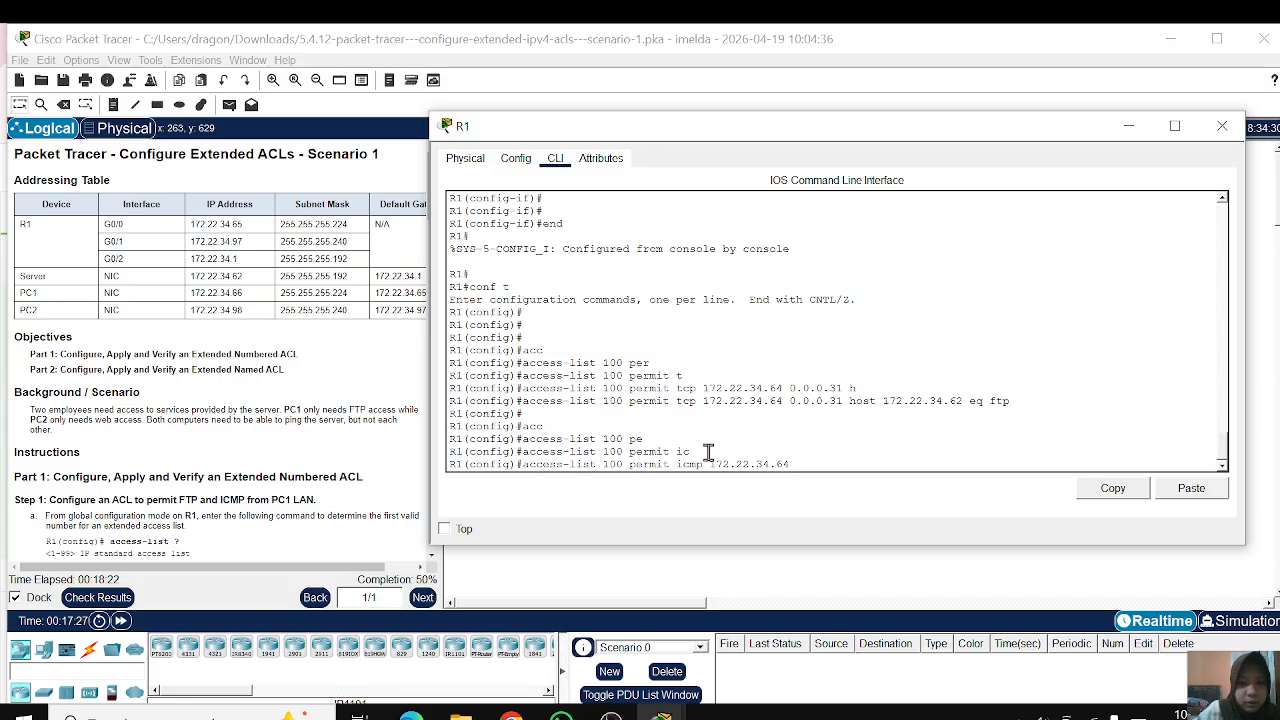
text( 0.0.0.31 h)
key(Tab)
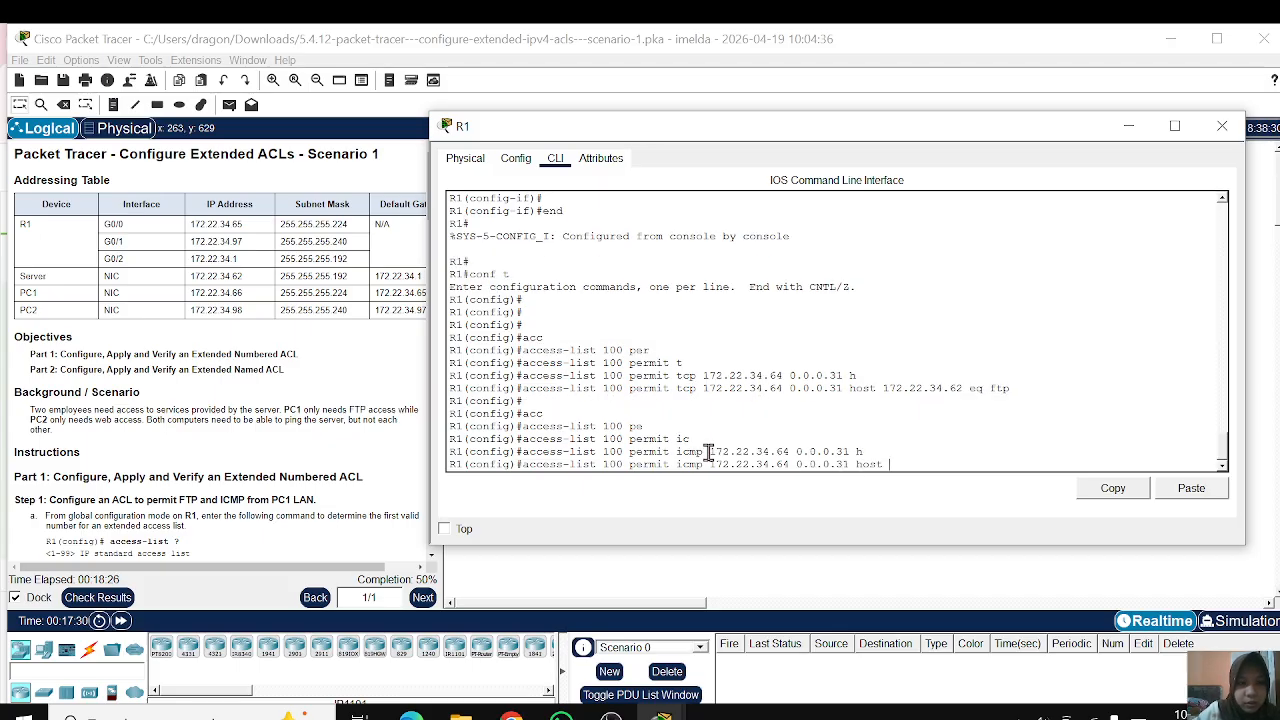
text(172)
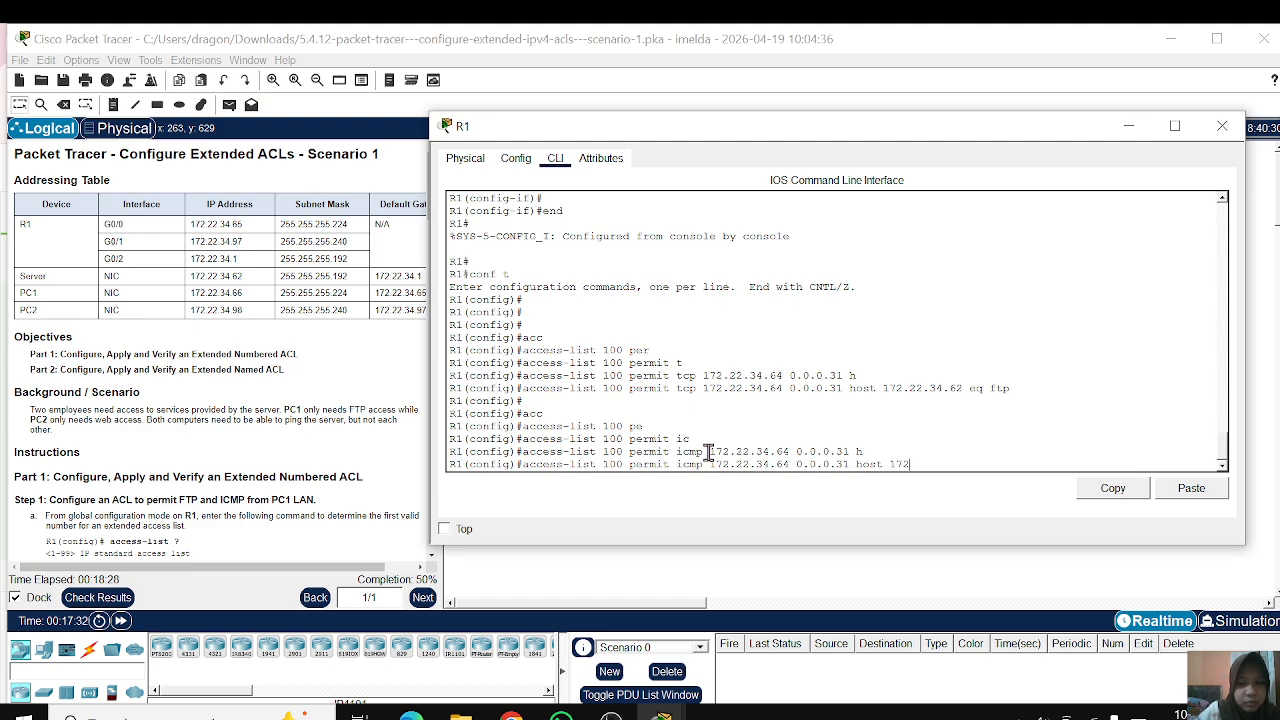
text(.22)
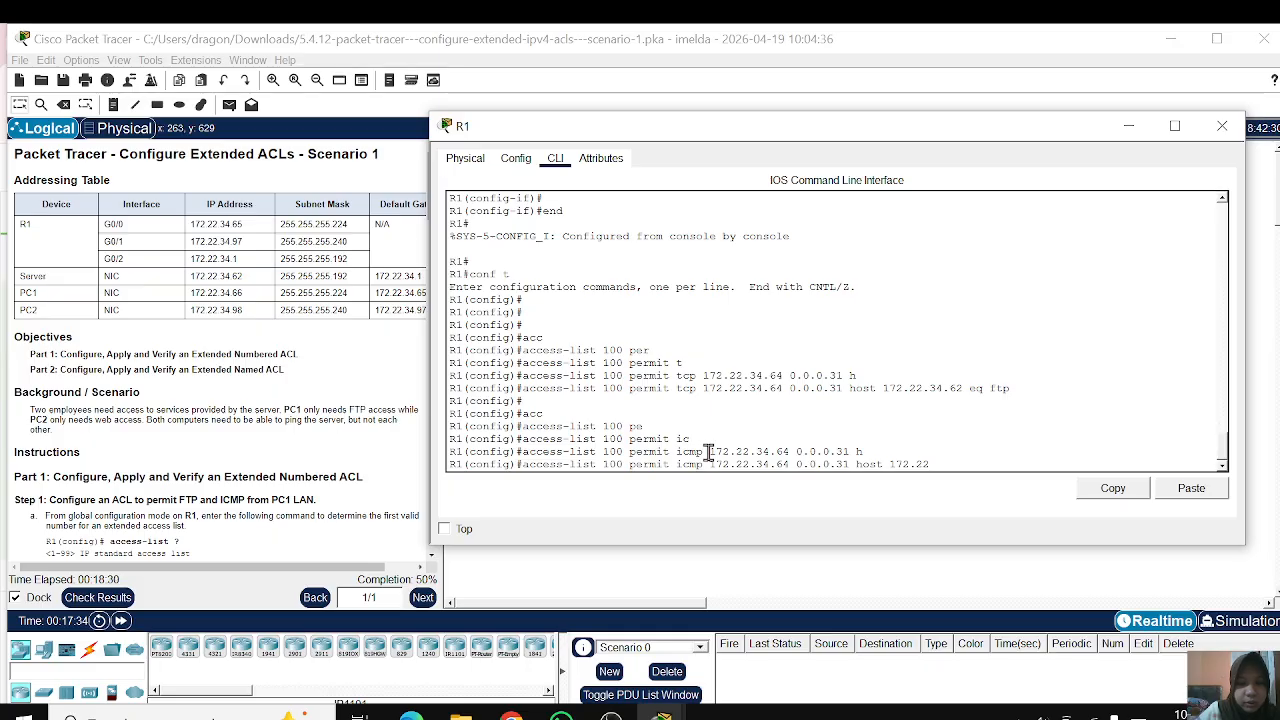
text(.34.62)
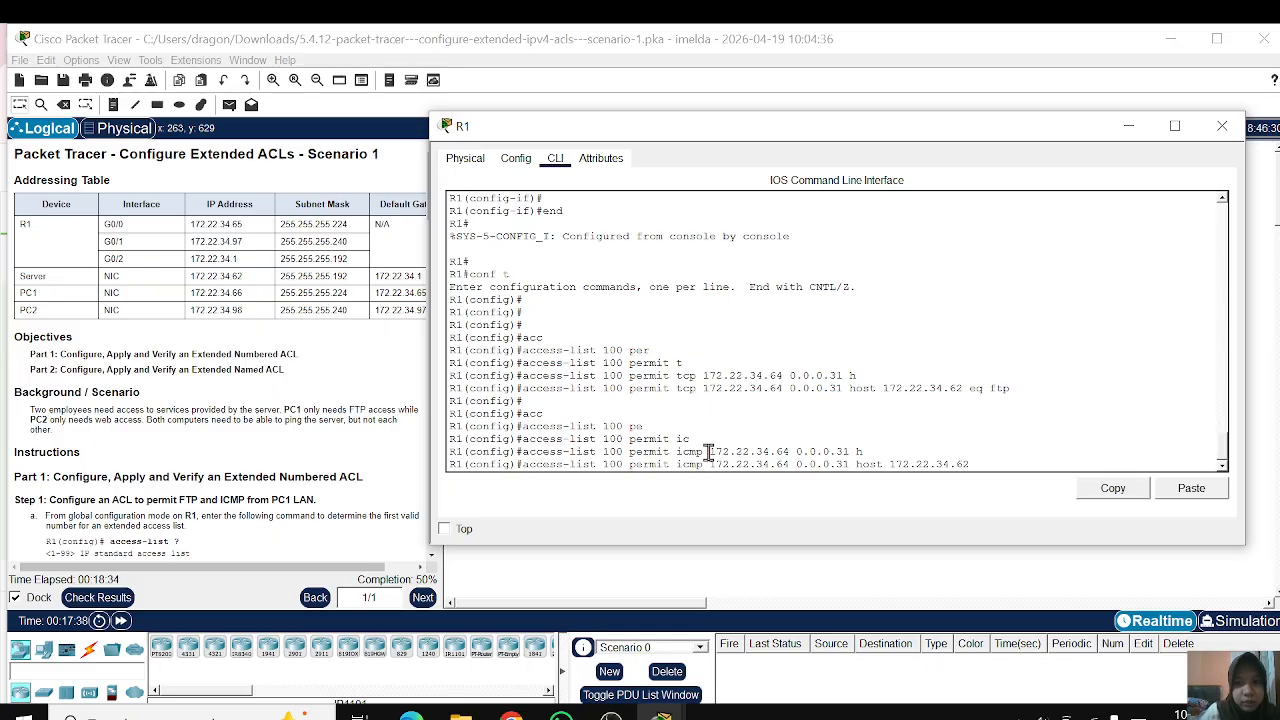
key(Return)
key(Return)
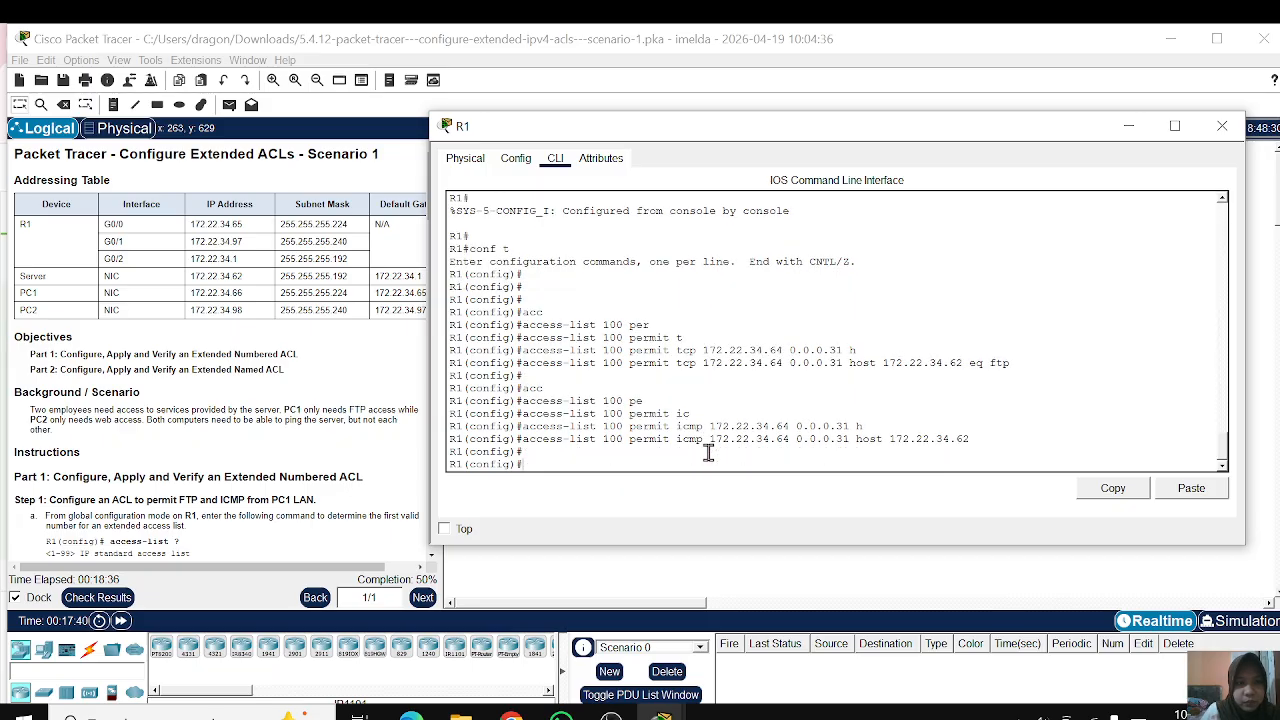
Step: Open interface configuration for g0/0 and apply access list 100 inbound with ip access-group
text(in)
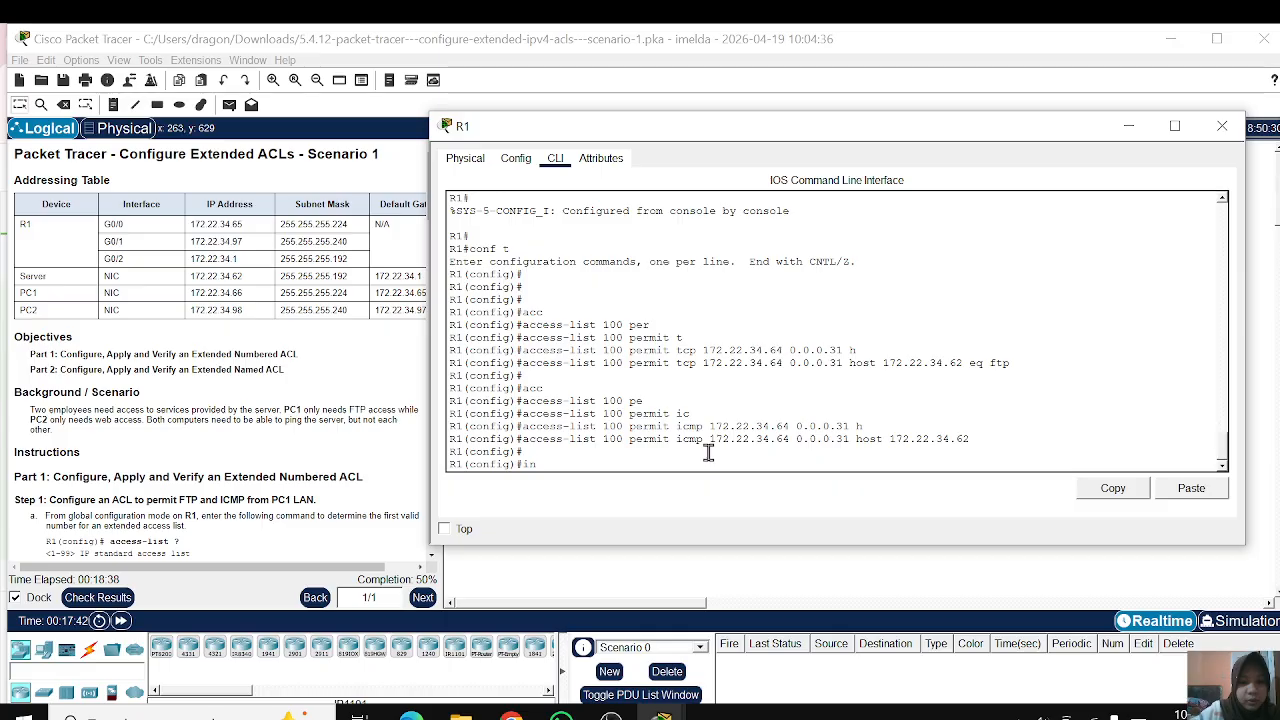
text(t)
key(Tab)
text(g0/)
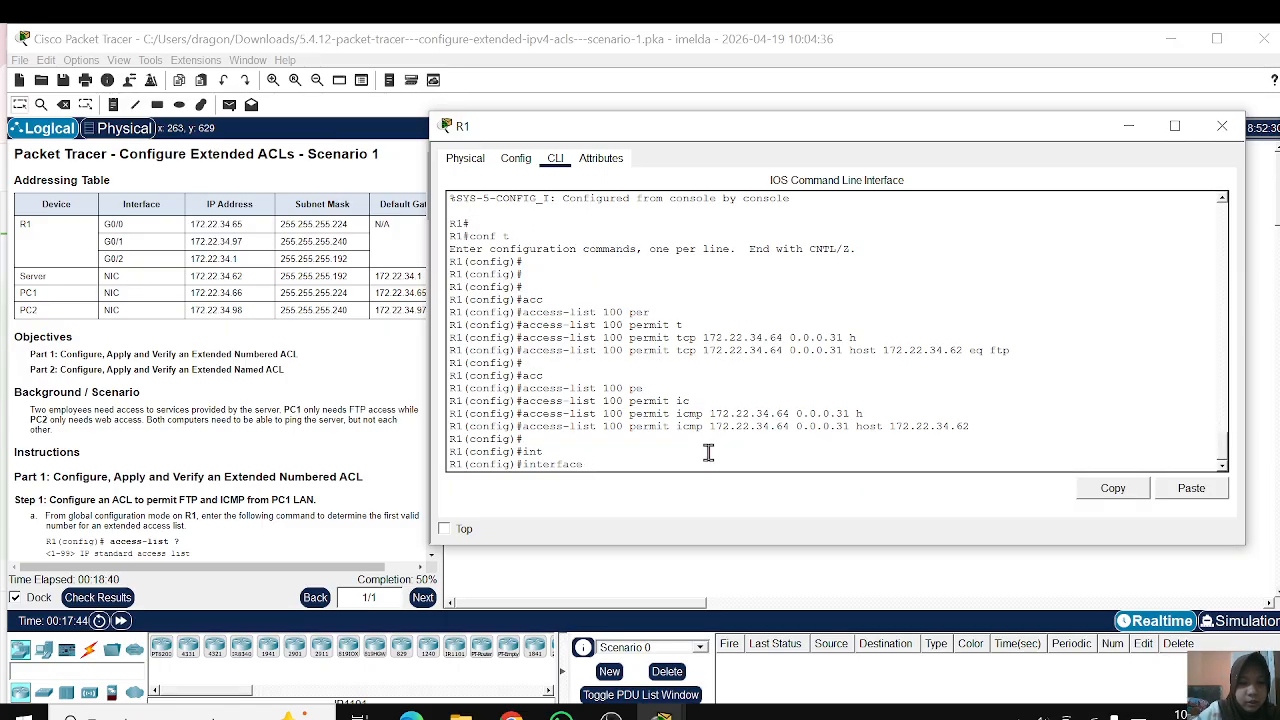
text(0)
key(Return)
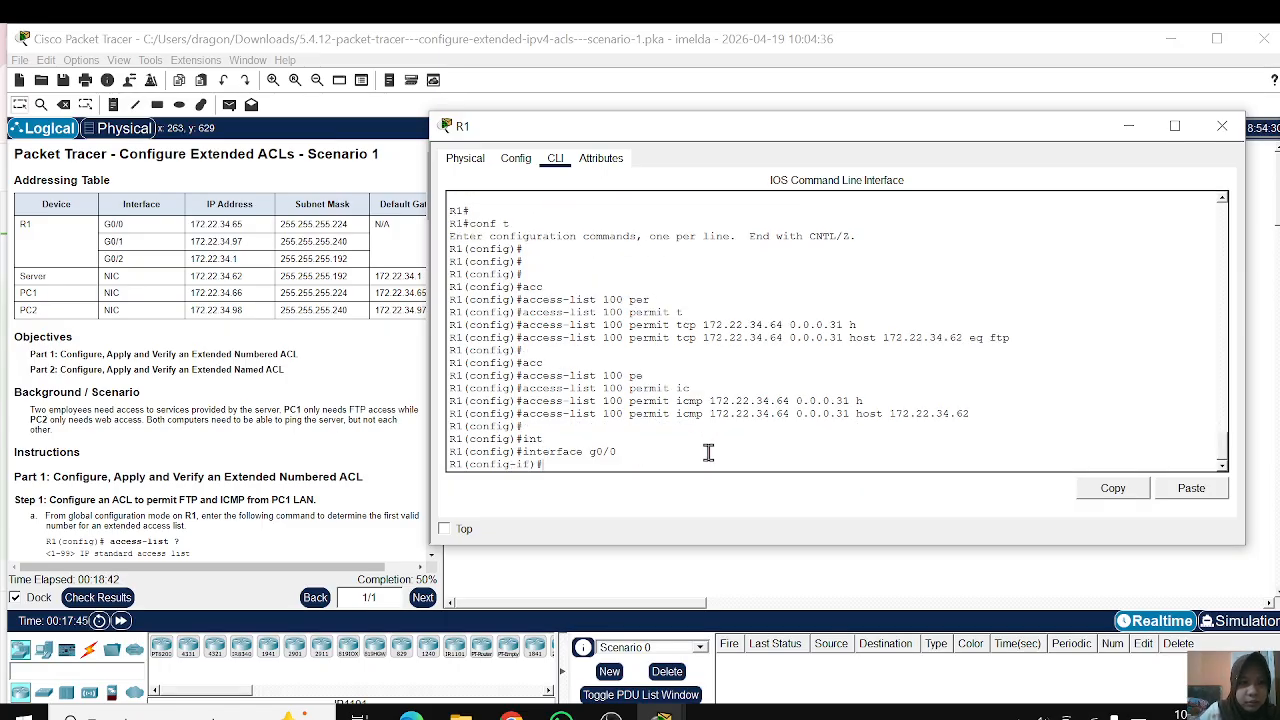
text(ip)
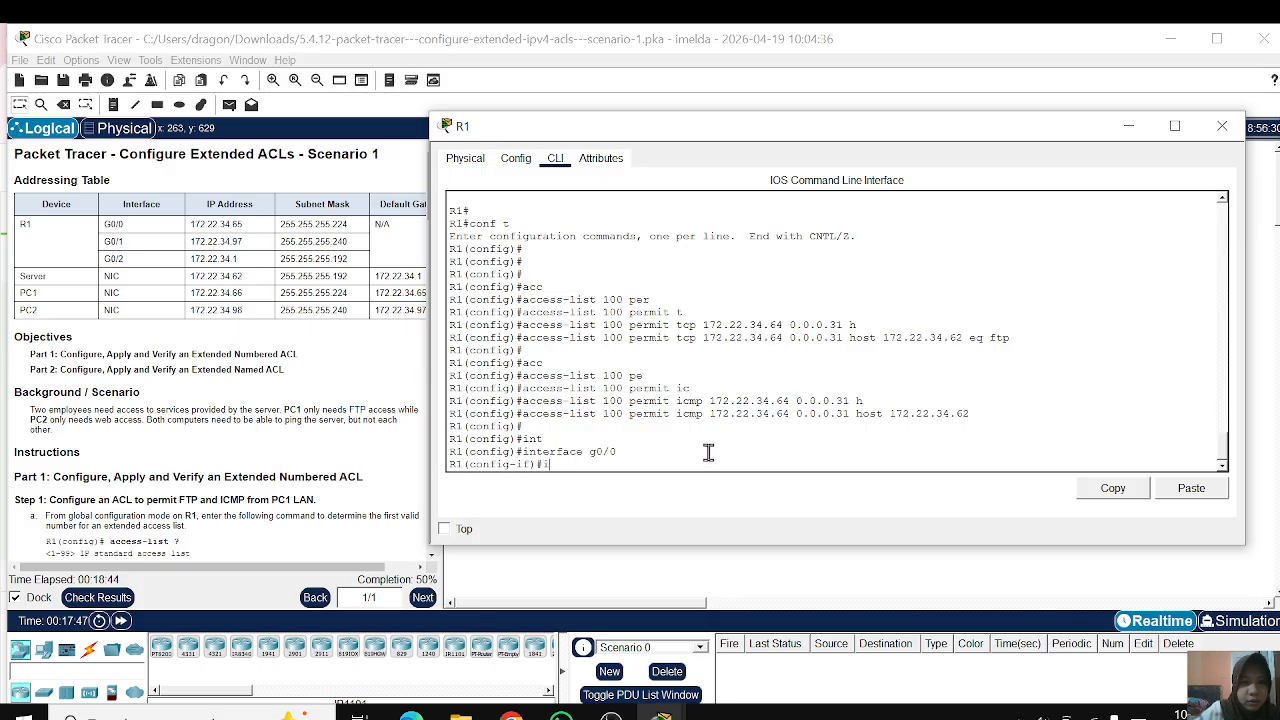
text( acc)
key(Tab)
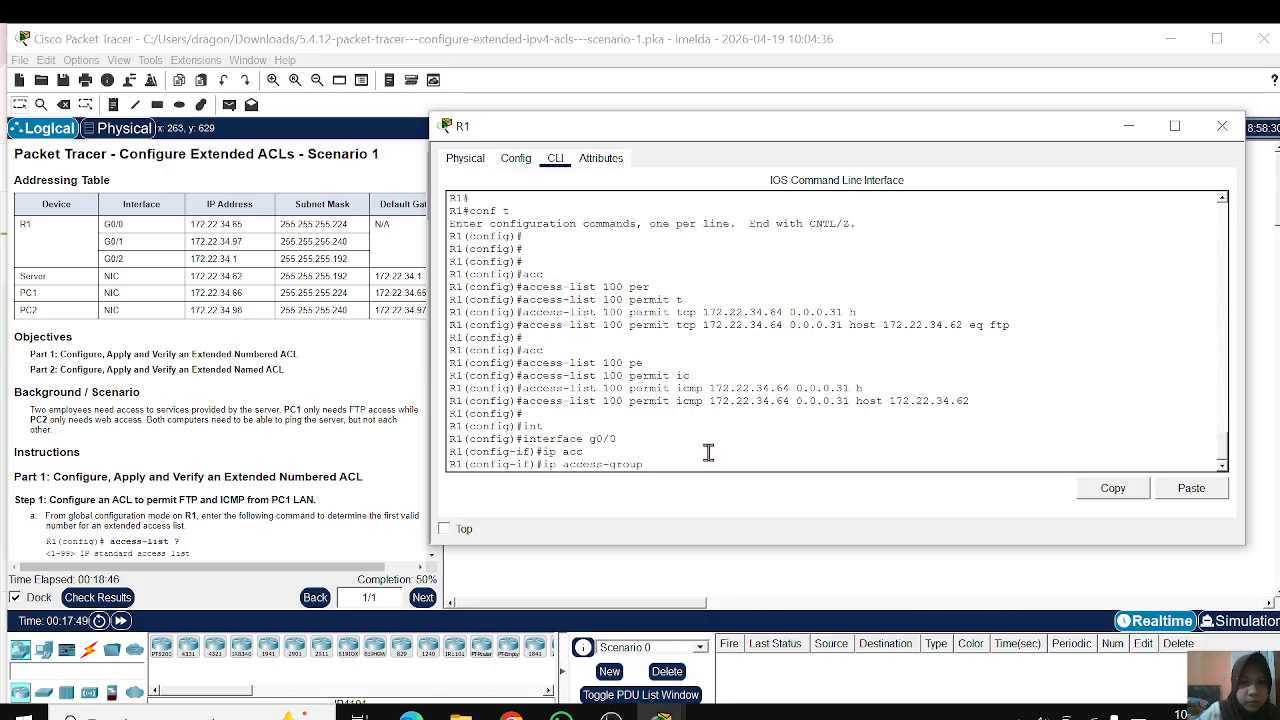
text(100 )
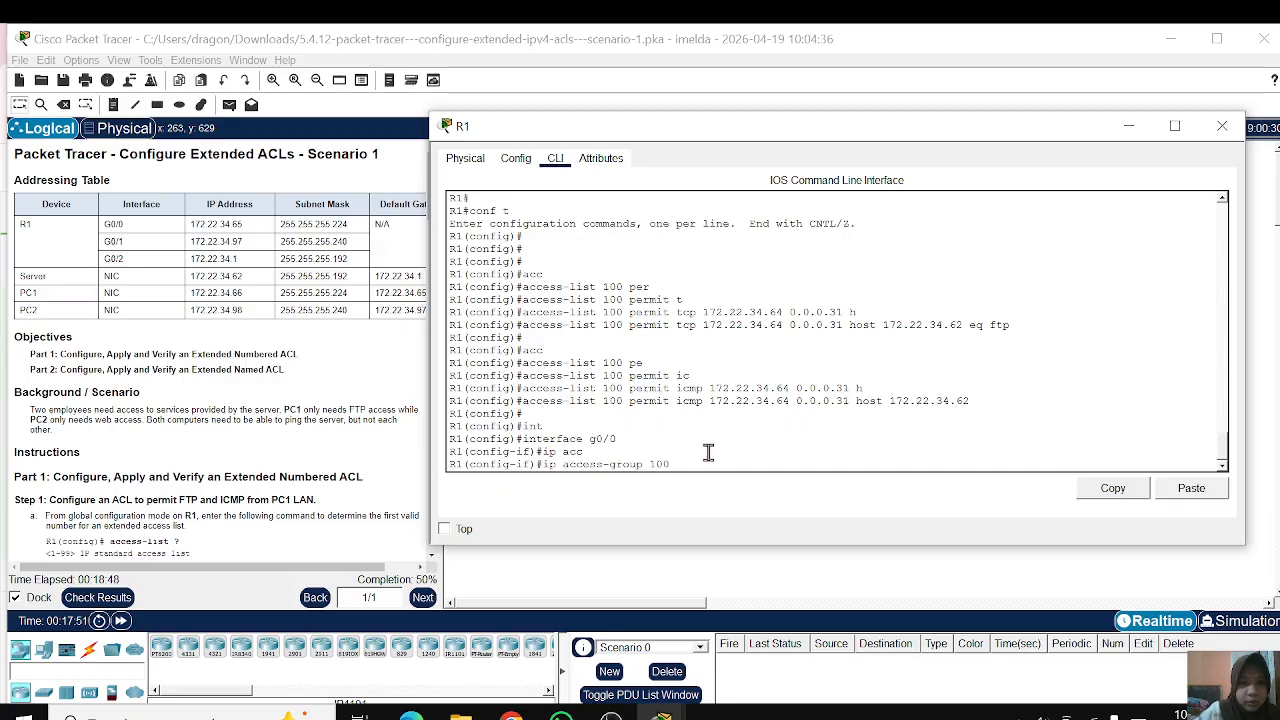
text(in)
key(Return)
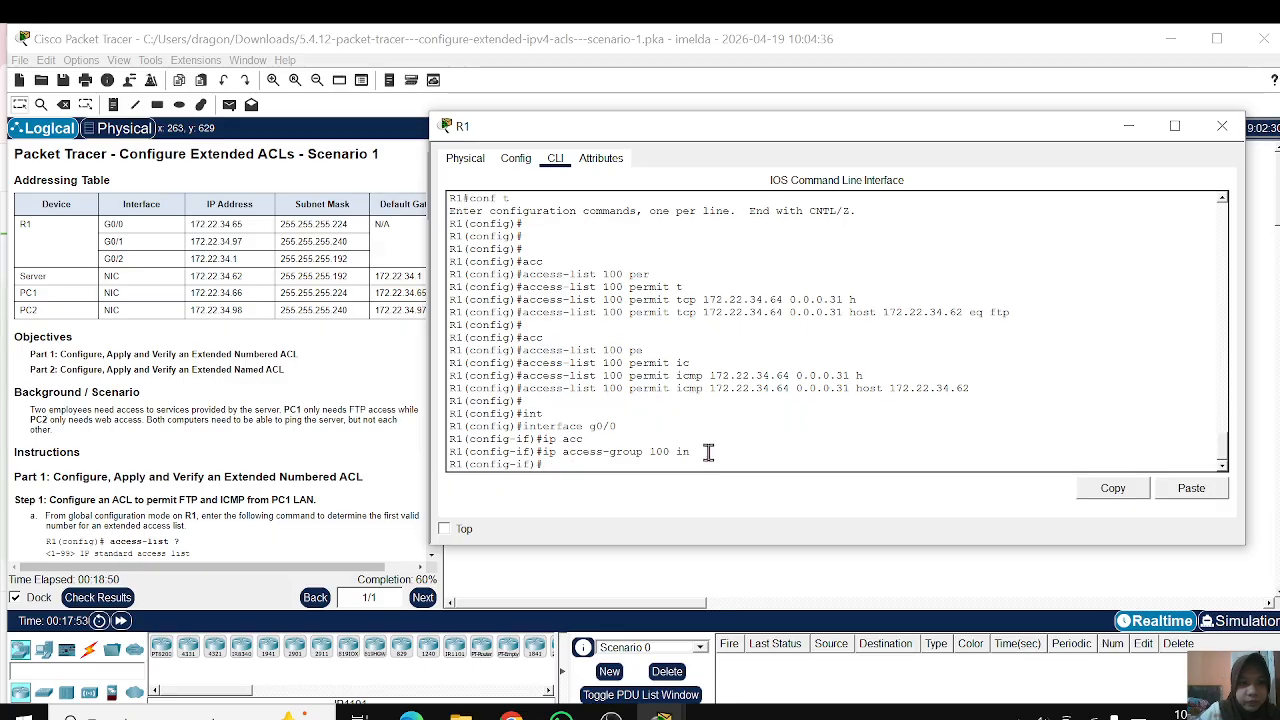
Step: Create the extended named access list HTTP_ONLY on R1 with ip access-list extended, entering its configuration mode
text(ip acc)
key(Tab)
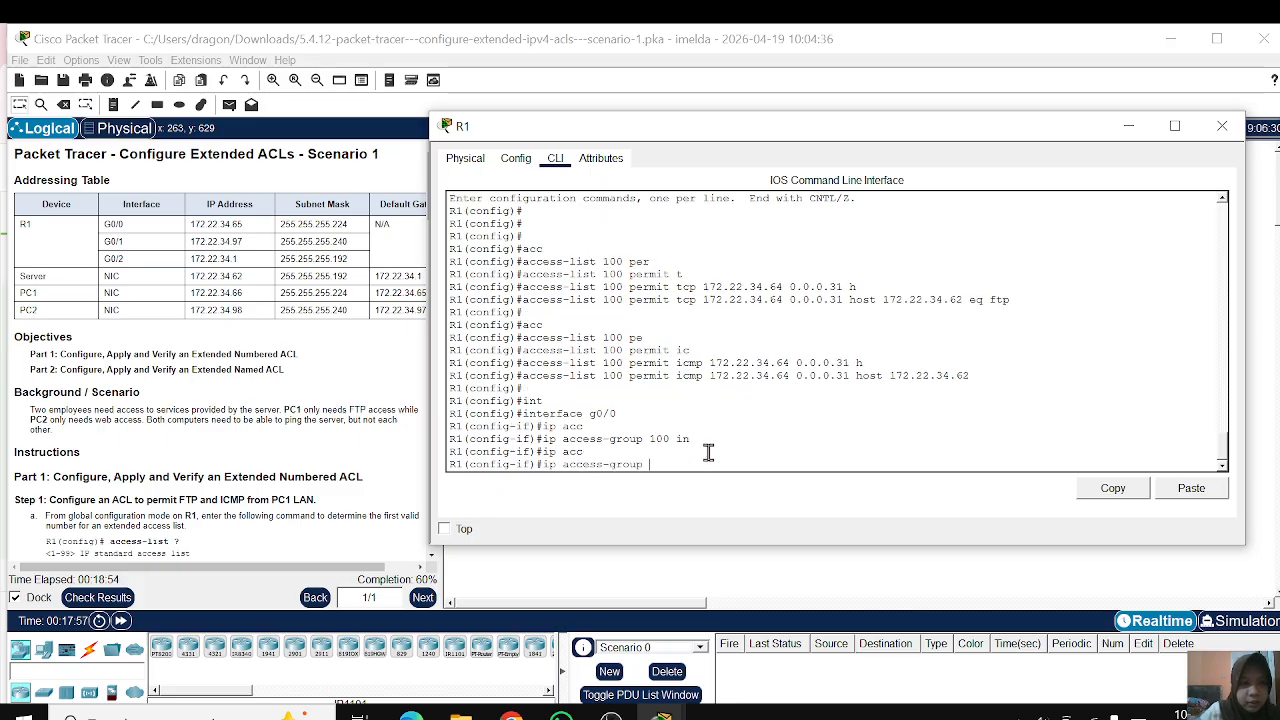
key(BackSpace)
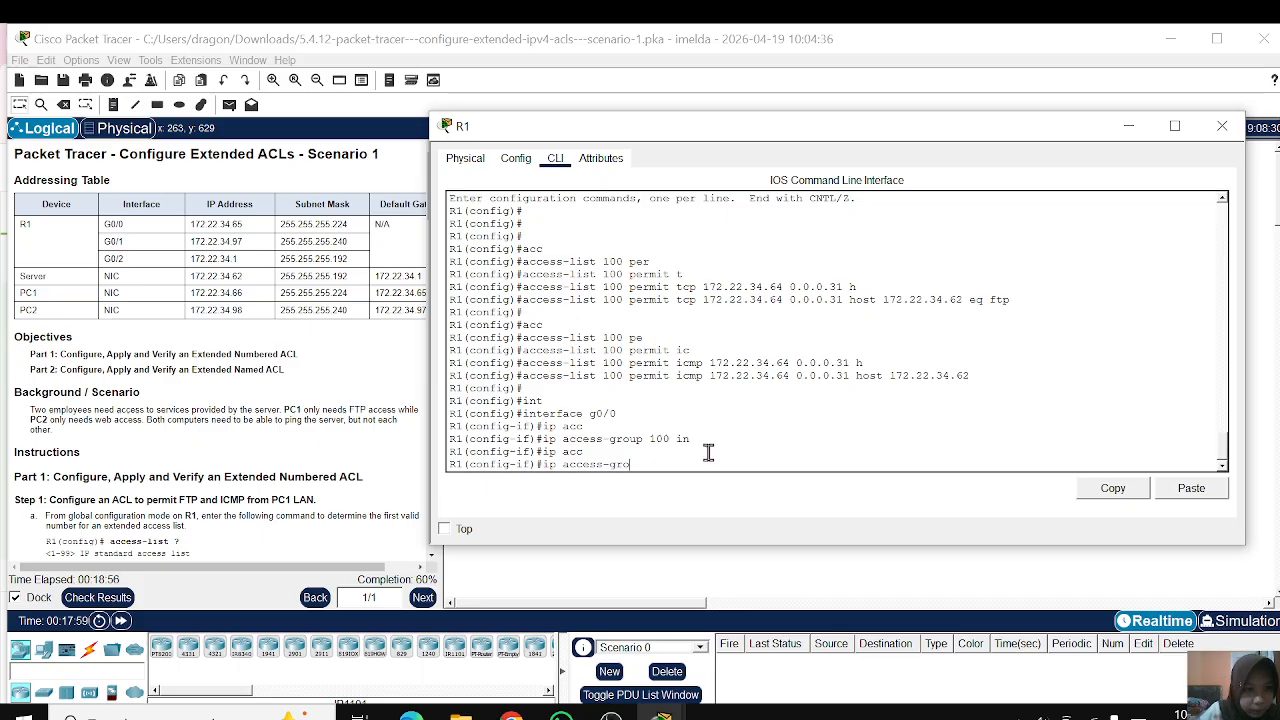
key(BackSpace)
key(BackSpace)
key(BackSpace)
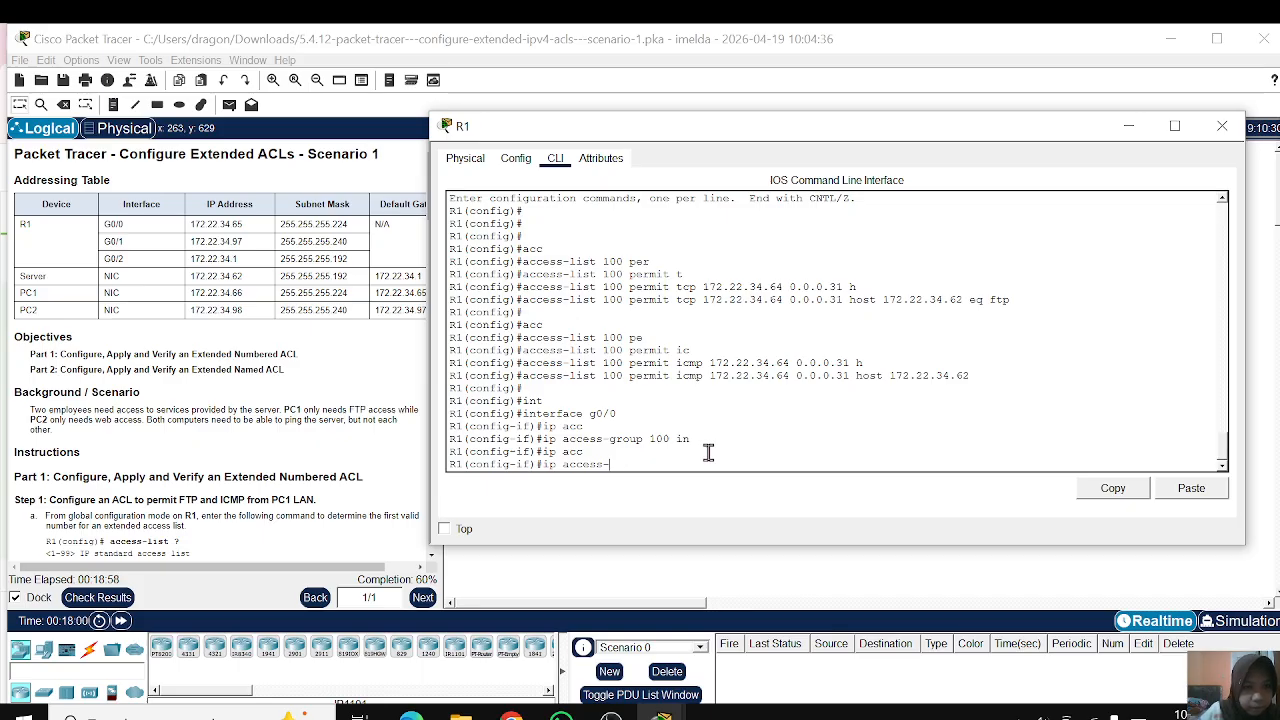
text(l)
key(Tab)
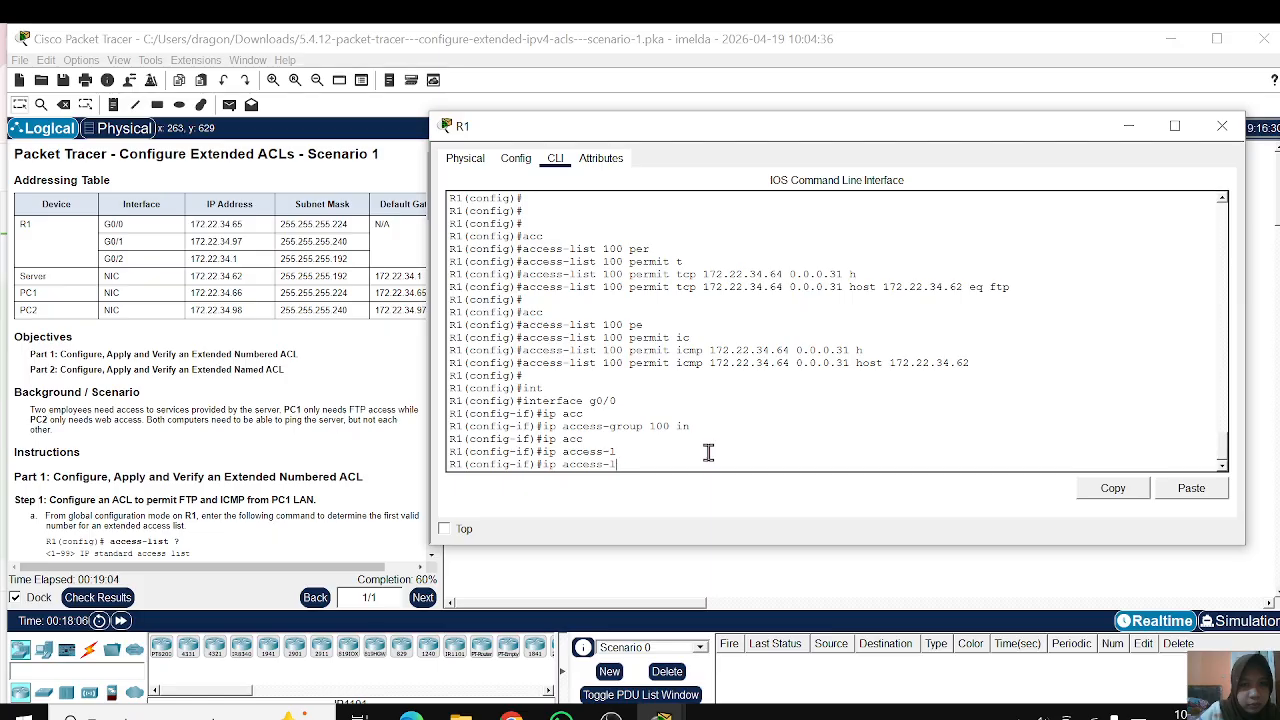
text(is)
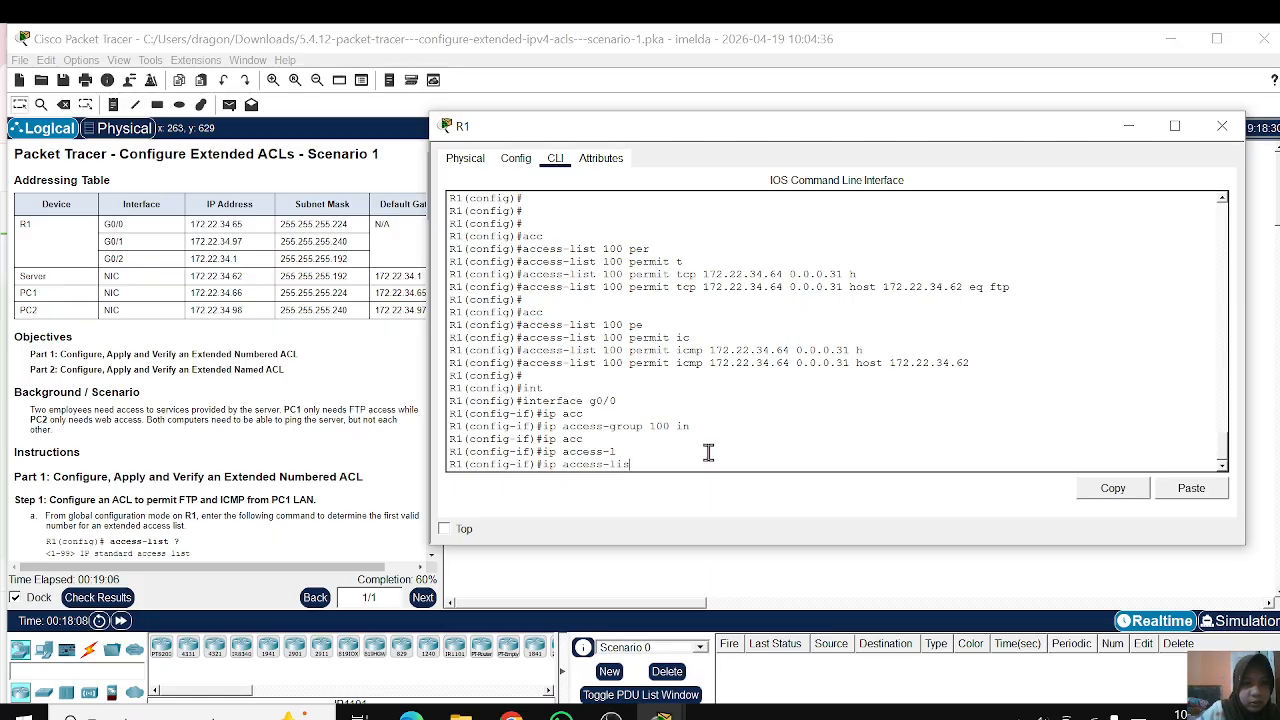
text(t e)
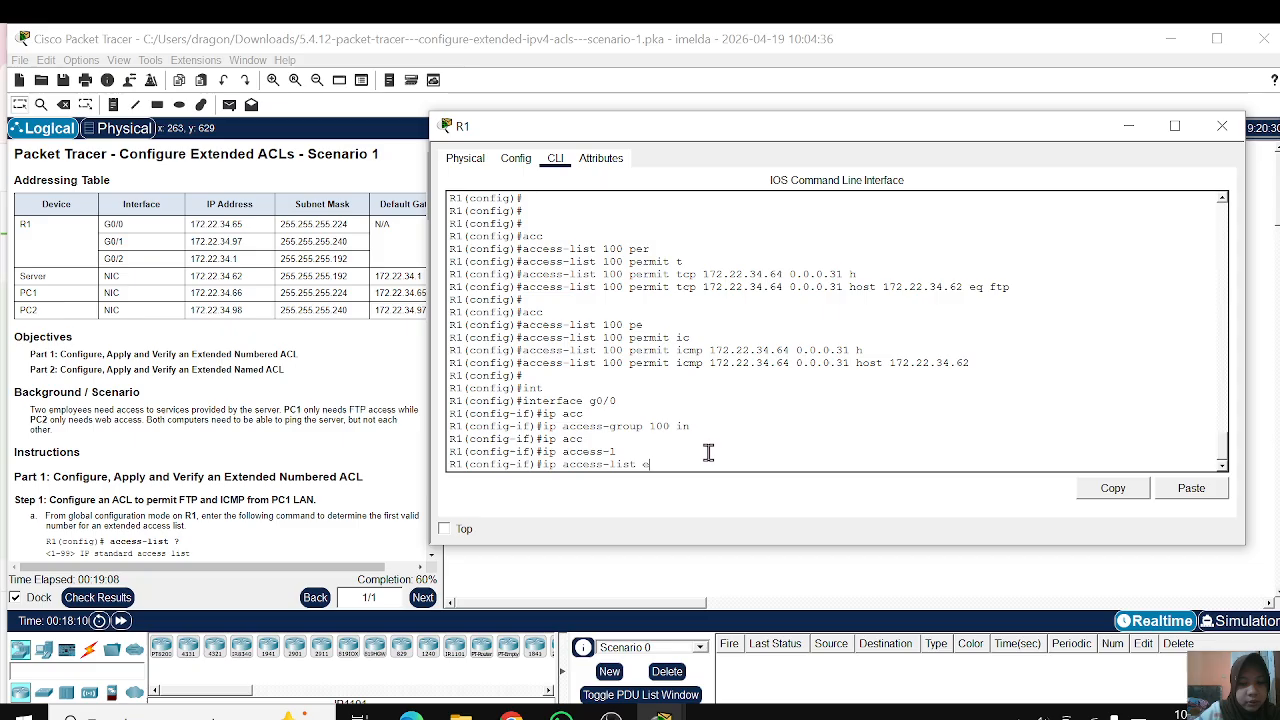
text(xtended N)
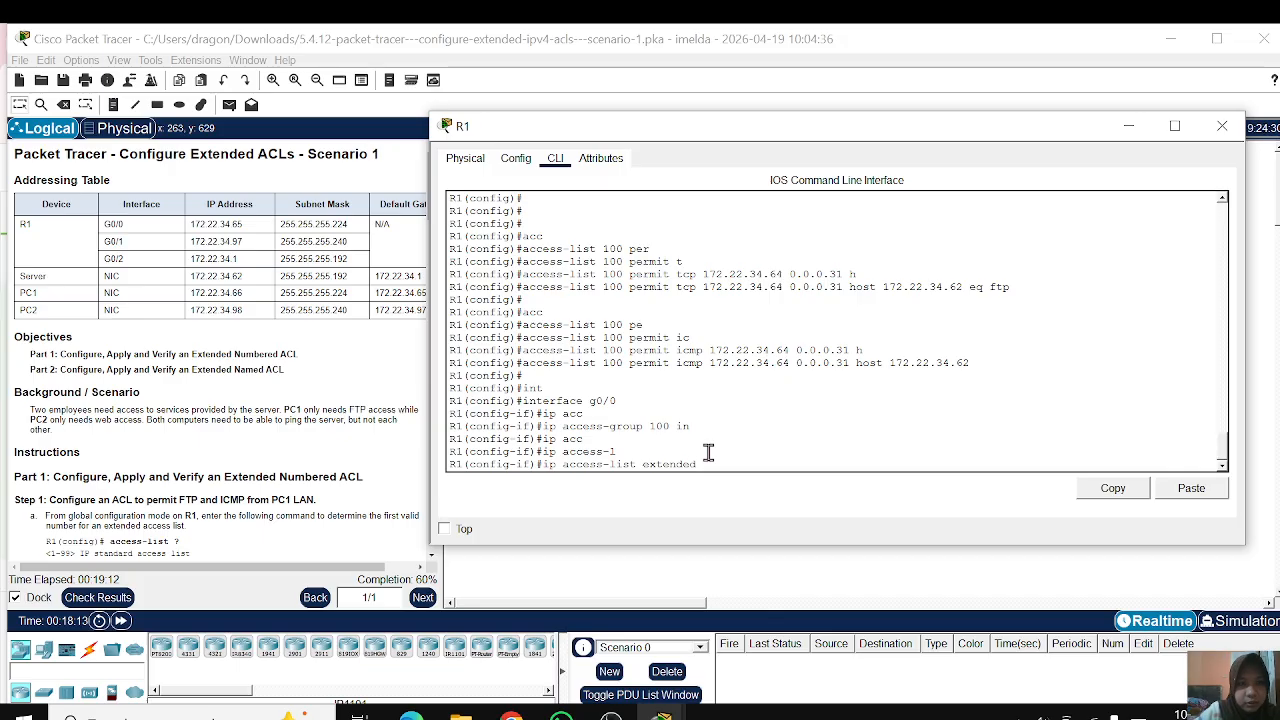
text(TTP)
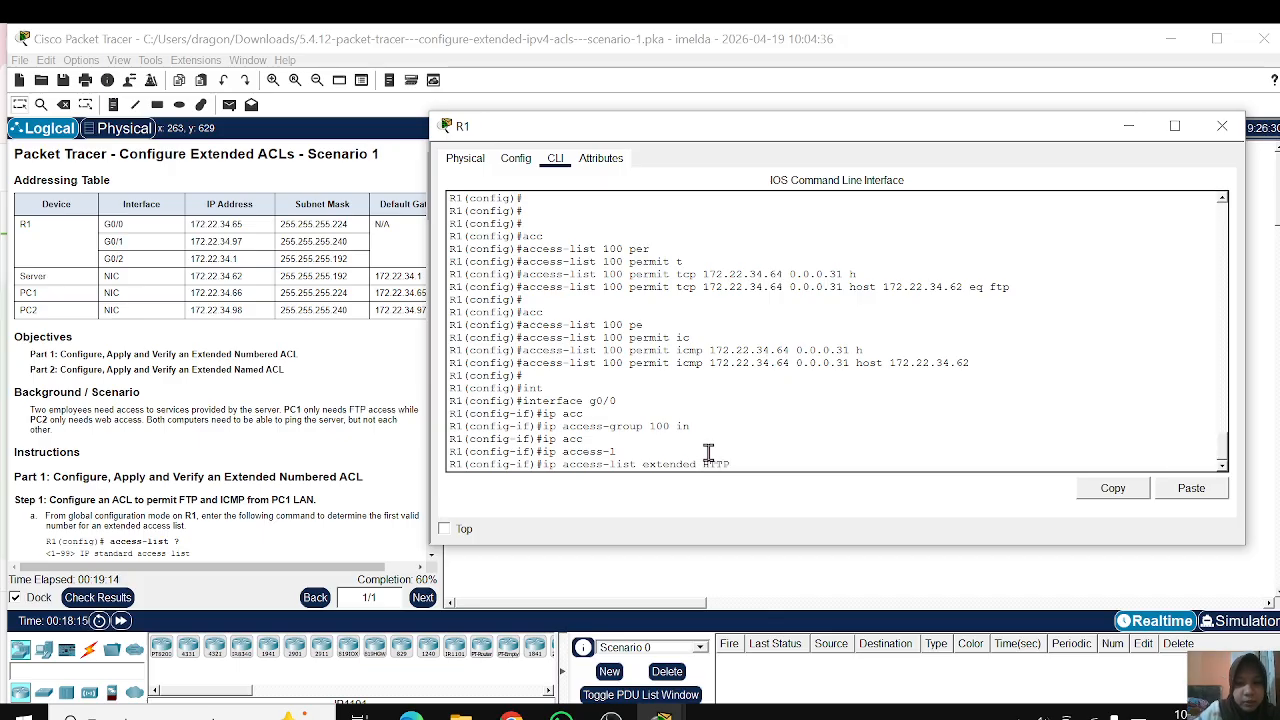
text(_)
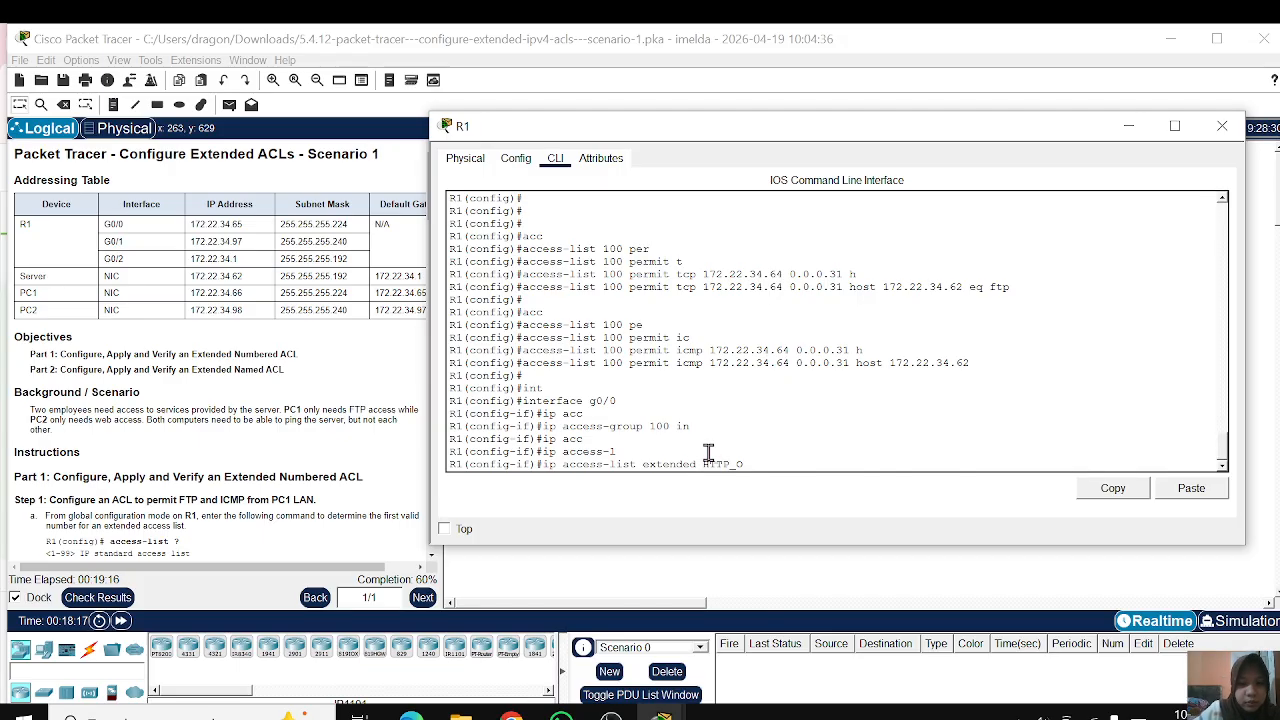
text(ONLY)
key(Return)
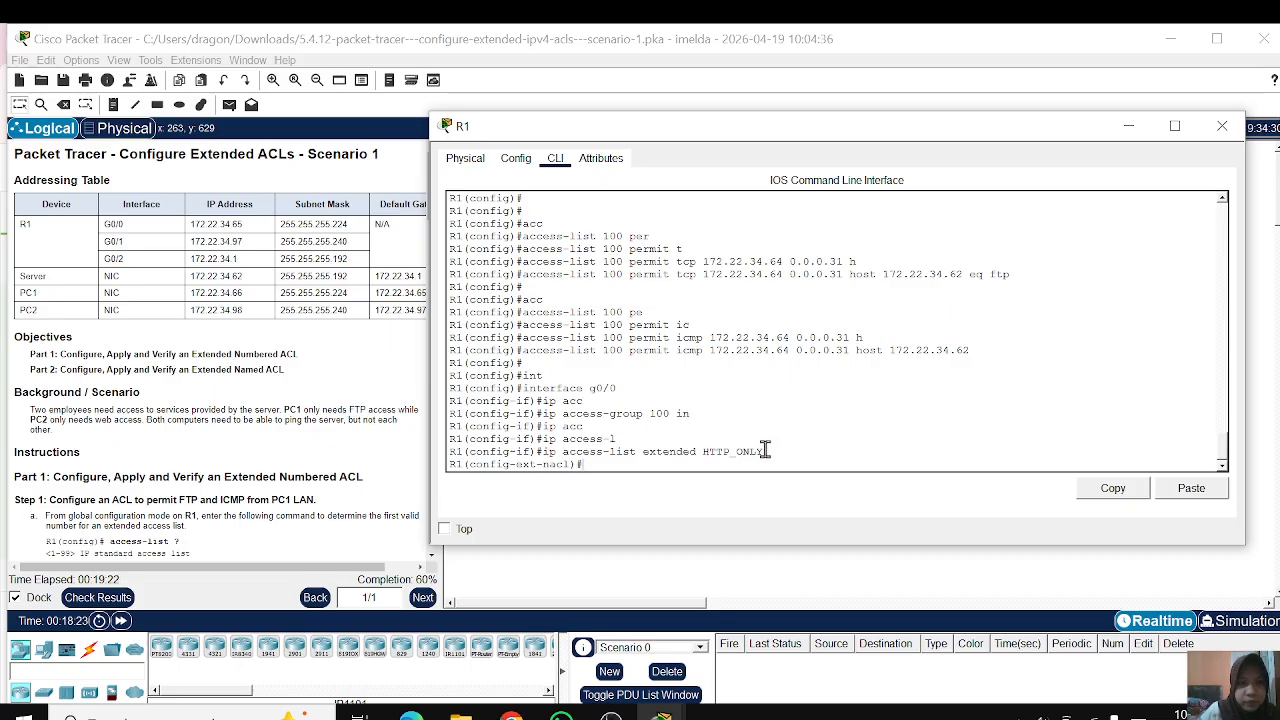
Step: Try to add an HTTP_ONLY statement permitting tcp from 172.22.34.96 0.0.0.15, without a destination
text(e)
key(Tab)
text(tc)
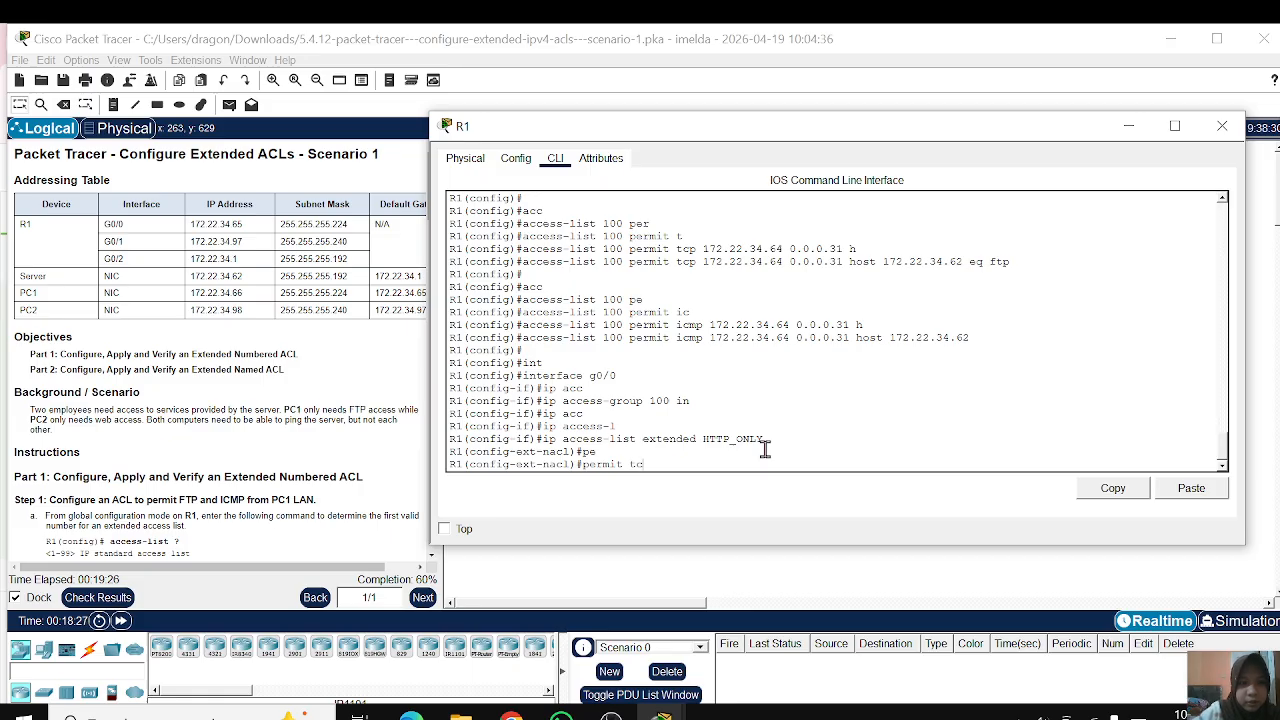
key(Tab)
text(172)
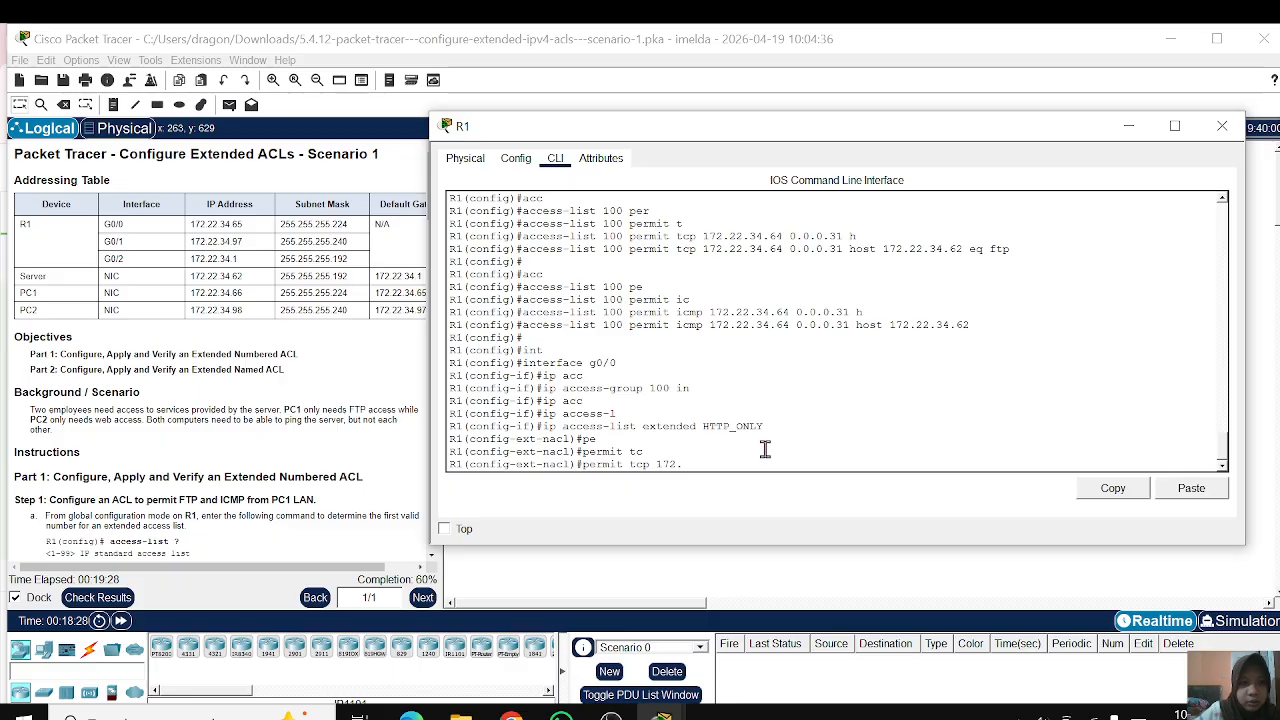
text(.22.)
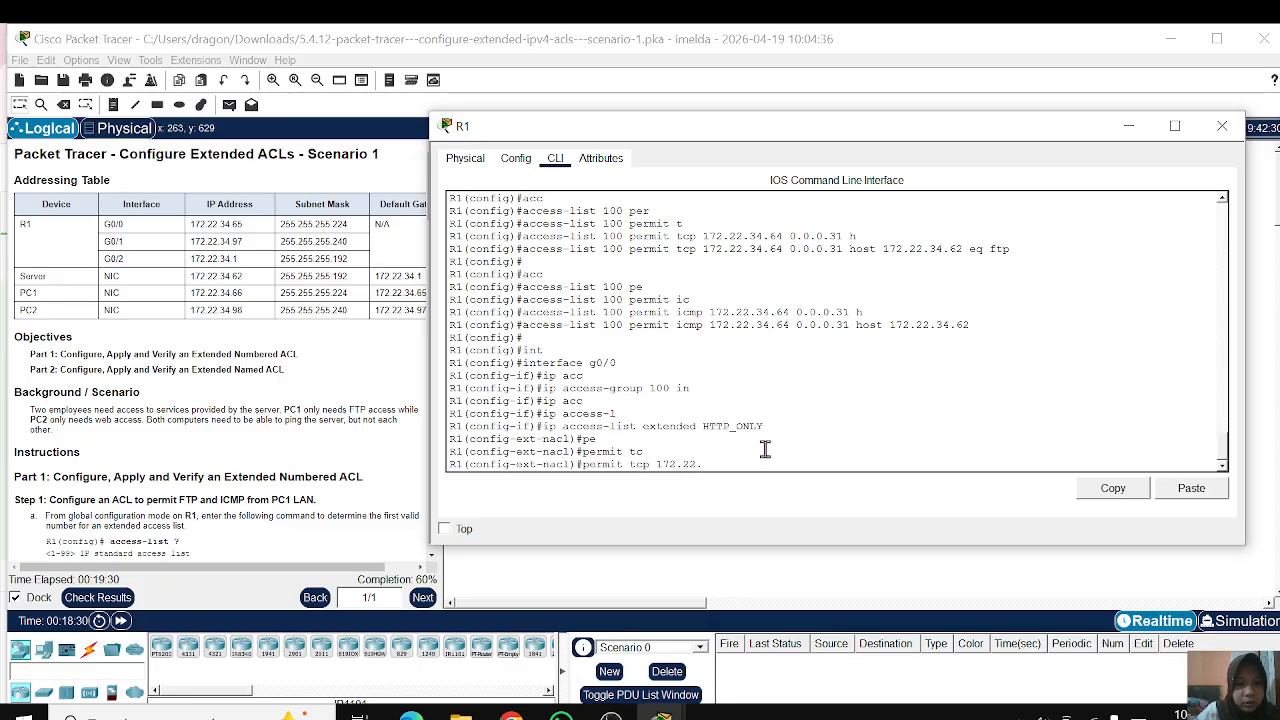
text(34)
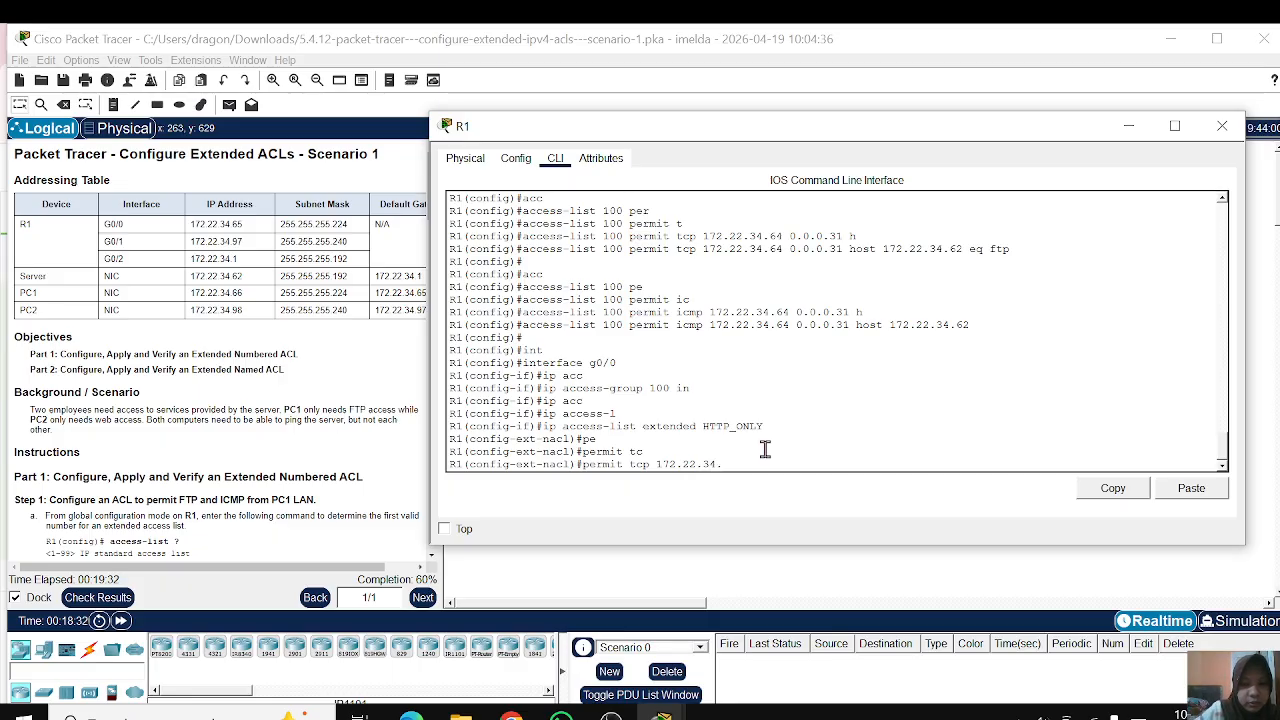
text(.96 )
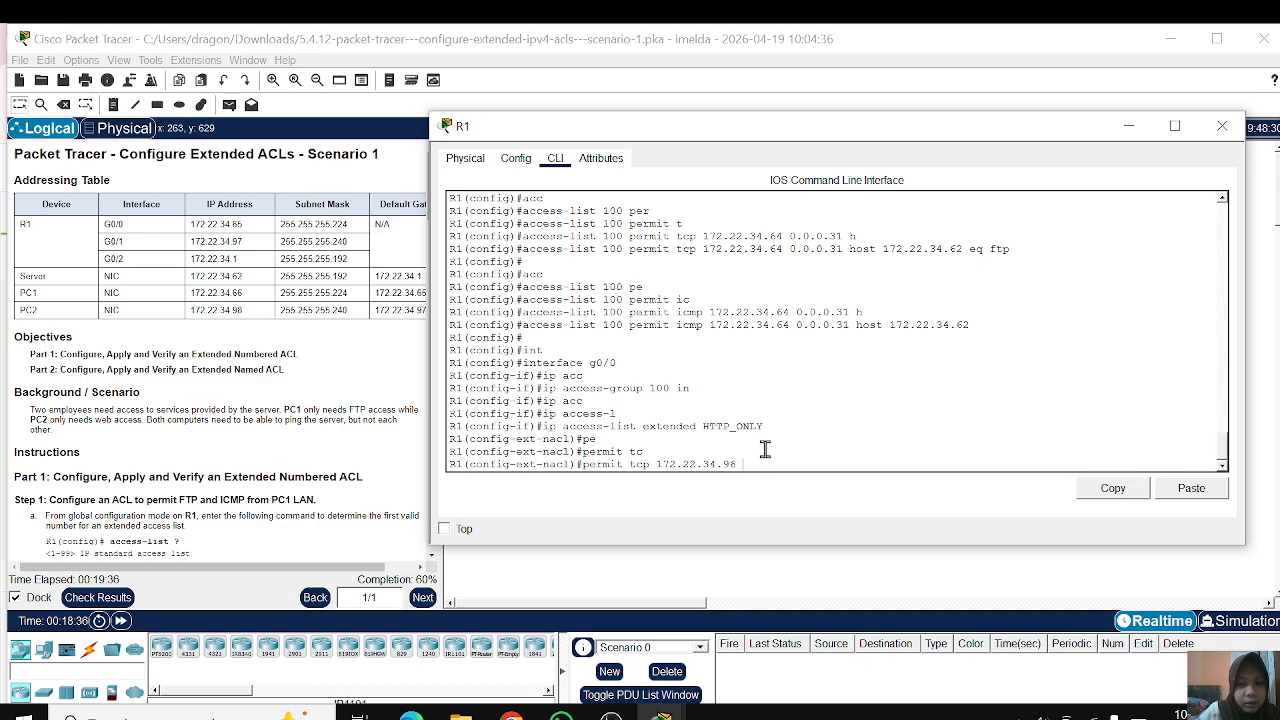
text(0.0.0.)
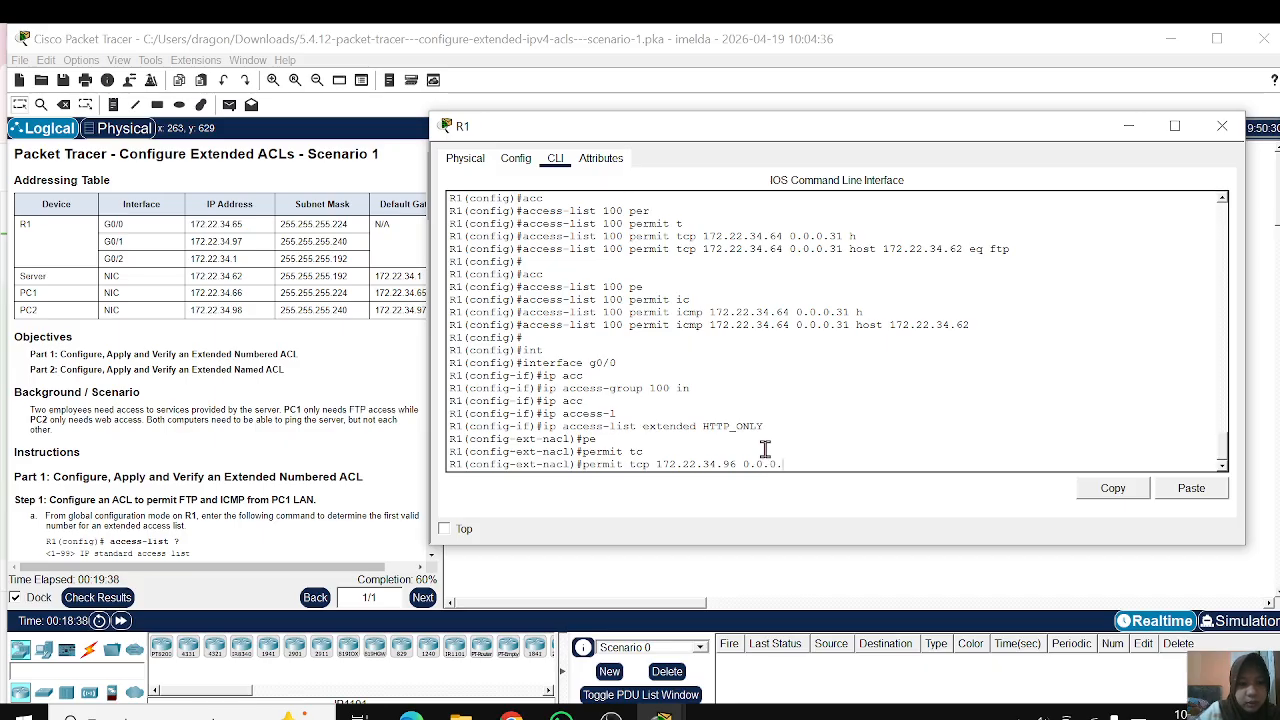
text(15)
key(Return)
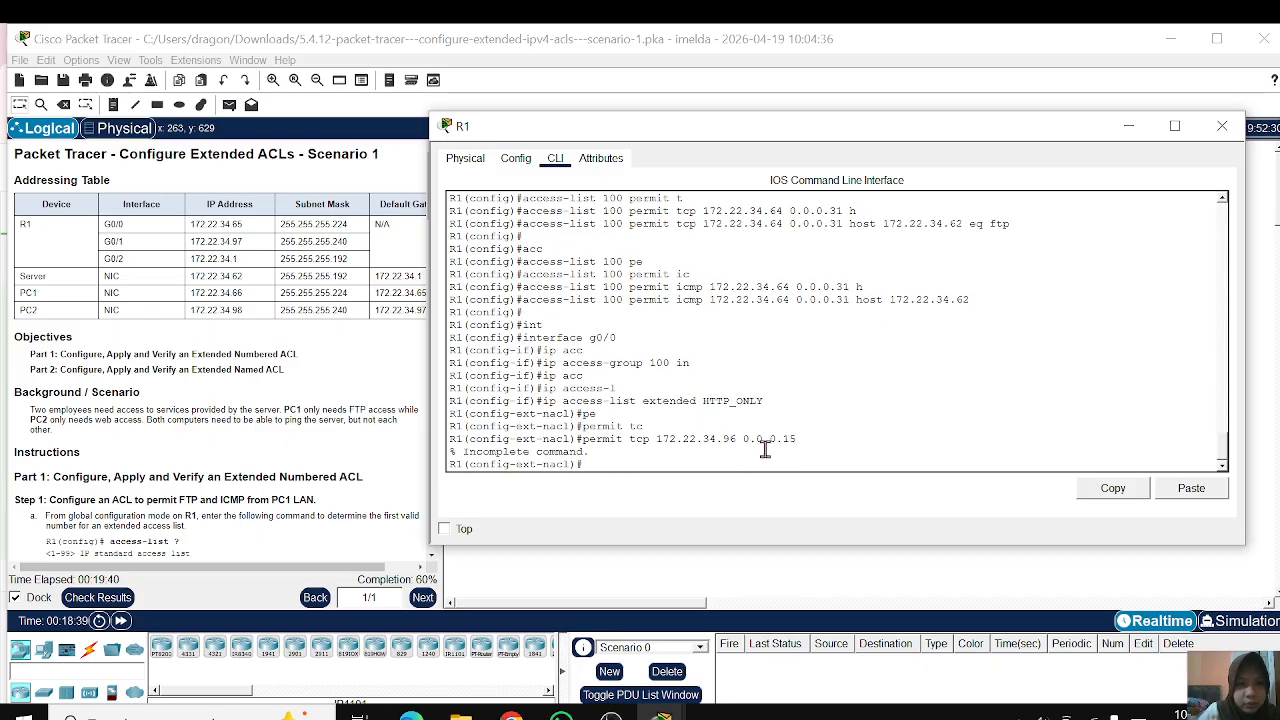
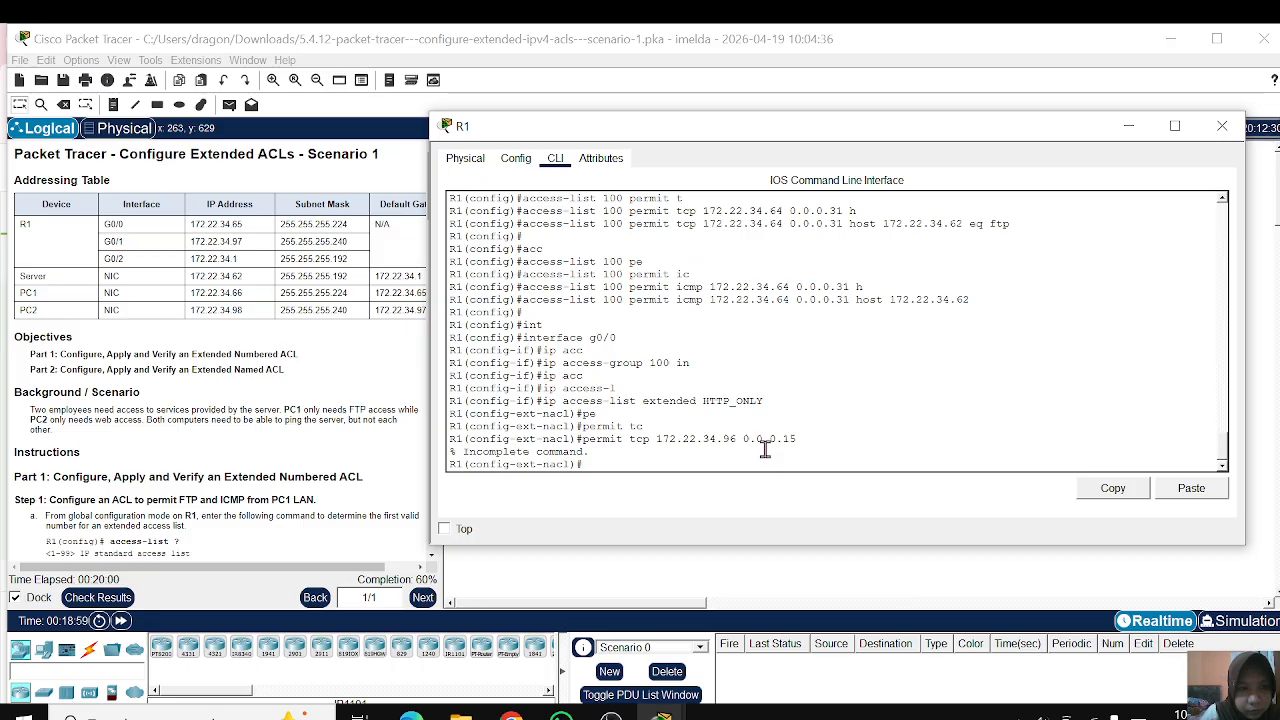
key(Up)
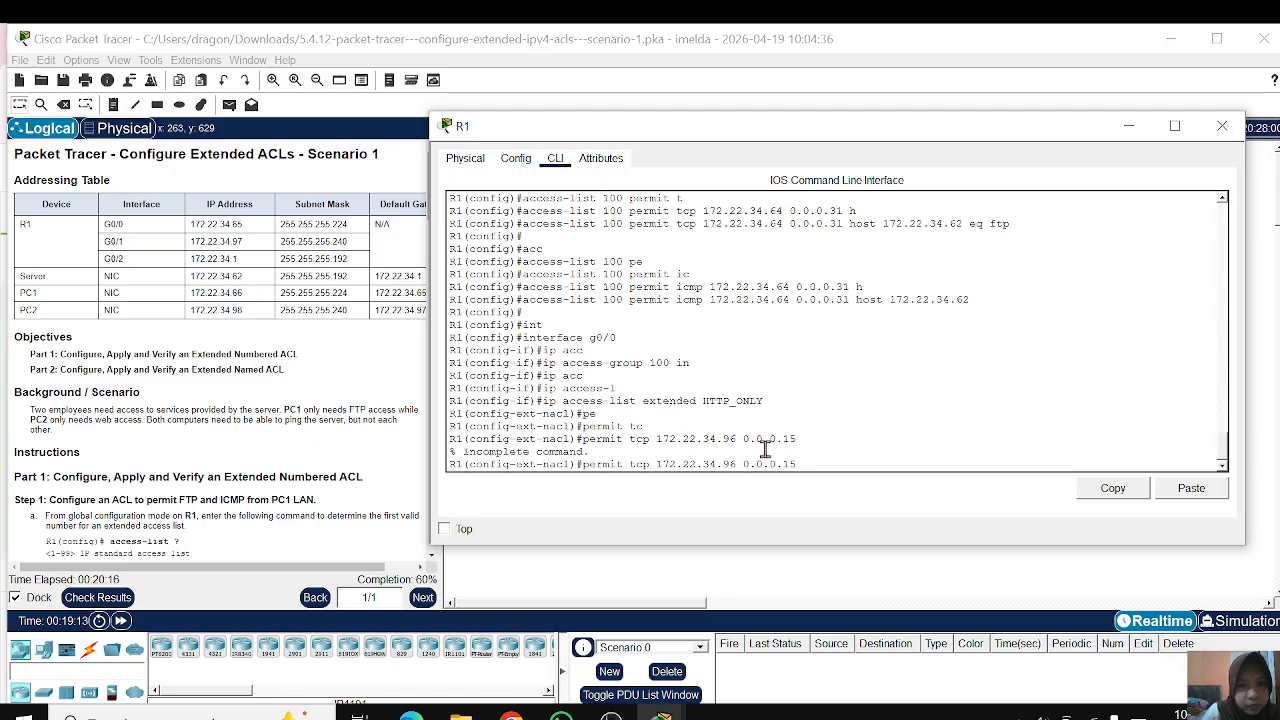
key(Return)
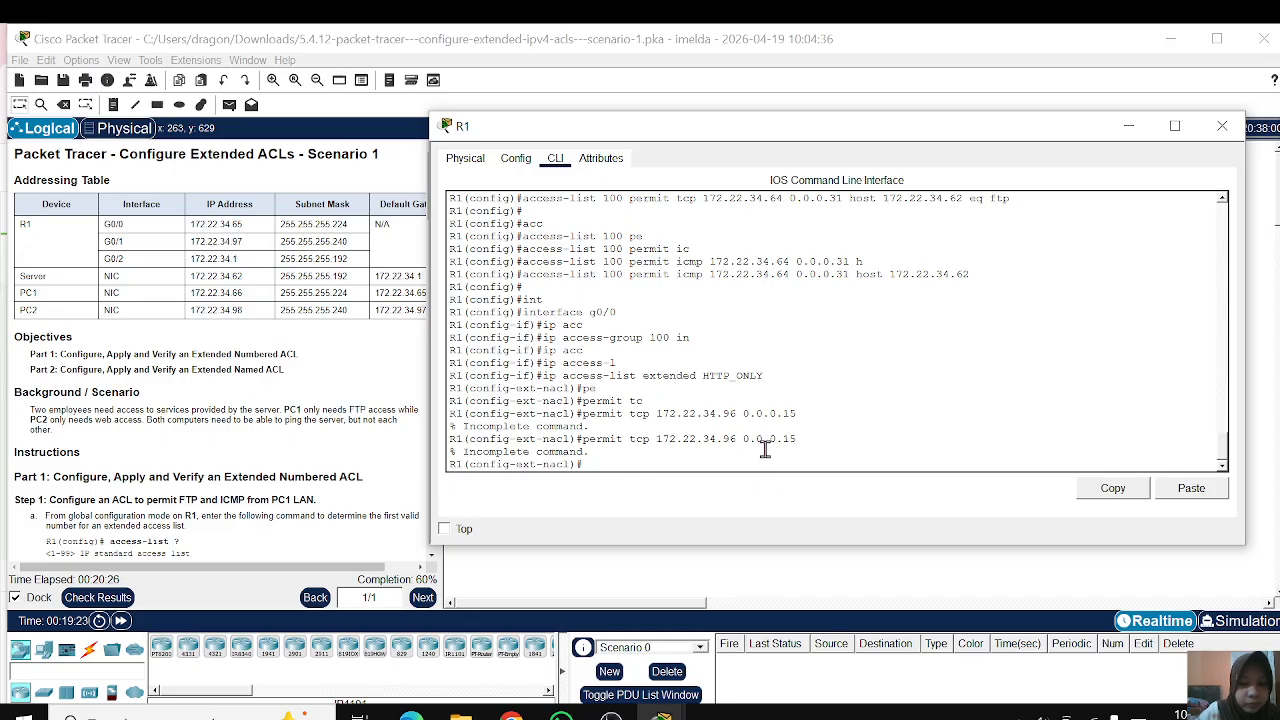
text(per)
key(Tab)
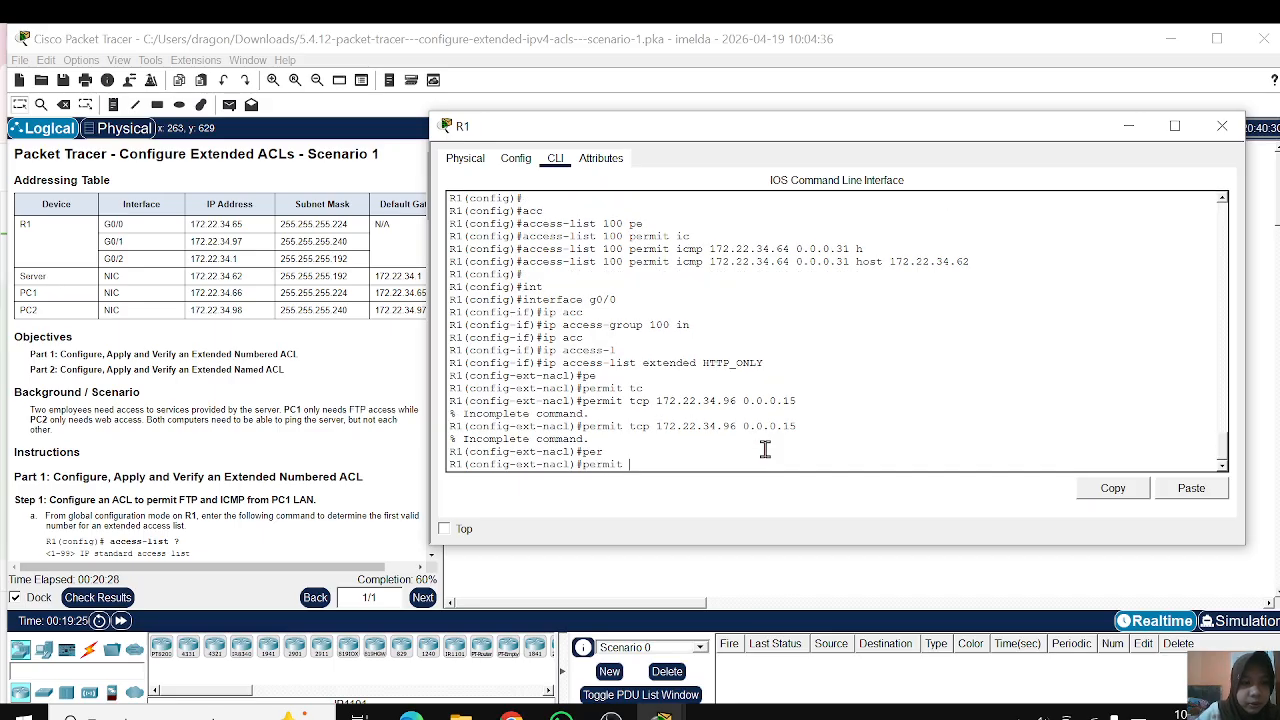
text(tc)
key(Tab)
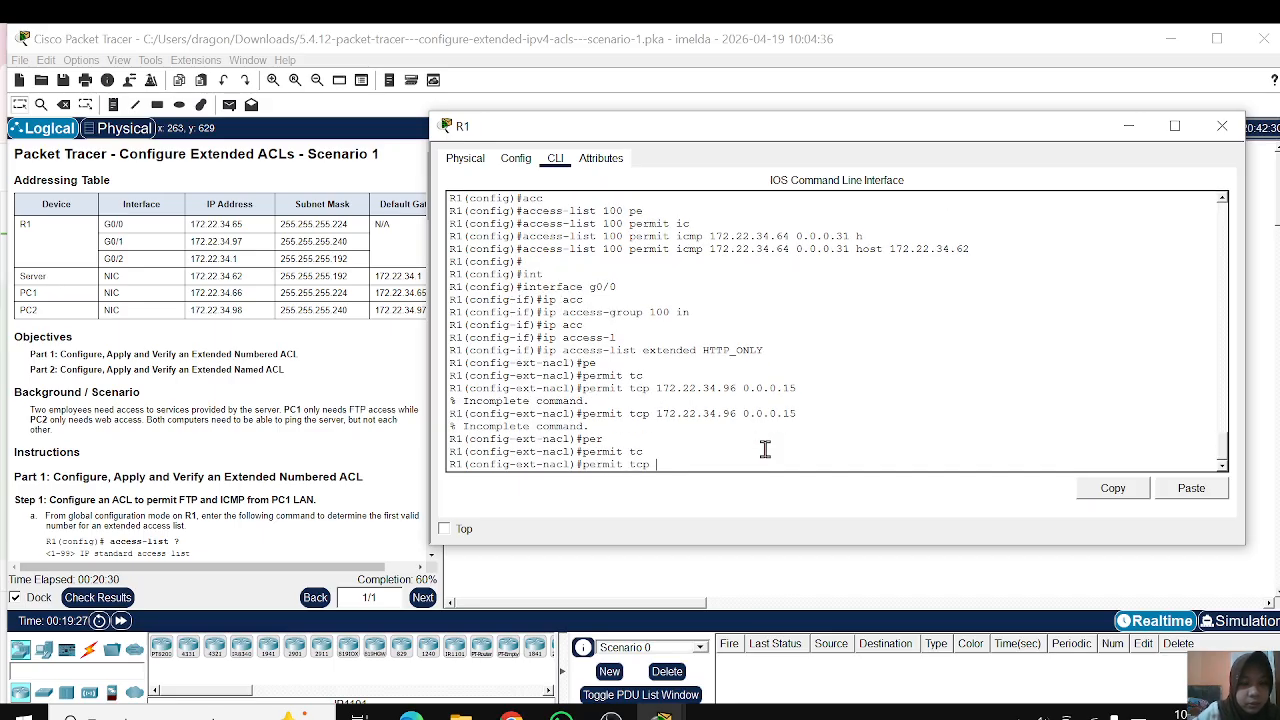
text(172.22.34)
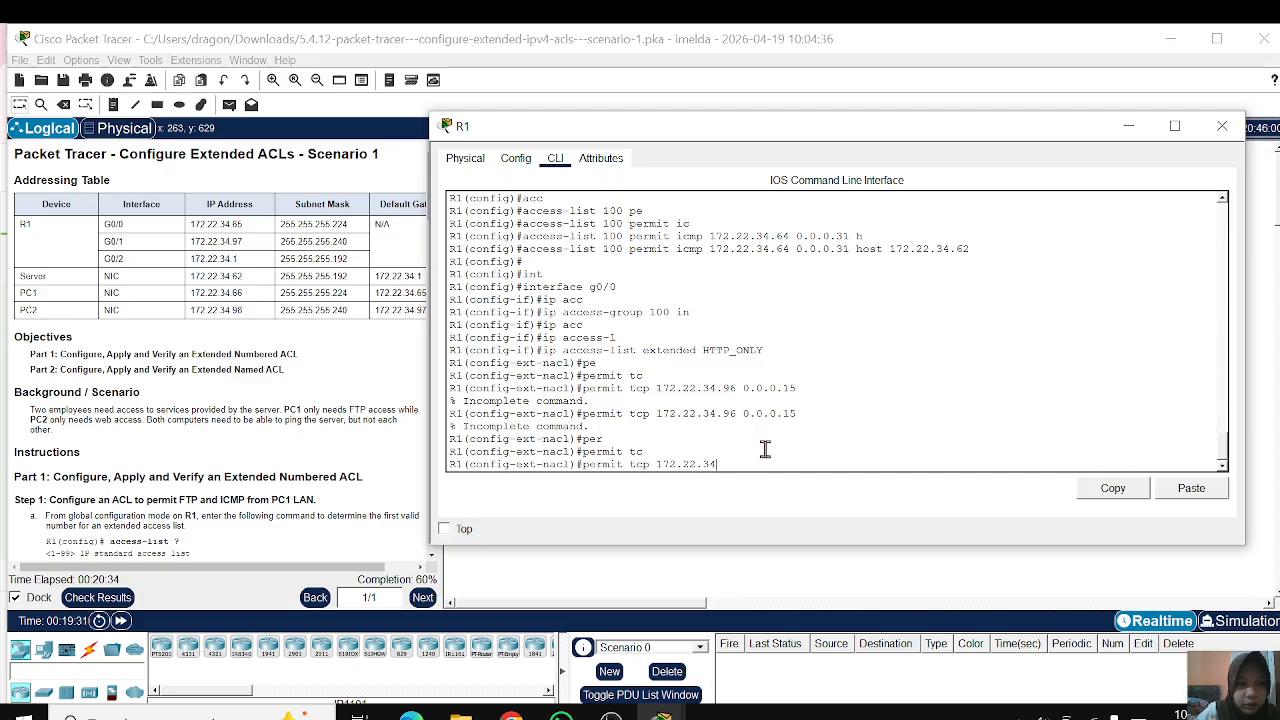
text(.96)
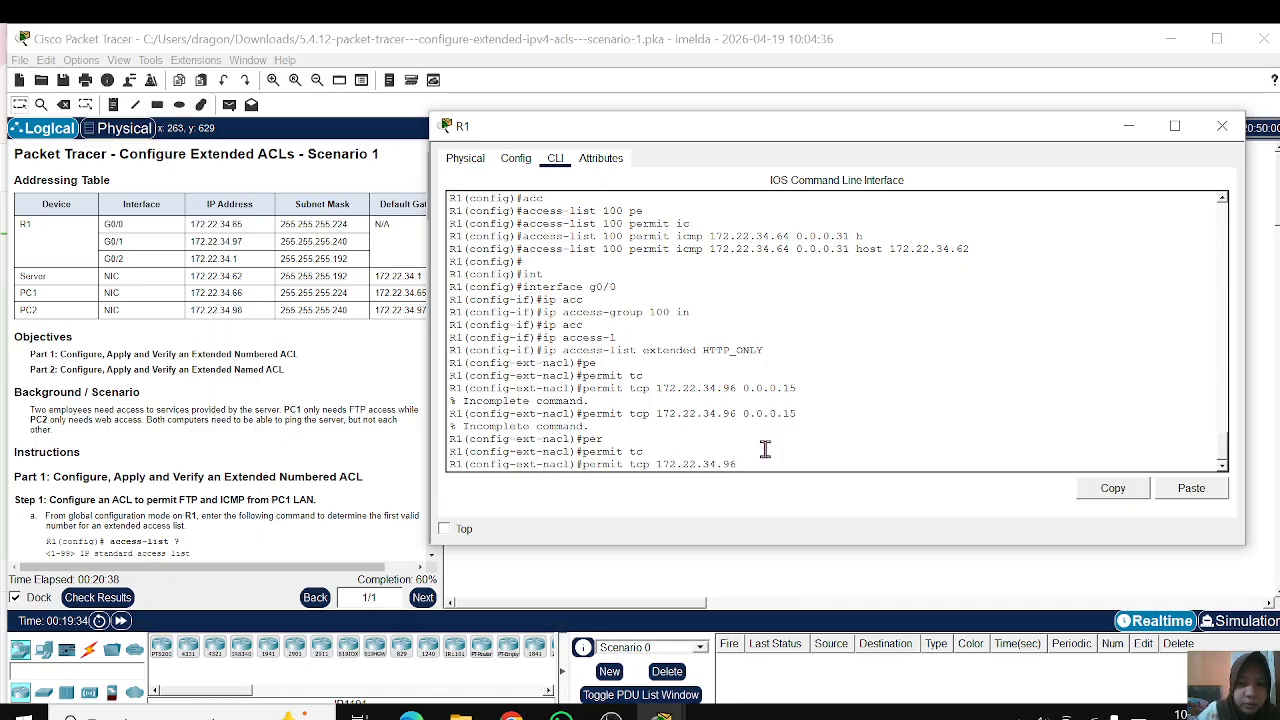
text( 0.0.0.0)
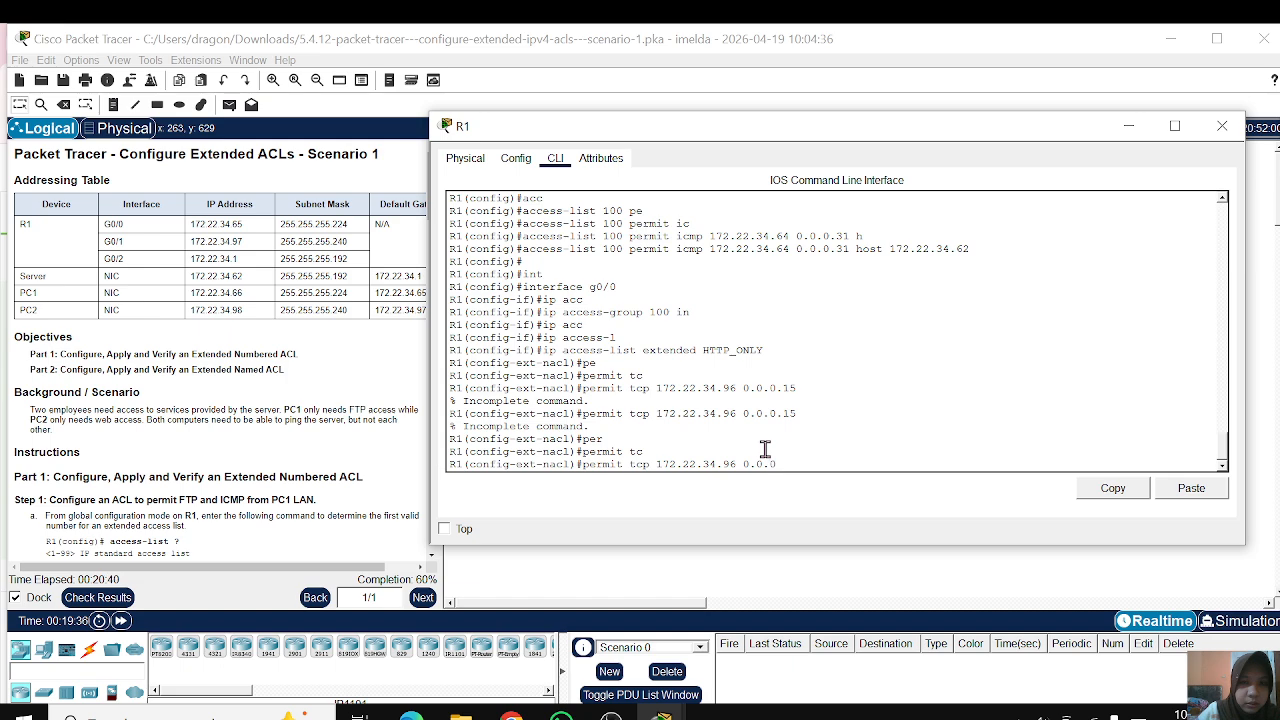
key(BackSpace)
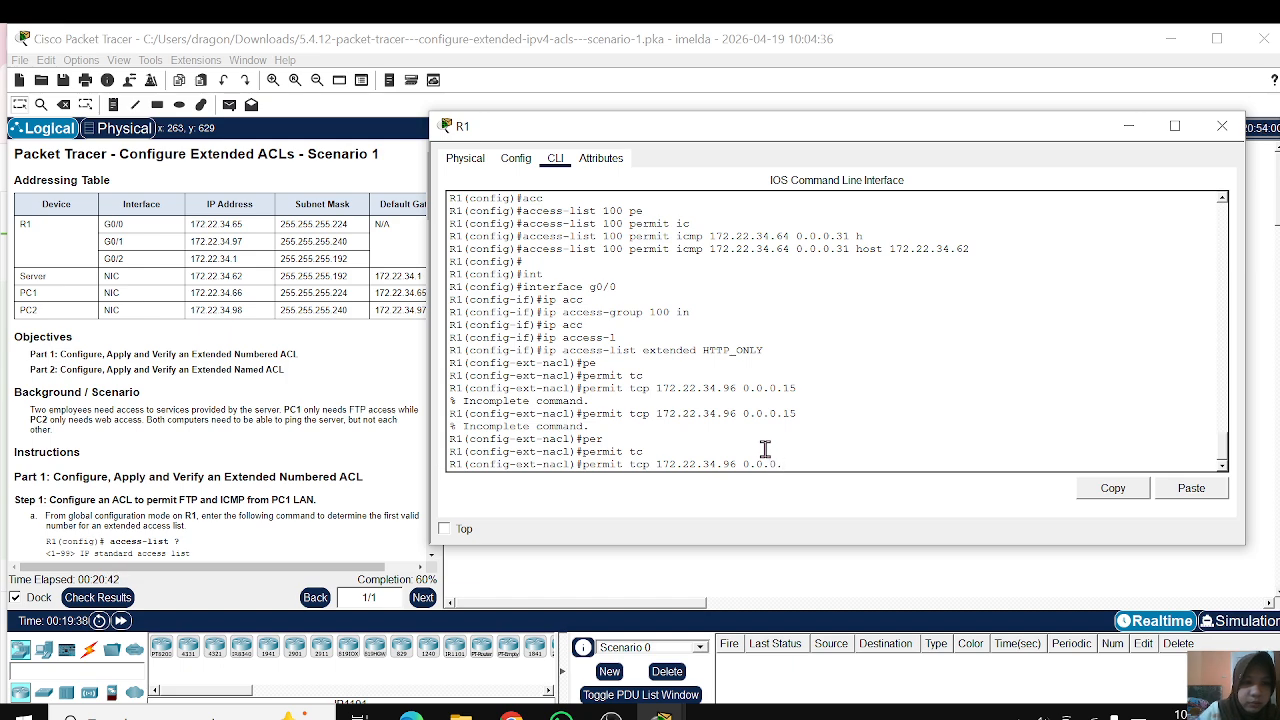
text(15 h)
key(Tab)
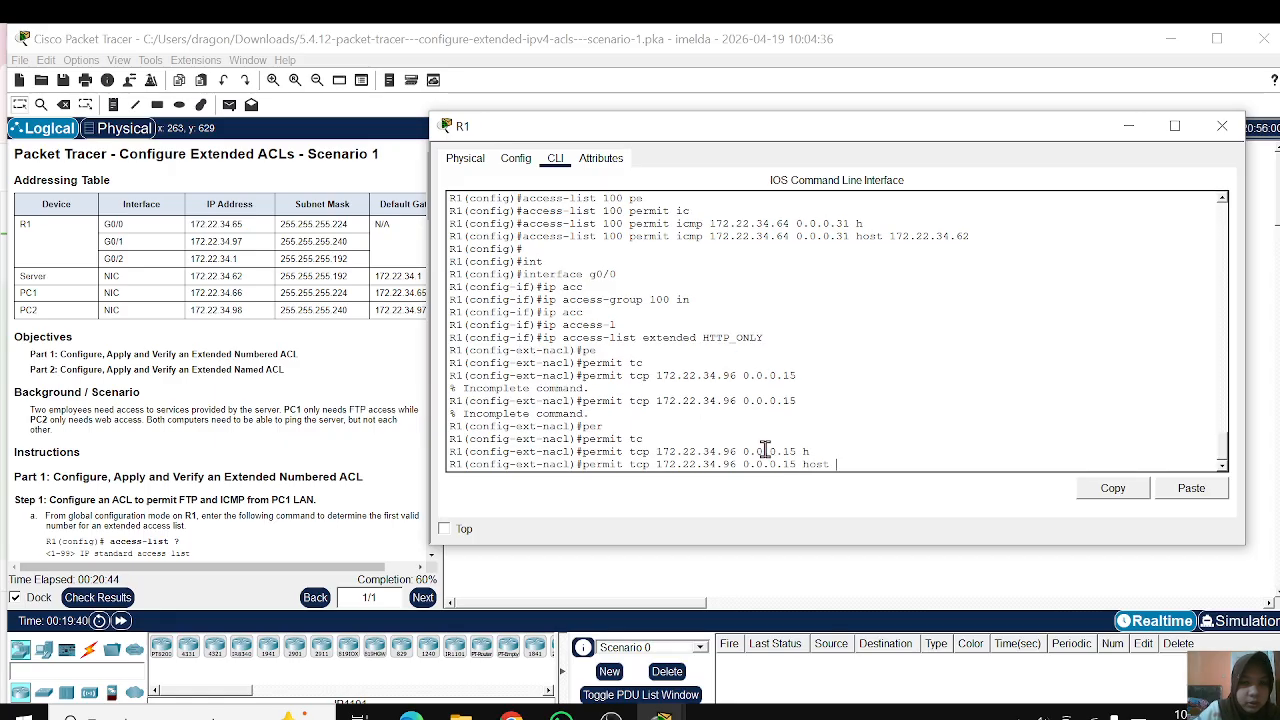
text(172.)
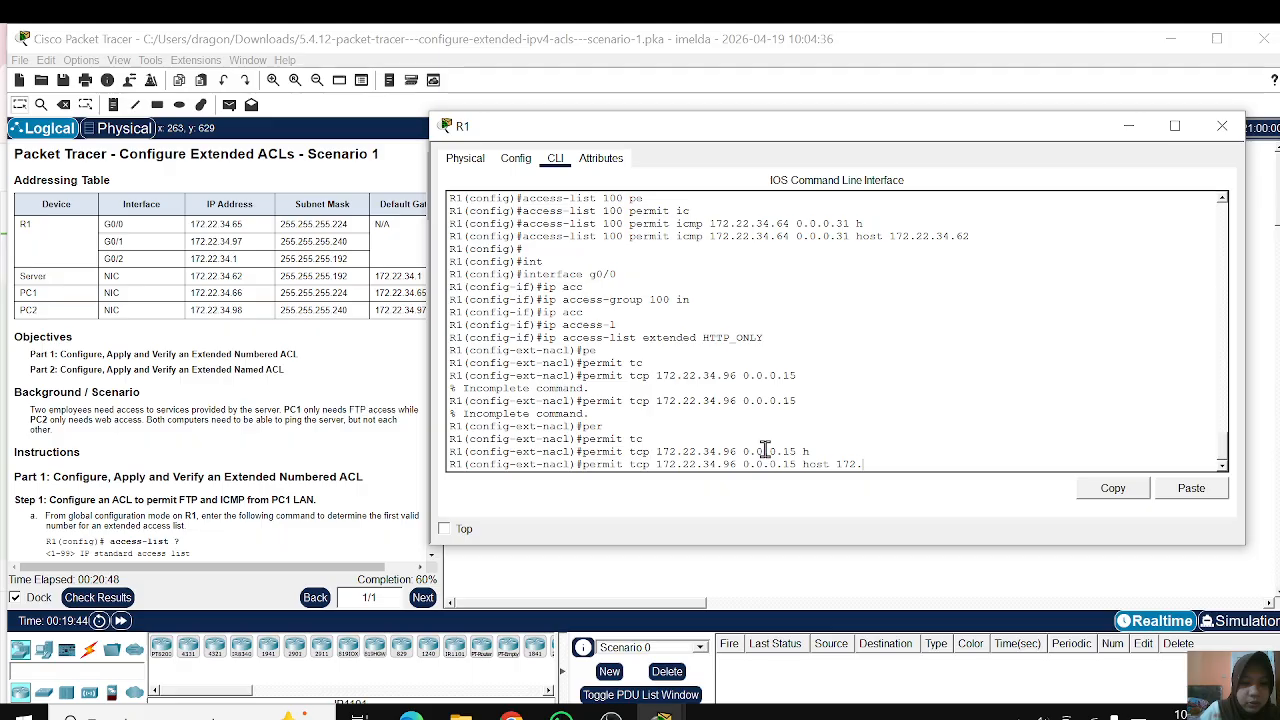
text(22.34.)
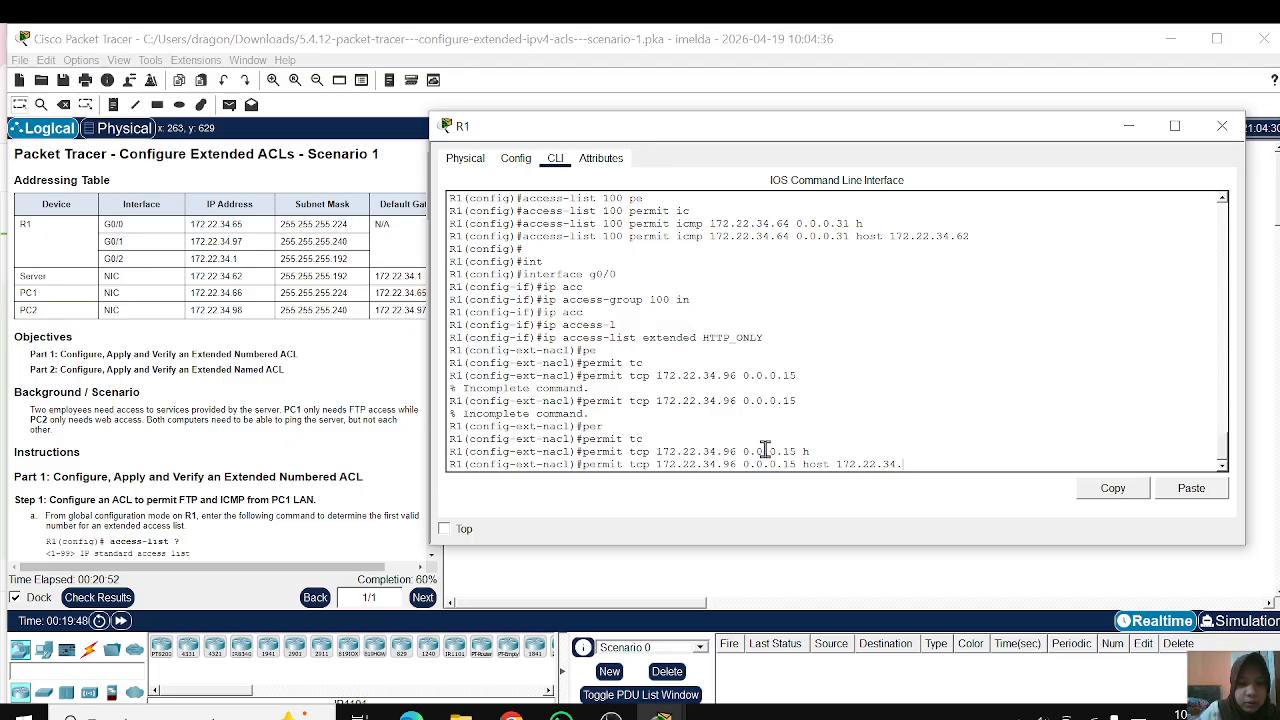
text(62 eq www)
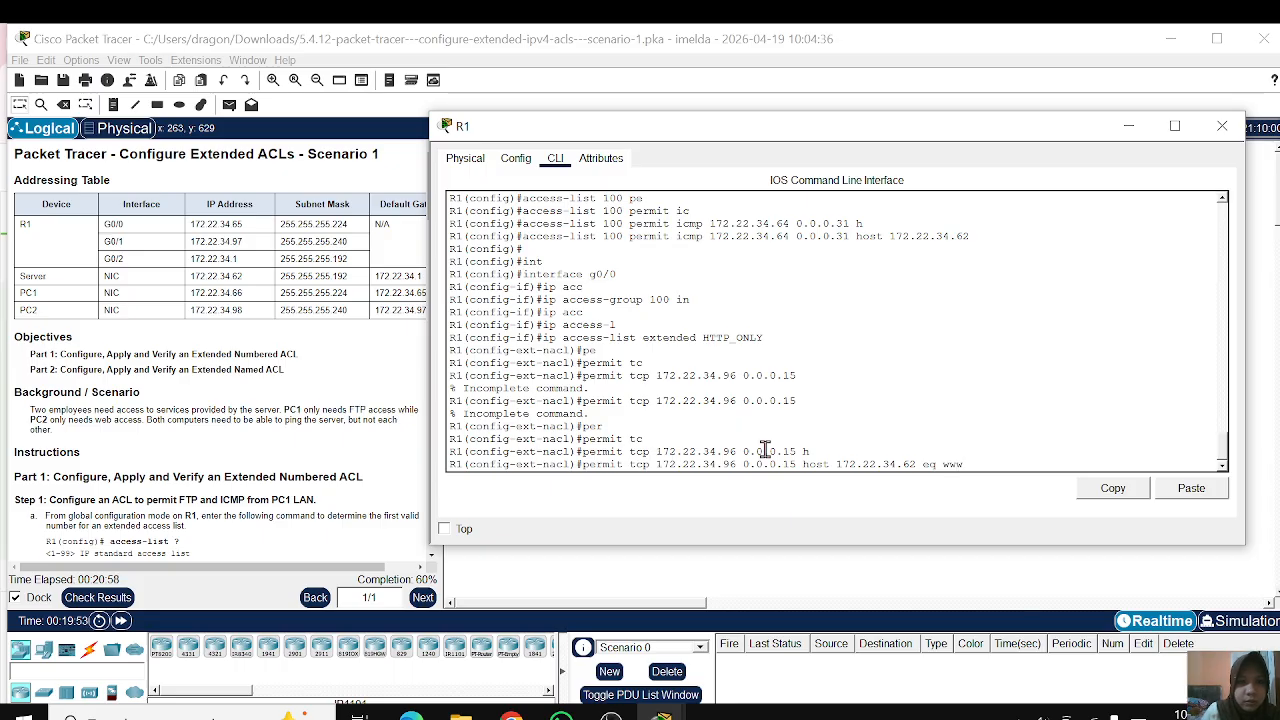
key(Return)
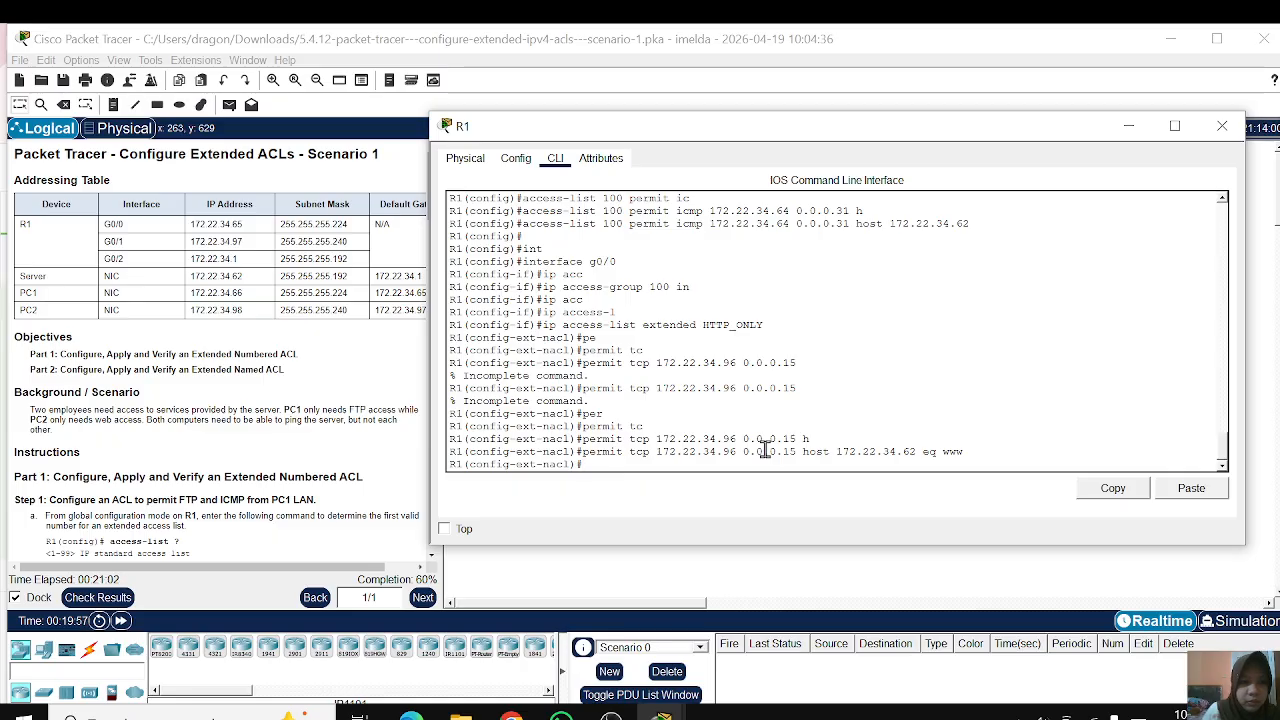
Step: Add an HTTP_ONLY statement permitting icmp from 172.22.34.96 0.0.0.15 to host 172.22.34.62
text(perm)
key(Tab)
text(icm)
key(Tab)
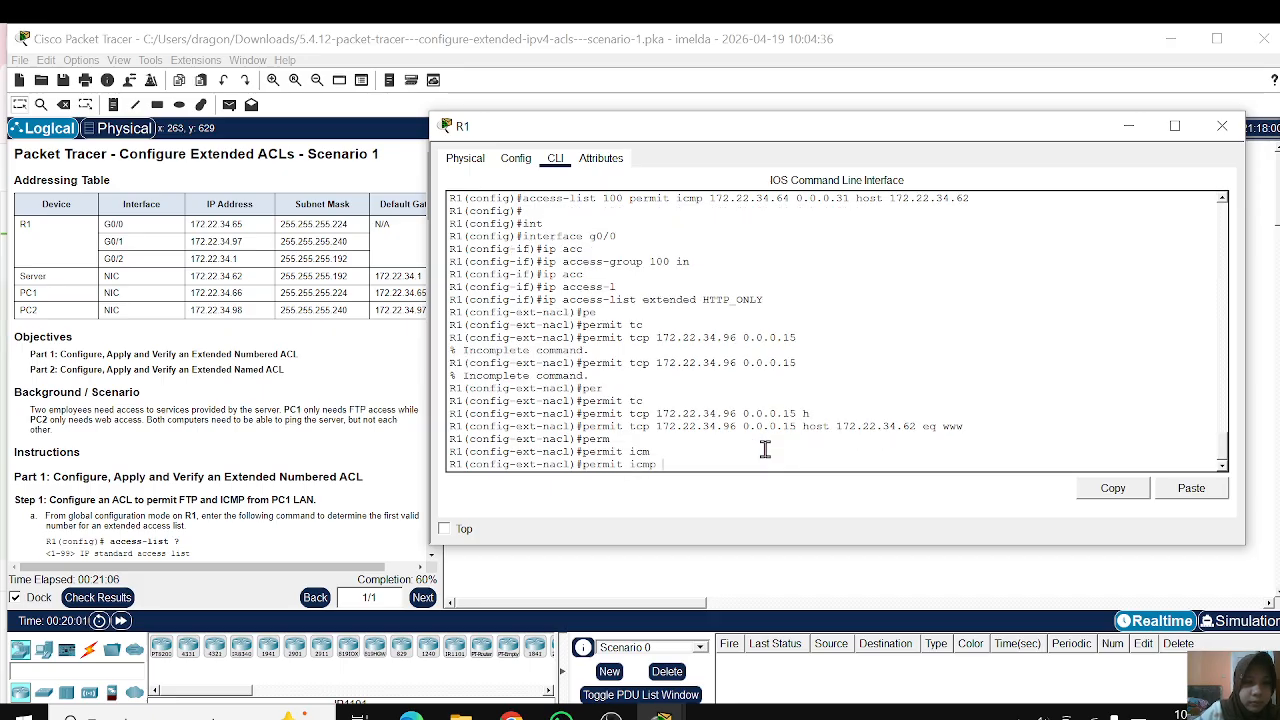
text(1)
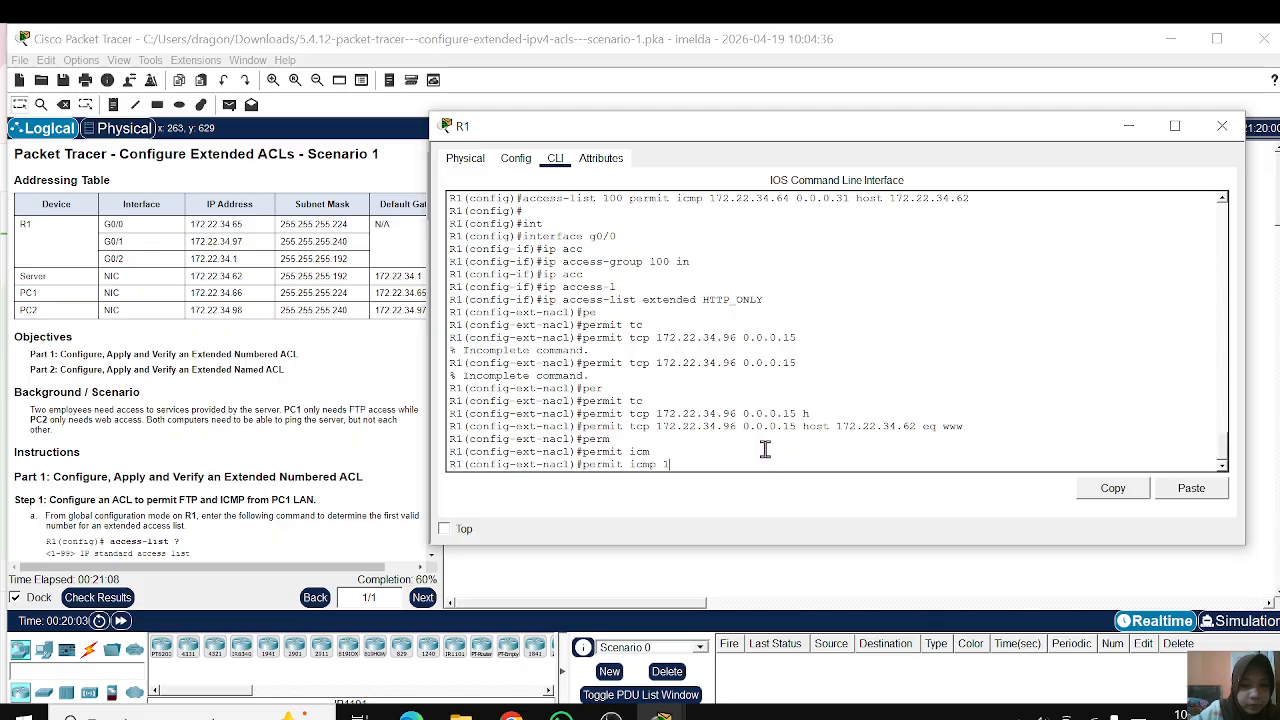
text(72)
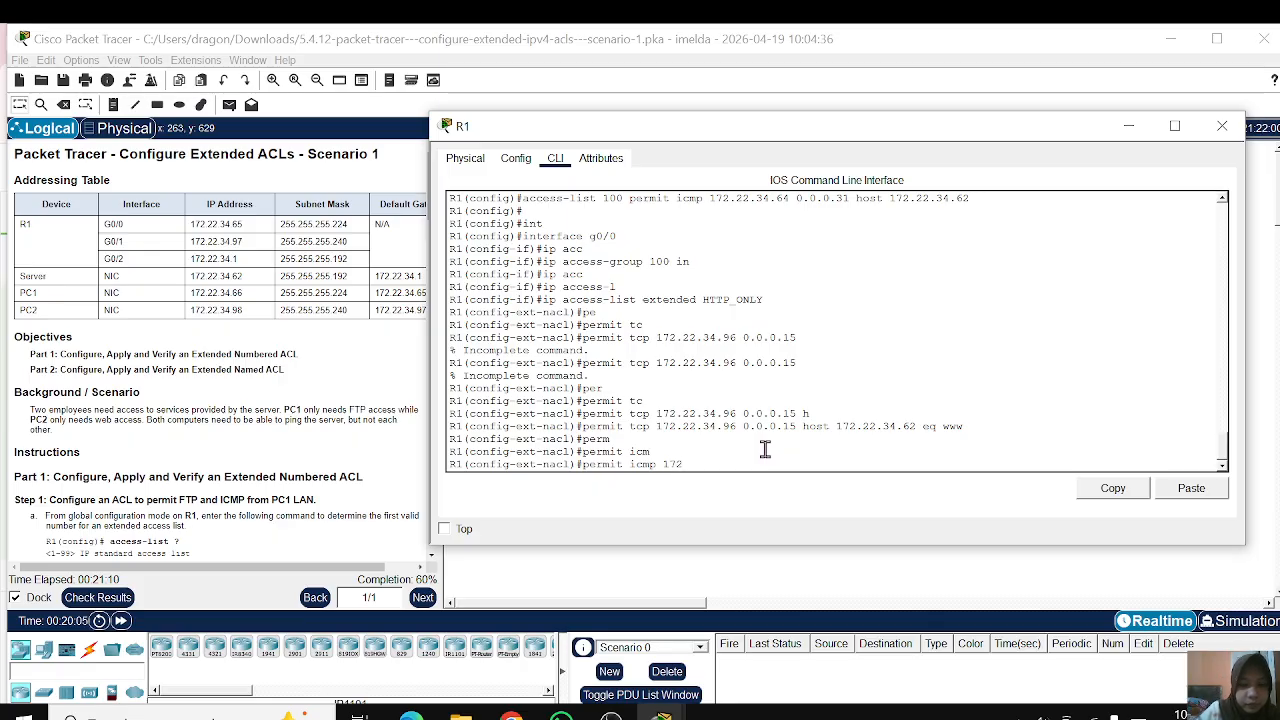
text(.22.34)
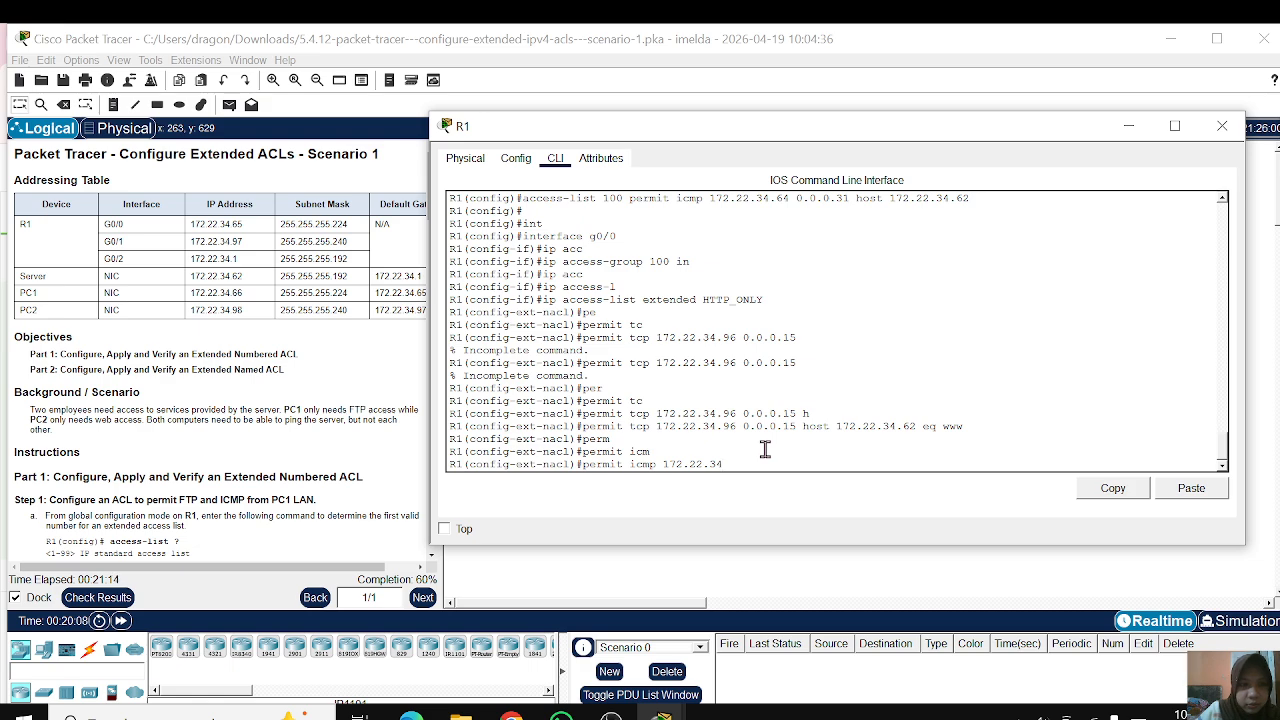
text(.96)
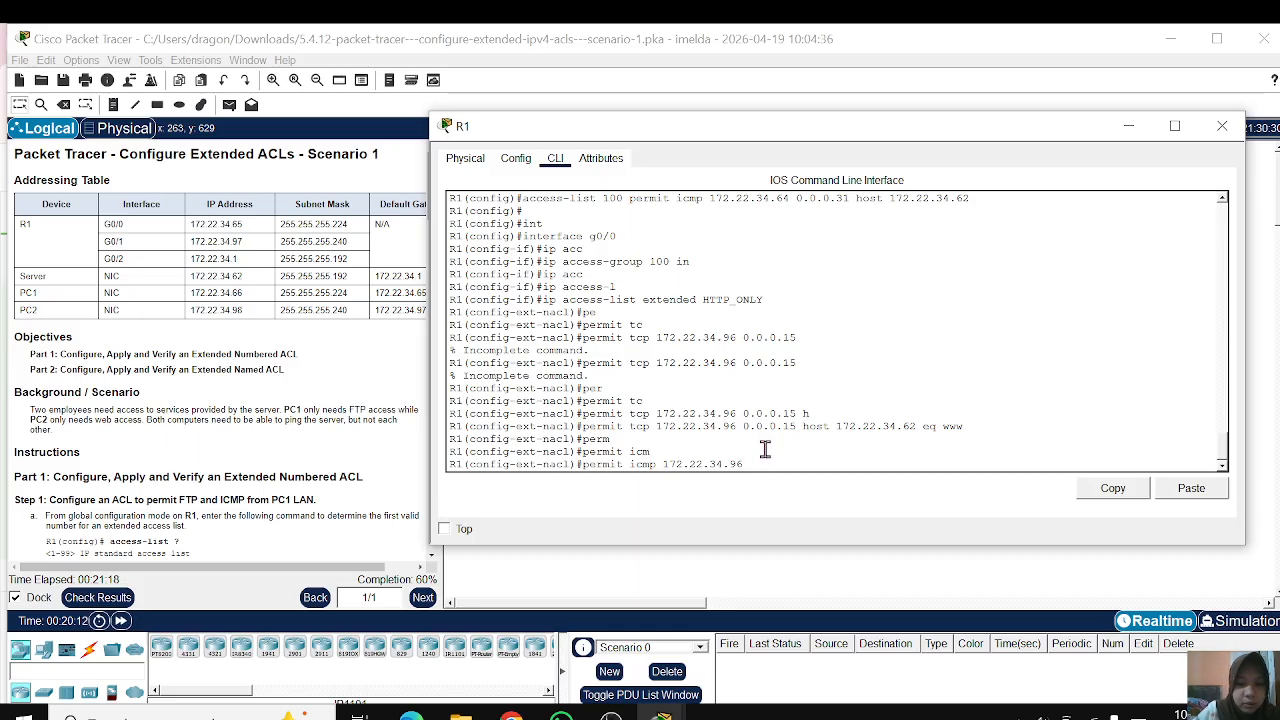
text( 0.0.0.)
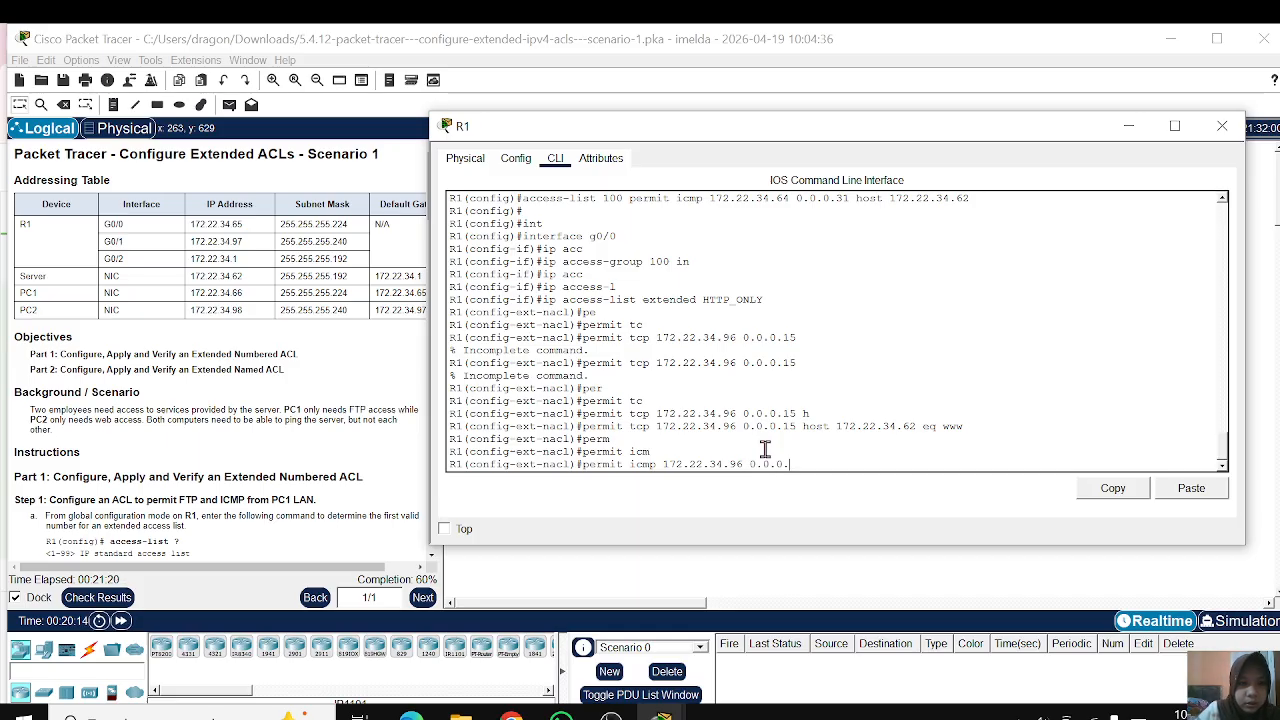
text(15)
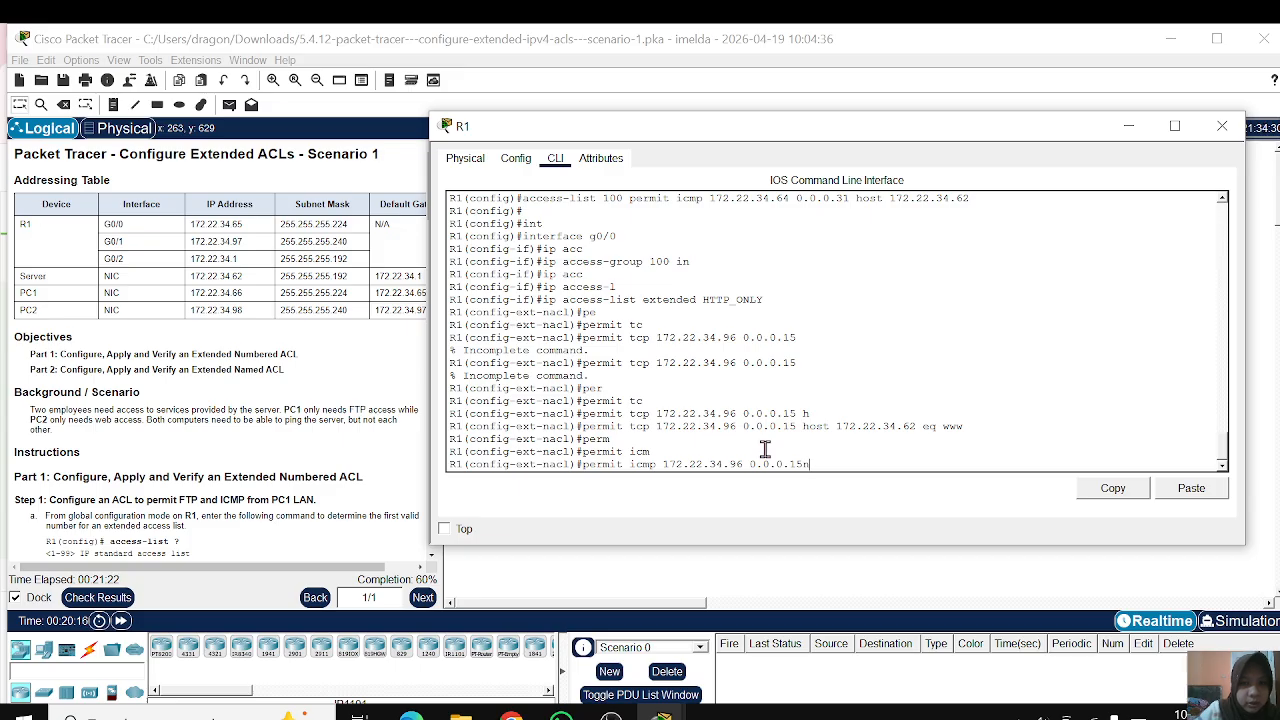
text( h)
key(Tab)
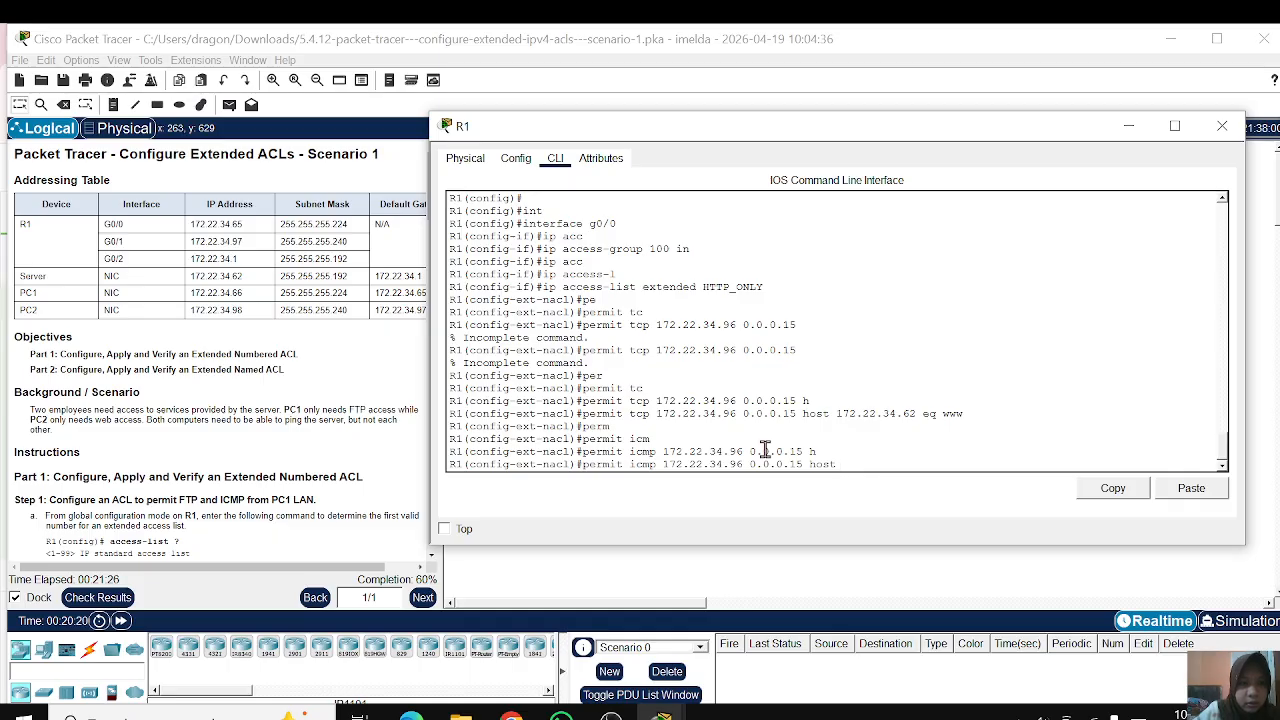
text(172.22.34.62)
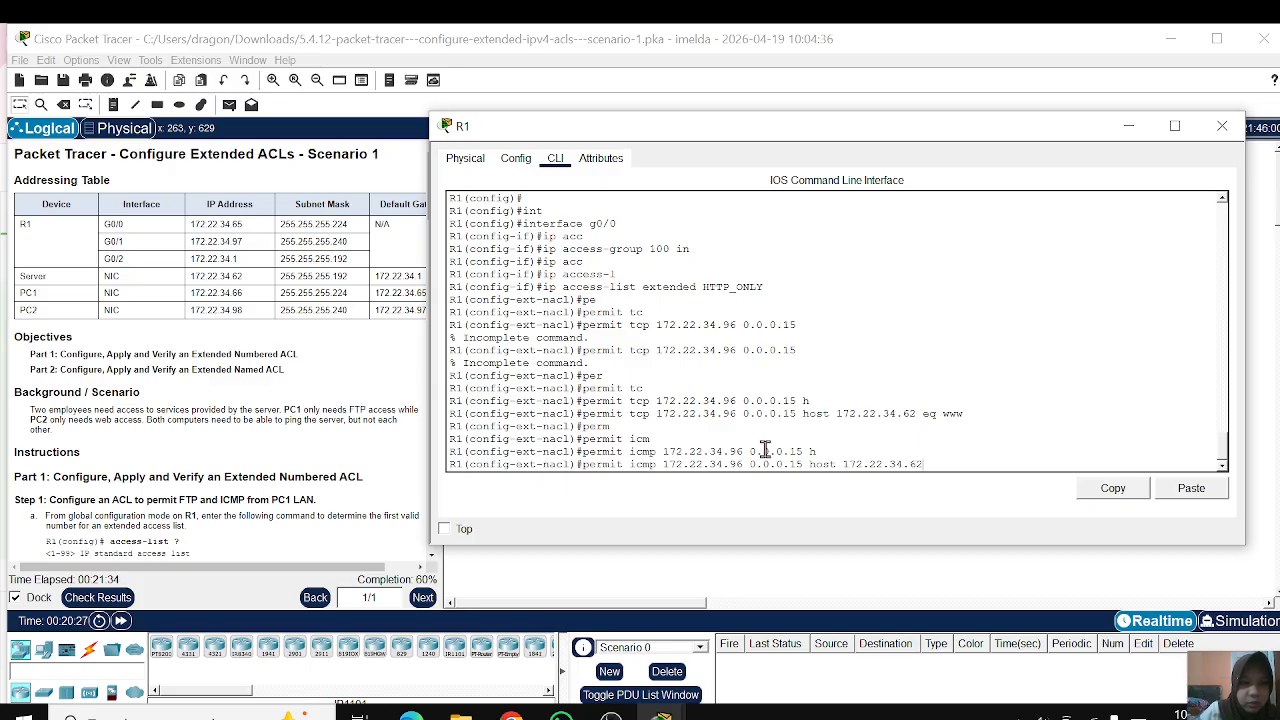
key(Return)
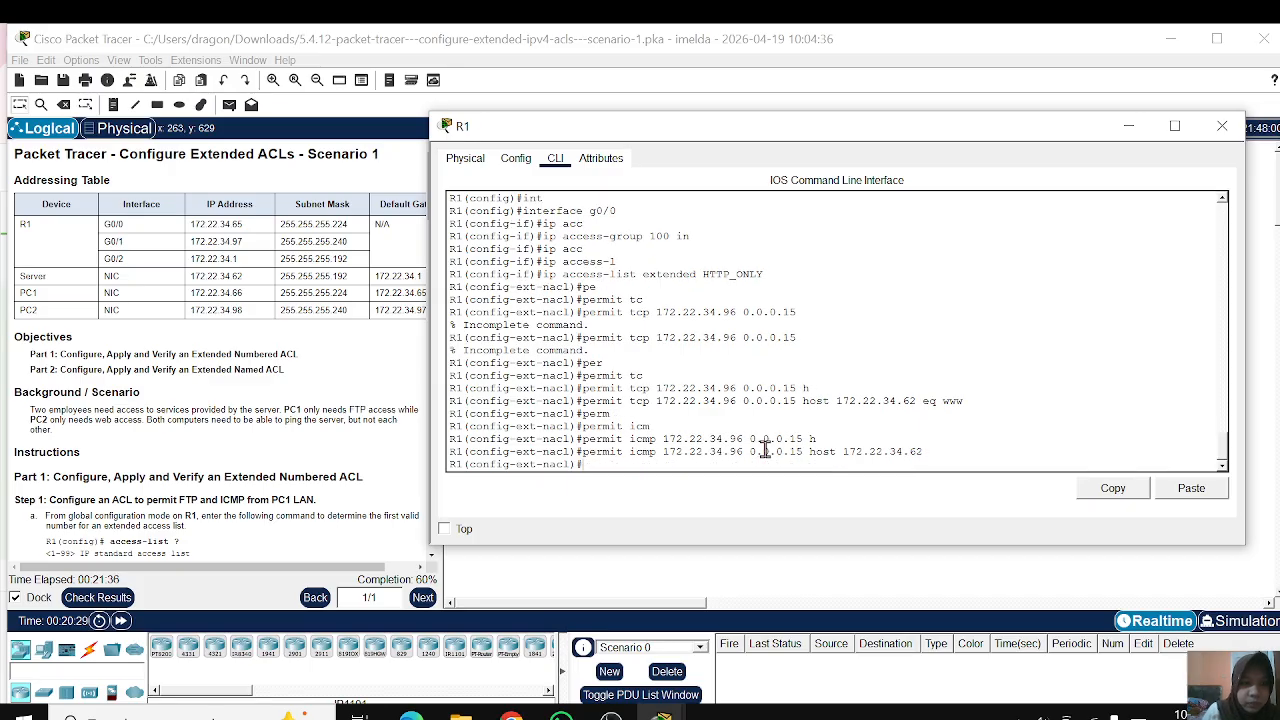
Step: Enter interface configuration mode for g0/1 on R1
text(in)
key(Tab)
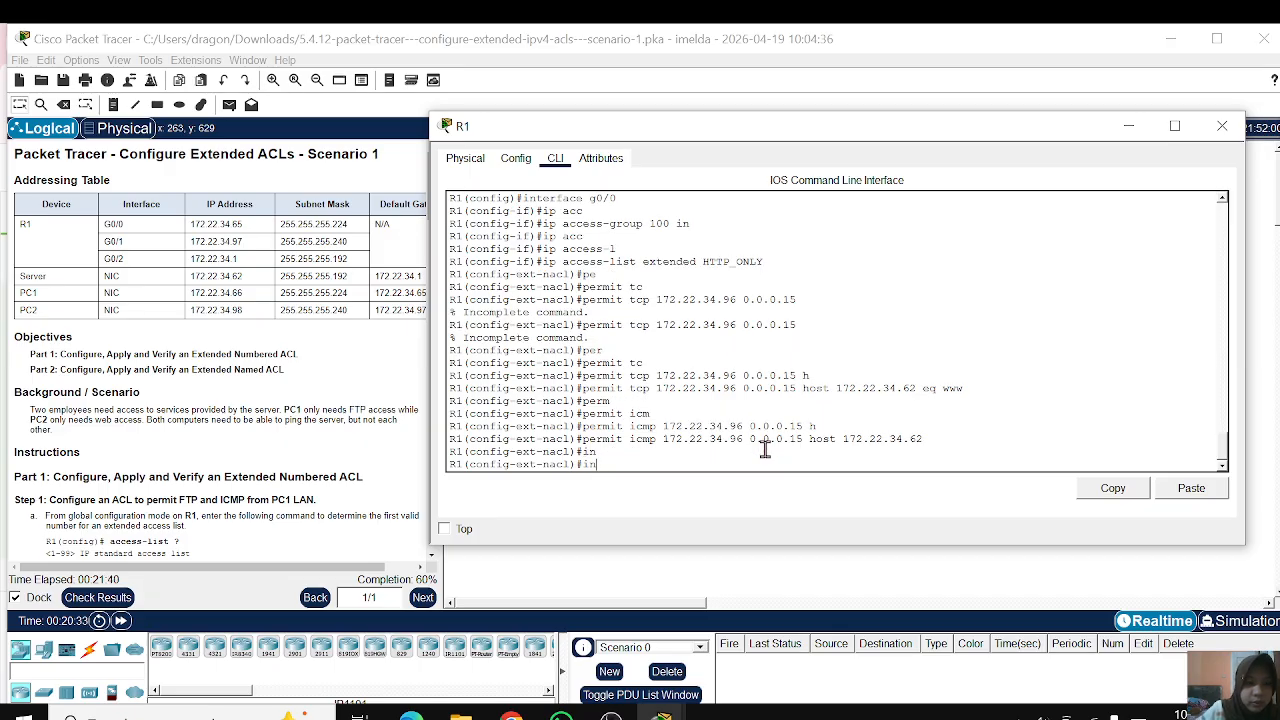
key(Tab)
text(t)
key(Tab)
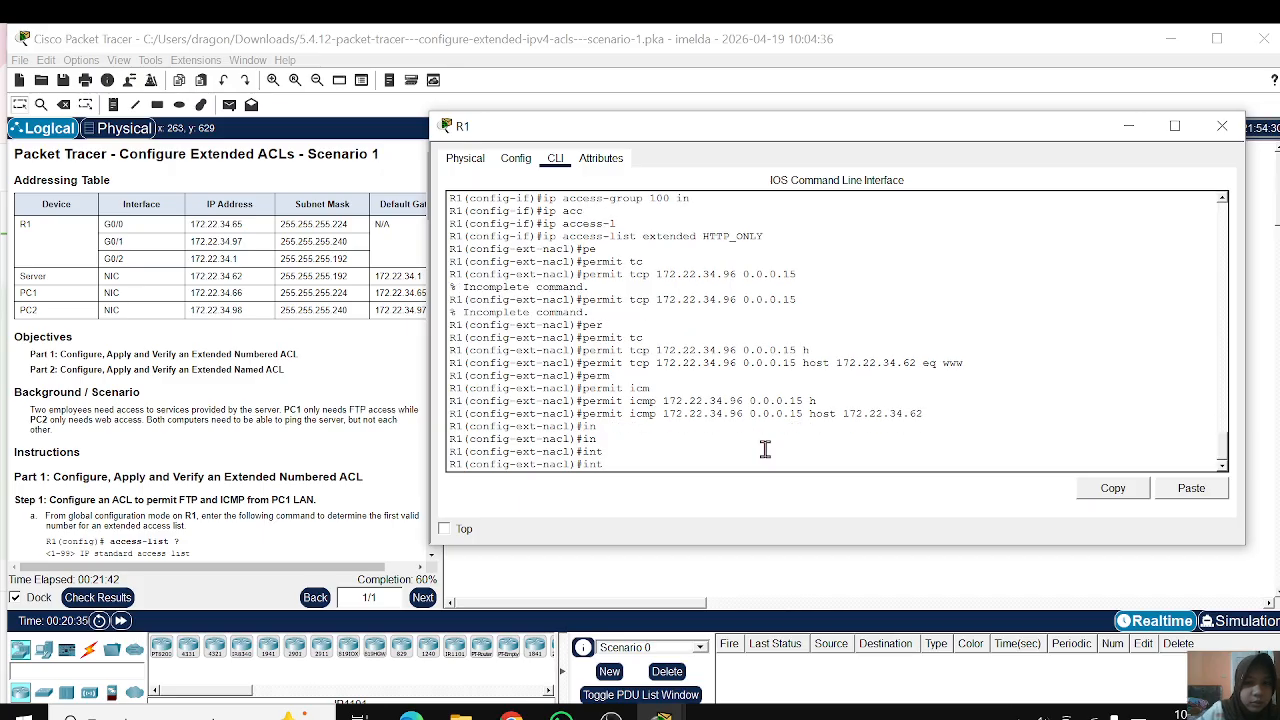
text(er)
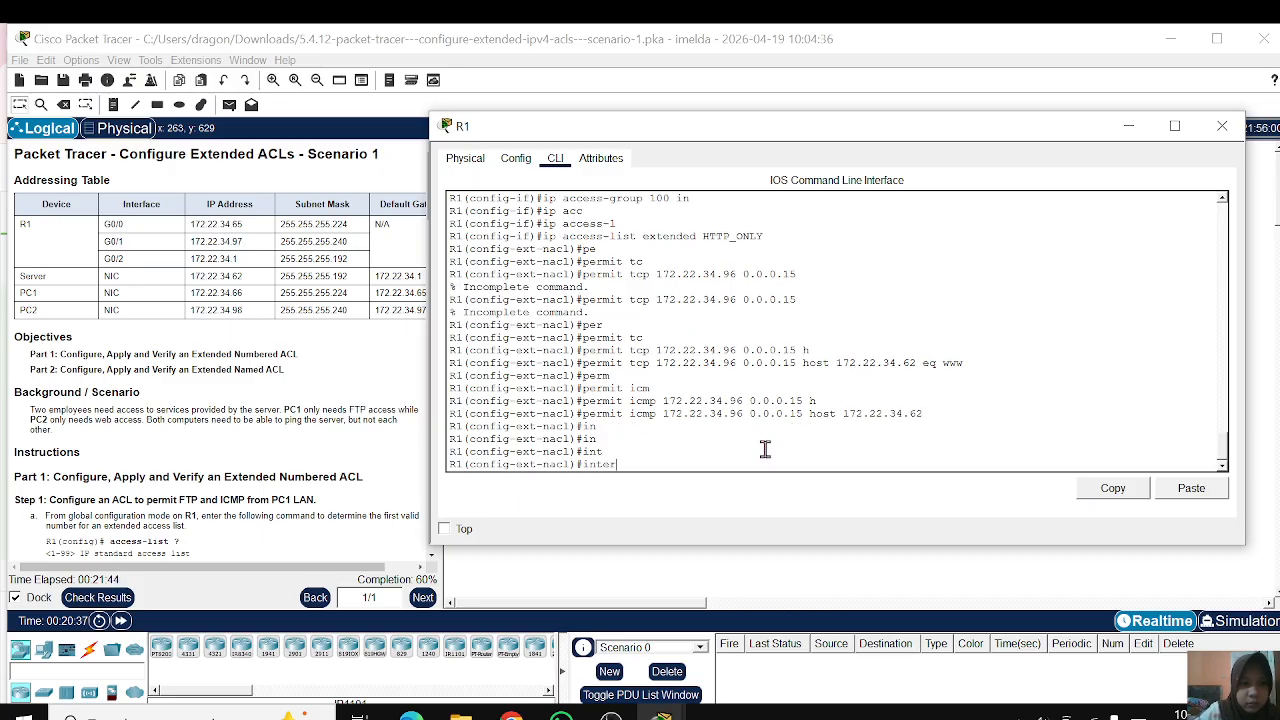
text(face)
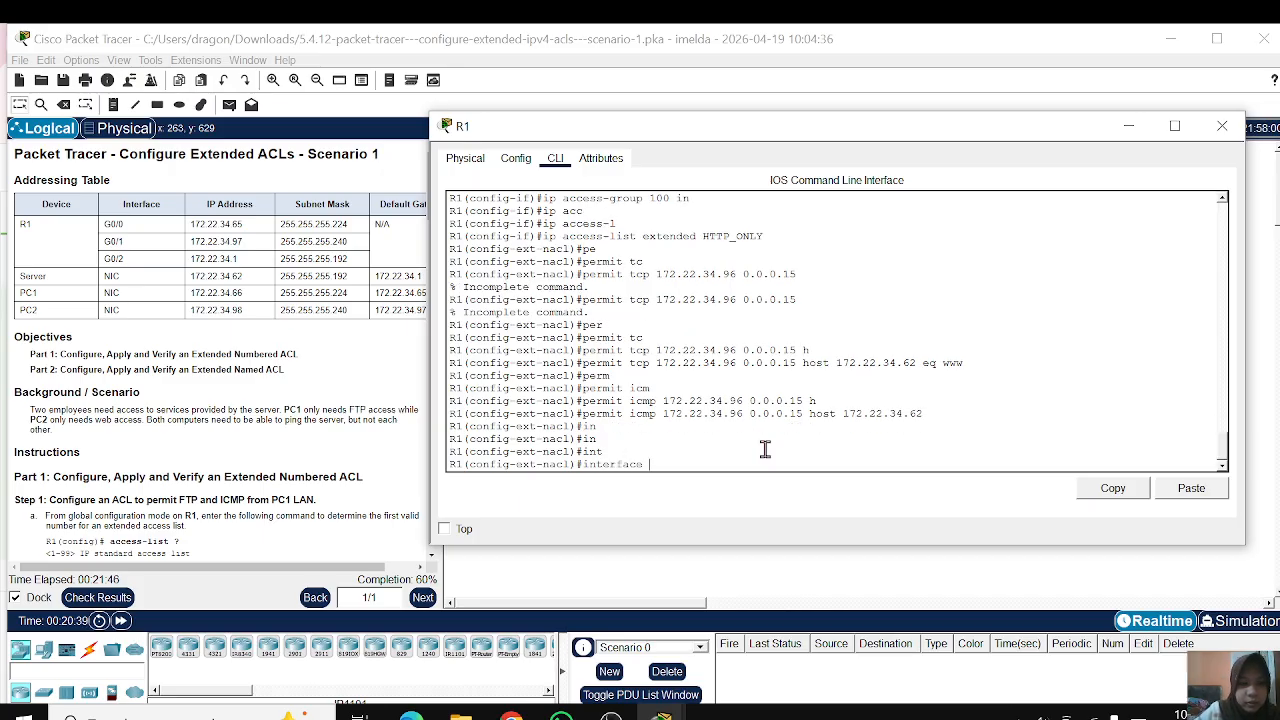
text( g0/1)
key(Return)
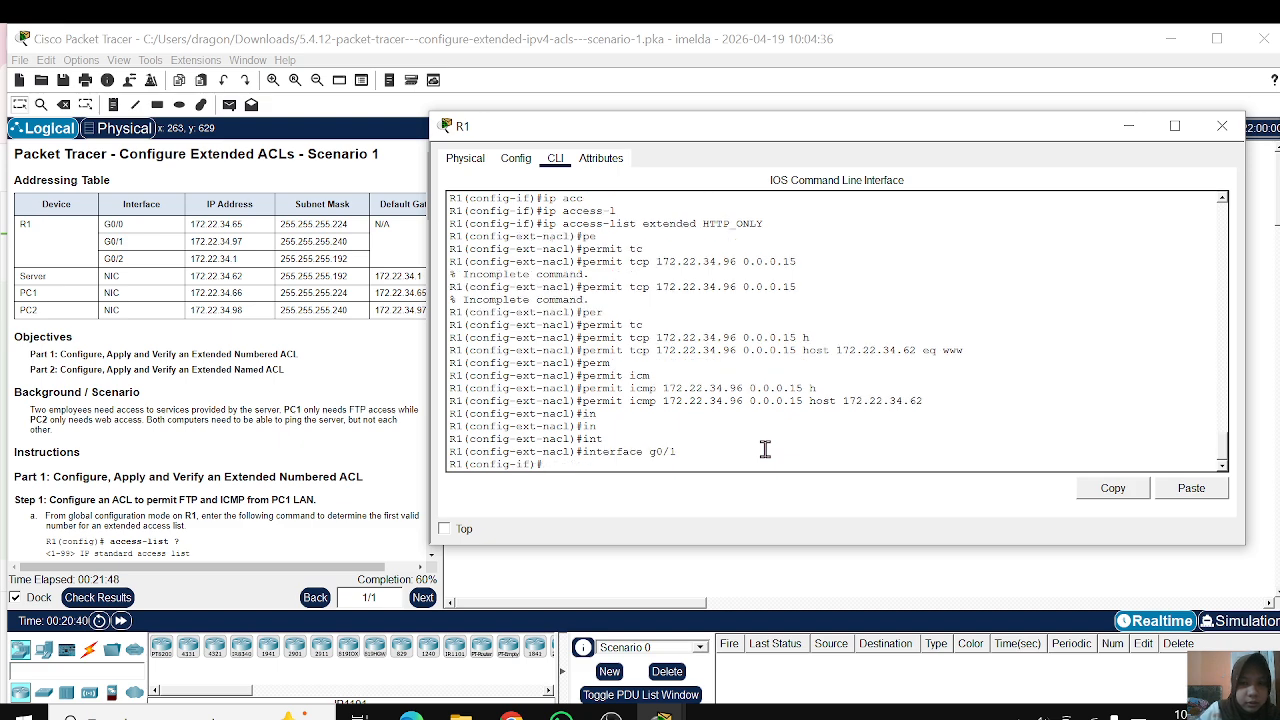
key(Return)
Step: Apply the HTTP_ONLY access list inbound on g0/1 with ip access-group
text(ip acc)
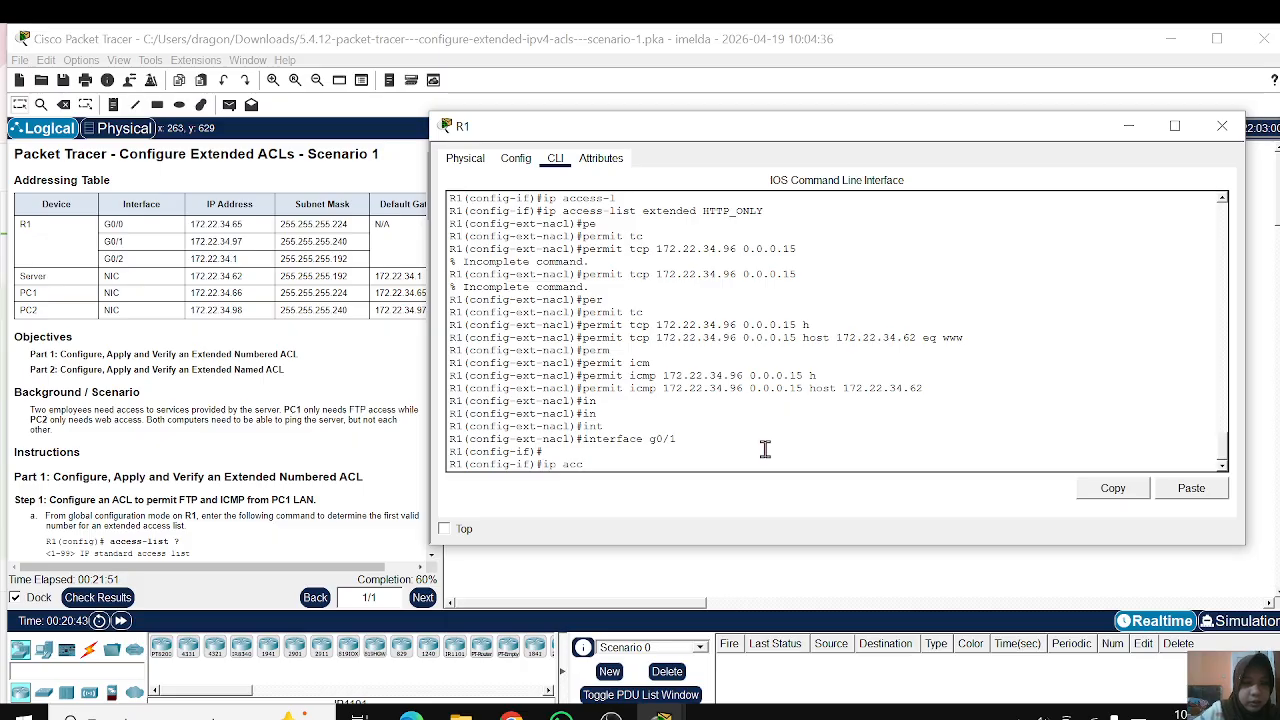
key(Tab)
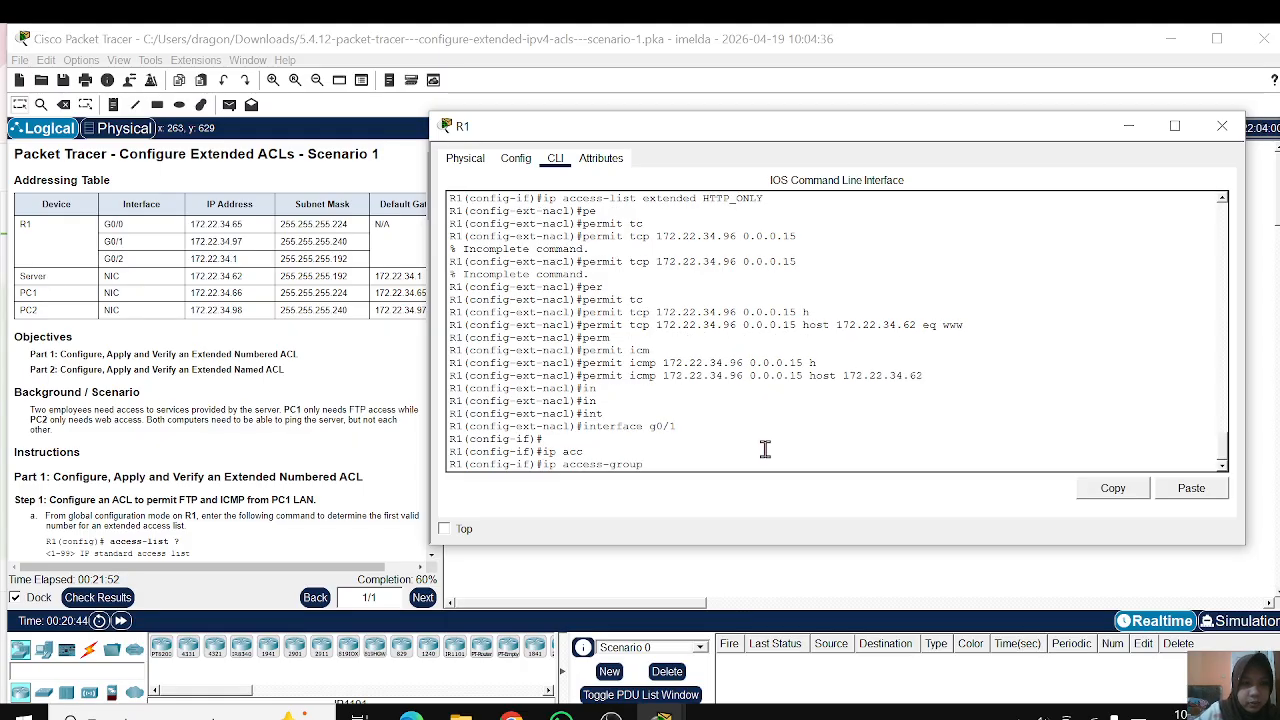
text(HTTP_ONLY)
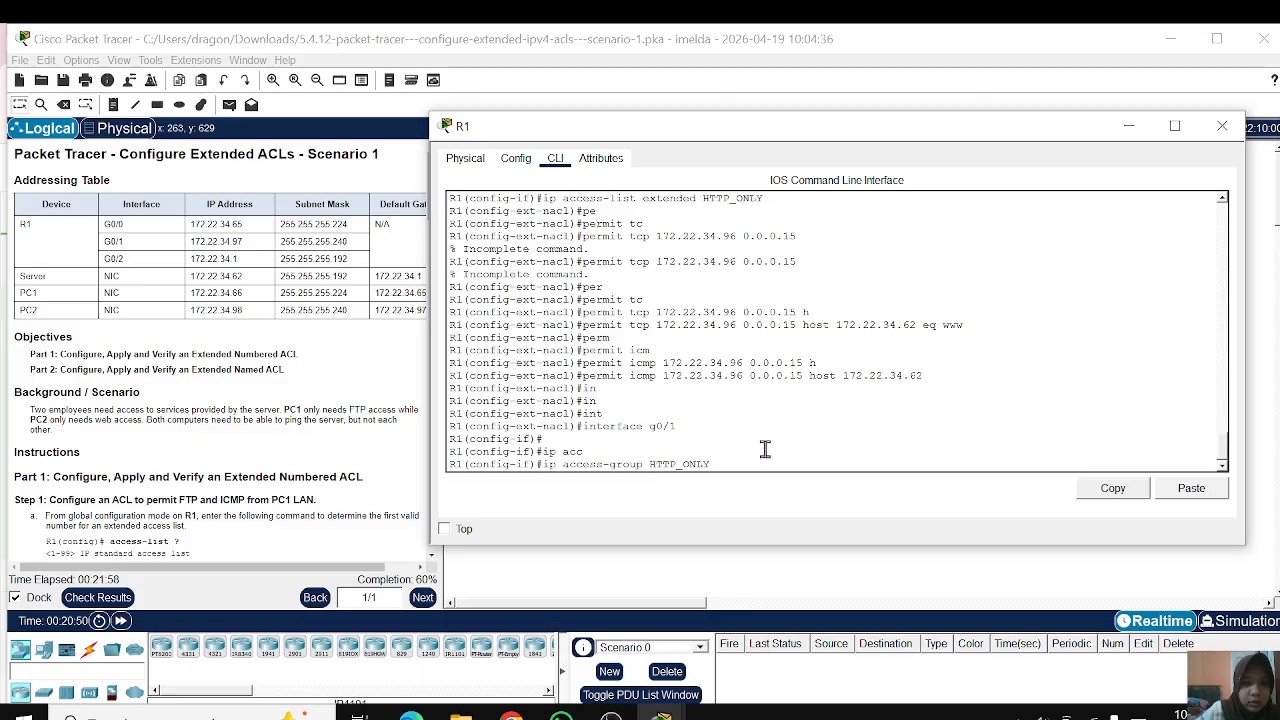
text( in)
key(Return)
key(Return)
key(Return)
key(Return)
key(Return)
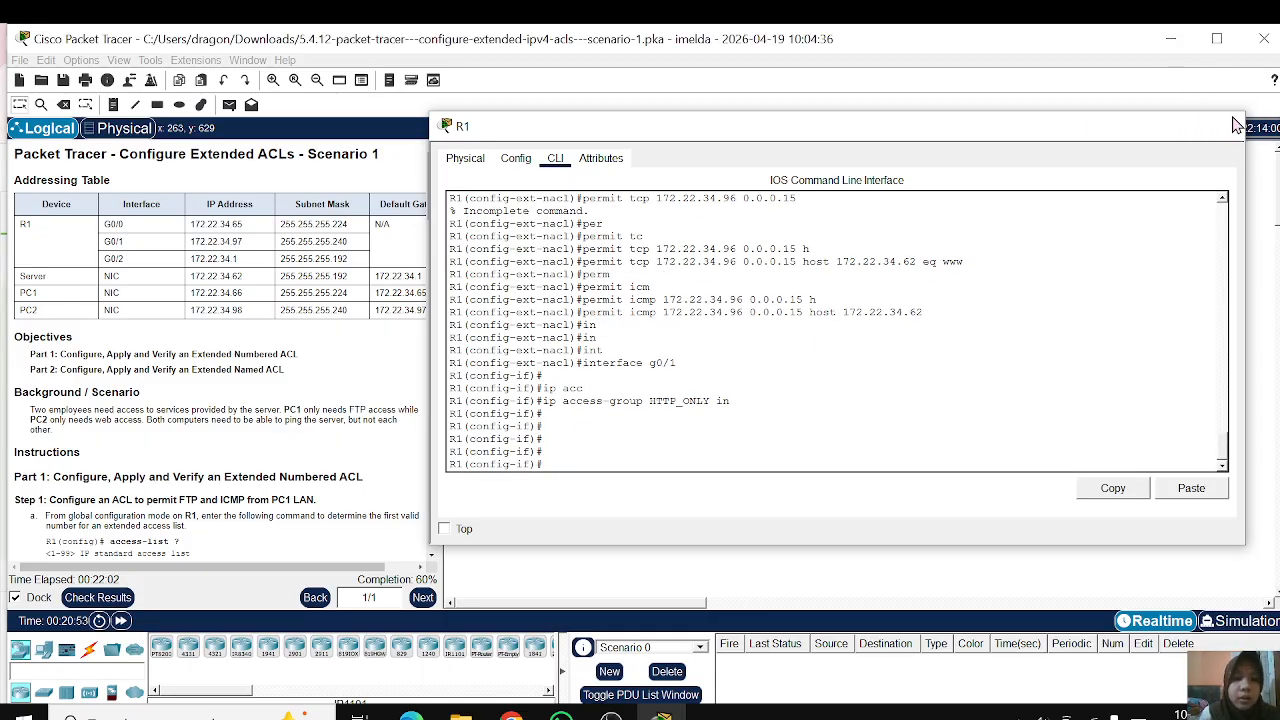
Step: Close R1's configuration window and check the activity results, examining the status of each assessment item
click(1222, 126)
click(90, 599)
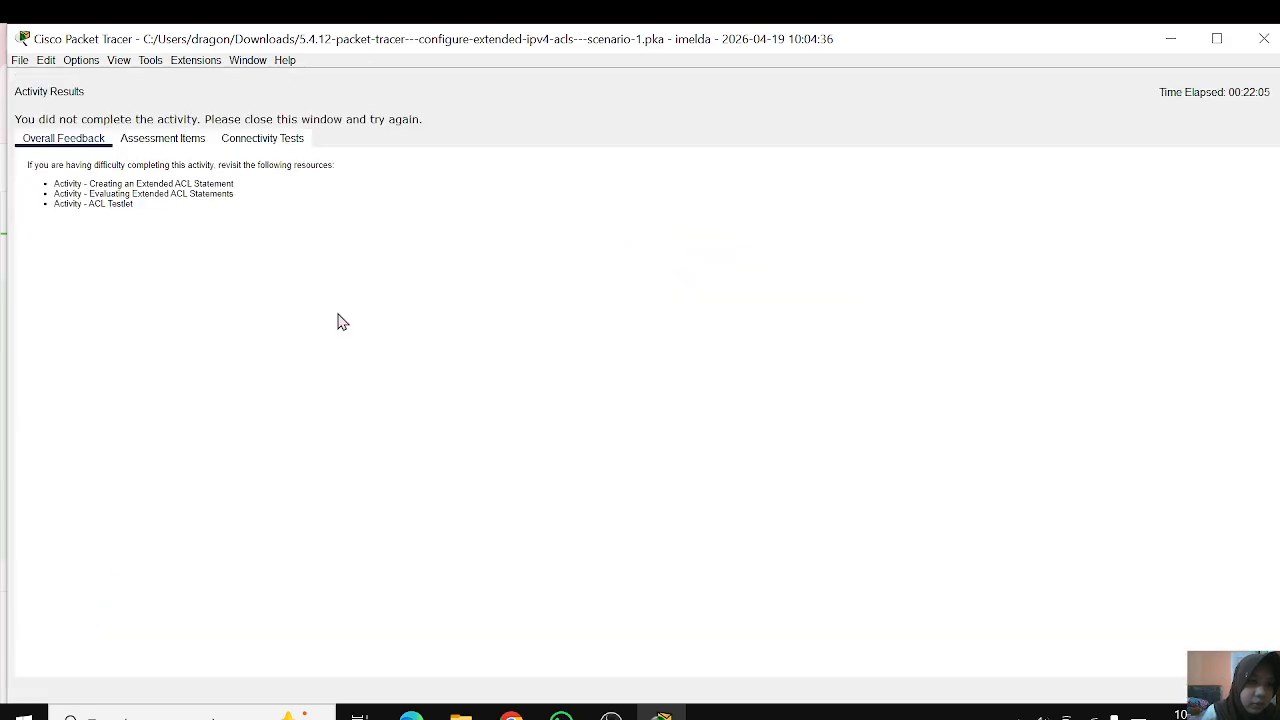
click(148, 141)
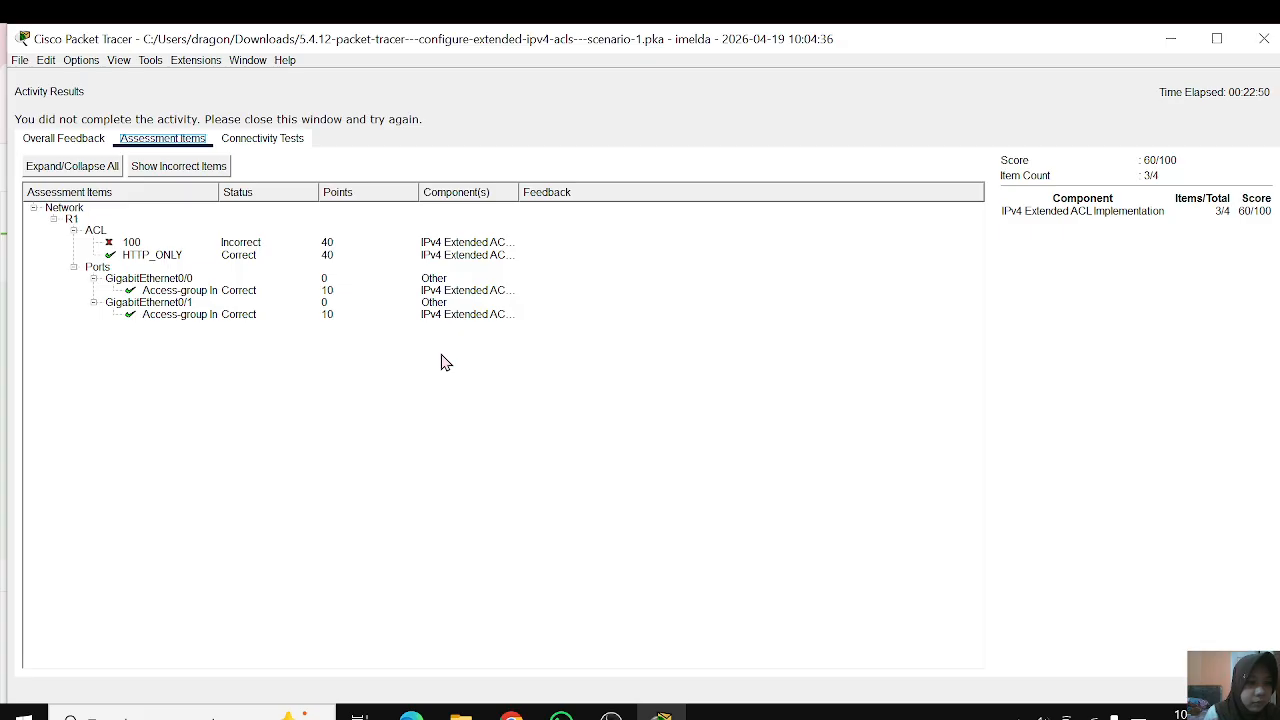
click(611, 712)
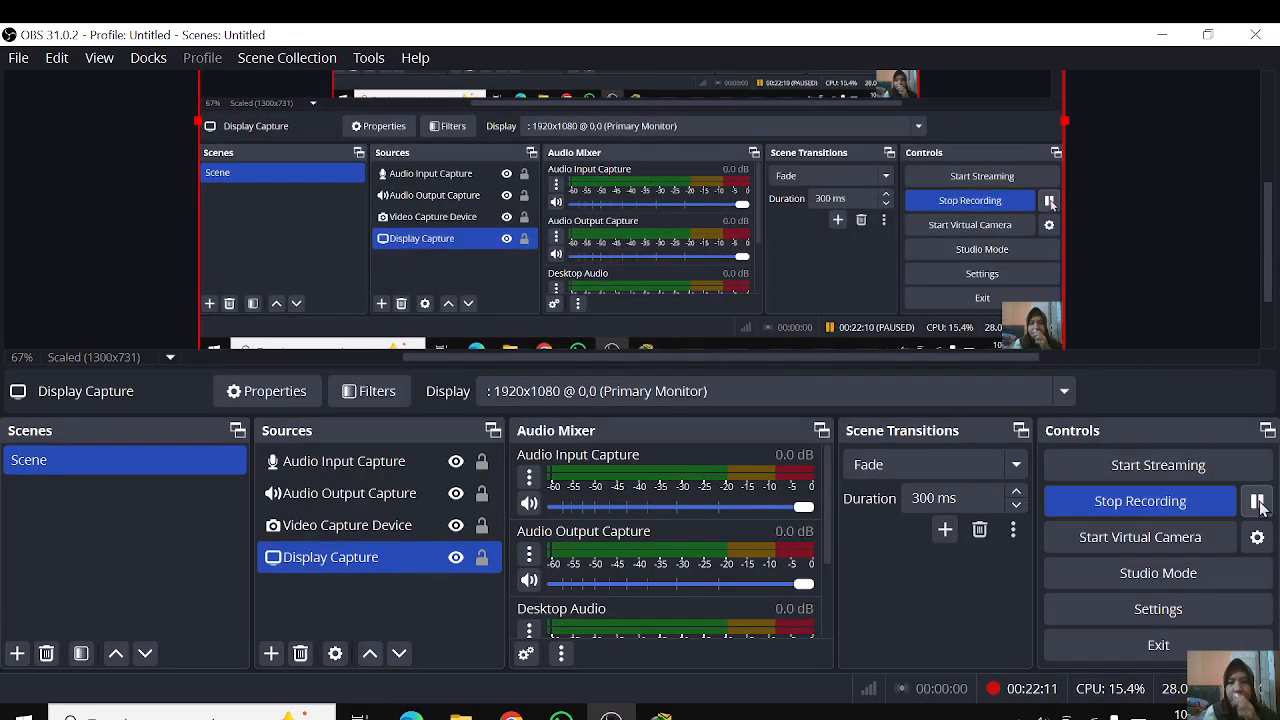
Step: Switch to R1's command line in Packet Tracer and review the commands that removed and re-created access list 100
mouse_move(661, 712)
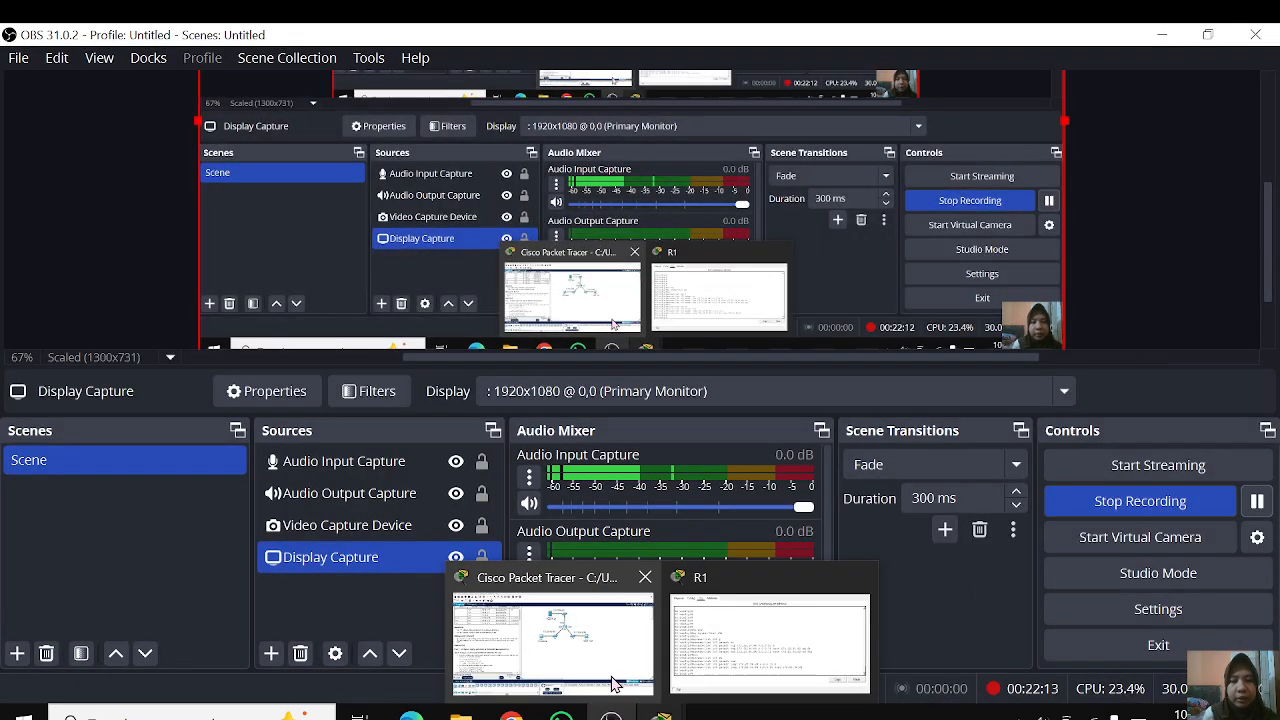
mouse_move(613, 683)
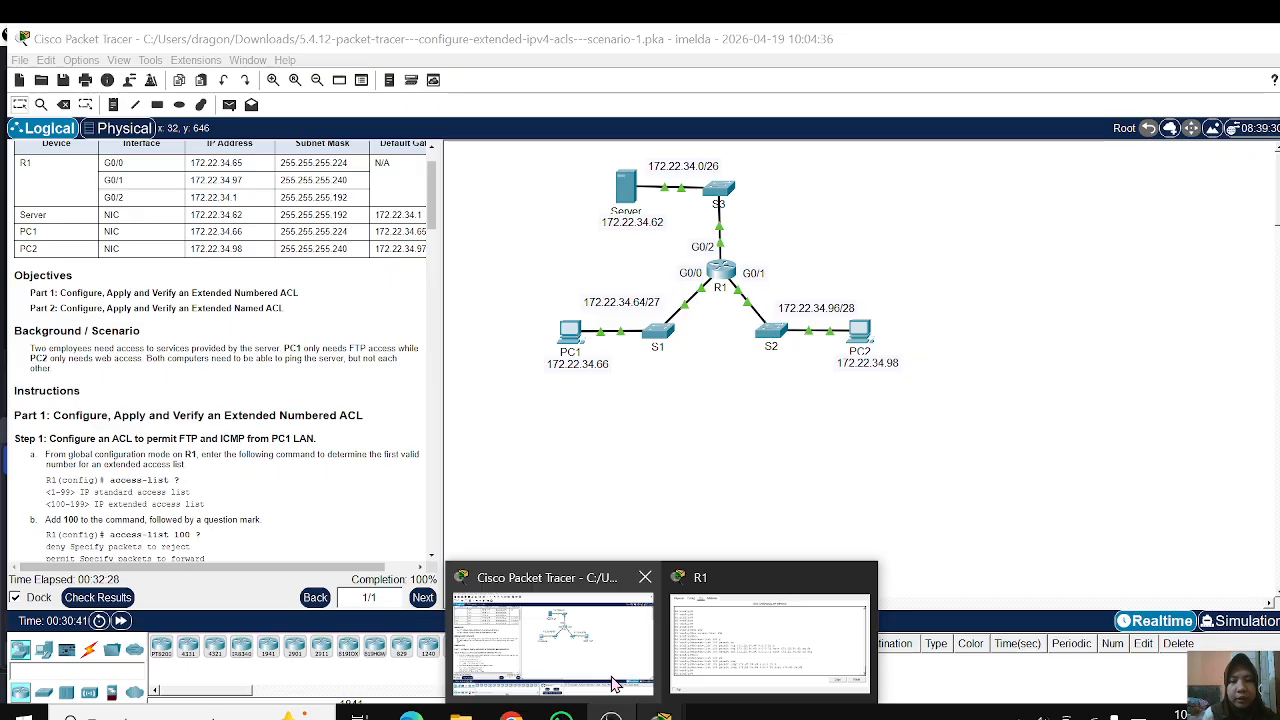
click(741, 655)
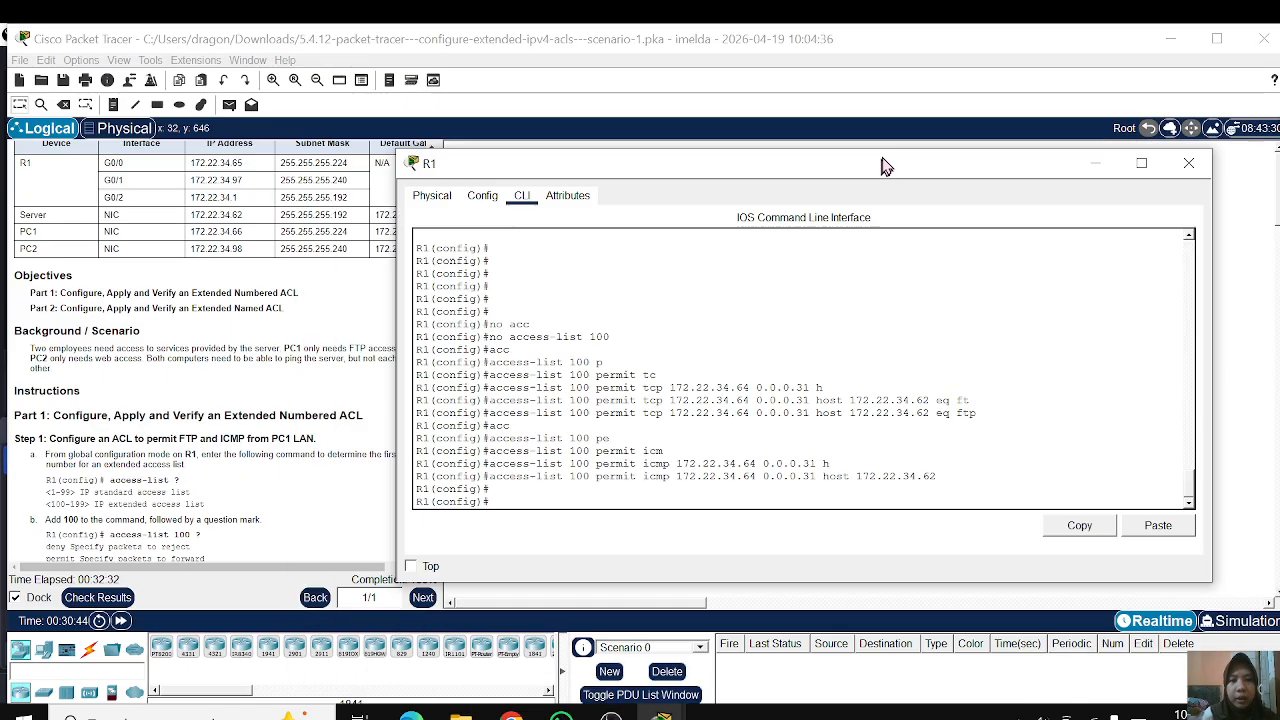
drag(882, 166, 872, 180)
scroll(578, 364, up, 3)
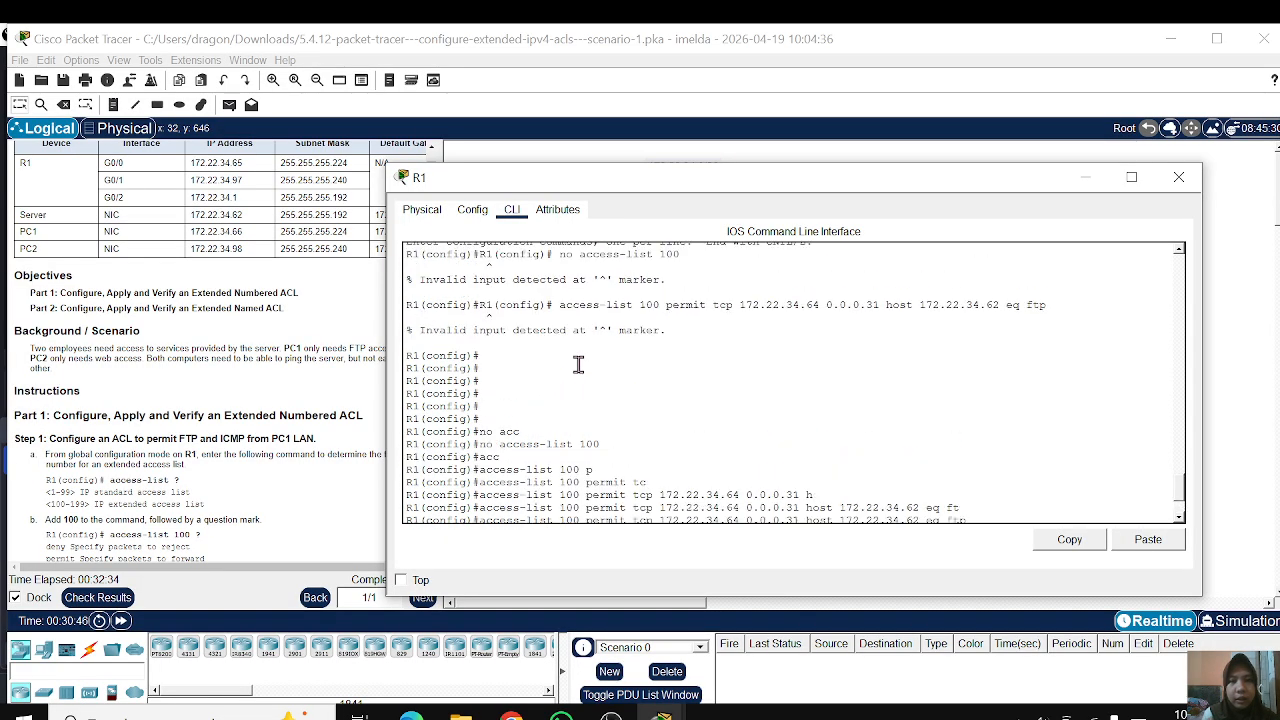
scroll(578, 364, down, 3)
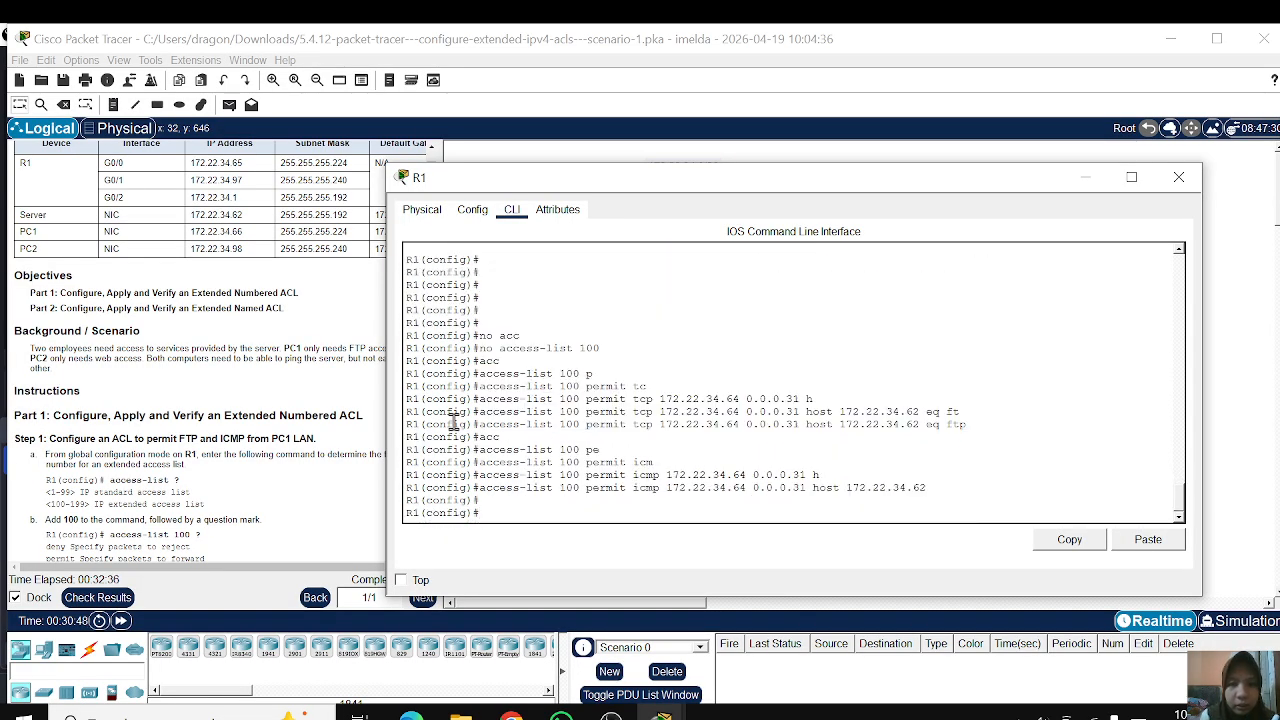
drag(487, 405, 563, 416)
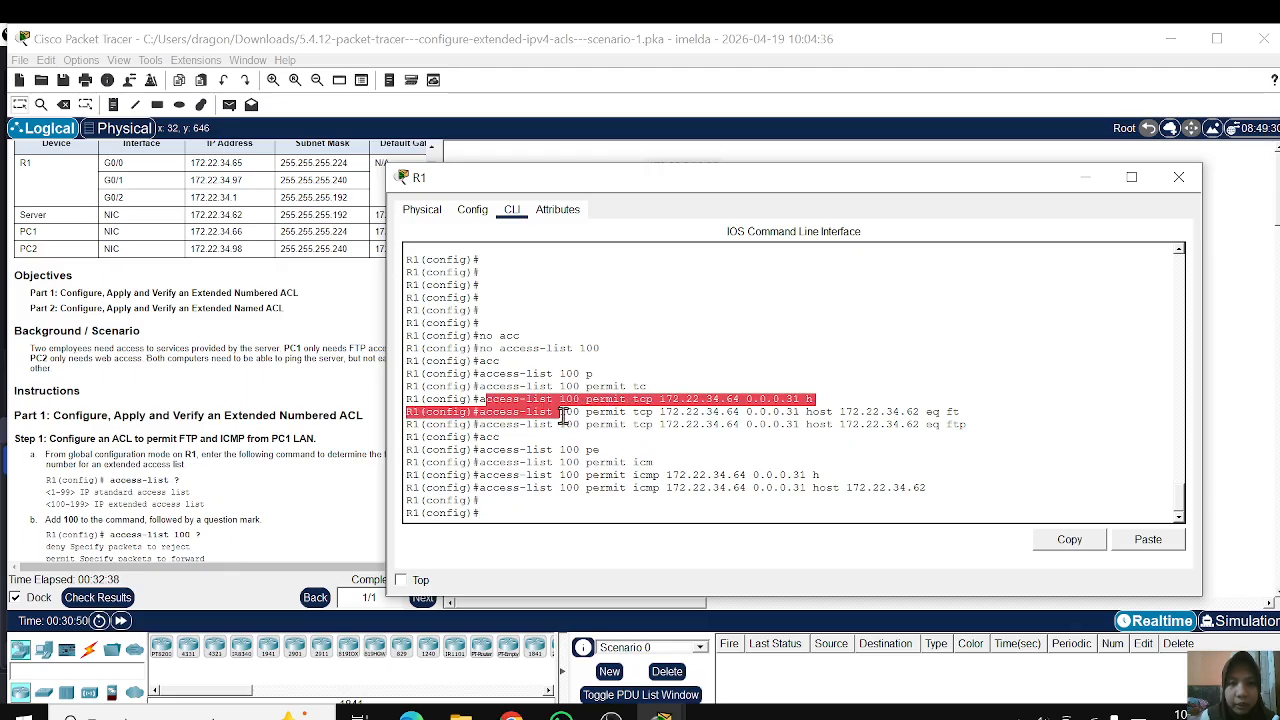
click(563, 416)
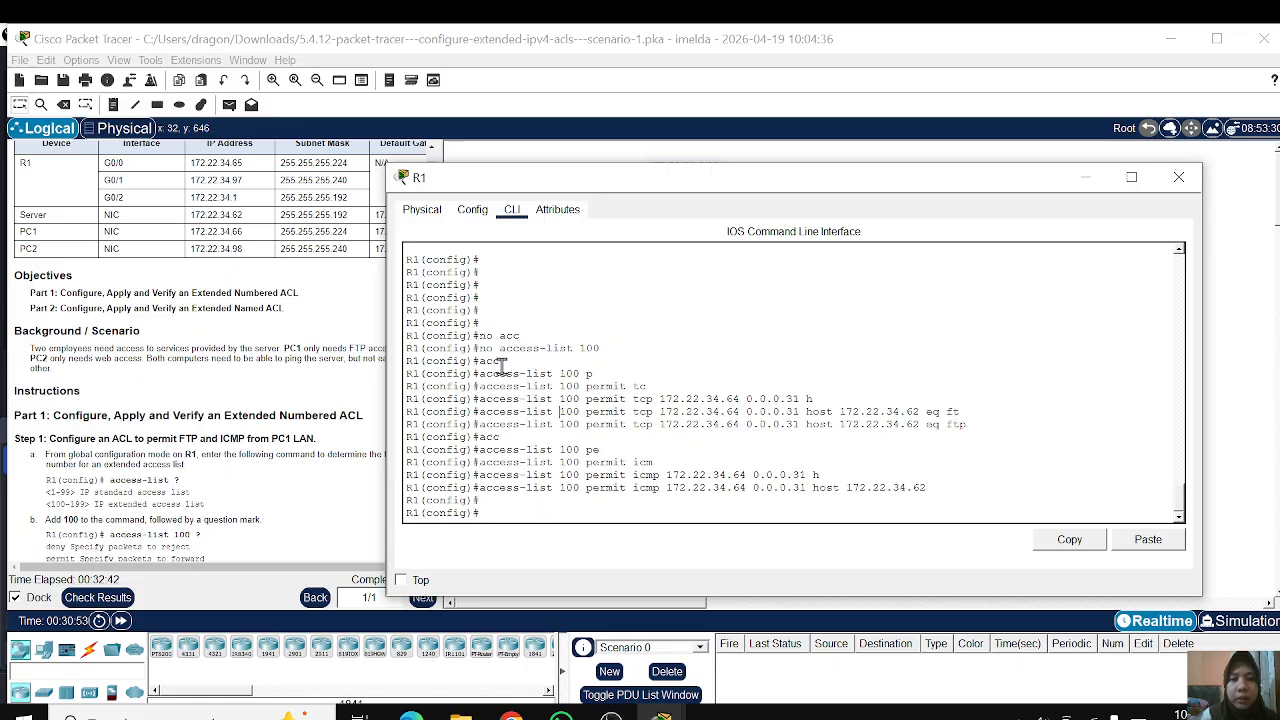
drag(485, 387, 333, 455)
Step: Check the activity results again, examine the assessment items for R1's ACLs and ports, and return to the topology
click(161, 483)
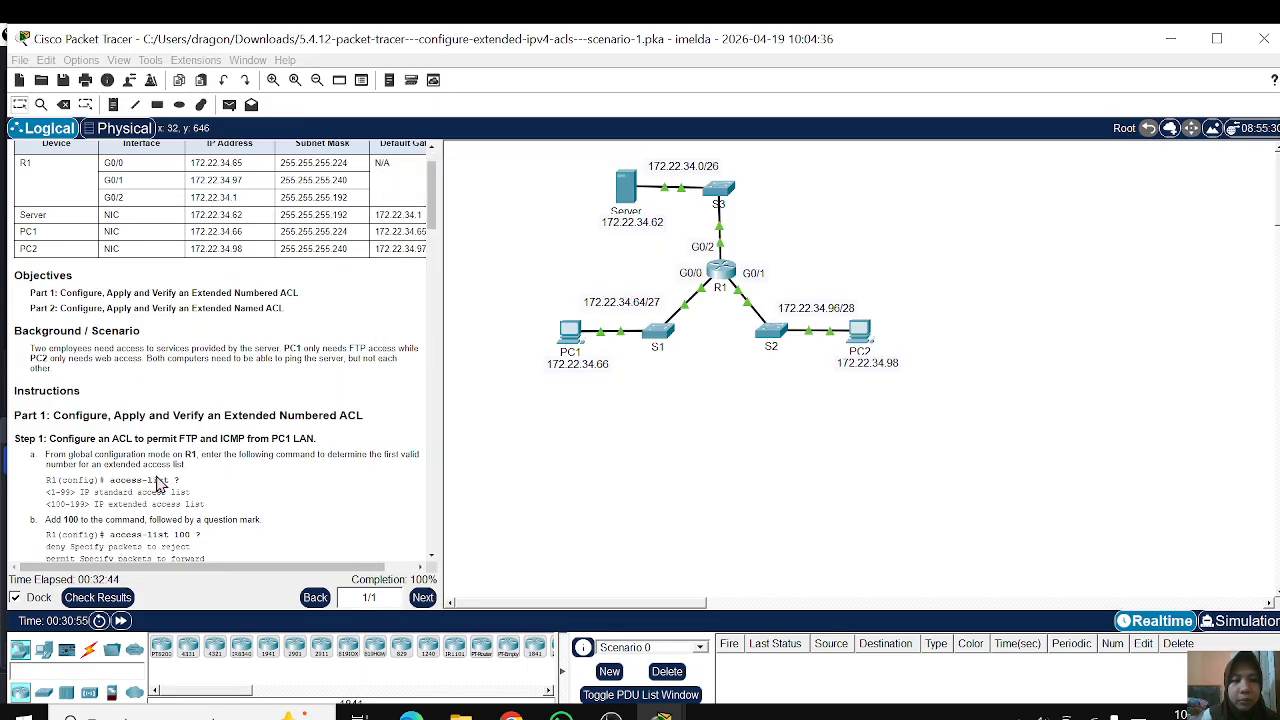
scroll(161, 483, down, 1)
click(106, 601)
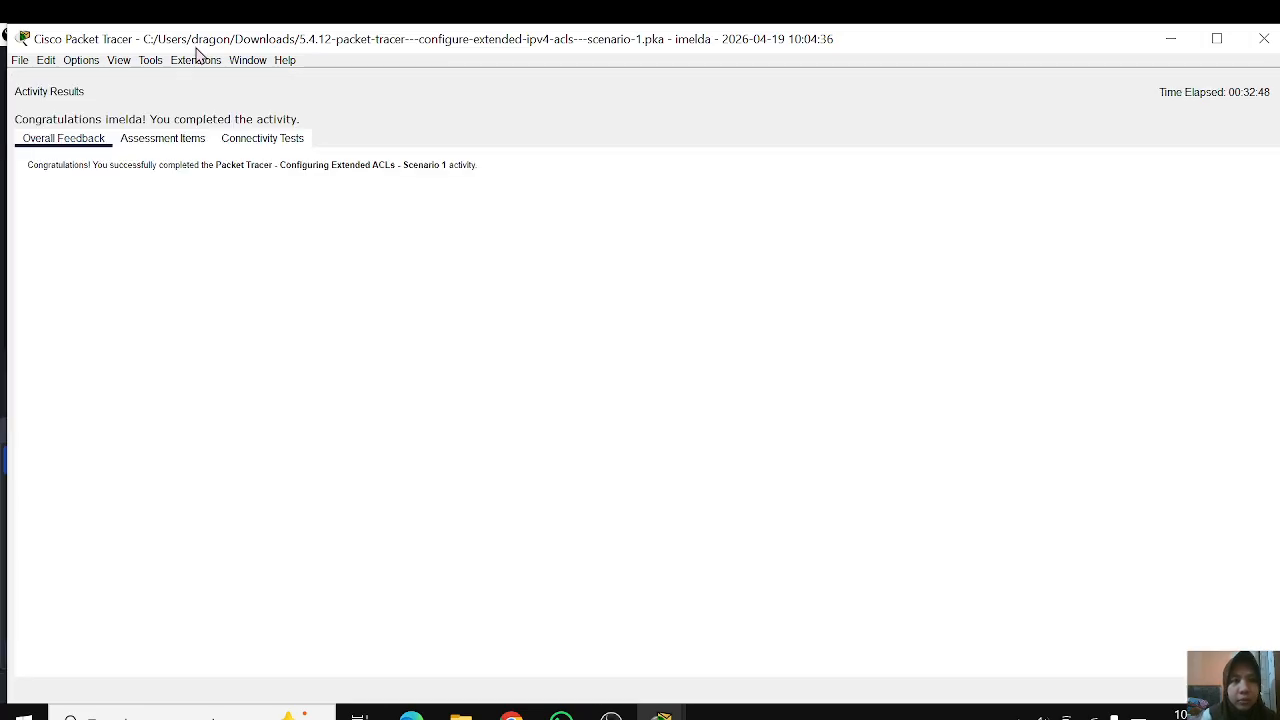
click(166, 145)
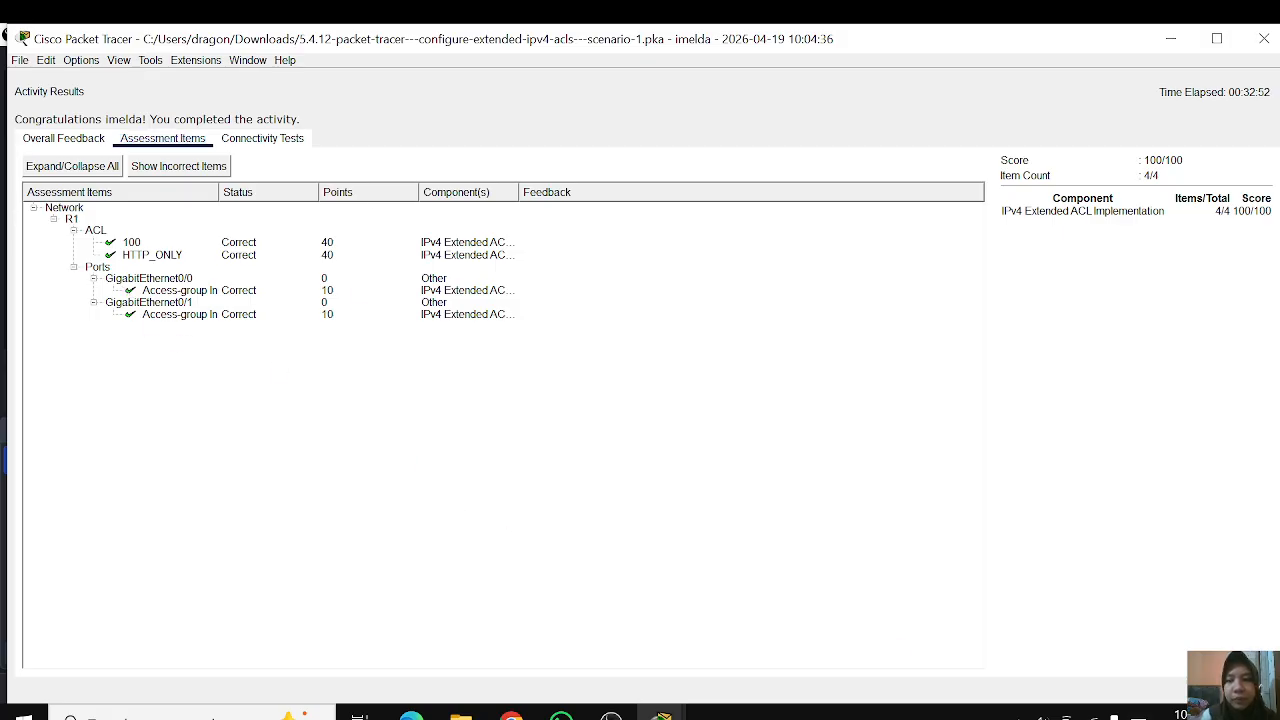
click(1233, 690)
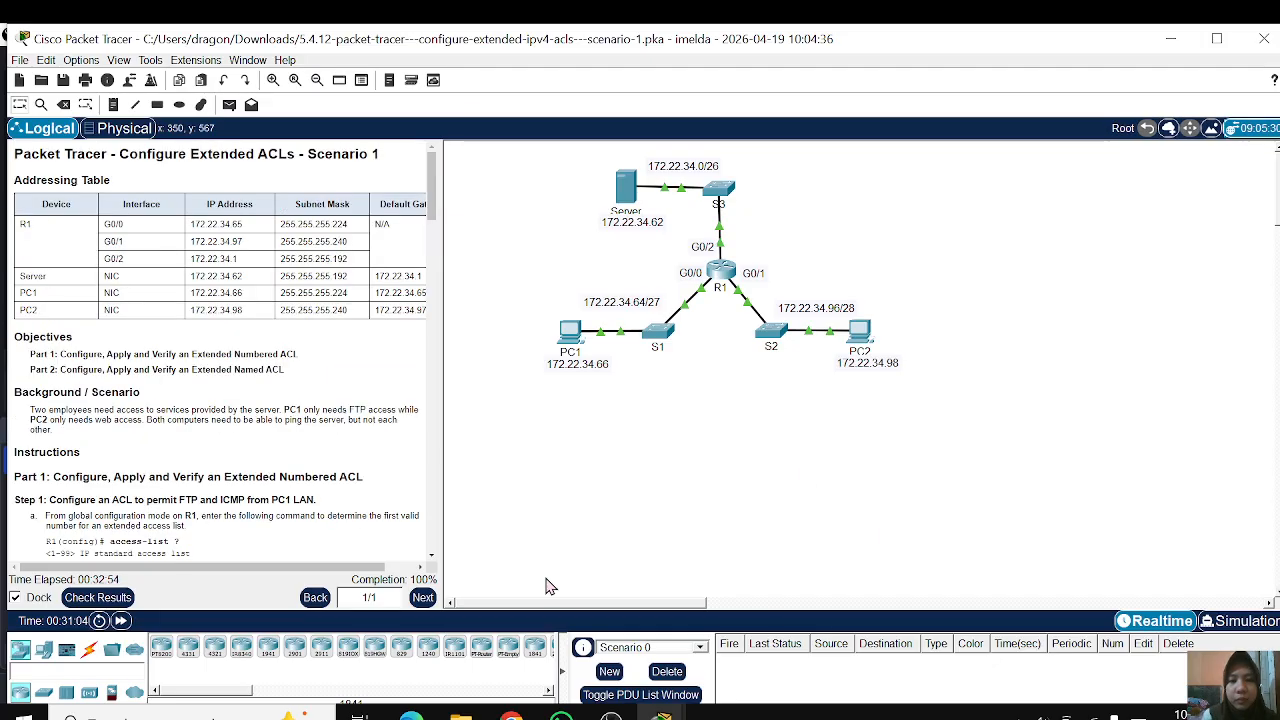